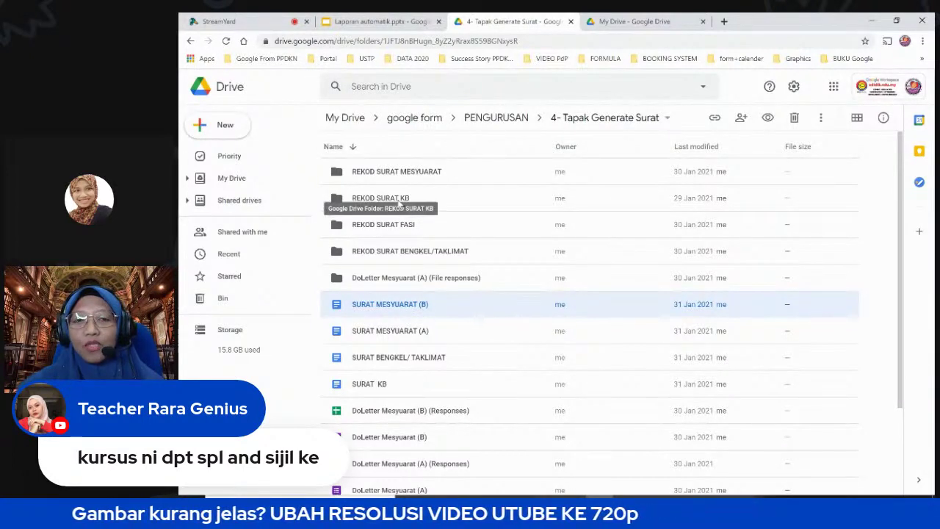
- From the REKOD SURAT KB area, find the SURAT MESYUARAT (B) letter and open it in Google Docs
left_click(398, 198)
scroll(398, 204, "down", 2)
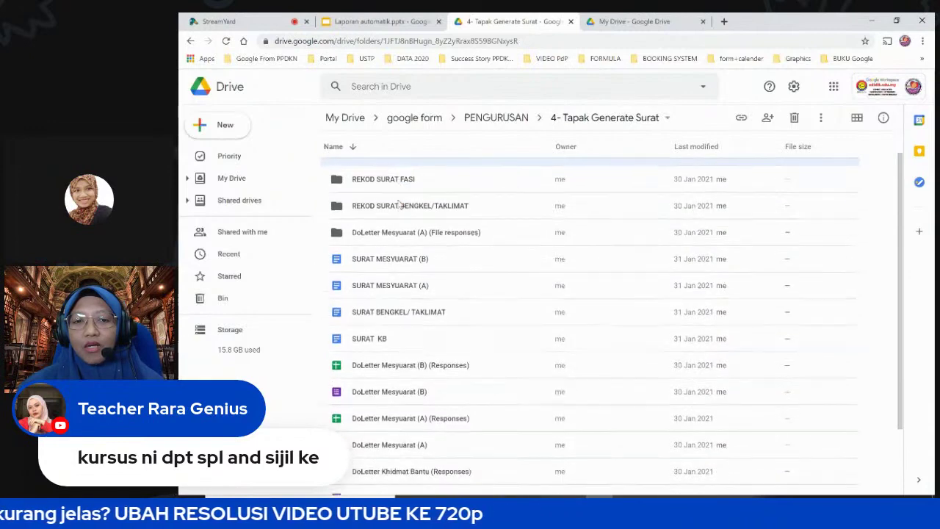
scroll(399, 204, "down", 2)
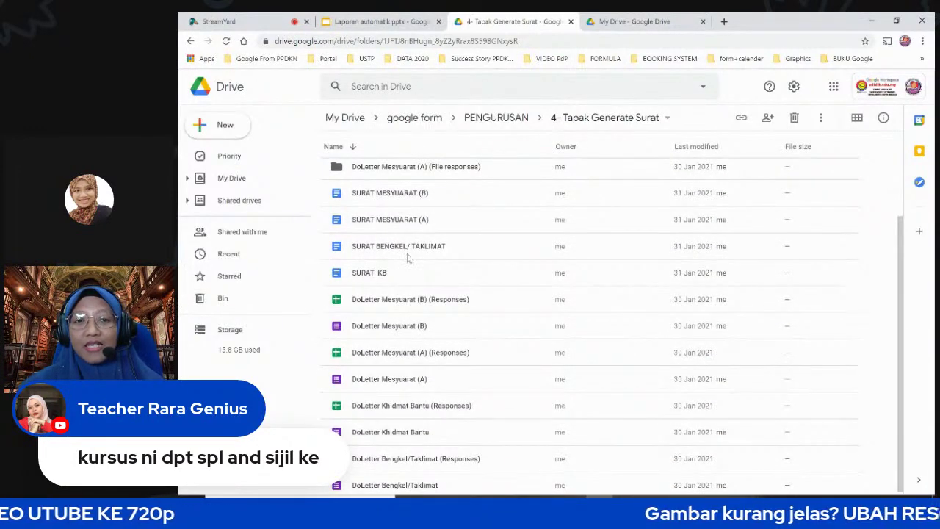
double_click(406, 193)
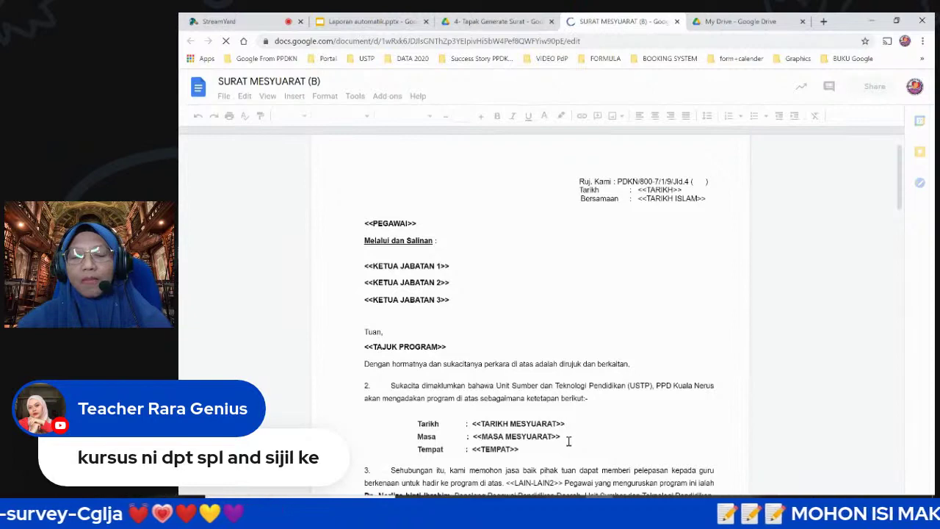
- Review the SURAT MESYUARAT (B) placeholders such as <<TARIKH MESYUARAT>>, then close the letter
scroll(568, 440, "down", 5)
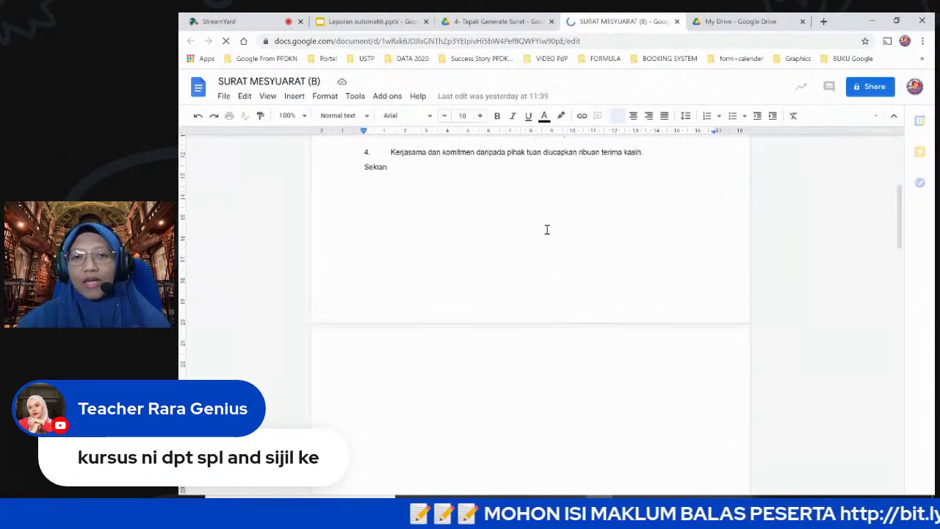
scroll(547, 229, "down", 3)
scroll(547, 229, "up", 3)
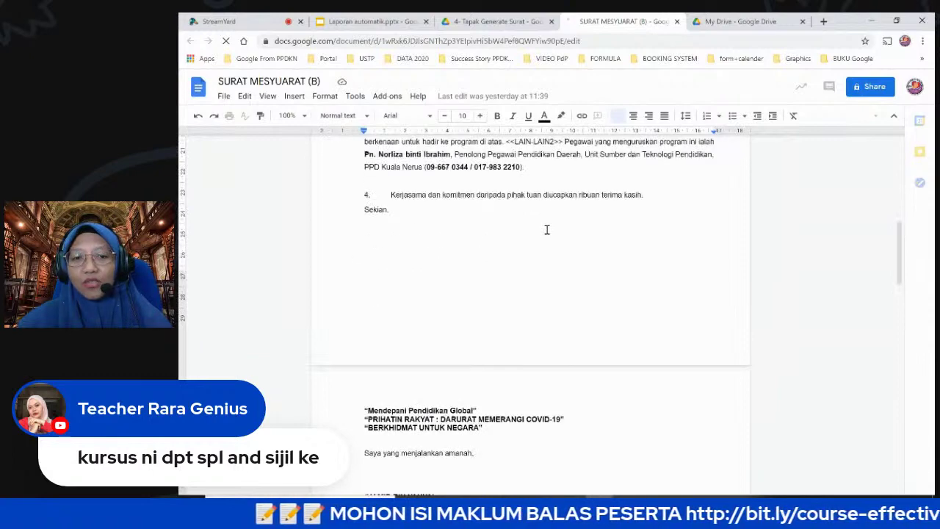
scroll(546, 229, "up", 3)
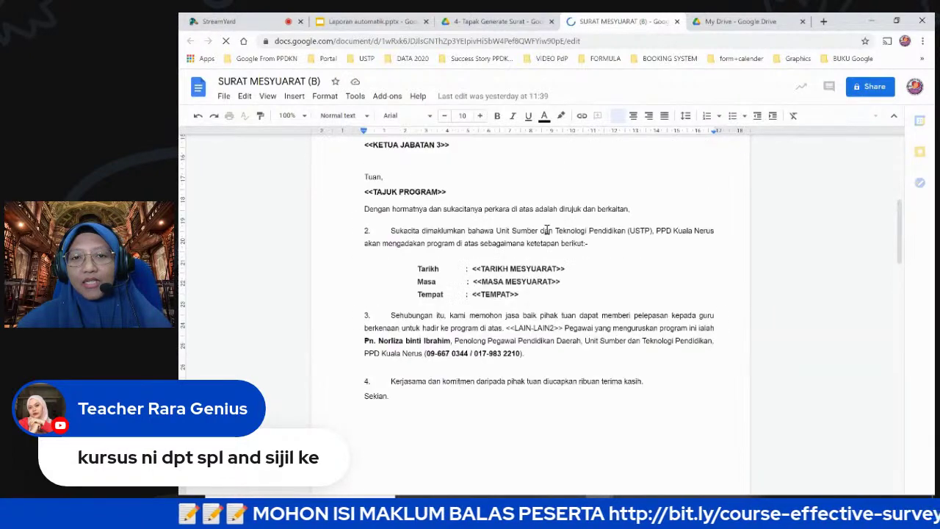
left_click(569, 268)
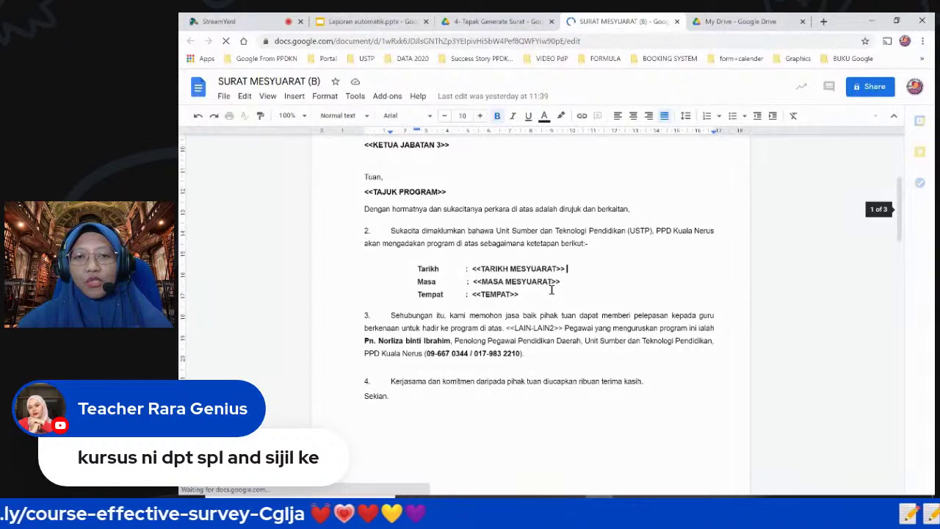
scroll(552, 290, "up", 2)
scroll(552, 289, "up", 1)
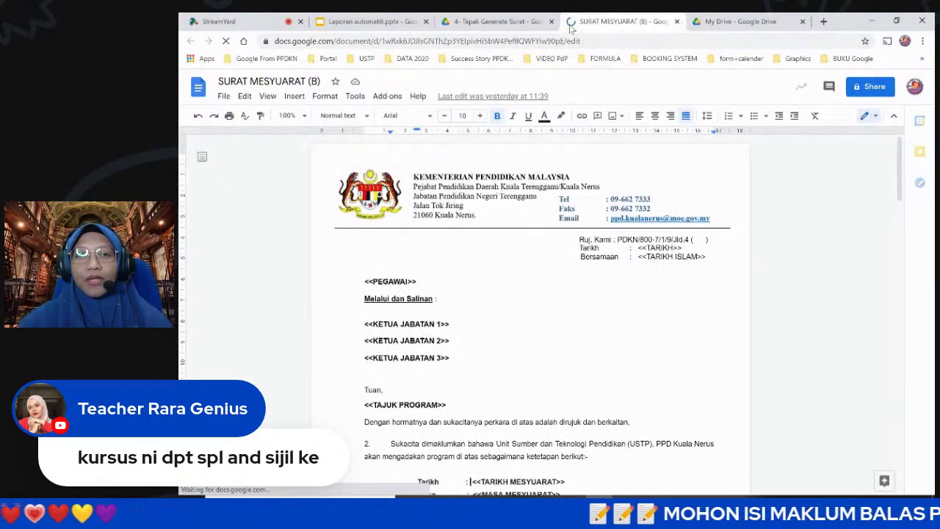
key("ctrl+w")
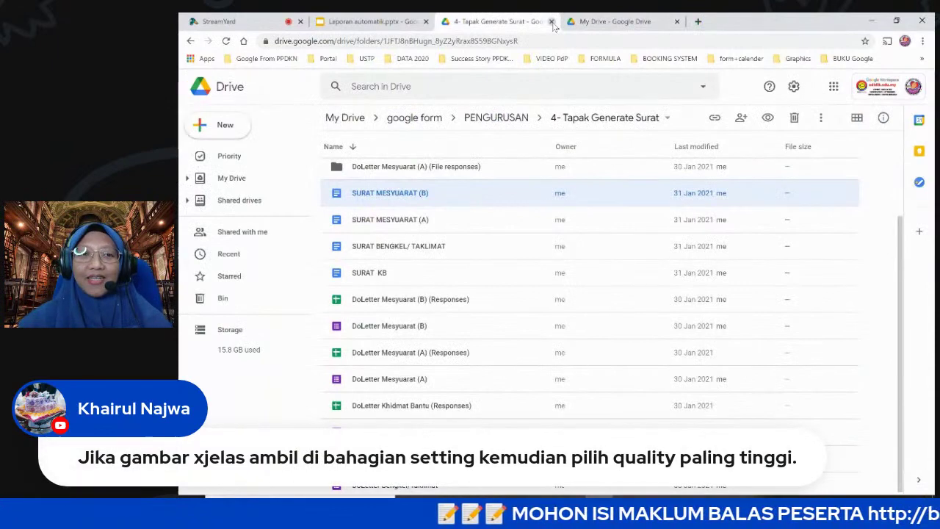
- Go to My Drive, select the google form folder and bring up the New menu
left_click(612, 25)
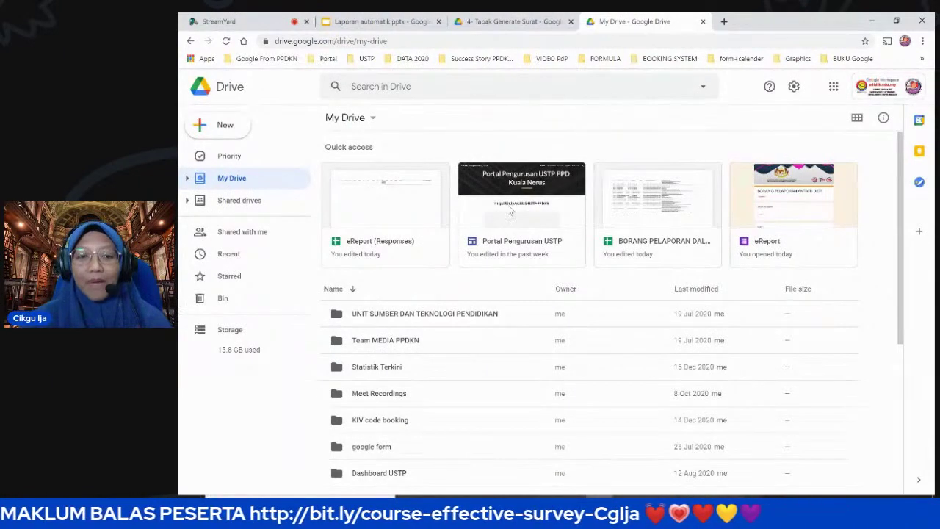
scroll(470, 336, "down", 1)
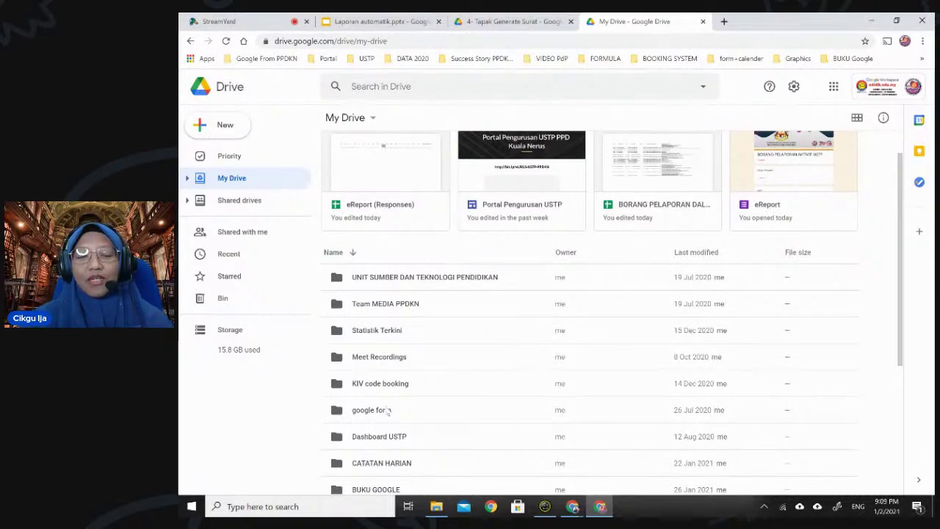
left_click(392, 410)
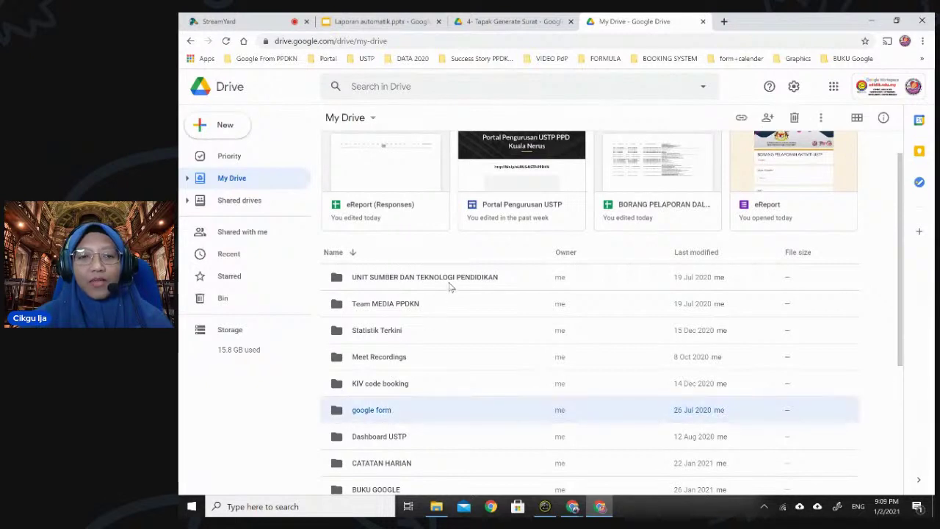
left_click(222, 133)
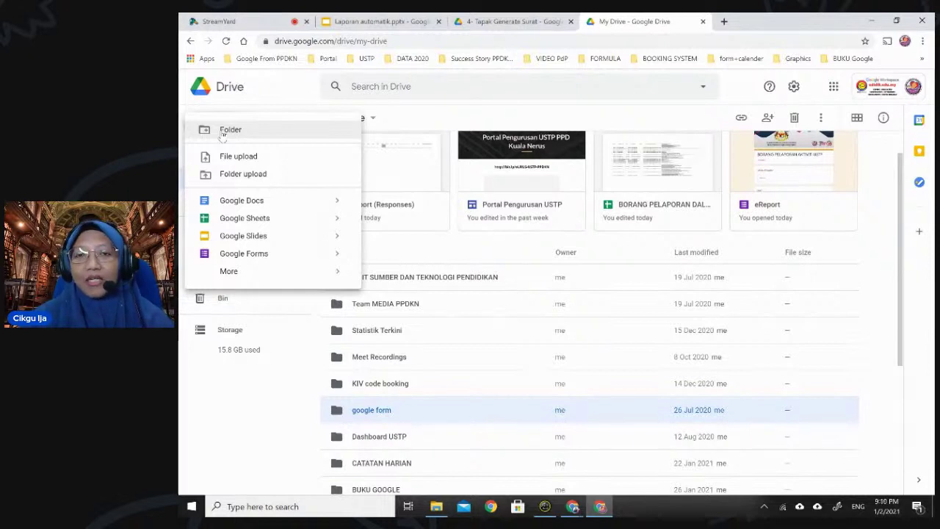
- Check the signed-in account details, then bring up the New menu again
left_click(896, 94)
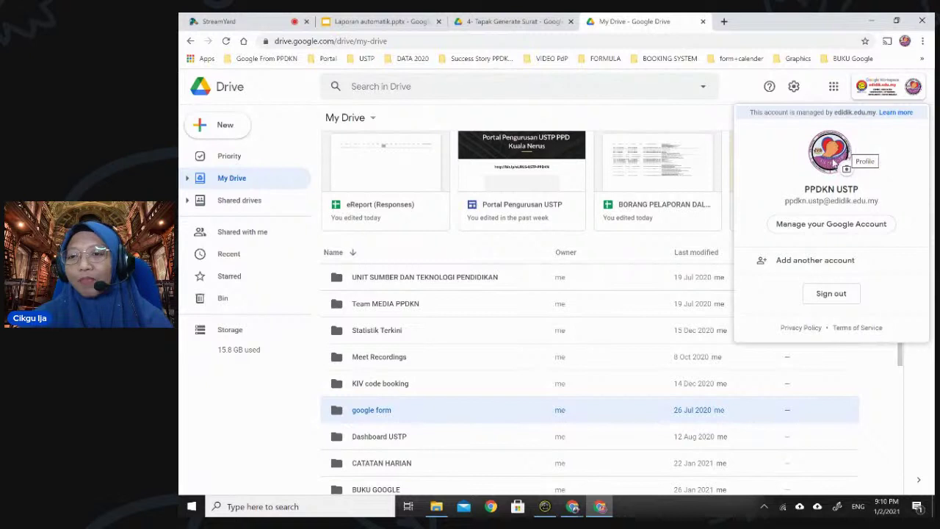
left_click(290, 103)
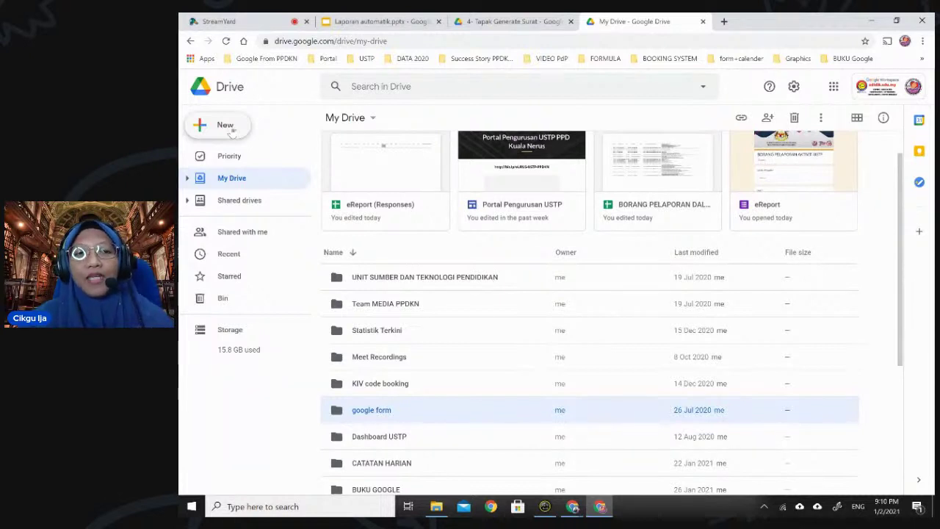
left_click(225, 126)
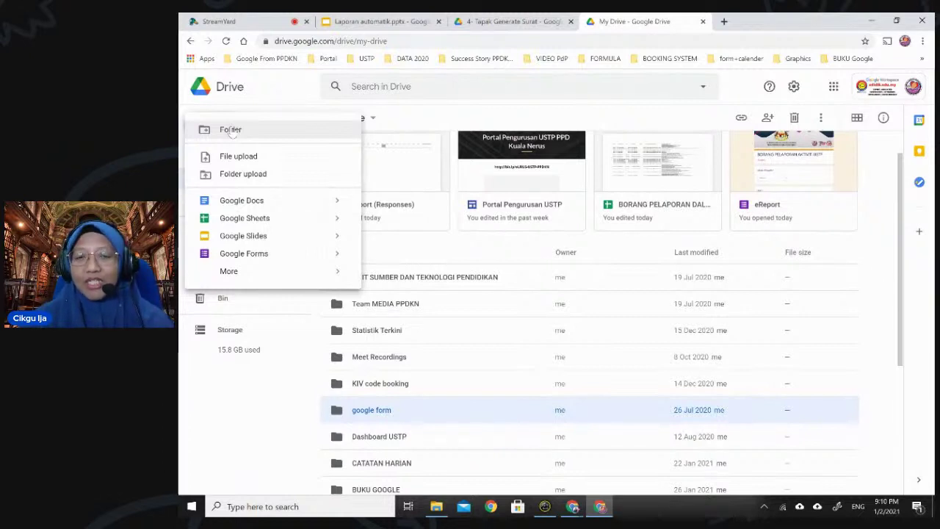
- Enter the folder name Laporan Aktiviti, then cancel without creating the folder
key("Escape")
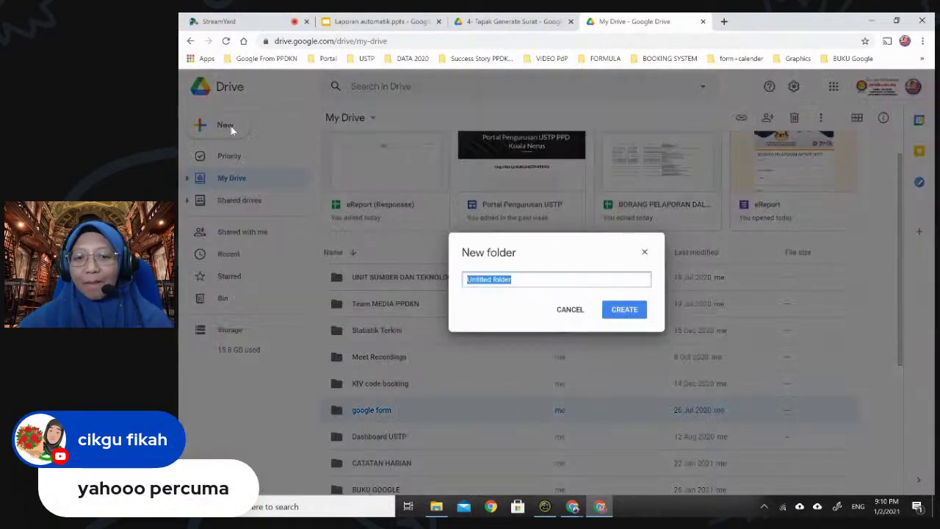
type("B")
key("BackSpace")
type("Laporan")
key("BackSpace")
type("n Aktiviti")
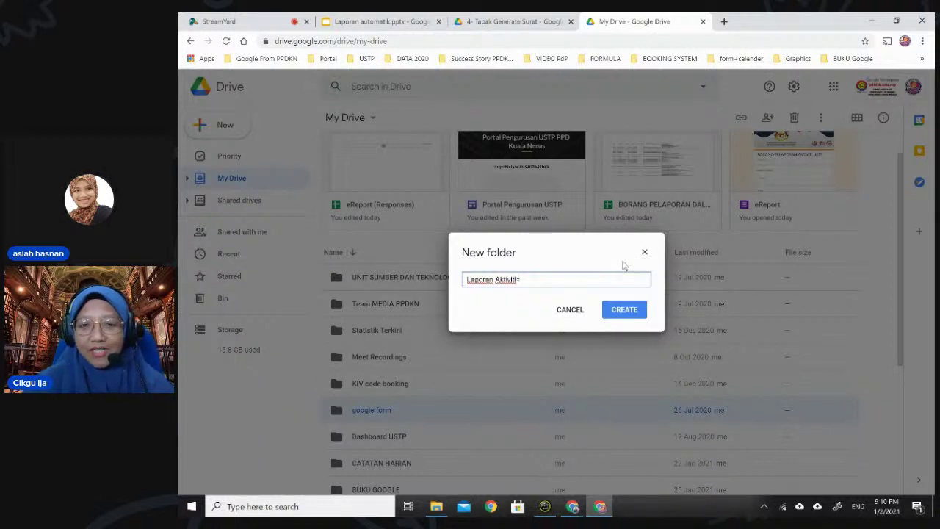
left_click(644, 254)
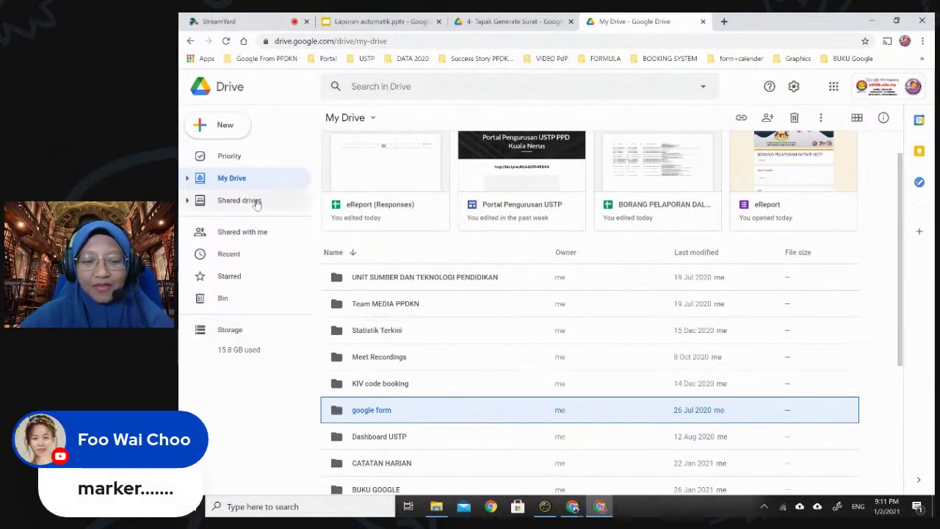
- Create a new folder named Laporan Aktiviti in My Drive
left_click(220, 128)
left_click(260, 131)
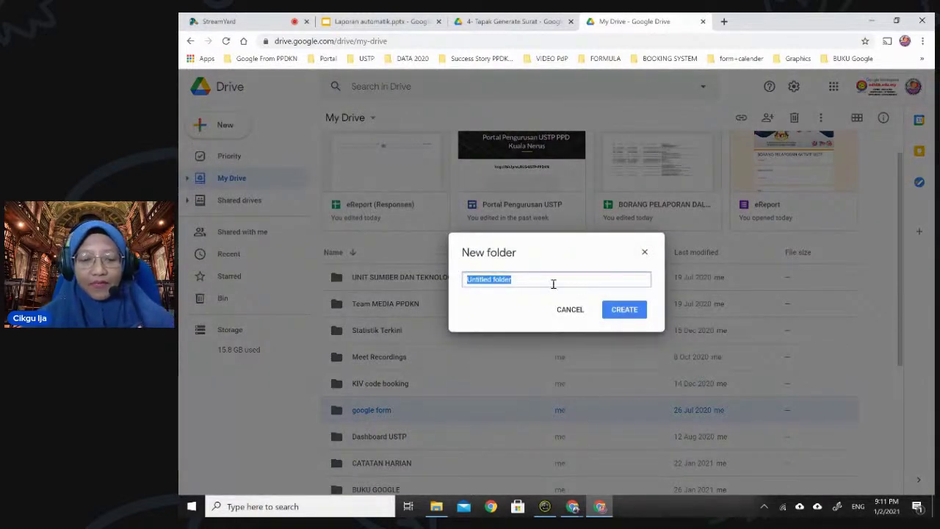
type("Laporan Aktiviti")
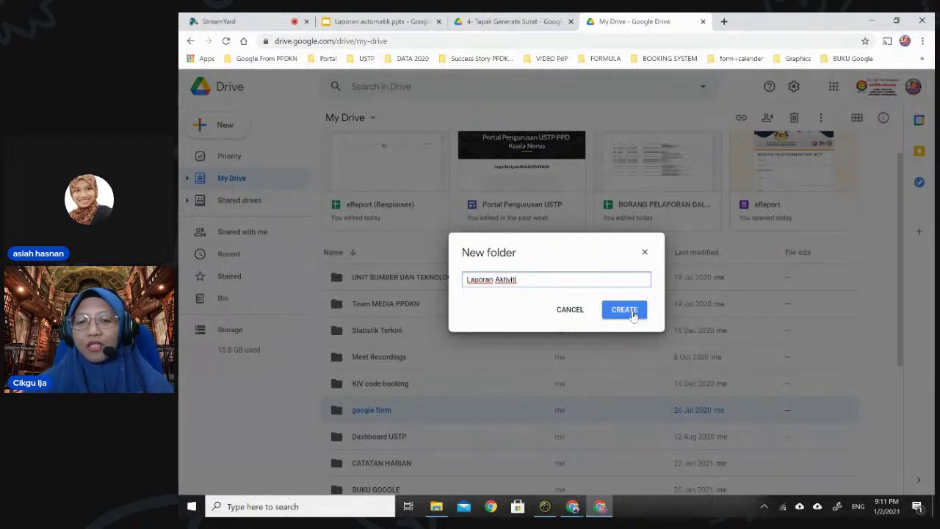
left_click(624, 310)
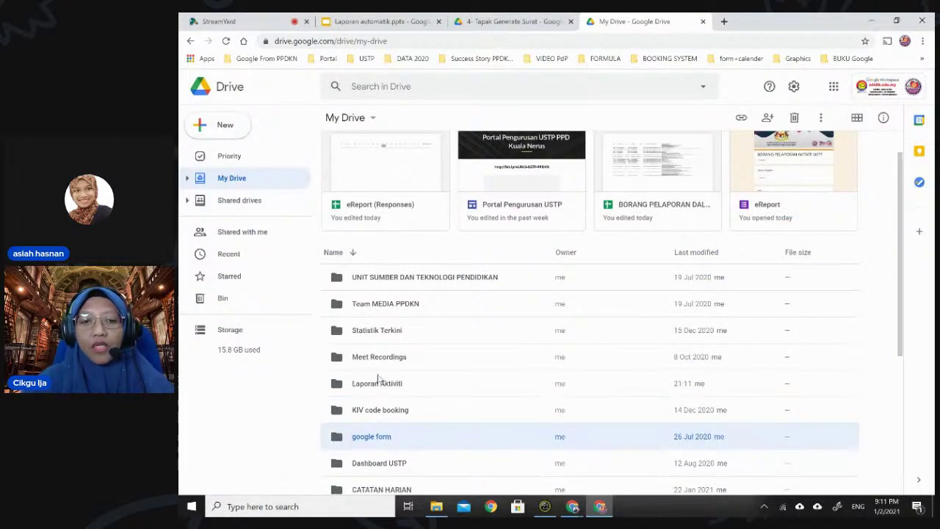
scroll(396, 408, "down", 1)
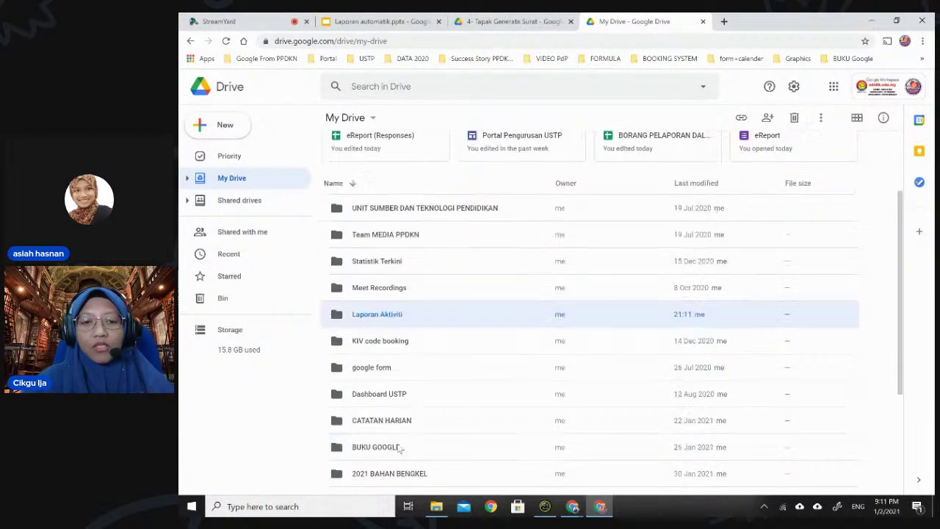
- Open the Laporan Aktiviti folder, reduce Chrome's page zoom, and create a blank Google Form
double_click(405, 321)
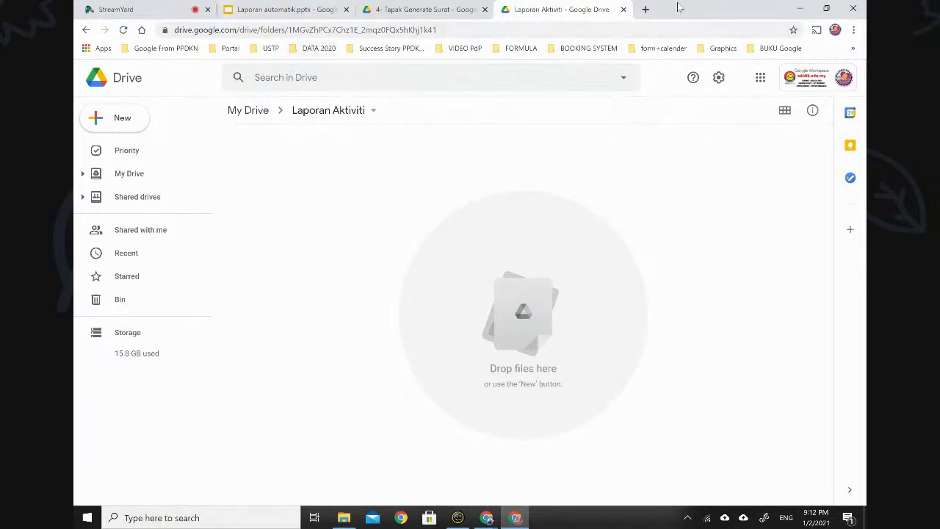
left_click(853, 29)
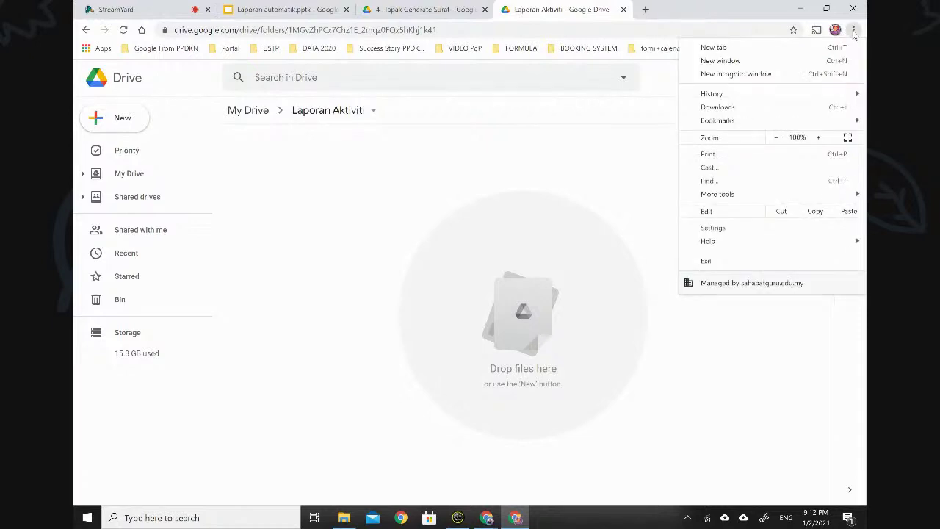
left_click(818, 138)
left_click(818, 138)
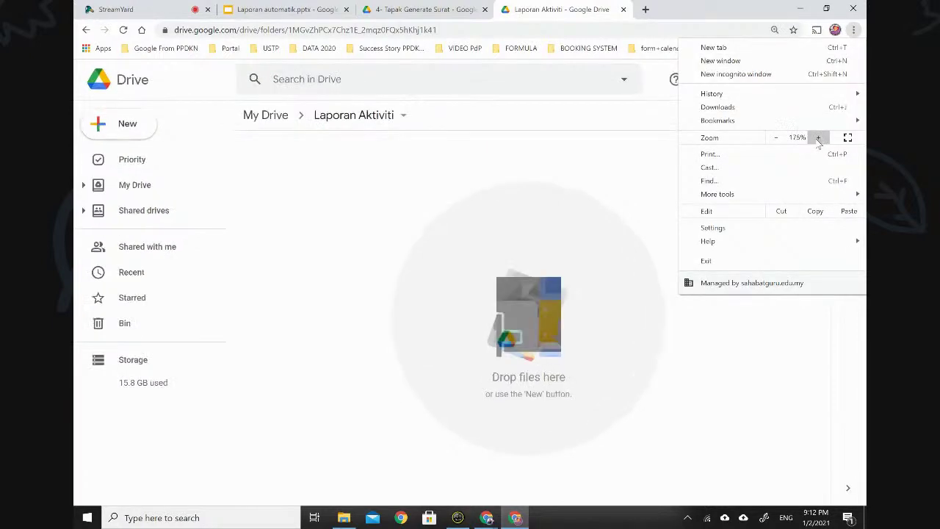
left_click(818, 138)
left_click(818, 138)
left_click(818, 138)
left_click(818, 138)
left_click(818, 138)
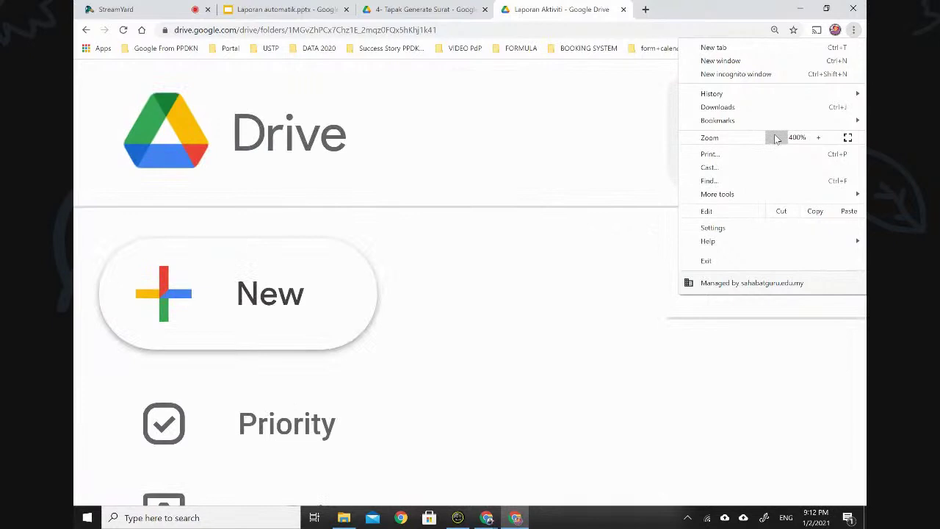
left_click(776, 140)
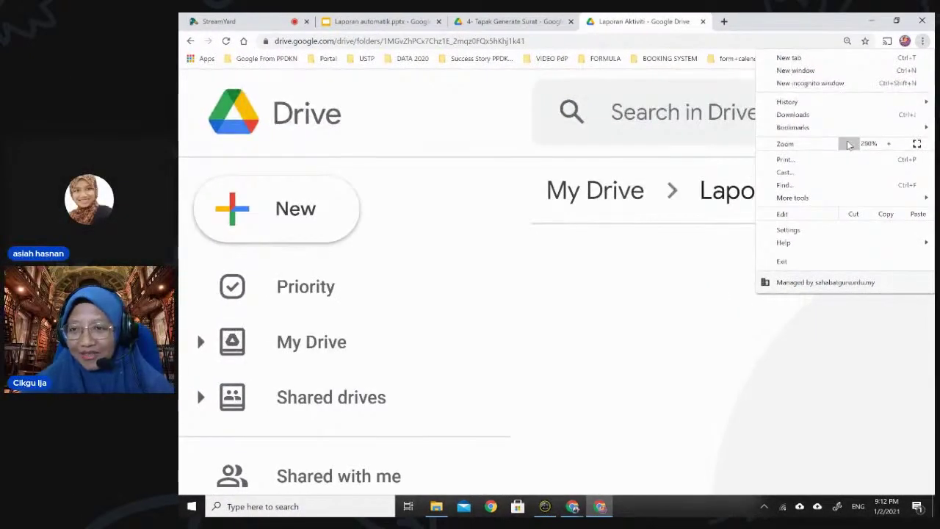
left_click(848, 144)
left_click(849, 143)
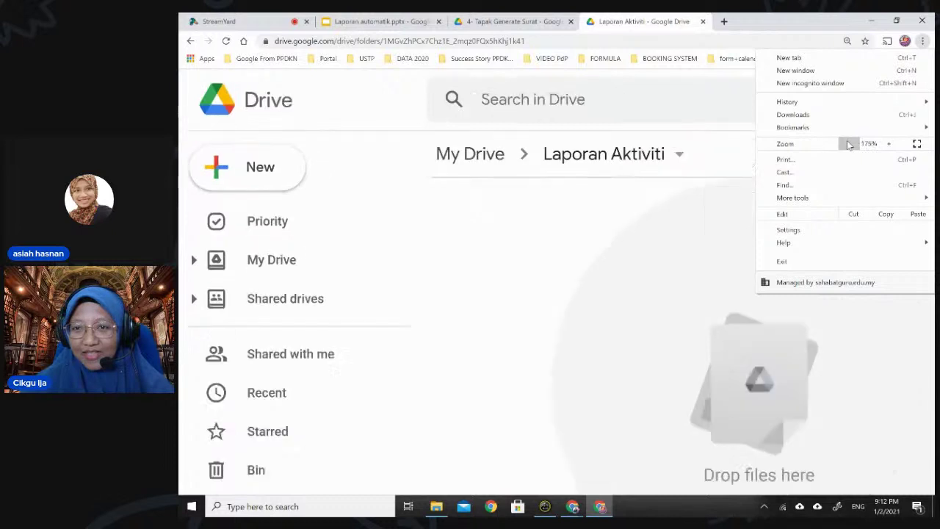
left_click(581, 215)
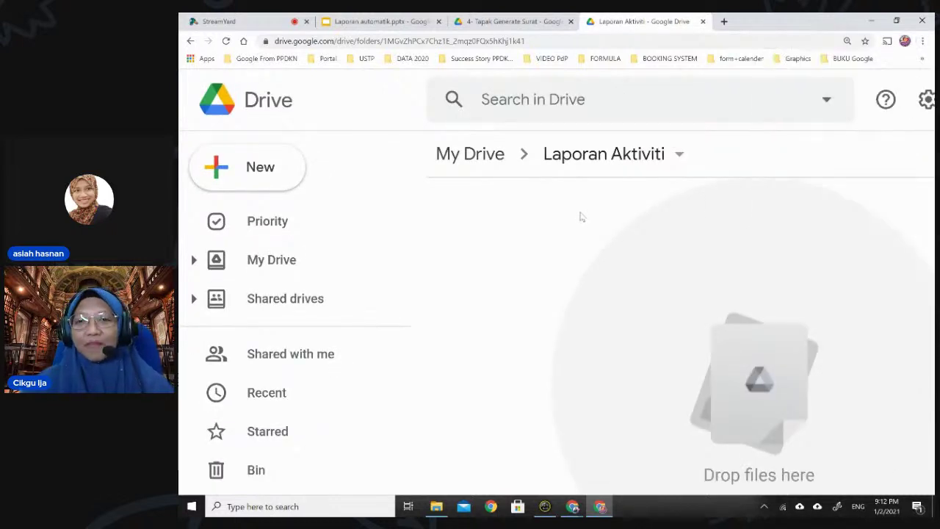
left_click(285, 167)
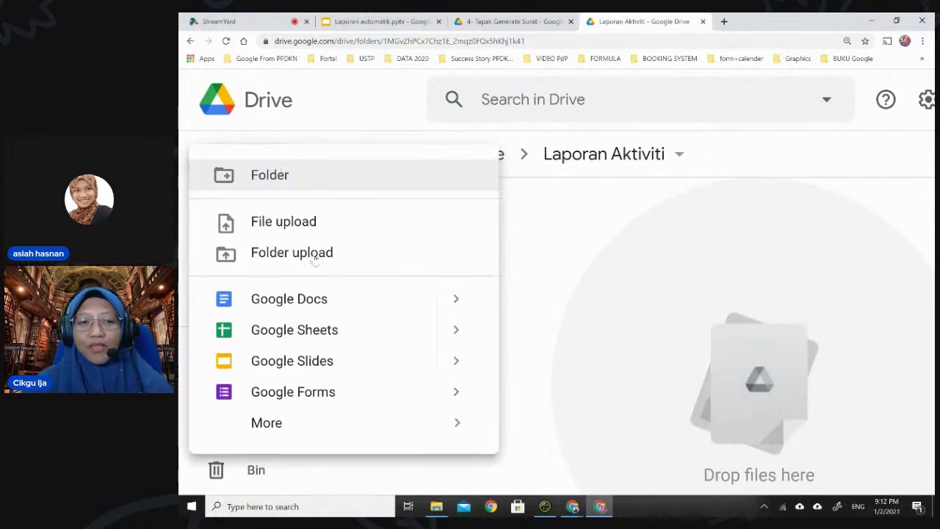
left_click(367, 391)
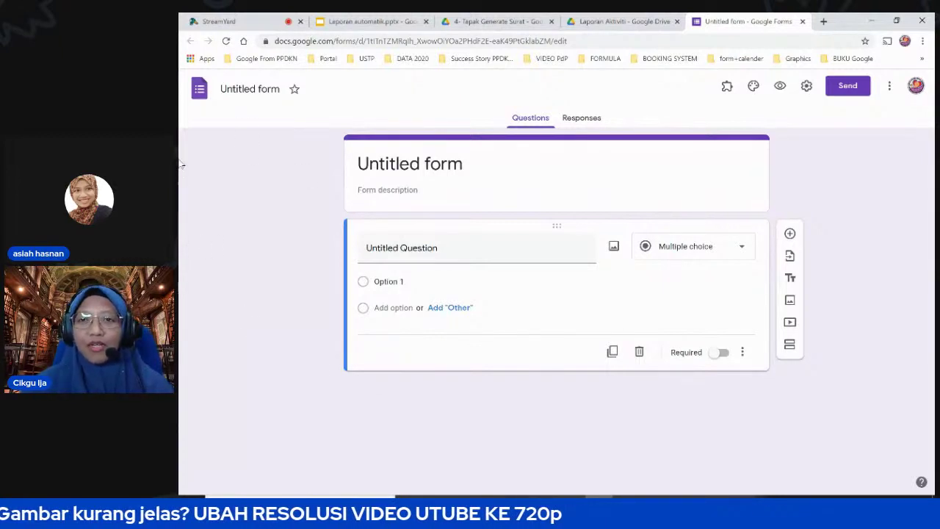
- Title the form 'Laporan Aktiviti USTP, PPDKN' and give the form file the same name
left_click(408, 162)
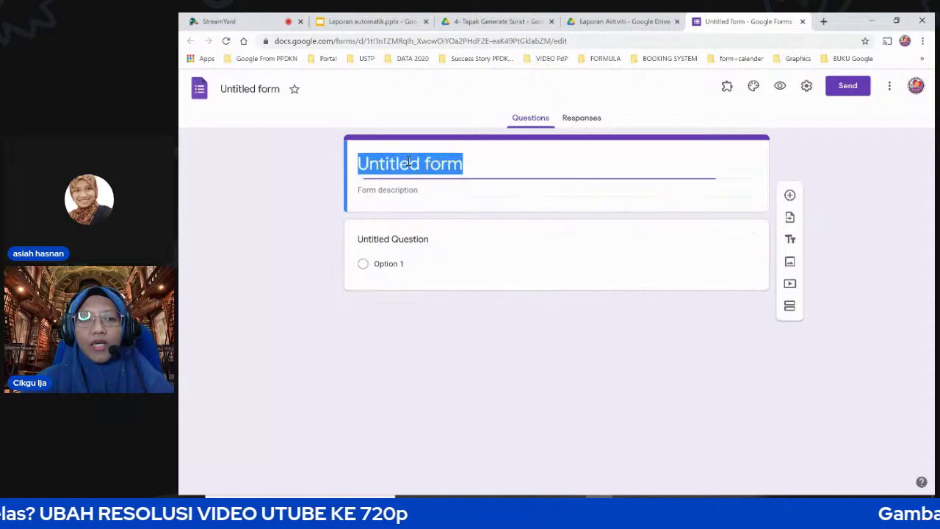
type("Laporan ")
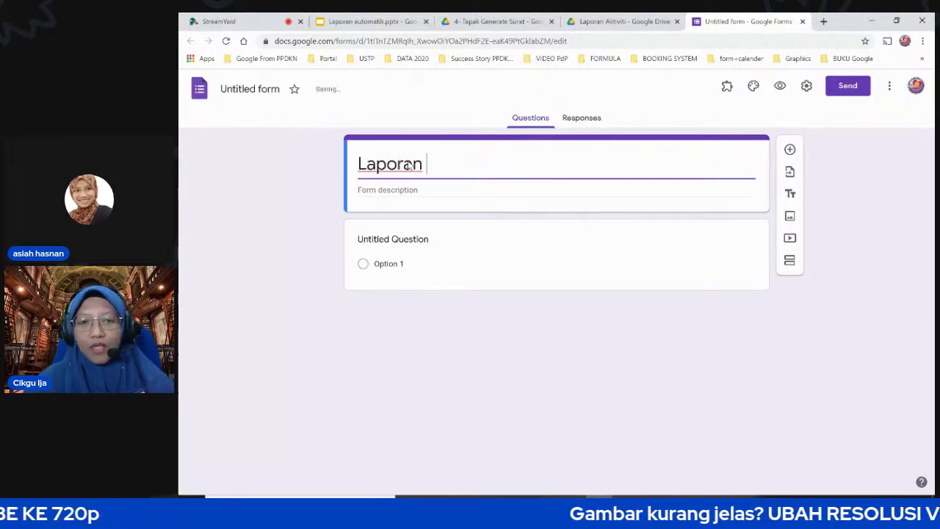
type("Aktv")
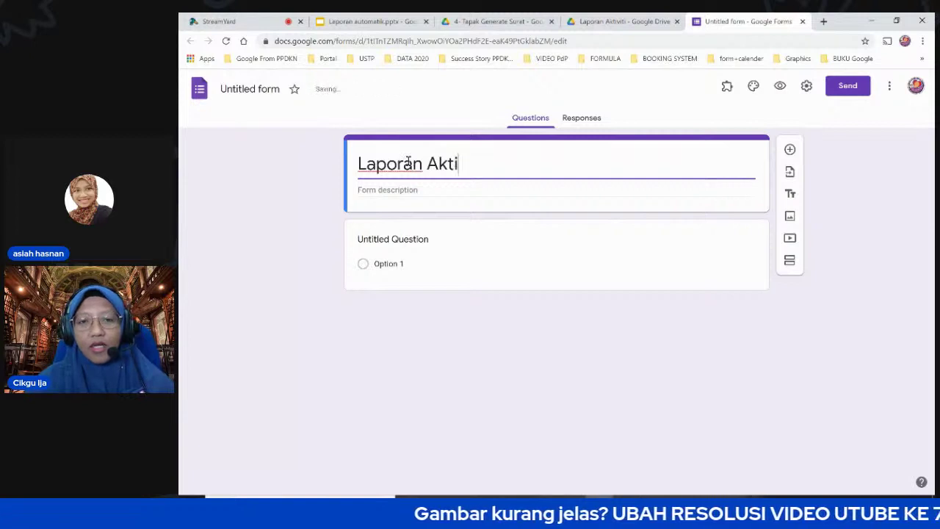
type("viti USTP, PPDKN")
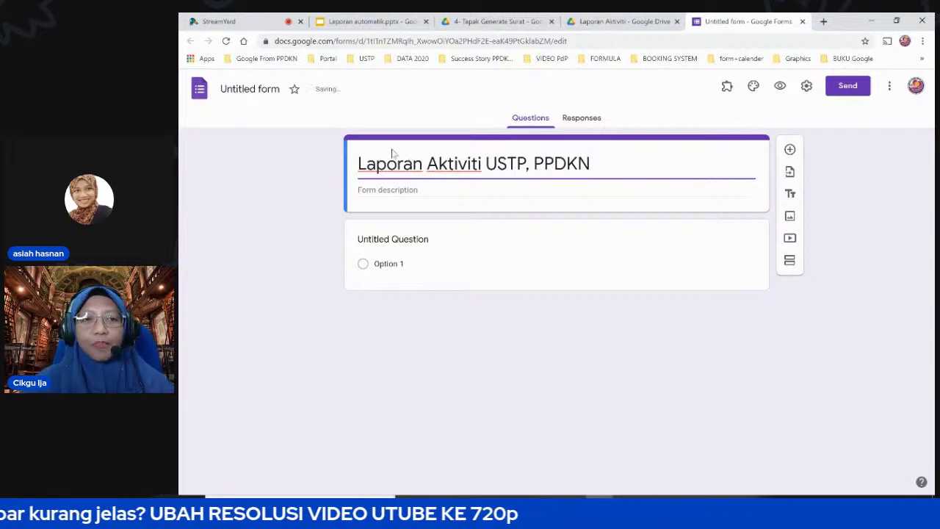
double_click(261, 89)
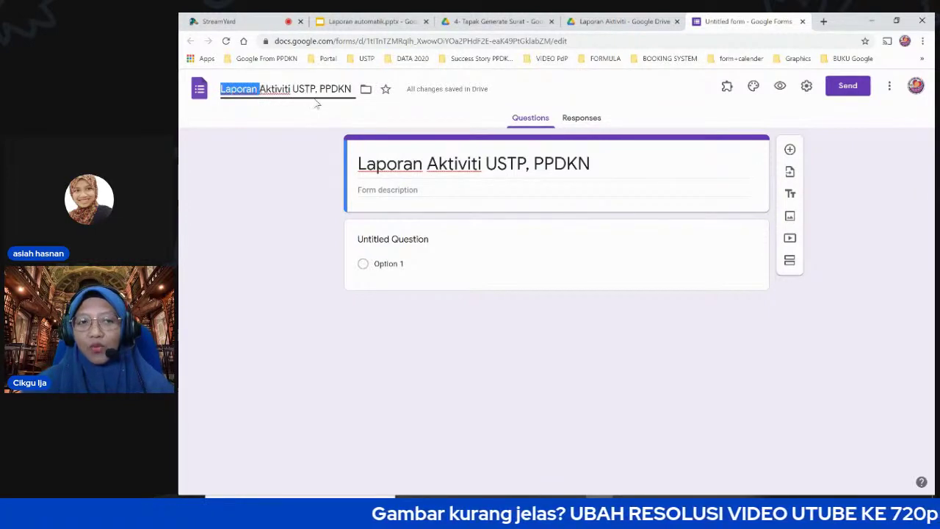
left_click(324, 123)
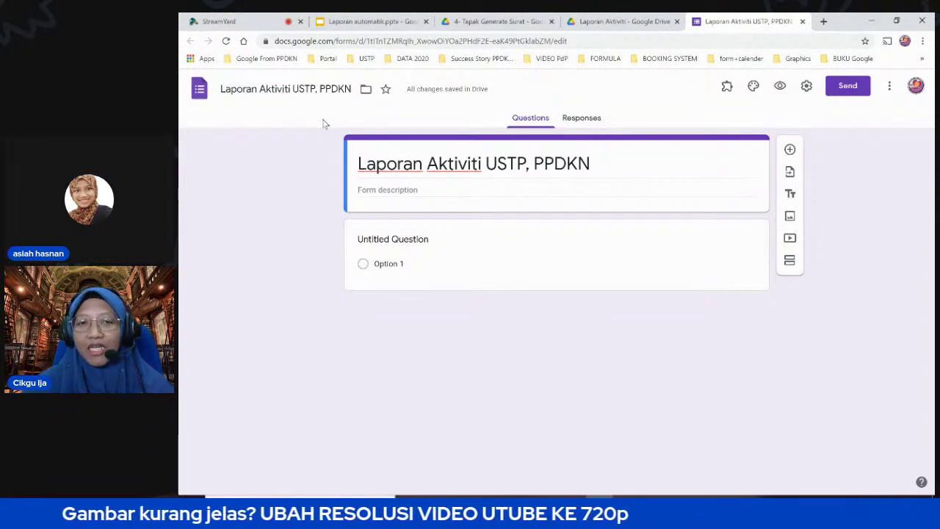
left_click(502, 22)
- Zoom the Drive page in and return to the google form folder after a look inside NILAM
key("ctrl+plus")
key("ctrl+plus")
key("ctrl+plus")
key("ctrl+plus")
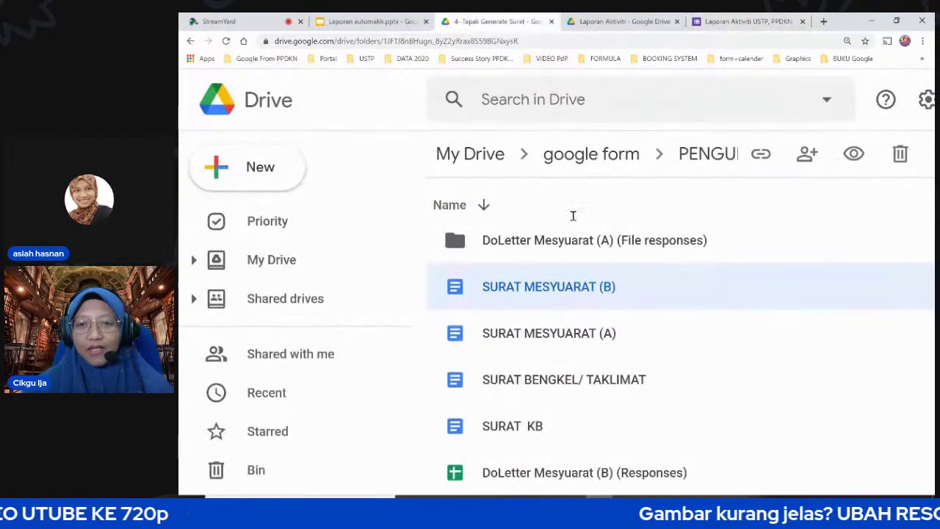
left_click(601, 170)
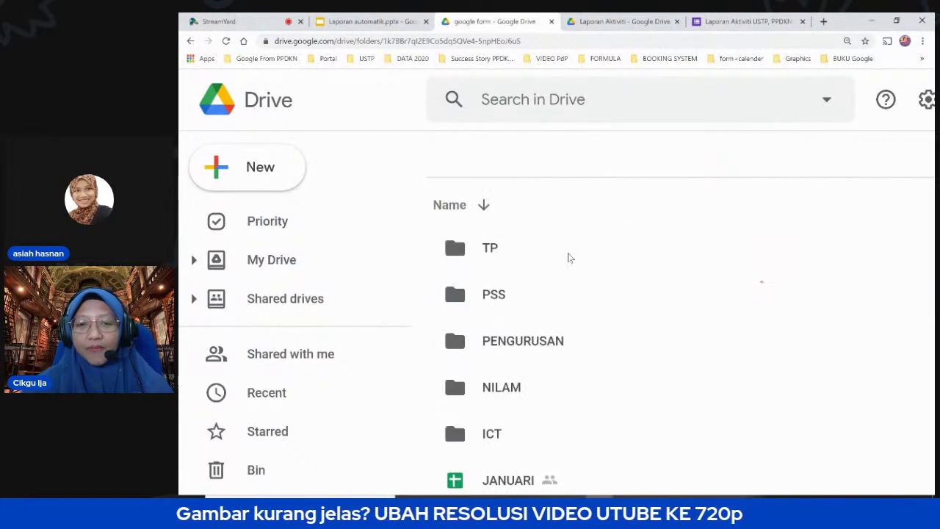
scroll(537, 338, "down", 1)
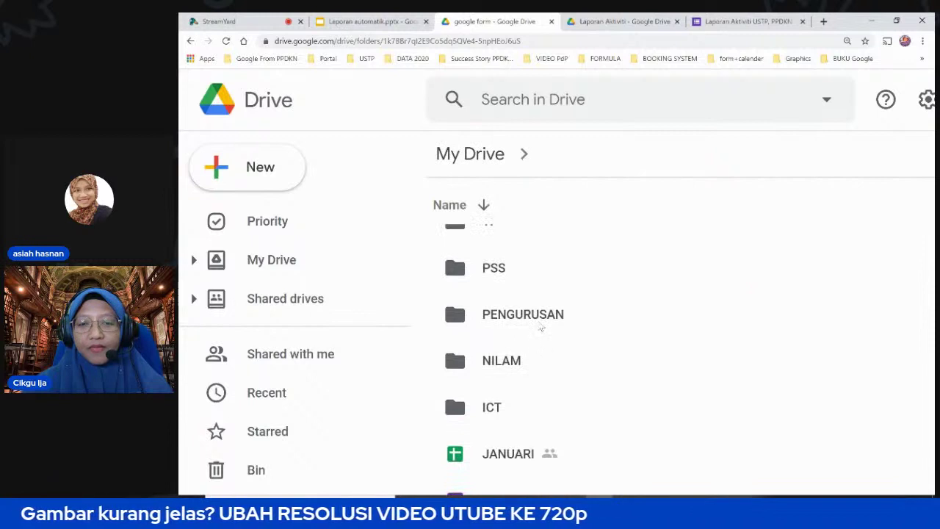
double_click(539, 327)
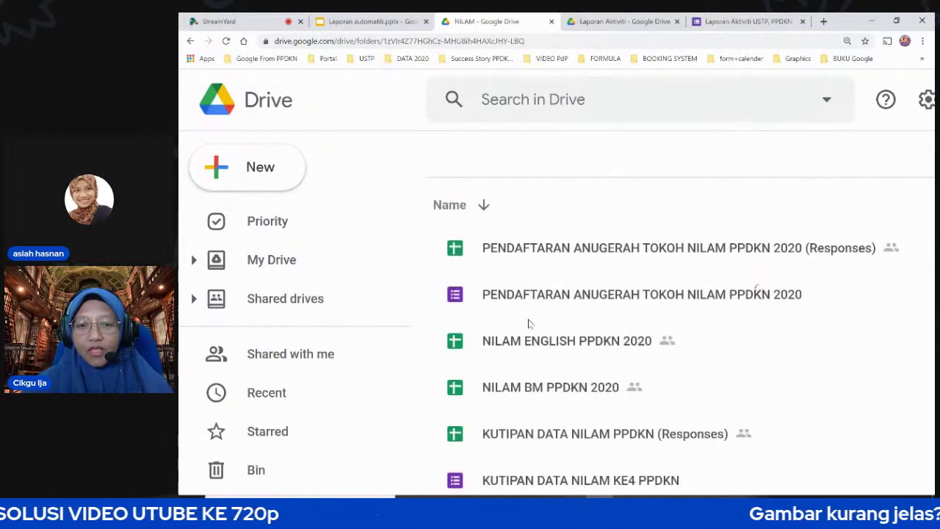
scroll(529, 323, "down", 3)
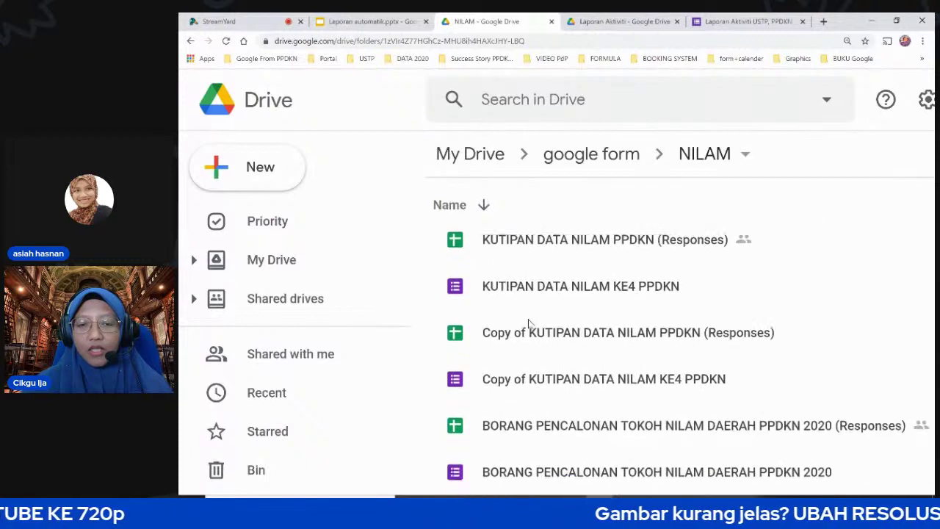
scroll(528, 323, "up", 3)
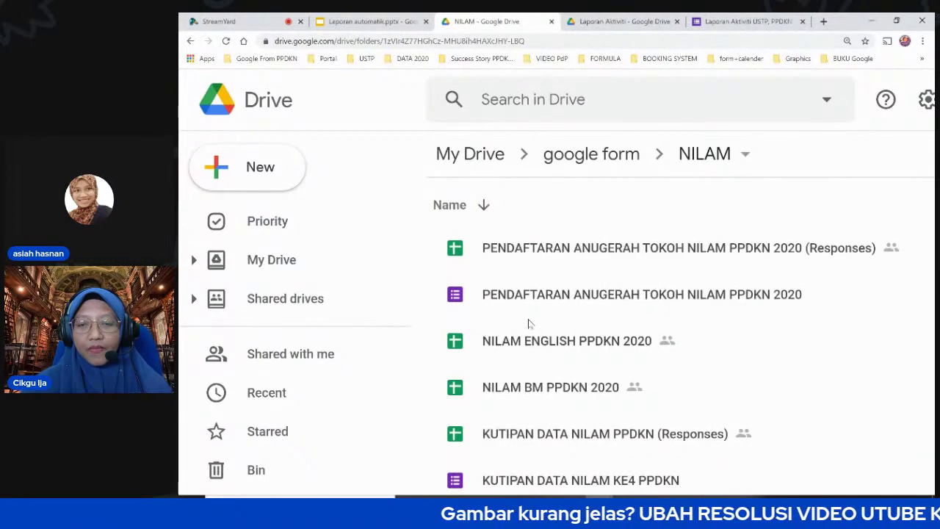
left_click(589, 152)
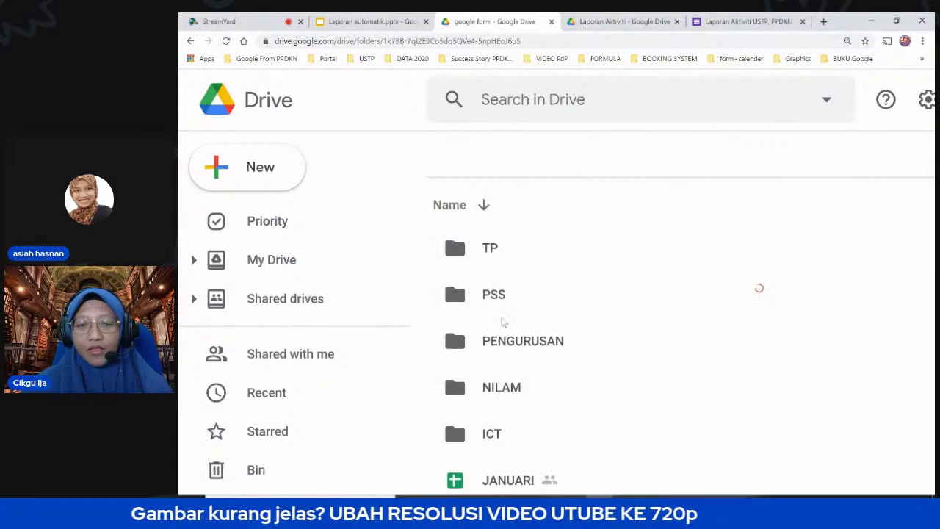
- Open the PENGURUSAN folder and then its 2-Laporan Aktiviti subfolder
double_click(513, 351)
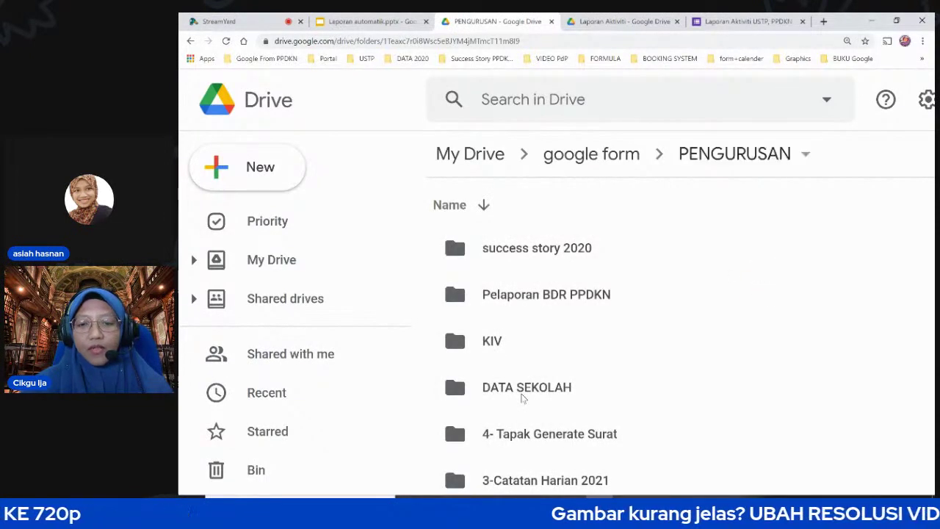
scroll(526, 411, "down", 1)
scroll(533, 448, "down", 2)
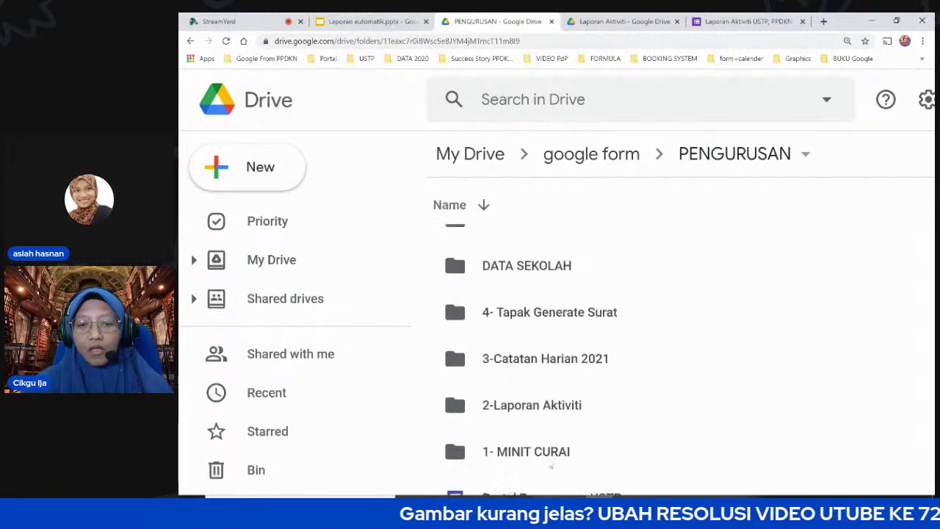
left_click(554, 414)
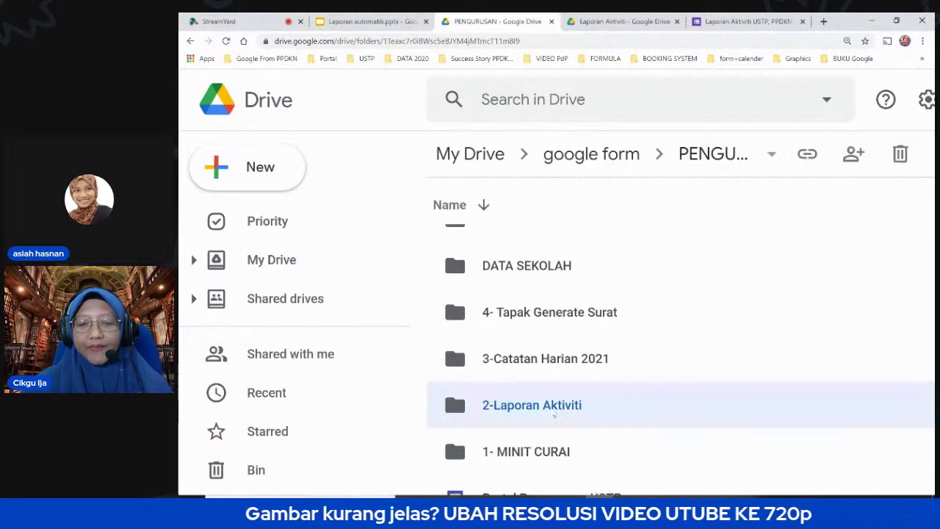
double_click(554, 415)
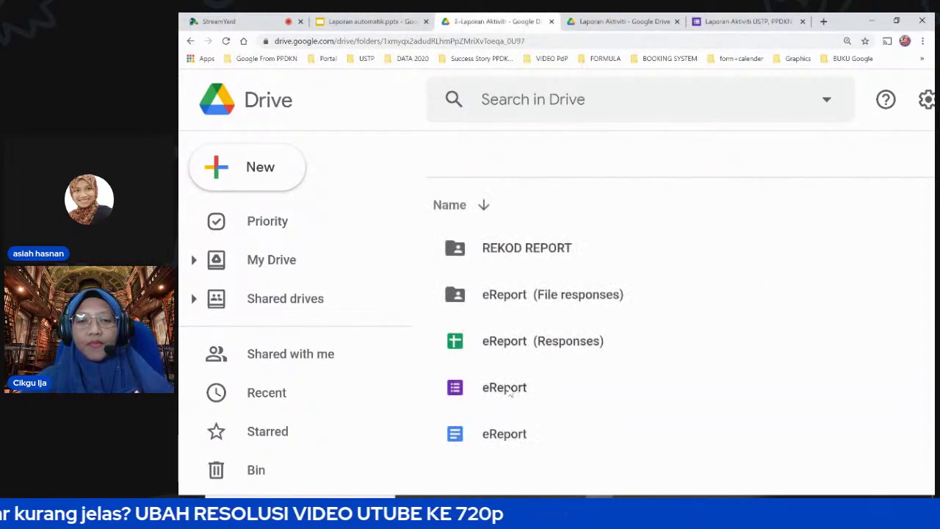
- Open the eReport form for reference and view its NAMA PEGAWAI question, then return to the new form
left_click(506, 395)
double_click(505, 395)
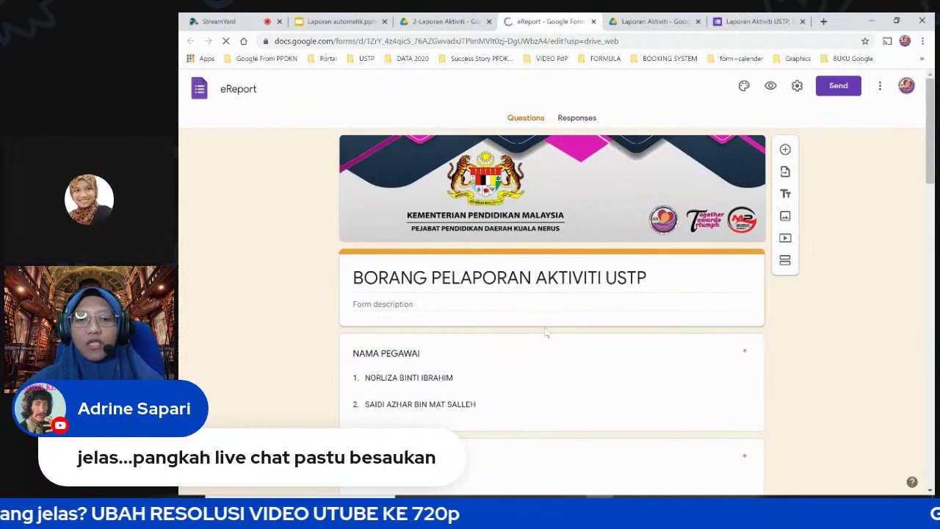
scroll(546, 332, "down", 2)
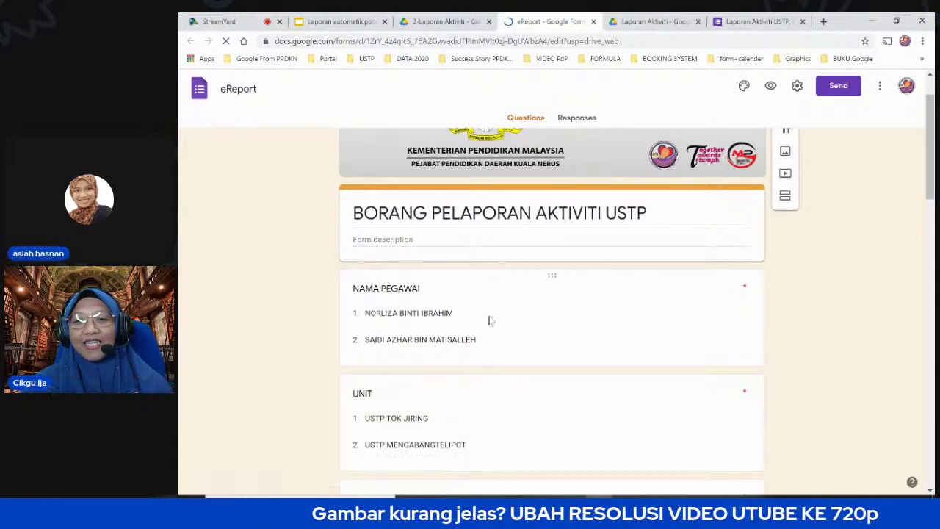
scroll(490, 320, "down", 1)
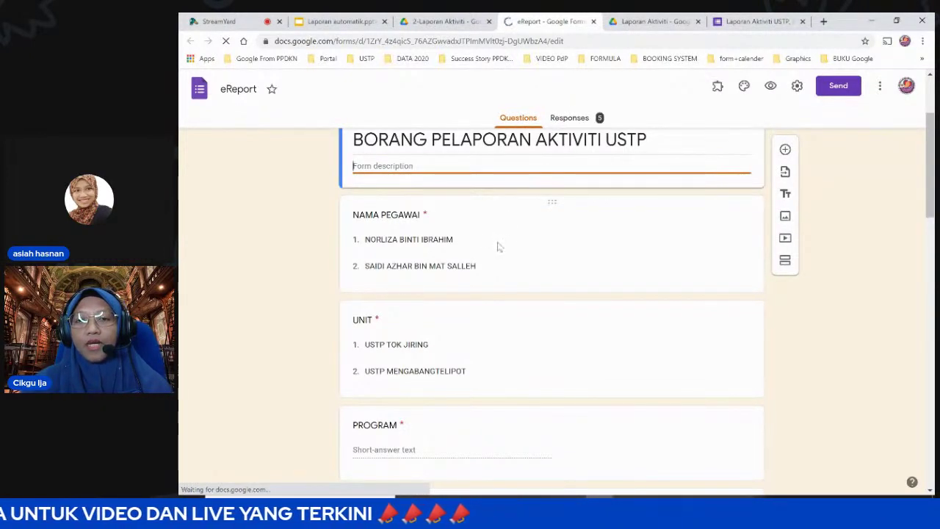
left_click(479, 250)
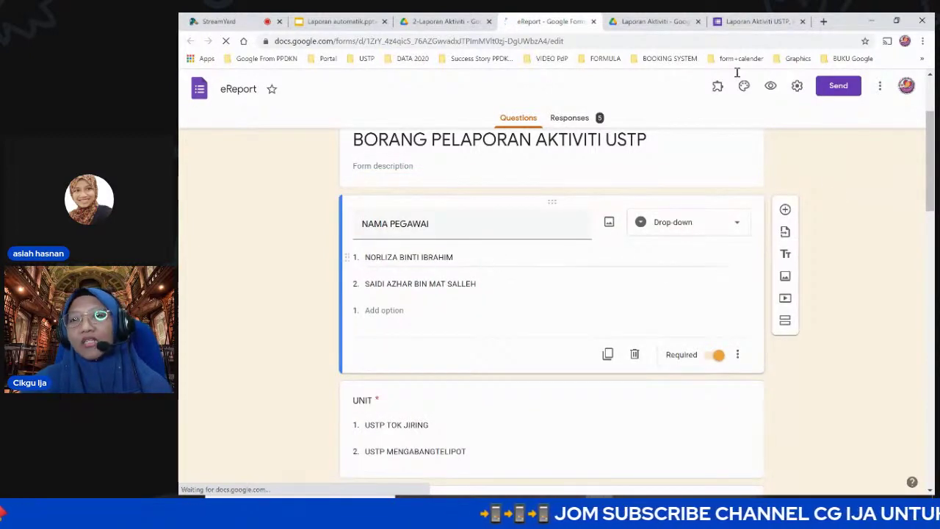
left_click(737, 21)
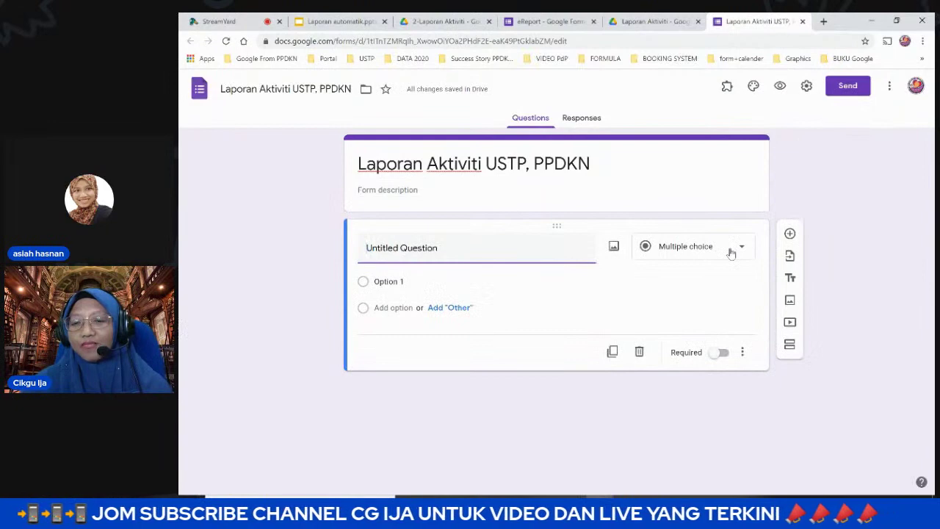
- Change the first question's type from multiple choice to Drop-down
left_click(730, 249)
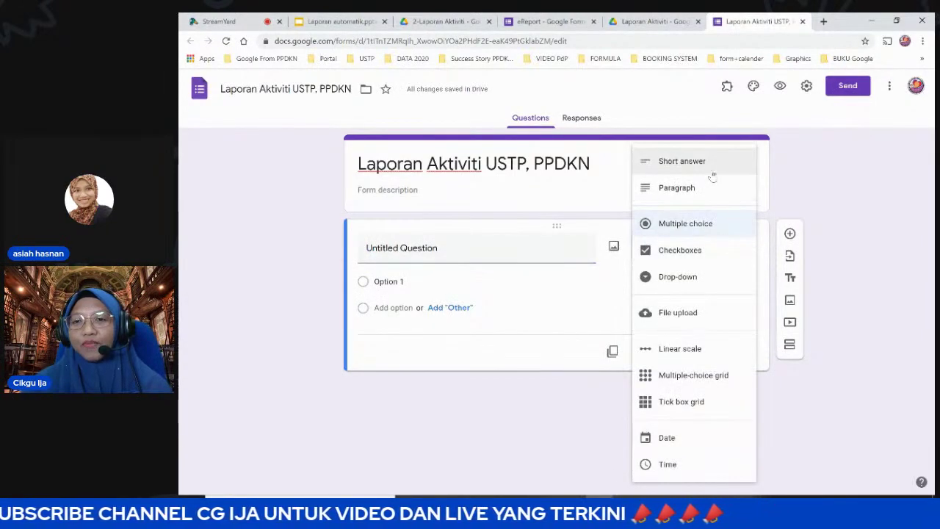
left_click(708, 225)
left_click(706, 249)
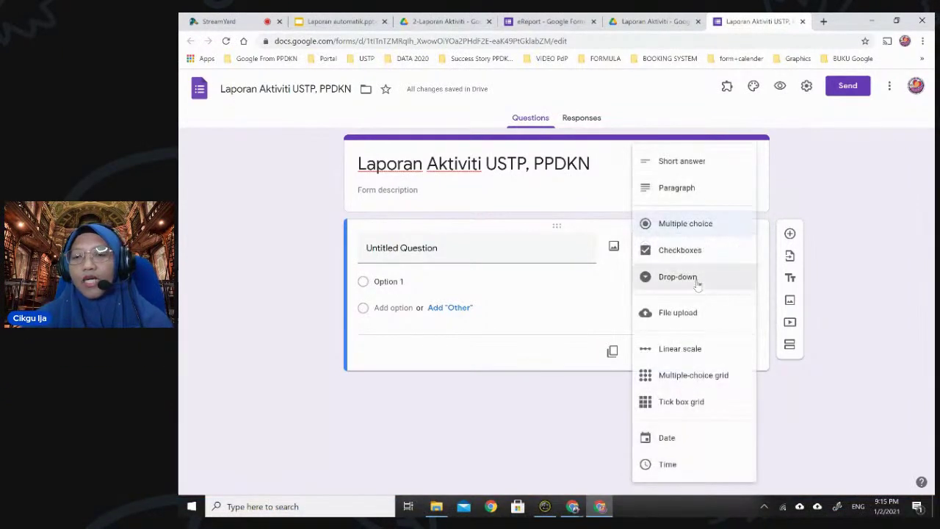
left_click(696, 282)
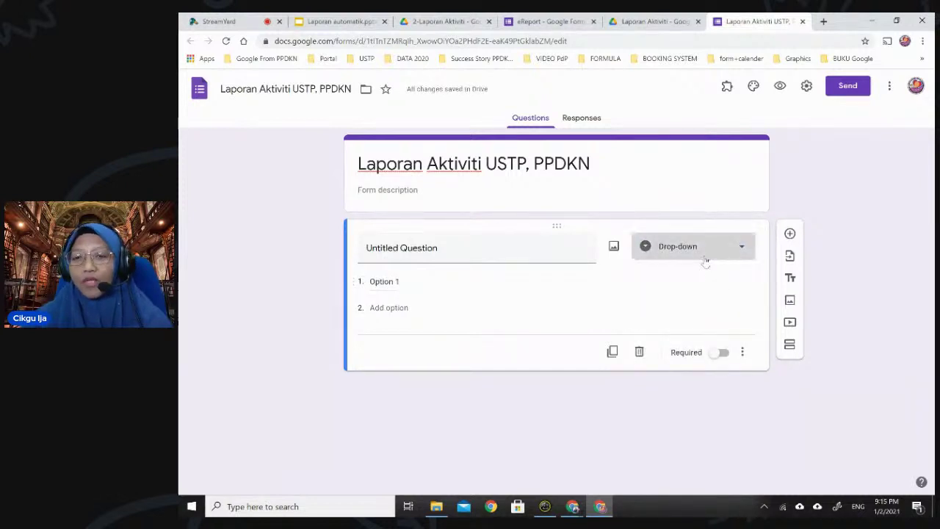
left_click(705, 259)
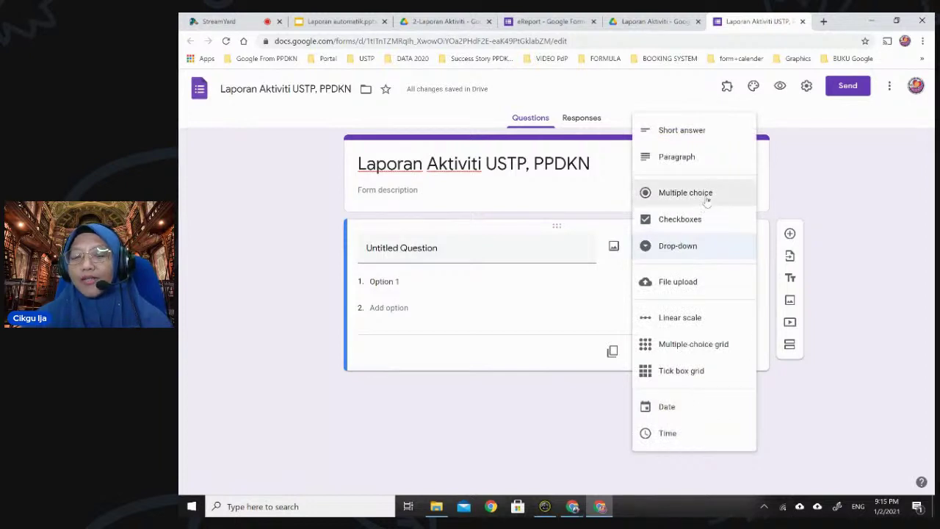
left_click(705, 245)
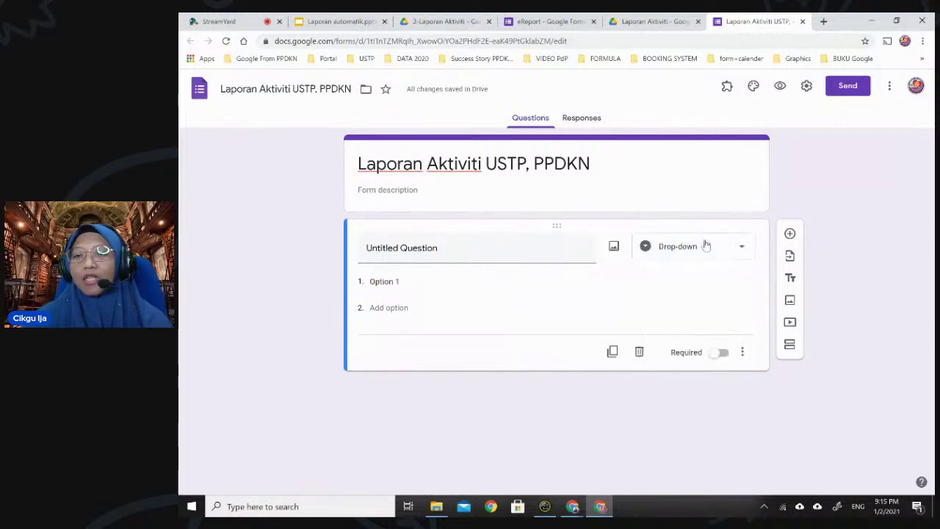
- Title the question NAMA, enter an officer's full name as Option 1, and make it required
left_click(465, 255)
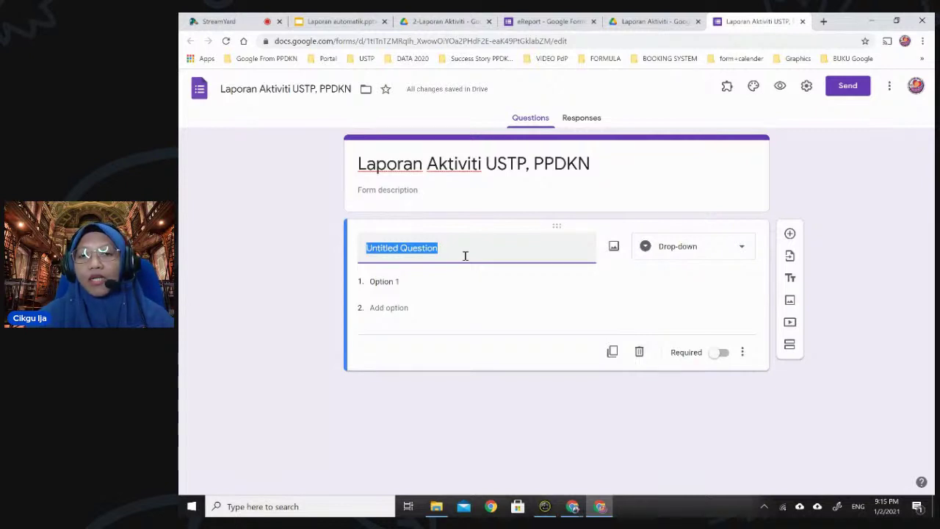
type("nama")
key("BackSpace")
key("BackSpace")
key("BackSpace")
key("BackSpace")
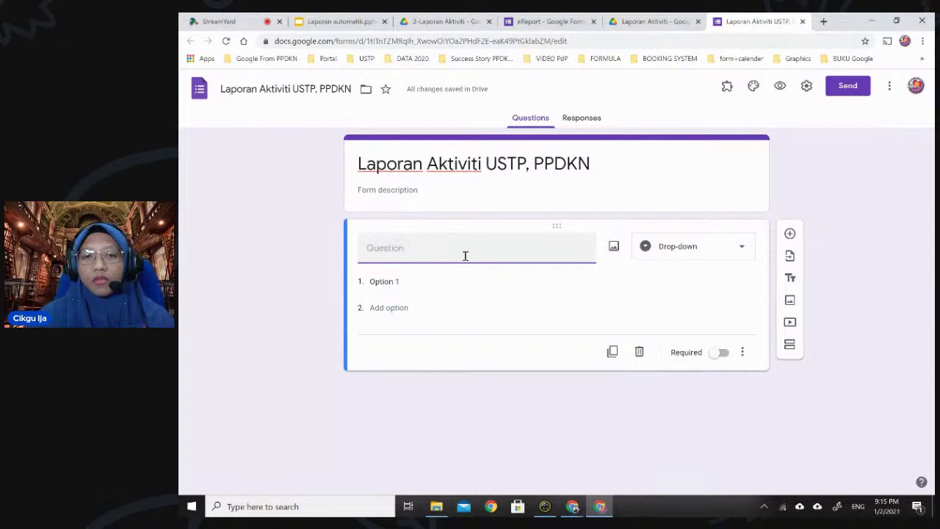
type("NAMA")
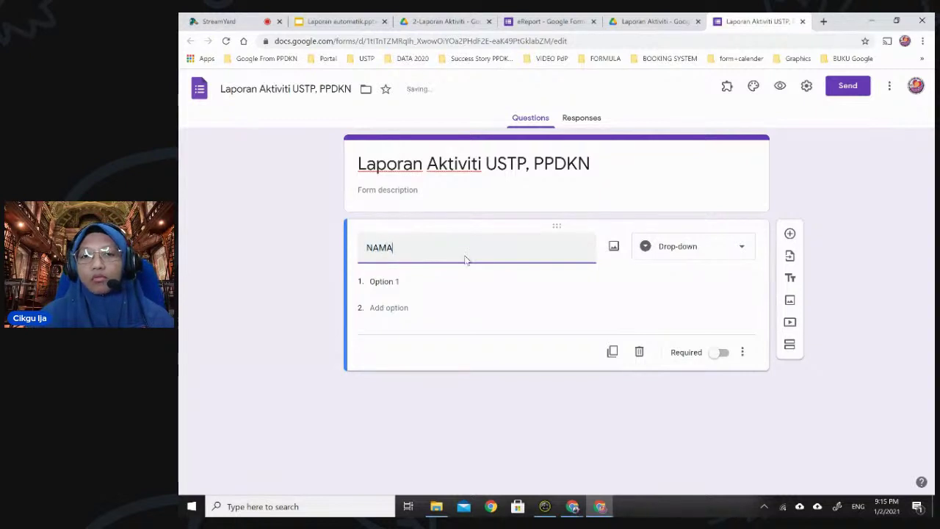
left_click(693, 249)
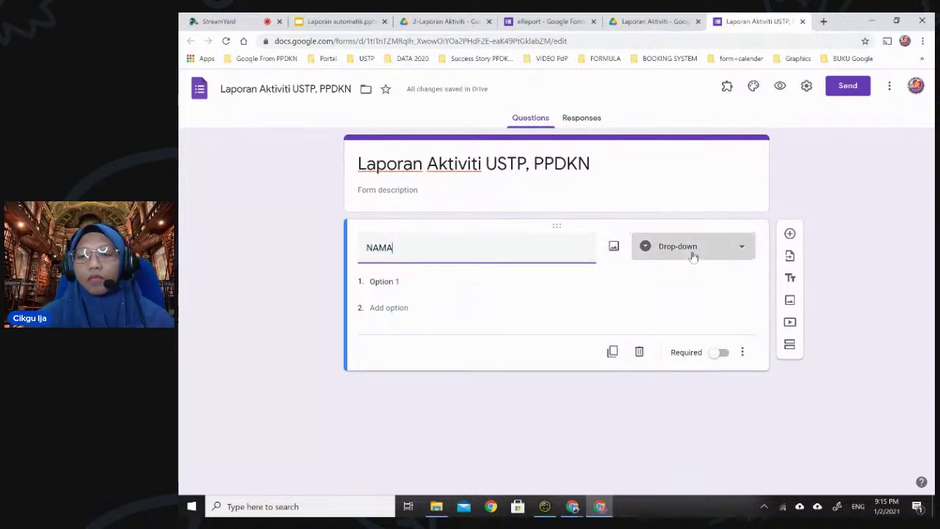
double_click(451, 252)
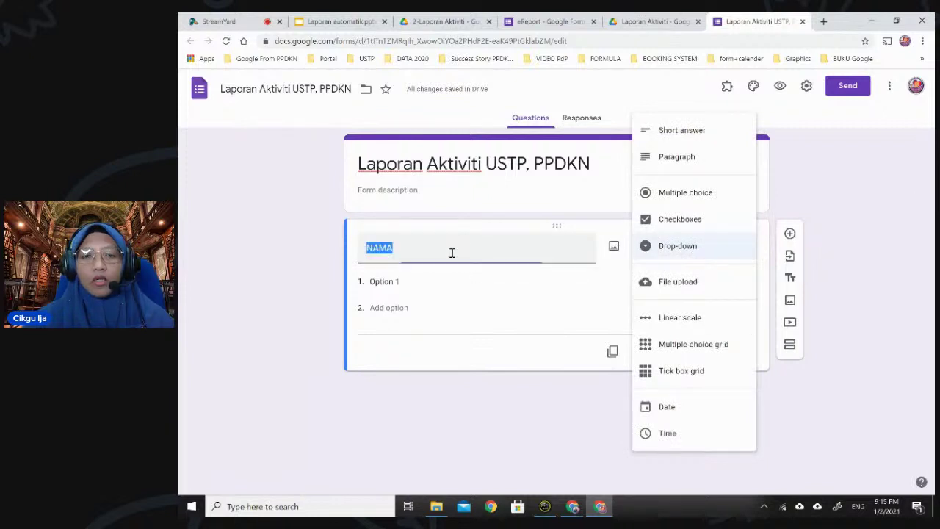
left_click(417, 280)
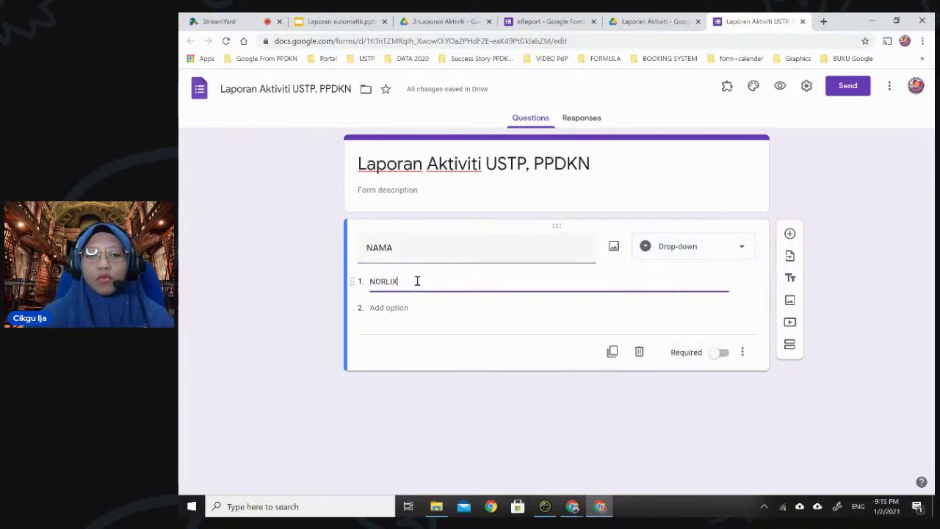
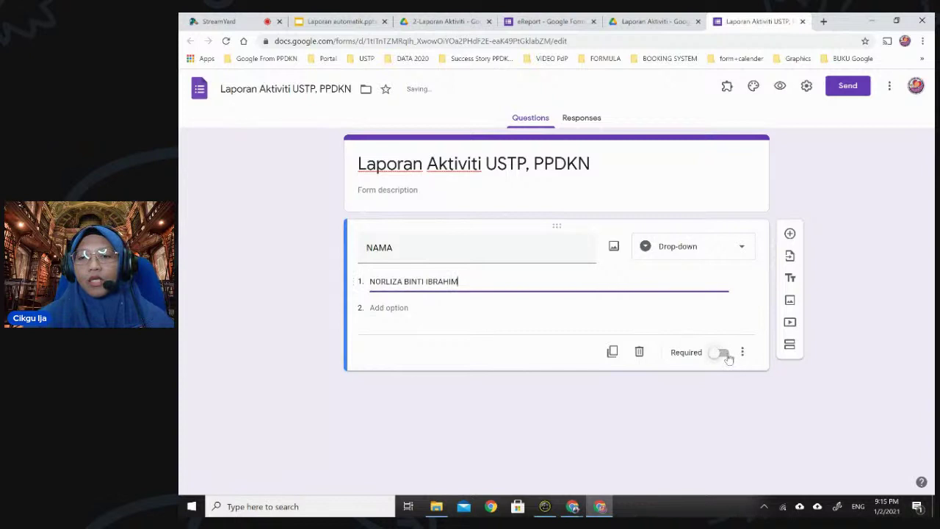
left_click(724, 354)
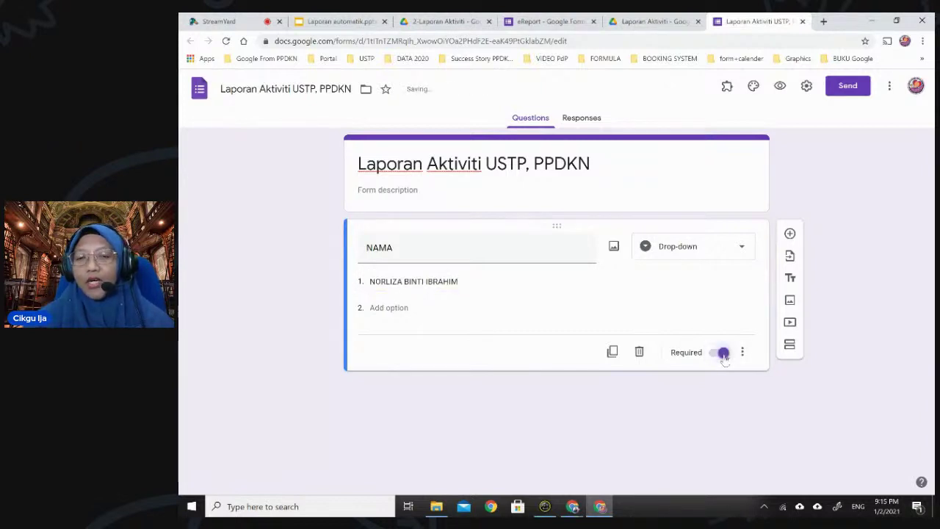
left_click(547, 23)
scroll(524, 140, "down", 3)
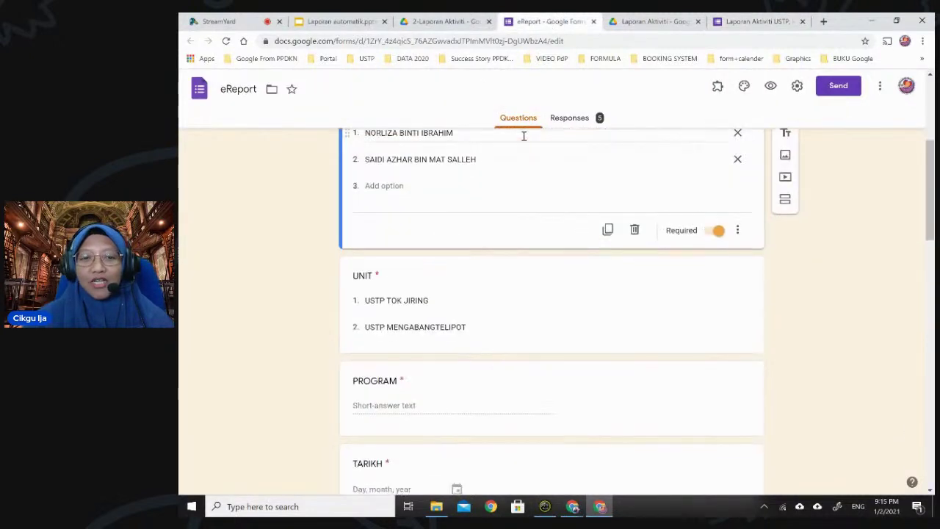
scroll(524, 139, "down", 1)
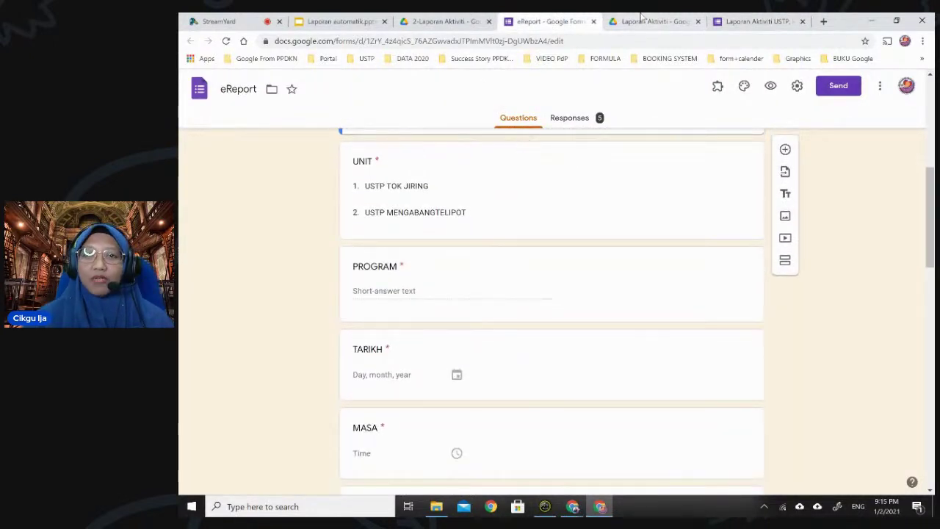
left_click(750, 21)
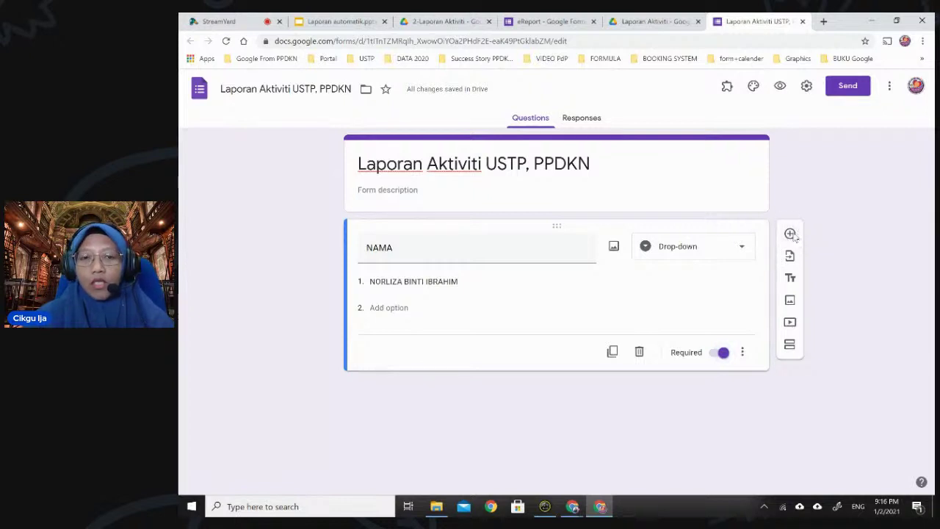
- Add a question titled UNIT below NAMA as a drop-down with option USTP, and make it required
left_click(790, 234)
type("UNIT")
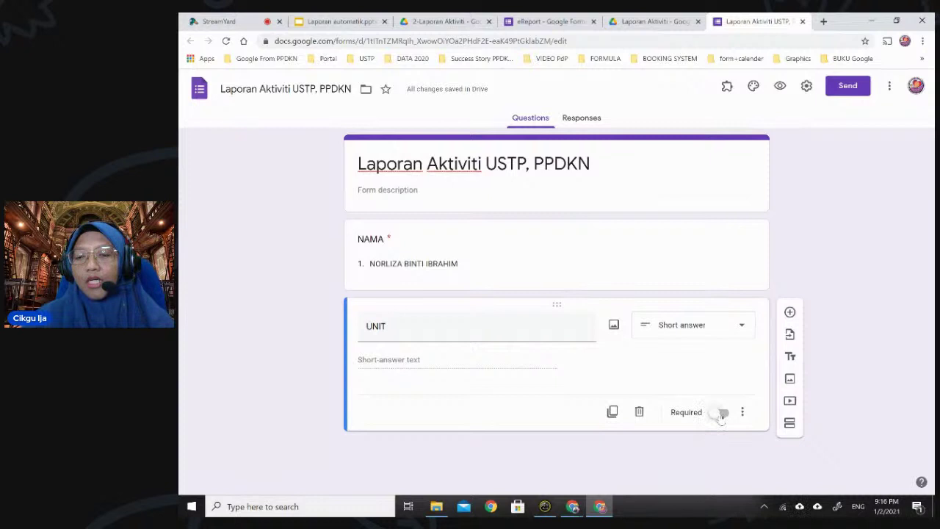
left_click(740, 330)
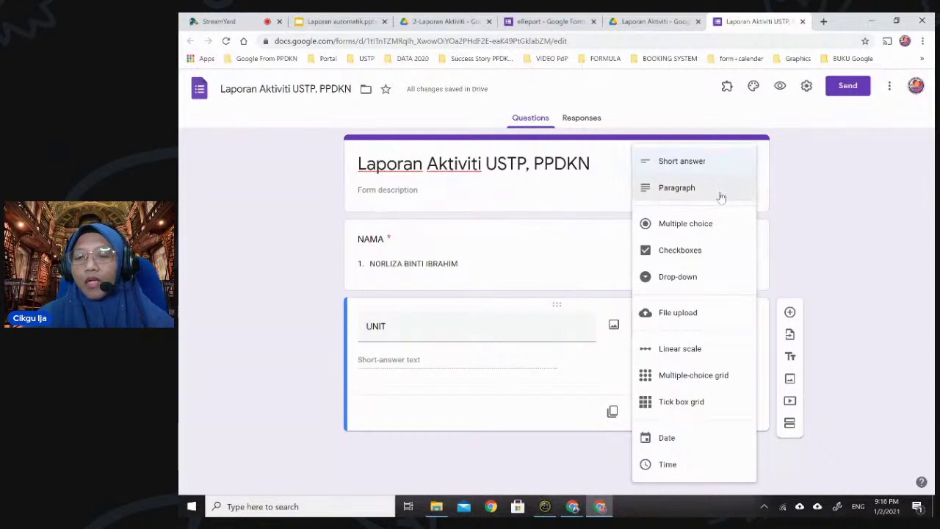
left_click(719, 284)
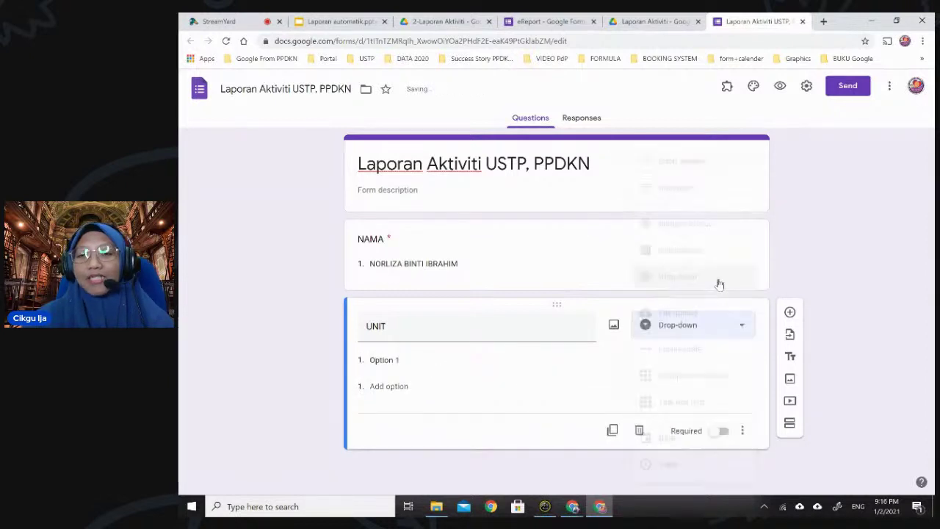
left_click(423, 369)
type("USTP")
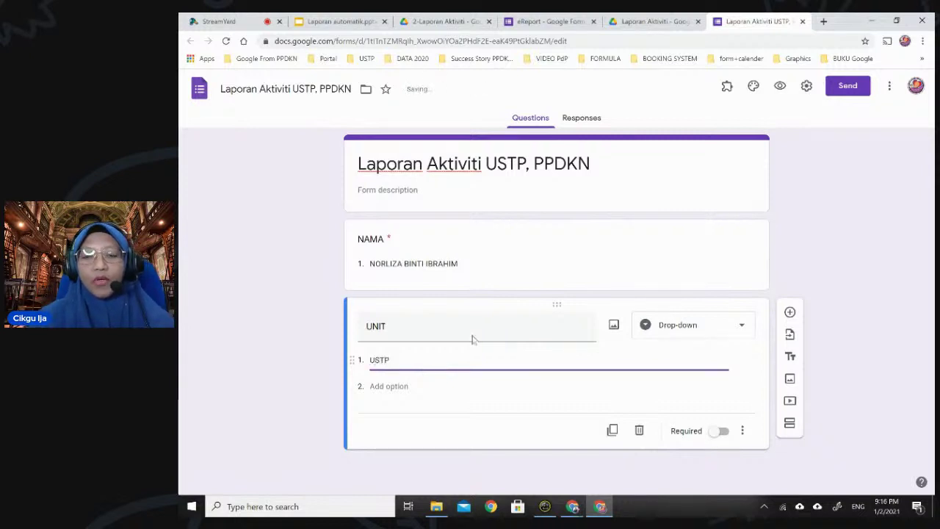
left_click(722, 431)
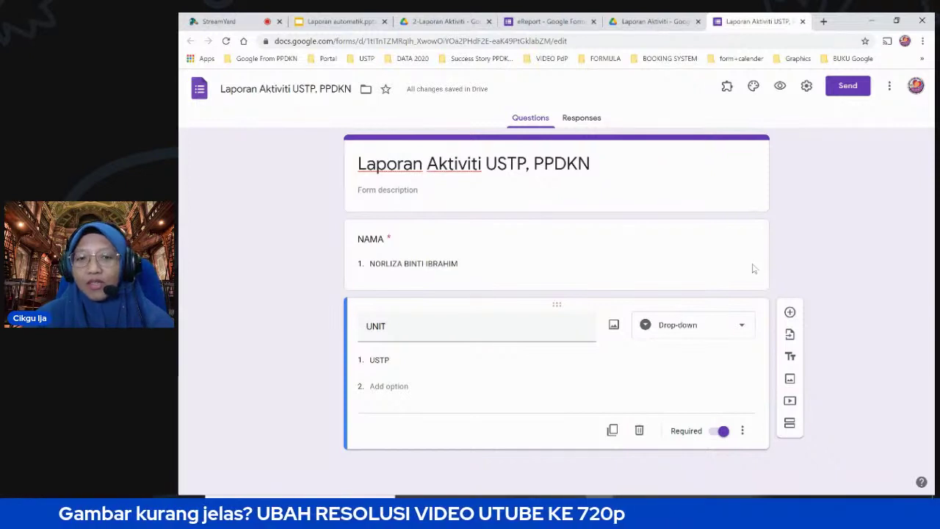
- Add required TARIKH and MASA questions after UNIT, then a new blank question below MASA
left_click(788, 312)
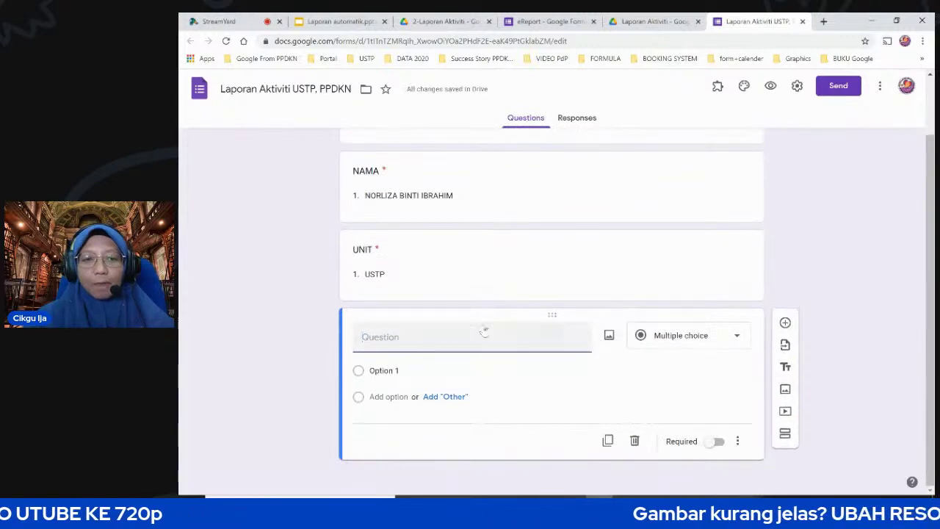
type("TARIKH")
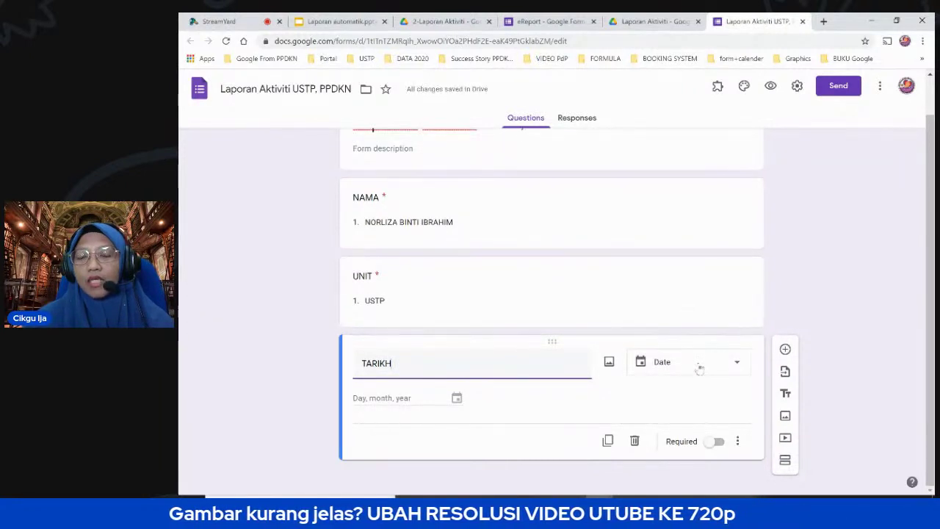
left_click(718, 442)
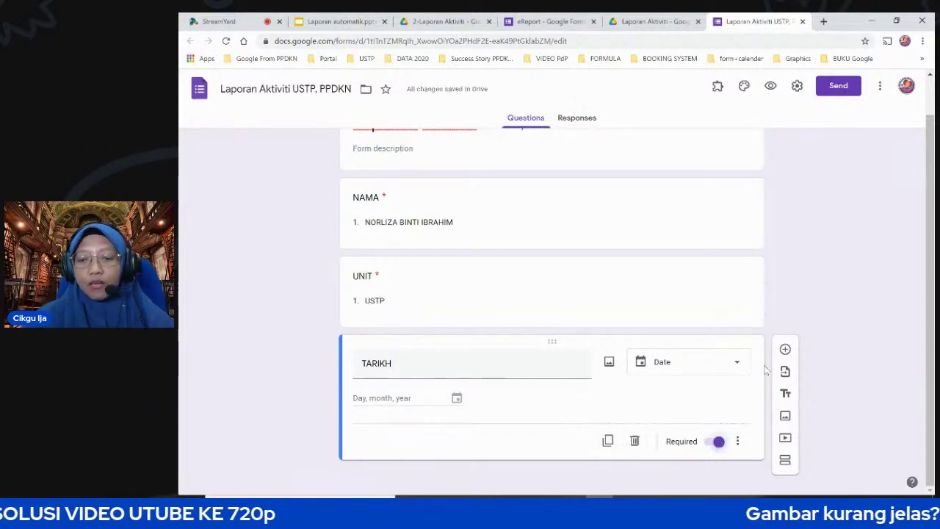
left_click(785, 350)
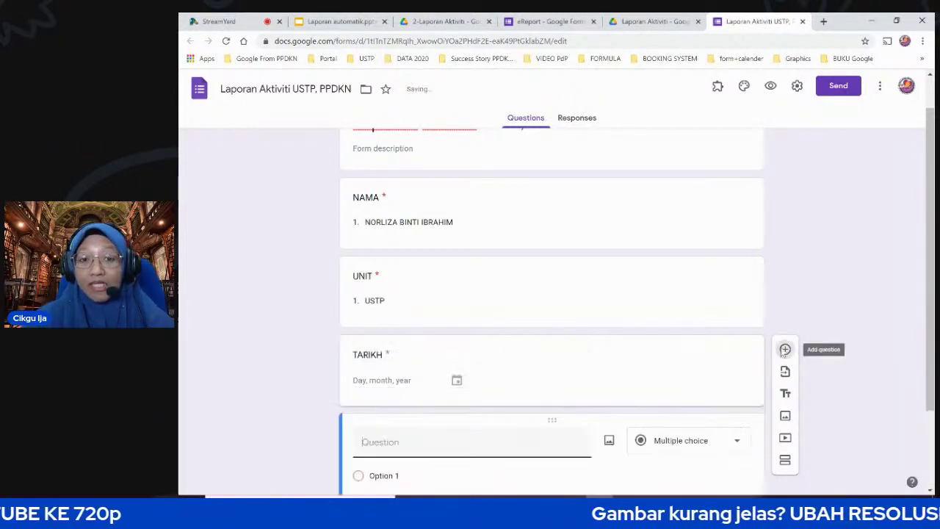
type("MASA")
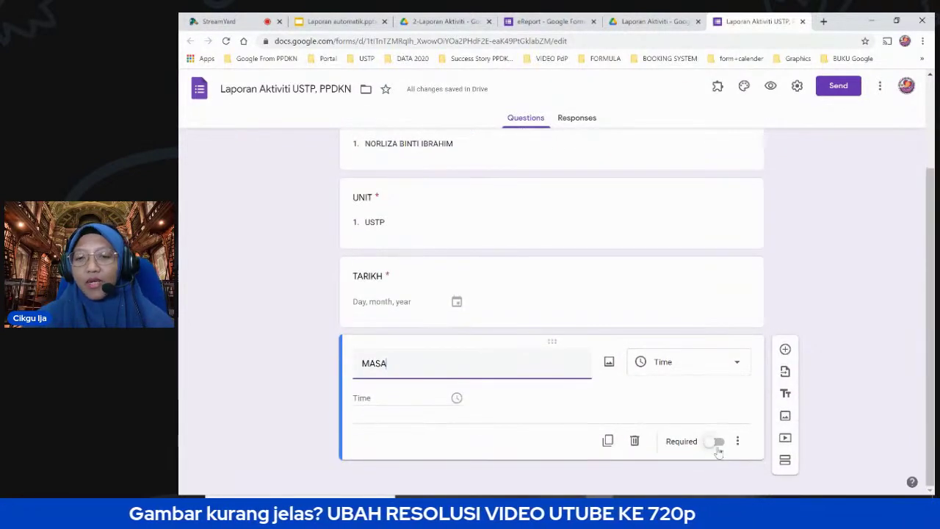
left_click(719, 442)
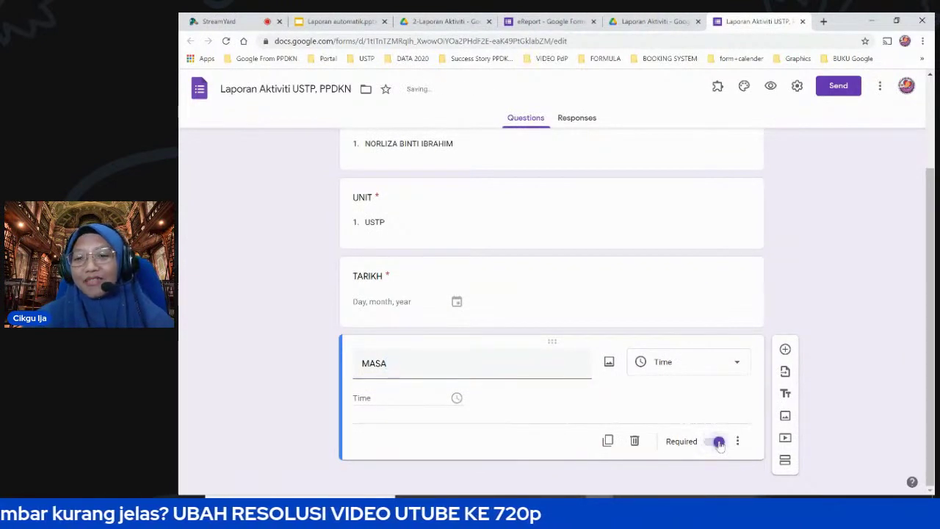
left_click(786, 351)
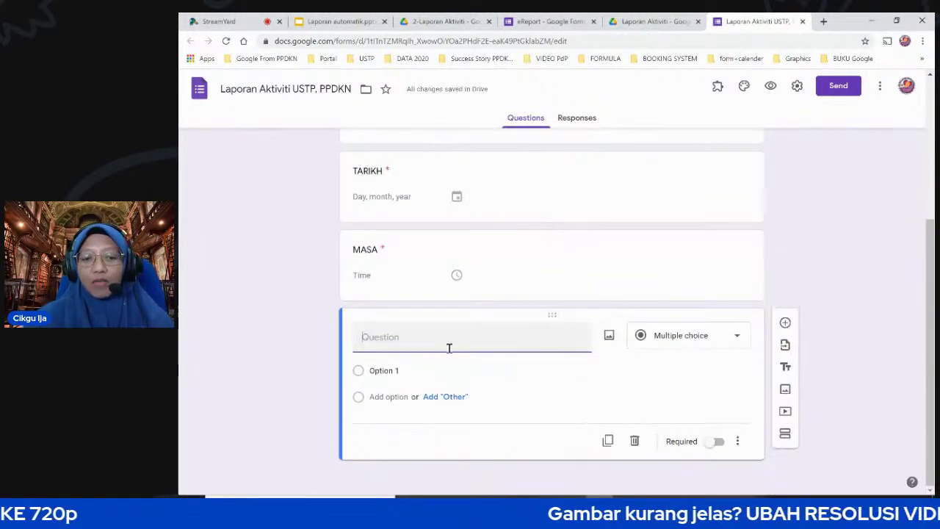
- Make LOKASI a short-answer question with Regular expression (Contains) response validation
type("LOKASI")
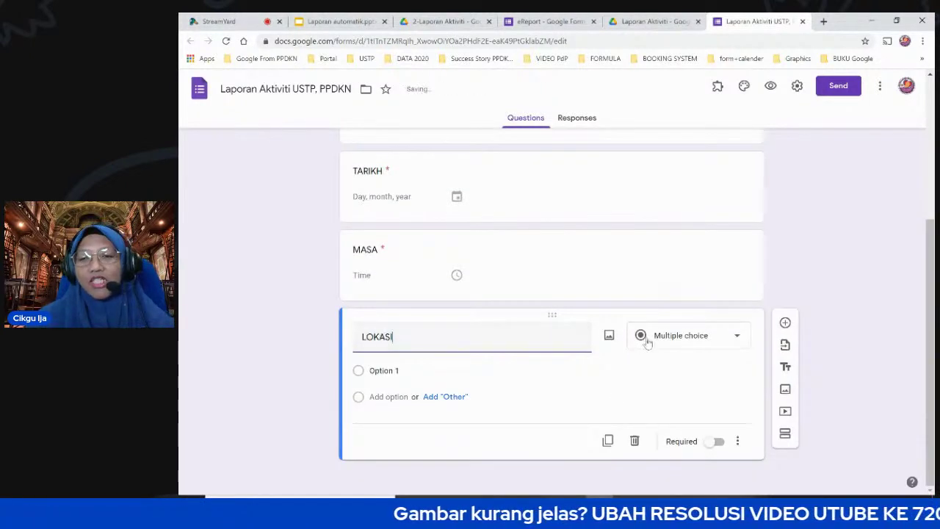
left_click(674, 338)
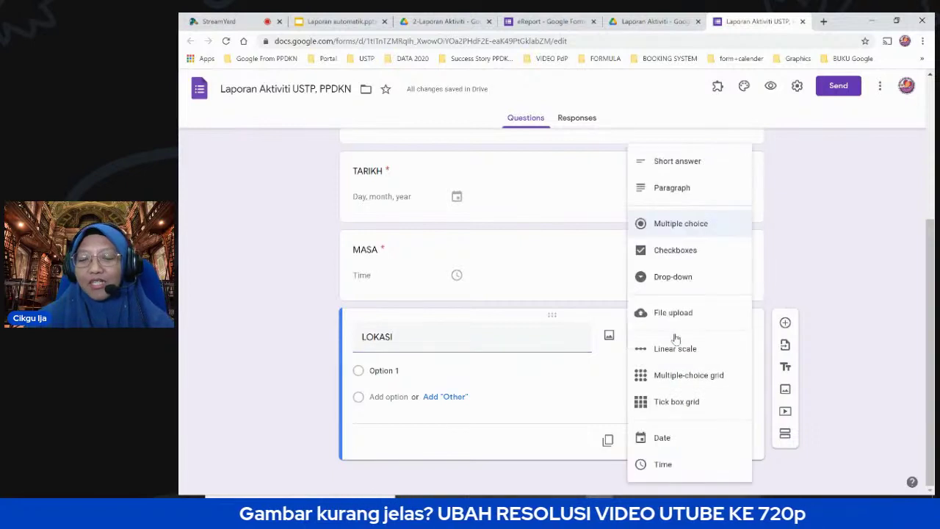
left_click(683, 171)
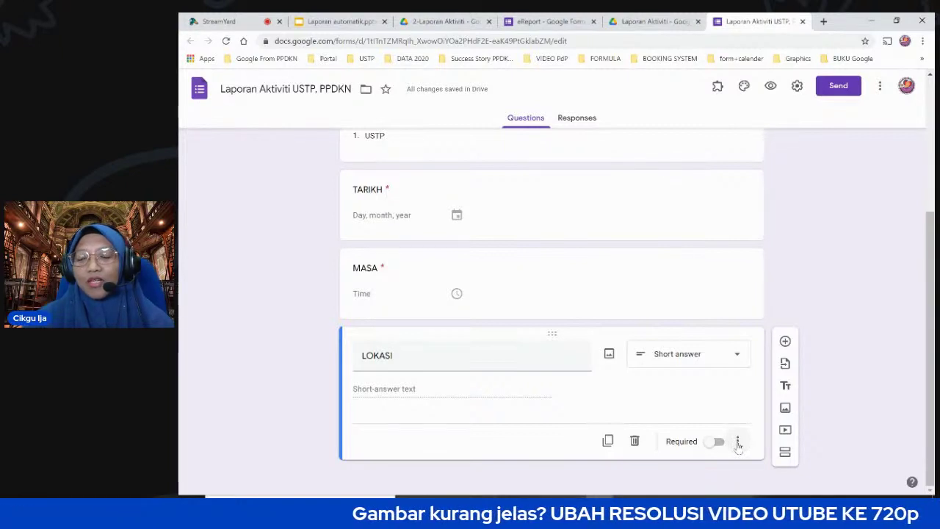
left_click(738, 443)
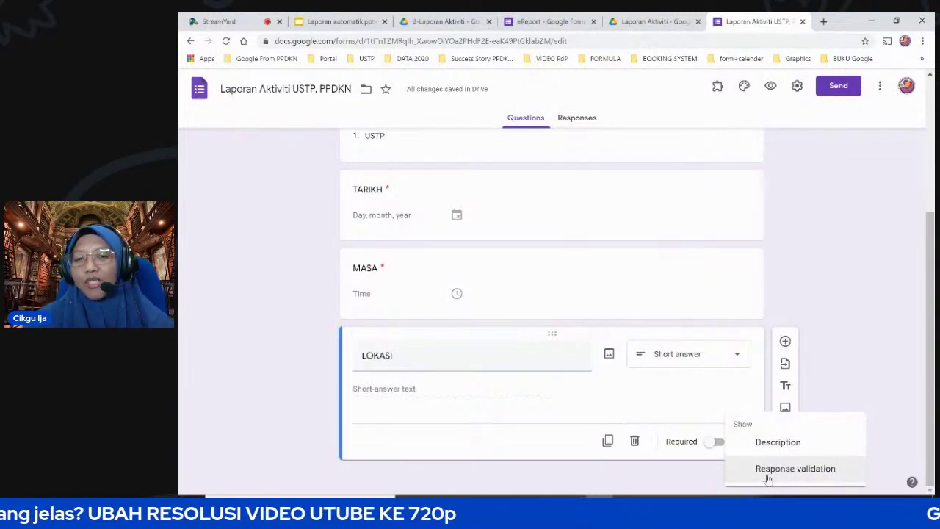
left_click(769, 470)
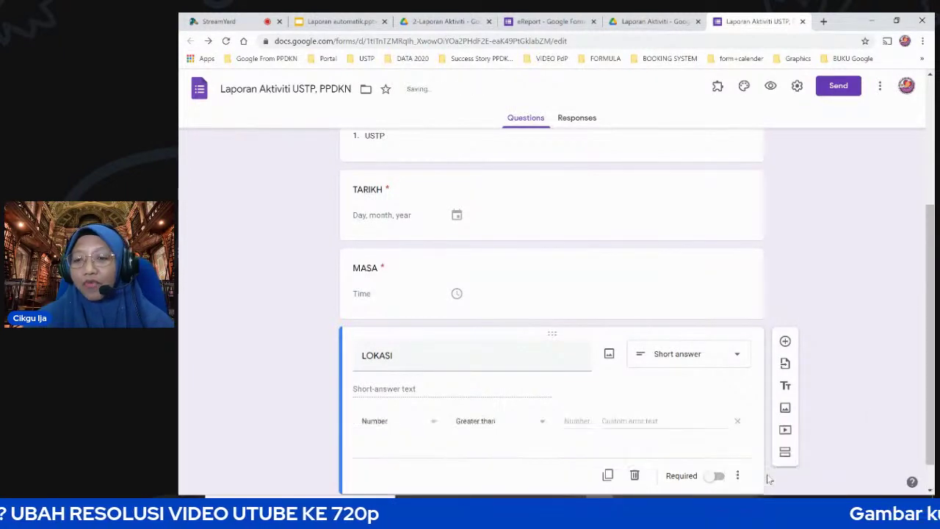
left_click(428, 424)
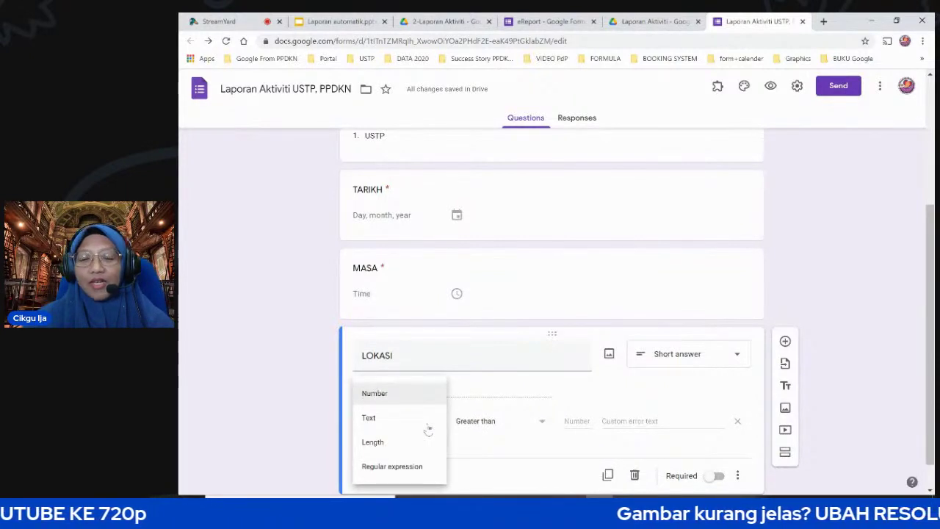
left_click(413, 474)
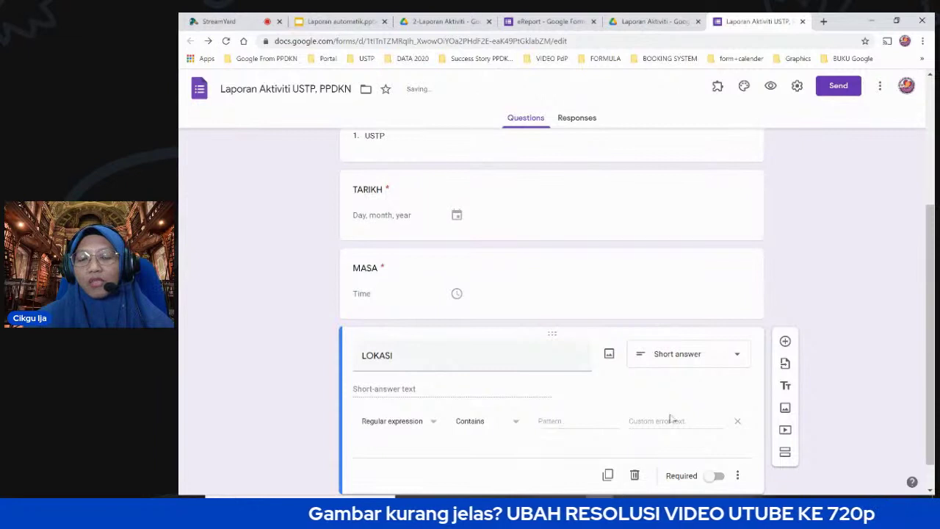
scroll(671, 418, "down", 1)
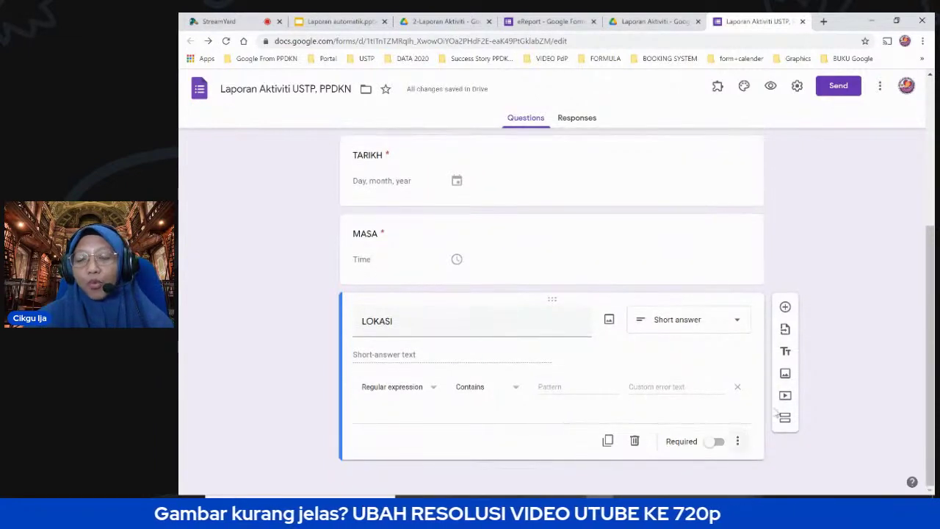
- Add a paragraph question titled LAPORAN below LOKASI
left_click(785, 309)
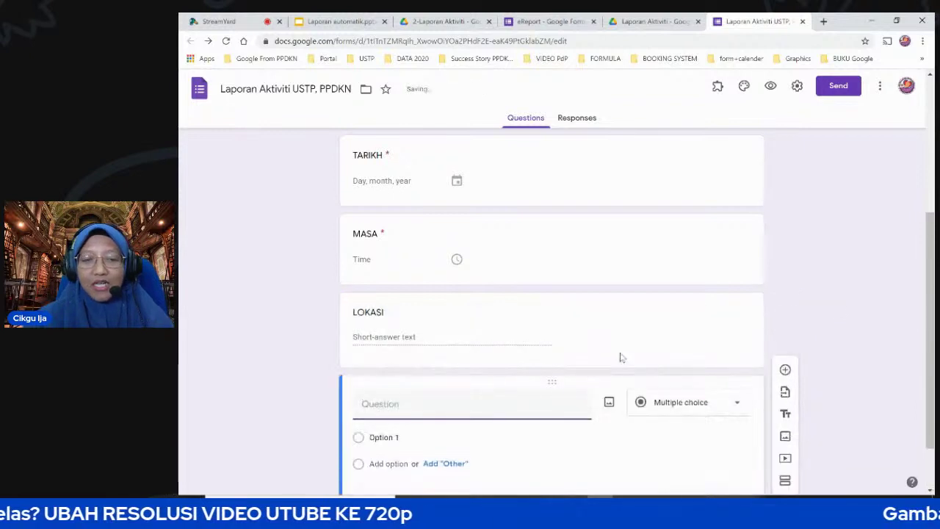
type("LAPORAN")
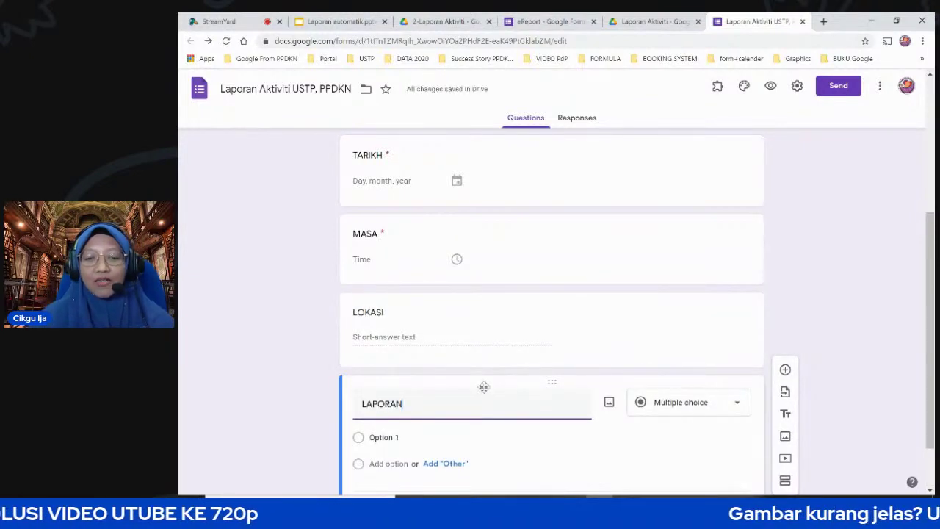
left_click(681, 402)
left_click(665, 189)
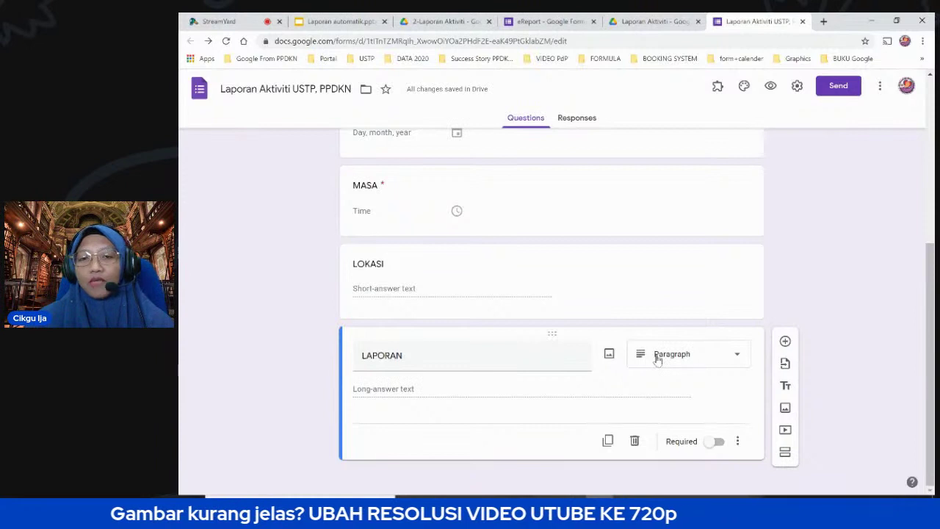
- Add another question below LAPORAN titled GAMBAR 1
left_click(785, 343)
type("GAMBAR 1")
scroll(496, 412, "down", 2)
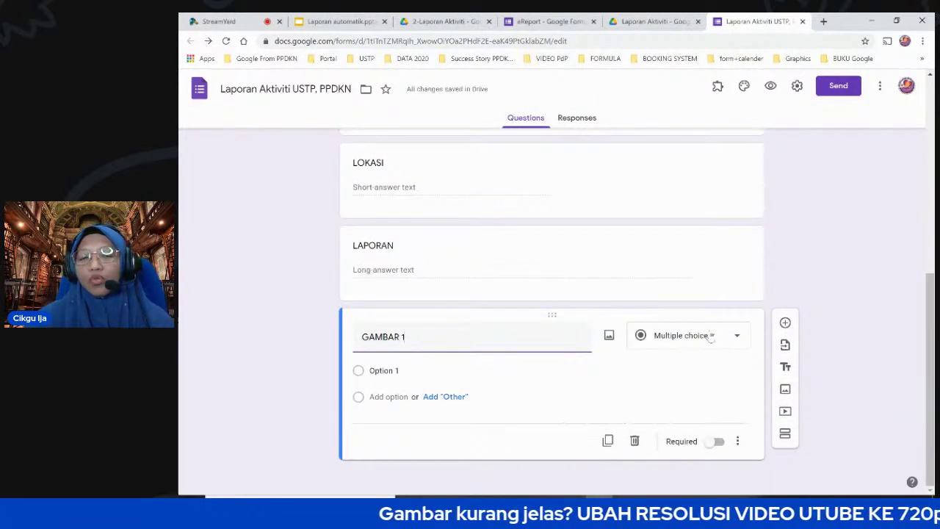
- Turn GAMBAR 1 into a File upload question, accepting the Drive upload notice
left_click(712, 336)
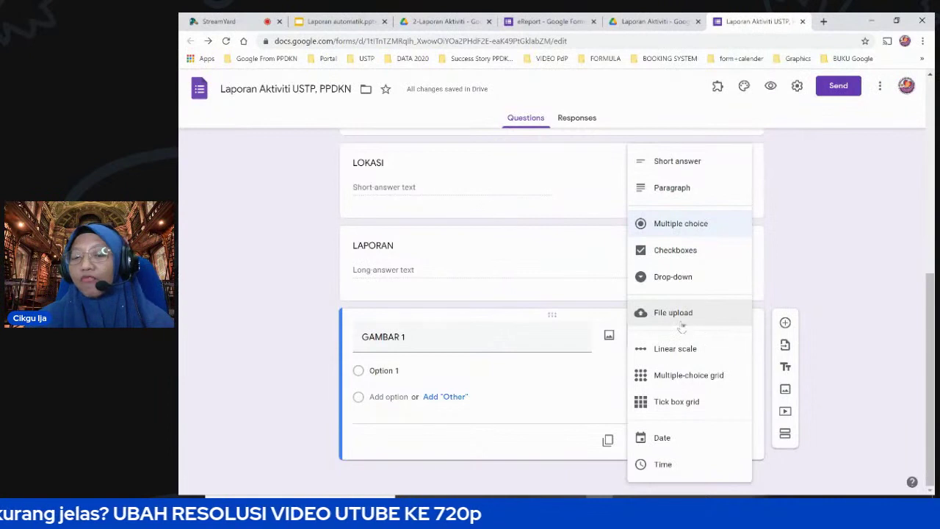
left_click(682, 326)
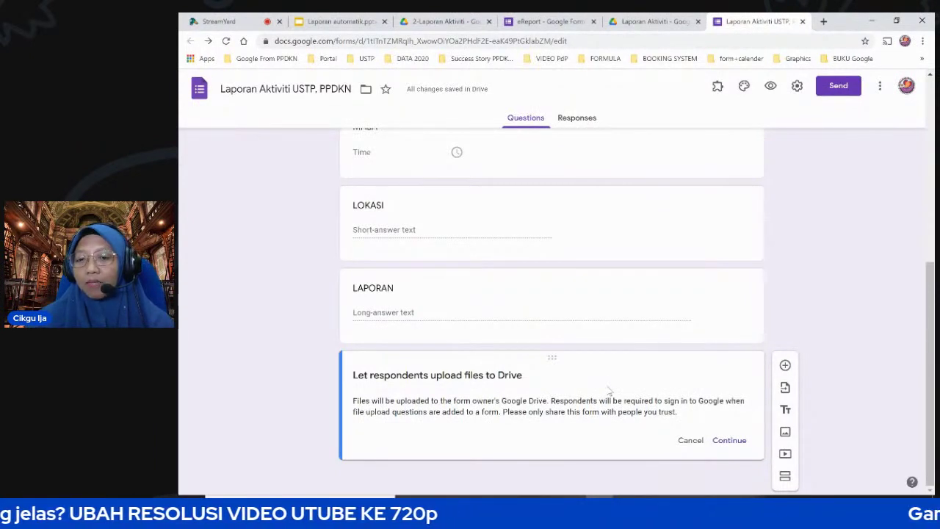
left_click(727, 441)
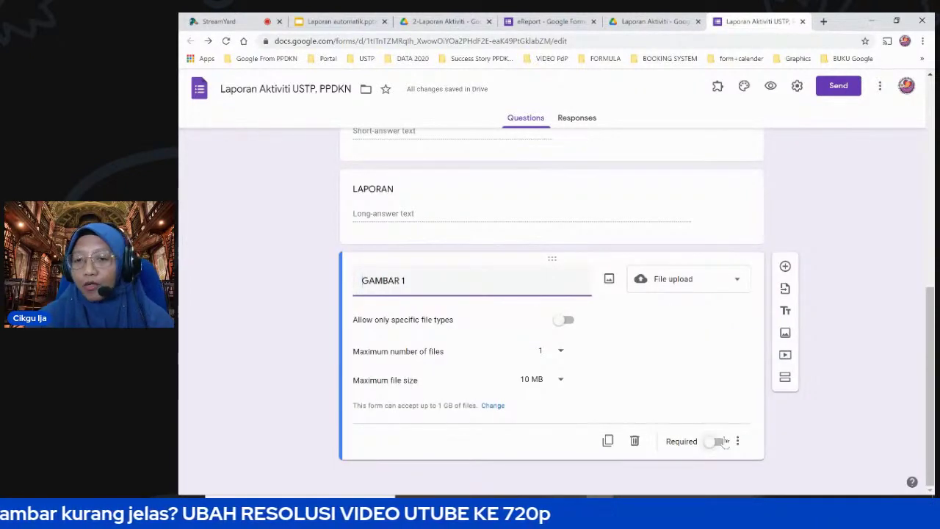
- Restrict GAMBAR 1 uploads to images, make it required, and duplicate it
left_click(569, 322)
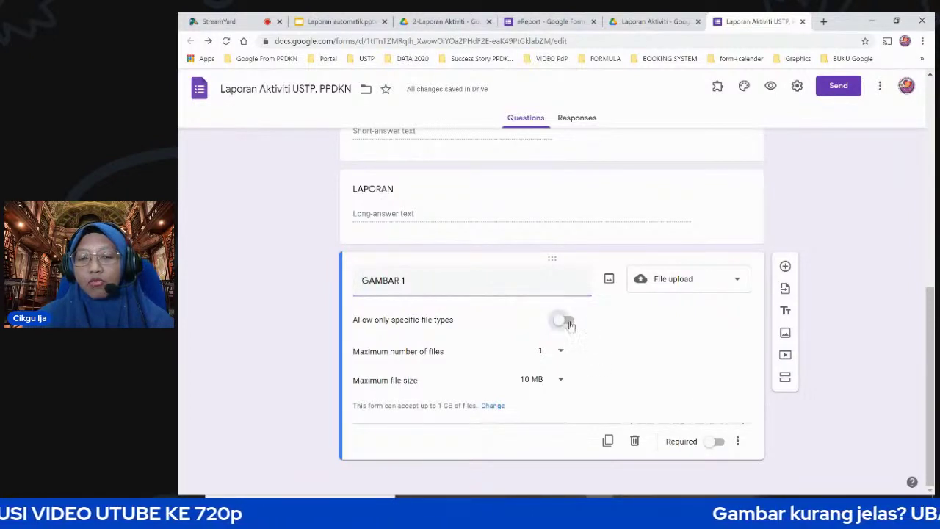
left_click(468, 373)
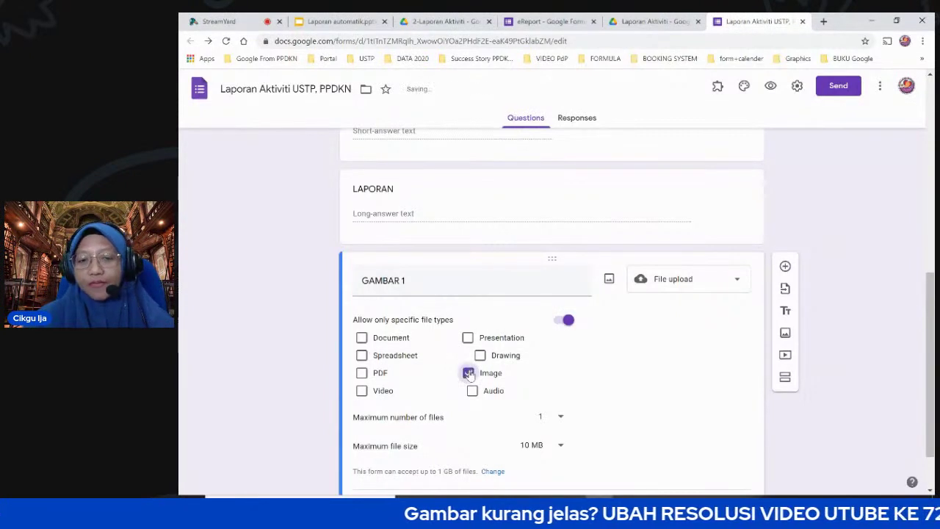
scroll(591, 375, "down", 1)
scroll(591, 374, "down", 1)
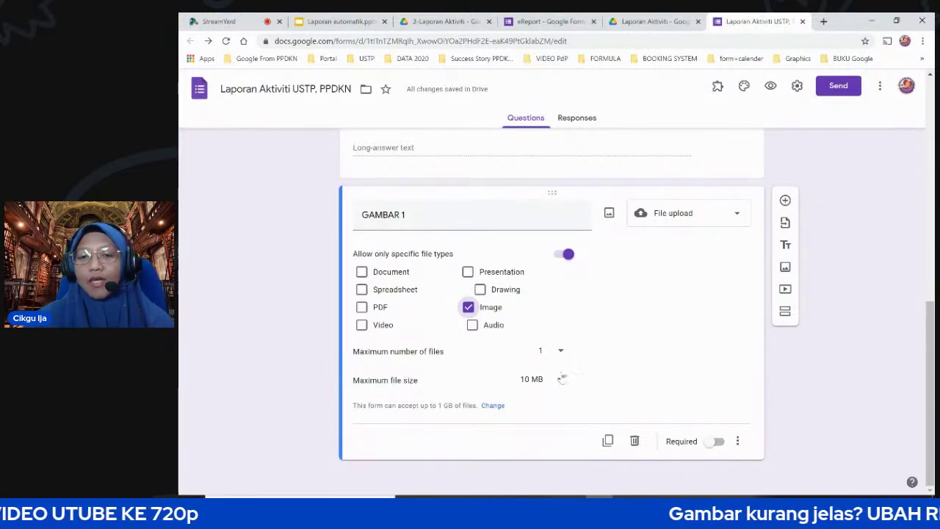
left_click(716, 441)
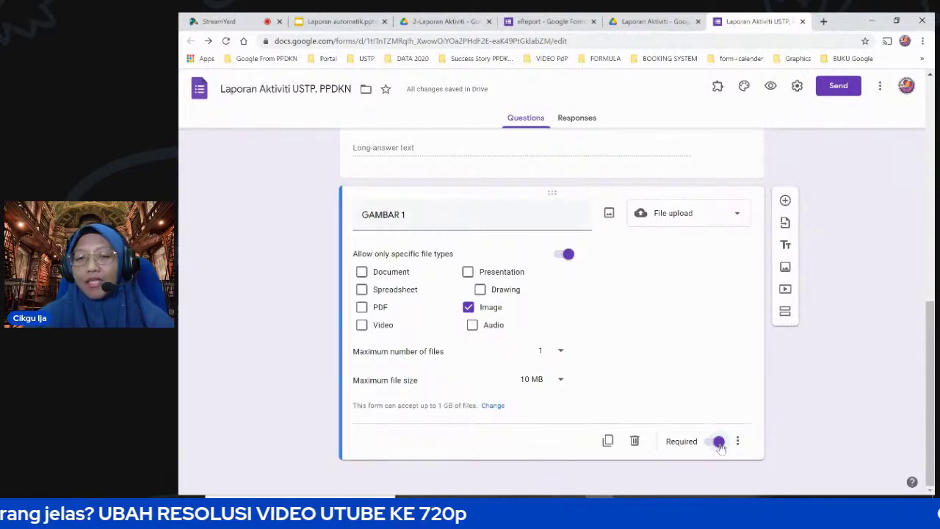
left_click(617, 440)
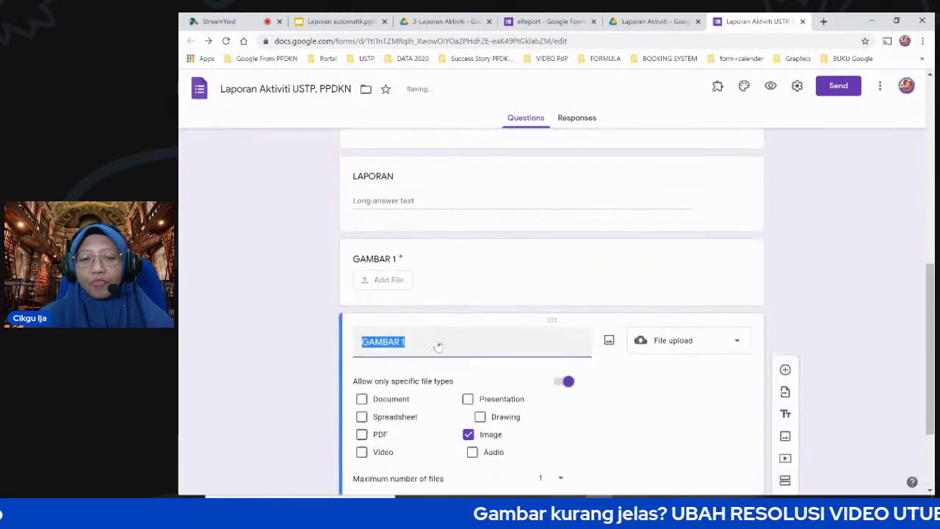
- Retitle the first copy GAMBAR 2, then duplicate it to make GAMBAR 3
left_click(437, 341)
type("2")
scroll(437, 342, "down", 2)
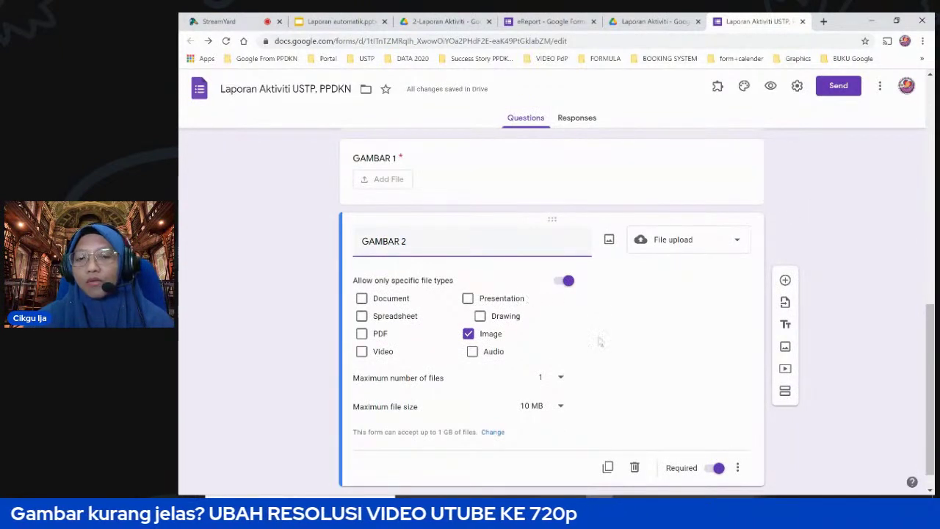
left_click(607, 470)
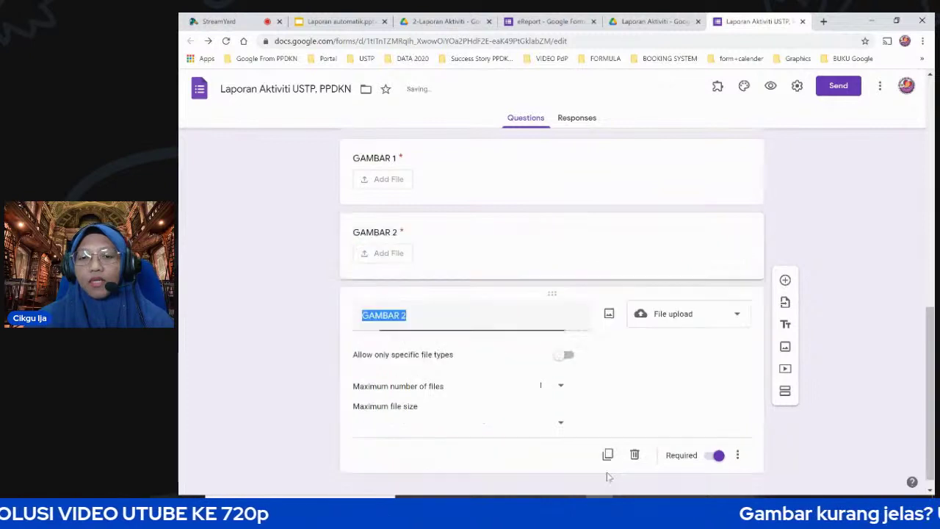
left_click(429, 325)
key("BackSpace")
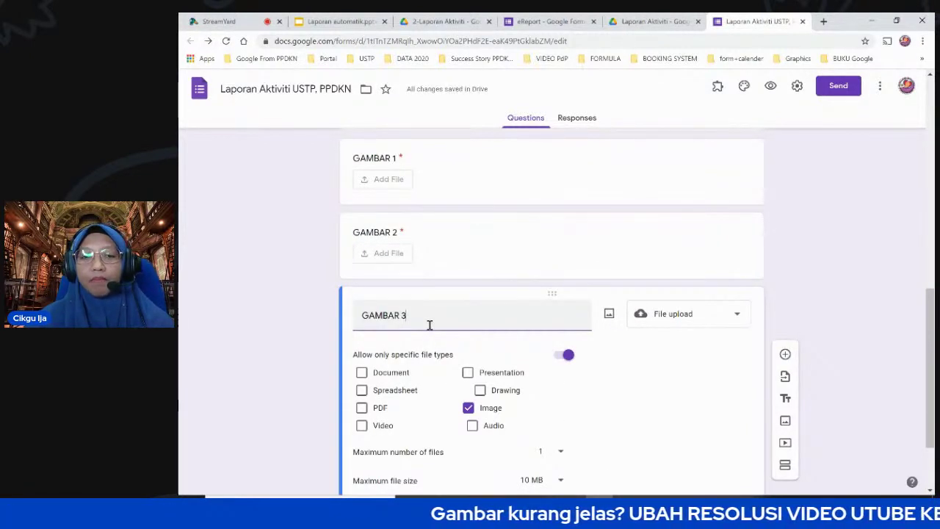
scroll(430, 325, "down", 1)
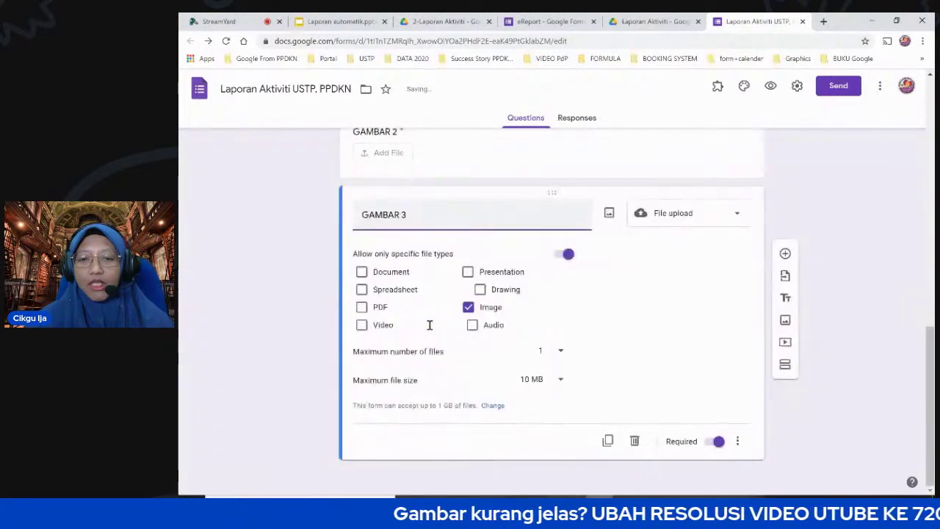
- Duplicate GAMBAR 3 and retitle the copy GAMBAR 4
left_click(609, 442)
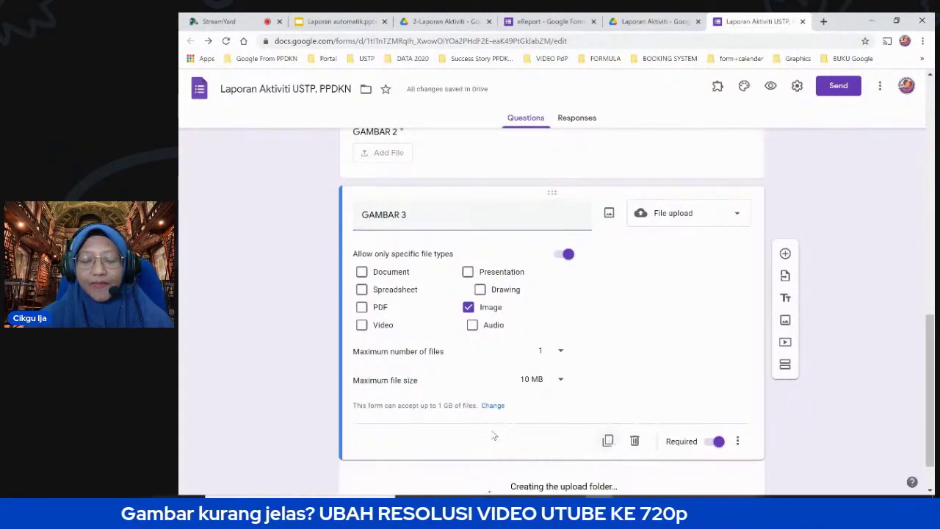
left_click(443, 301)
key("BackSpace")
type("4")
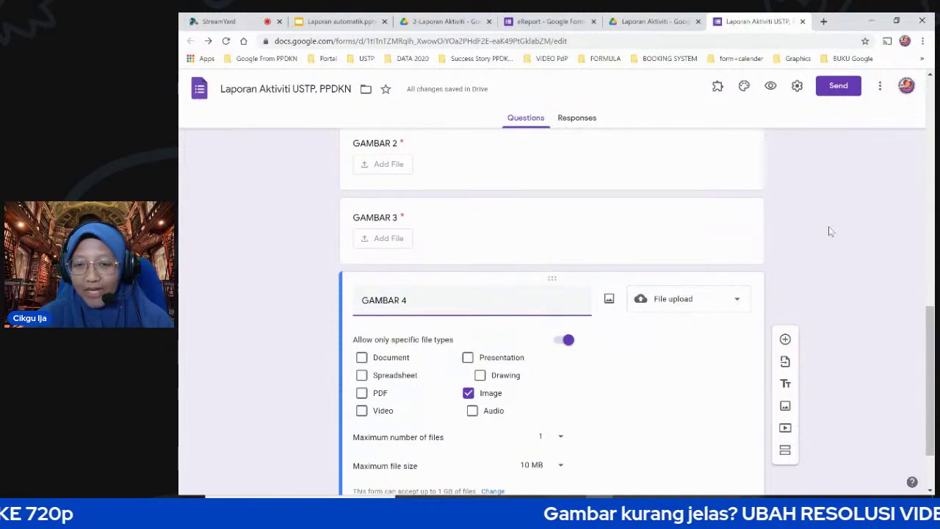
- Scroll through the form to check GAMBAR 4 accepts one image up to 10 MB
scroll(830, 231, "up", 12)
scroll(831, 228, "down", 5)
scroll(830, 229, "down", 2)
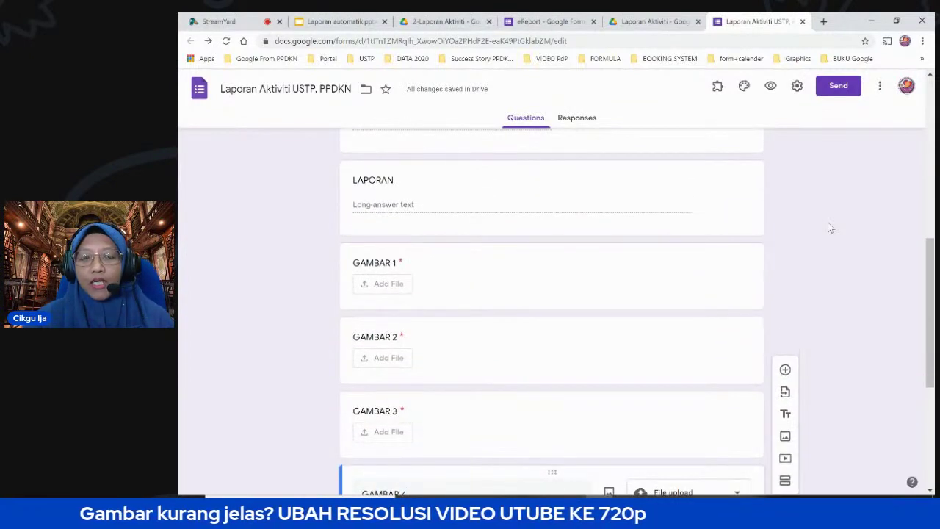
scroll(831, 228, "up", 5)
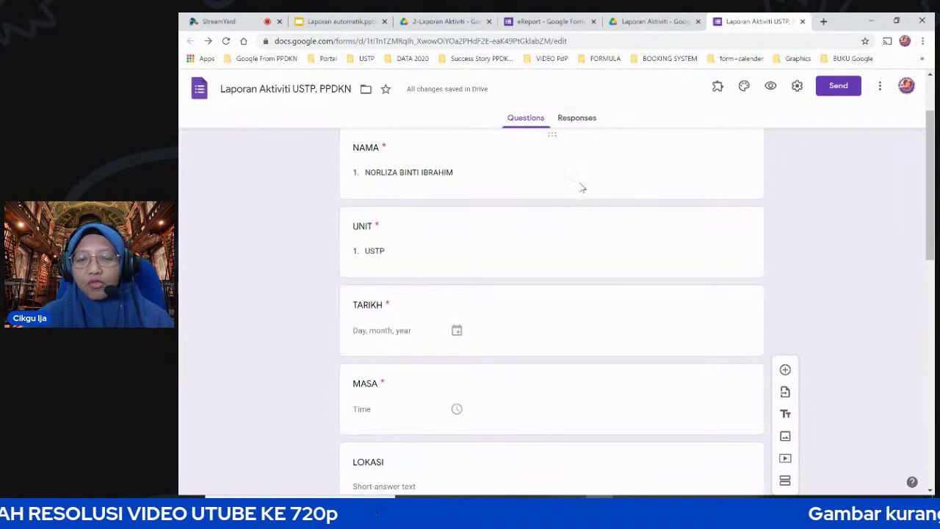
scroll(582, 188, "down", 5)
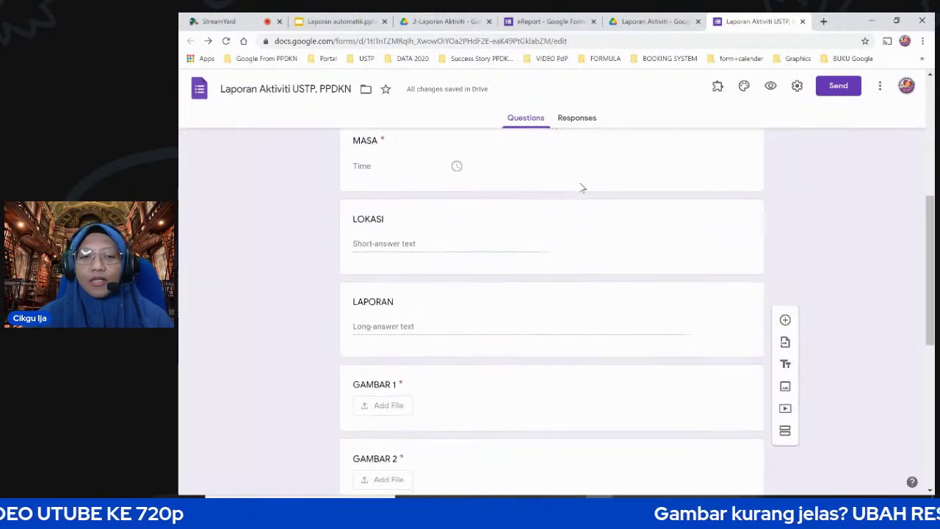
scroll(581, 188, "down", 3)
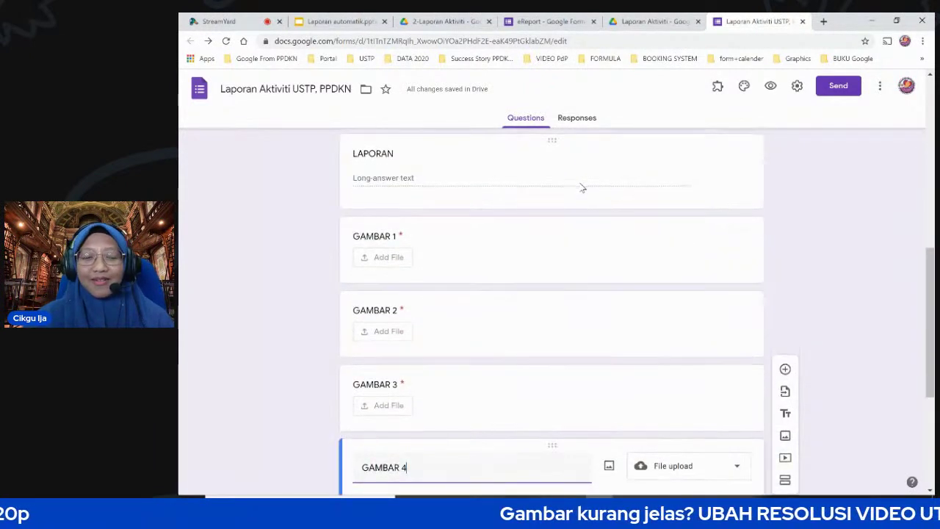
scroll(580, 198, "up", 1)
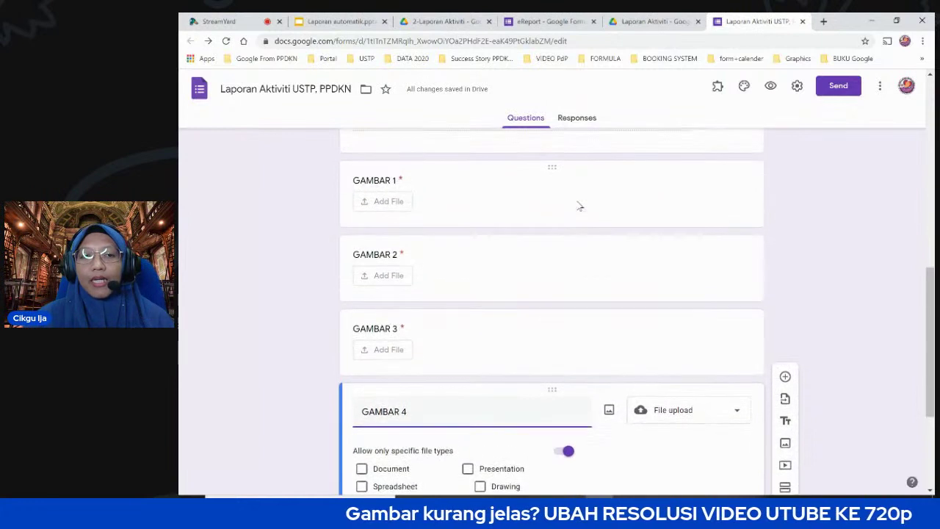
scroll(580, 207, "down", 2)
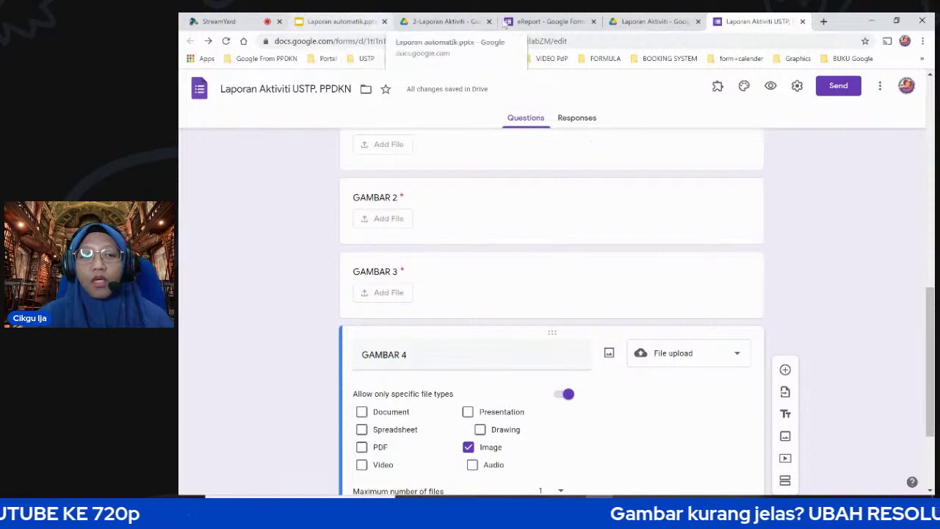
- Check the File responses folder's GAMBAR 1–4 subfolders, then select it in Laporan Aktiviti
left_click(647, 23)
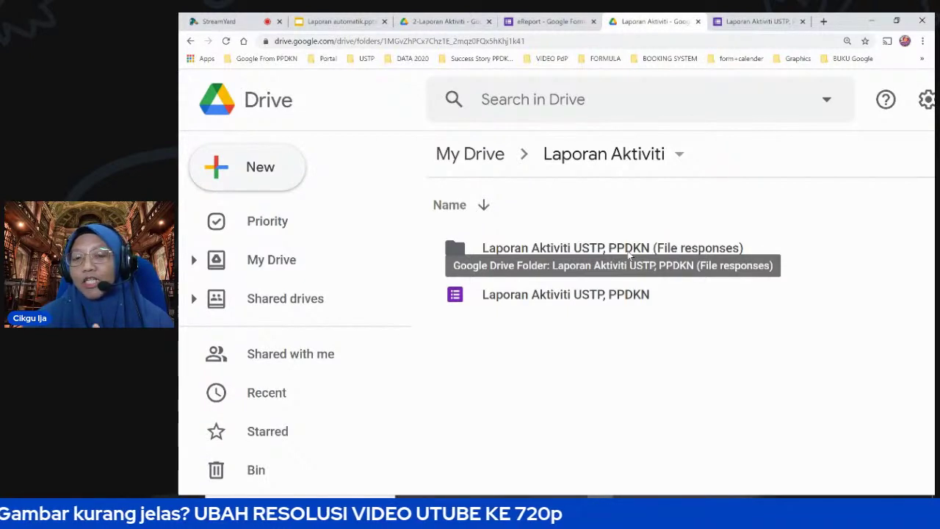
double_click(629, 249)
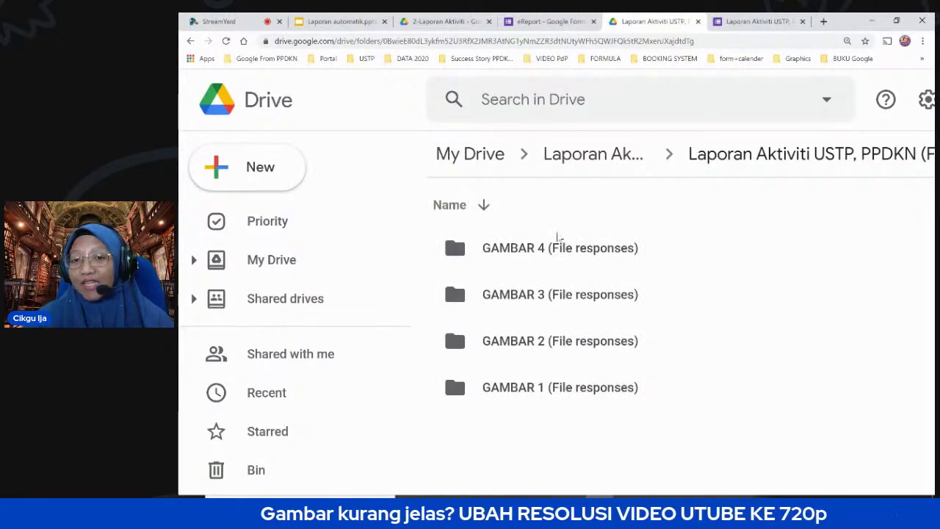
left_click(598, 163)
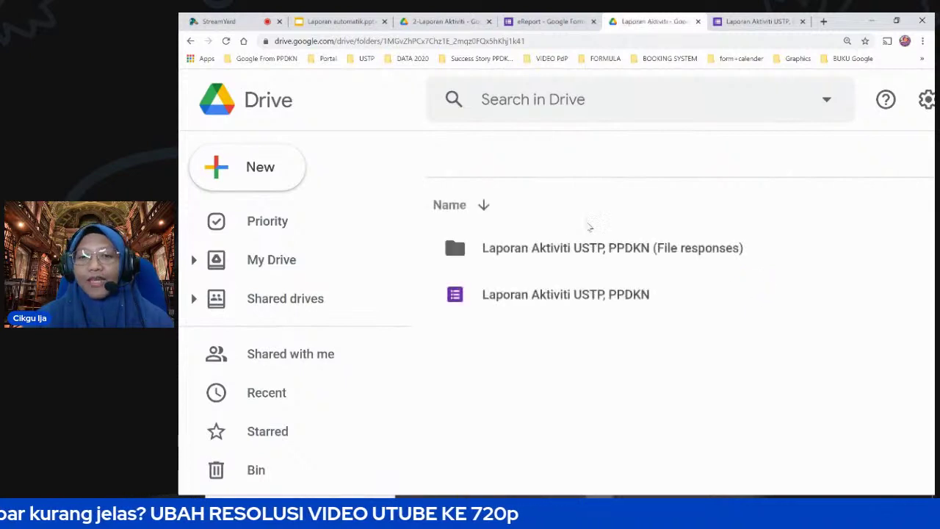
left_click(531, 253)
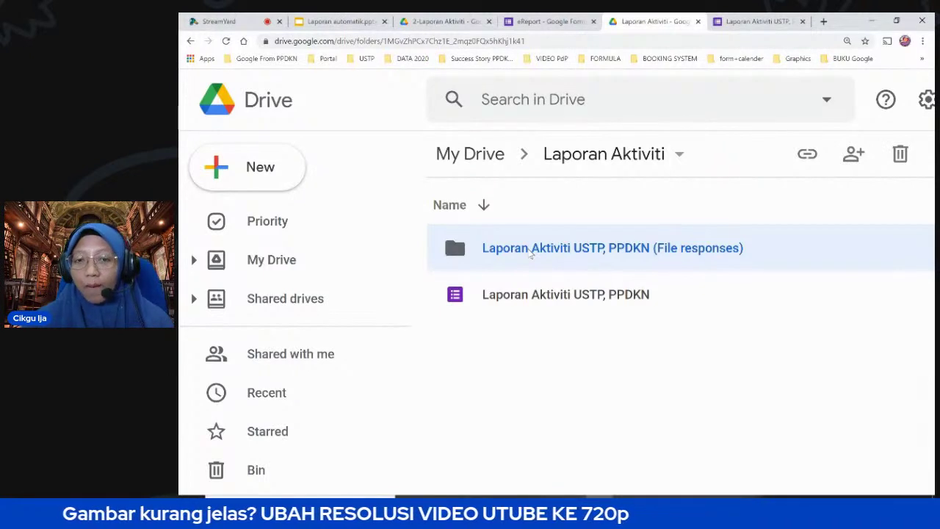
- Set the File responses folder's link access to Anyone with the link as Viewer
right_click(530, 249)
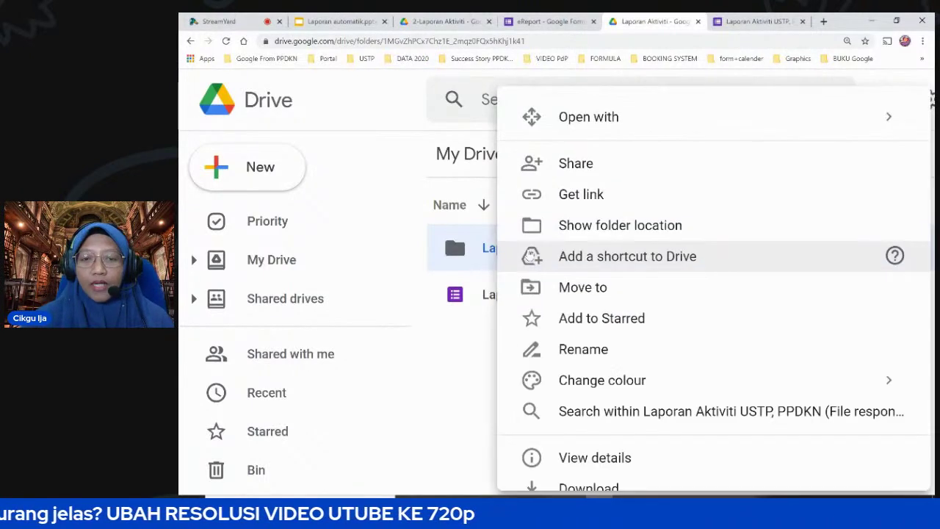
left_click(530, 163)
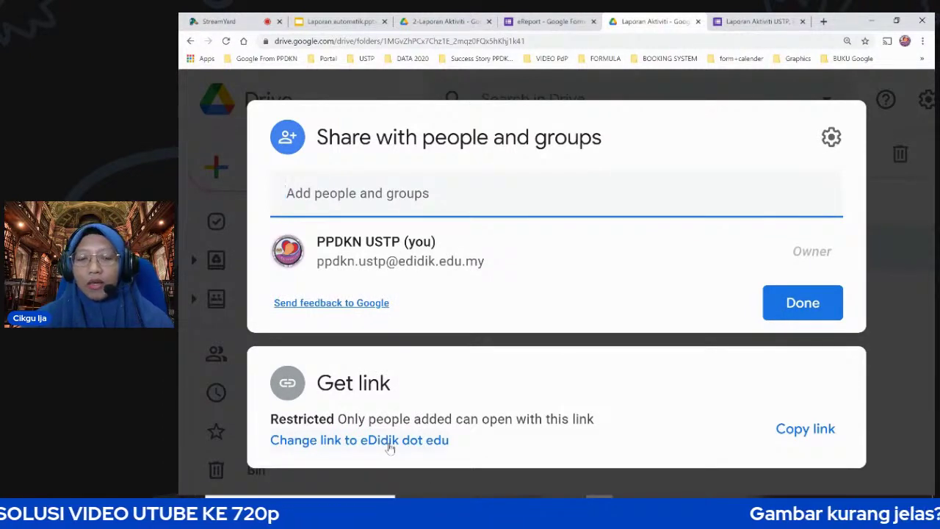
left_click(389, 442)
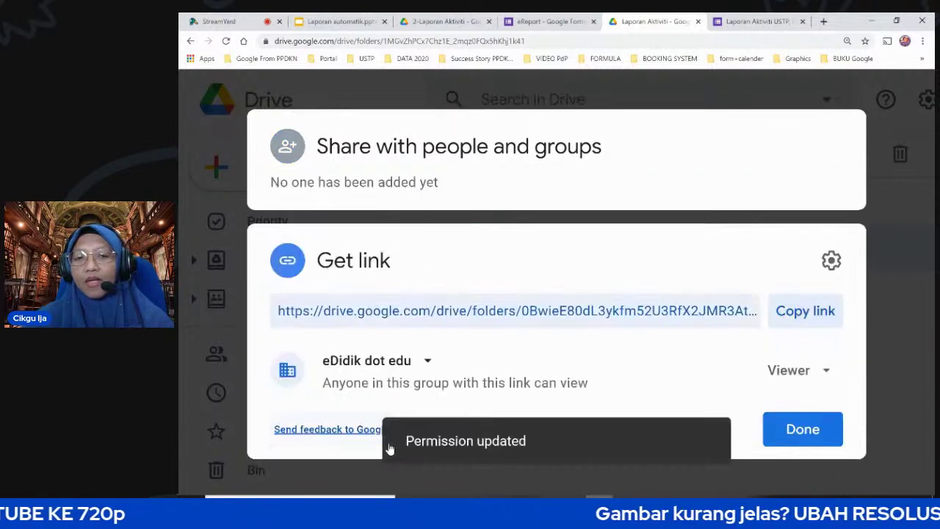
left_click(427, 362)
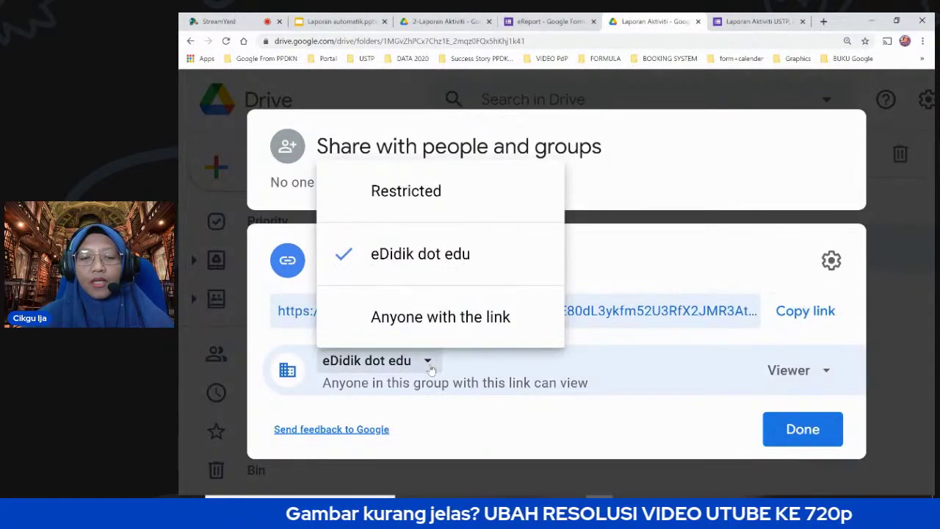
left_click(450, 331)
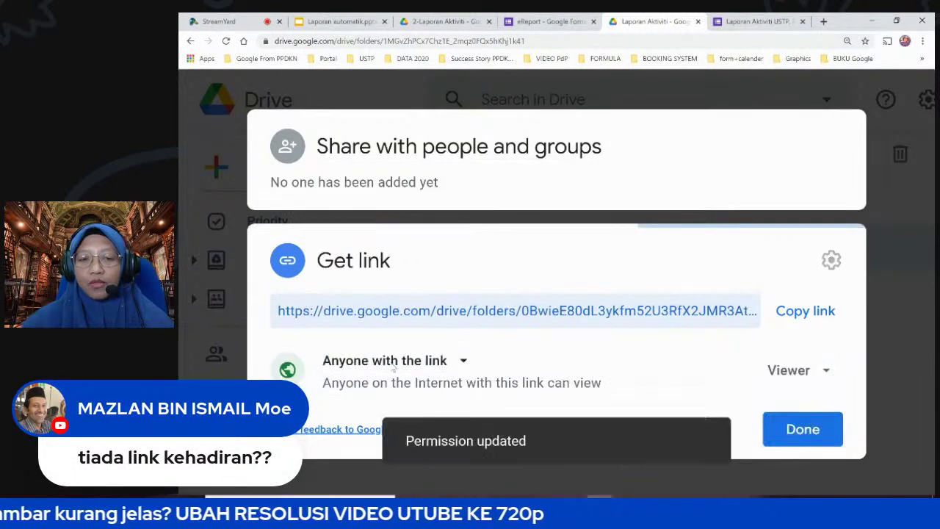
left_click(803, 432)
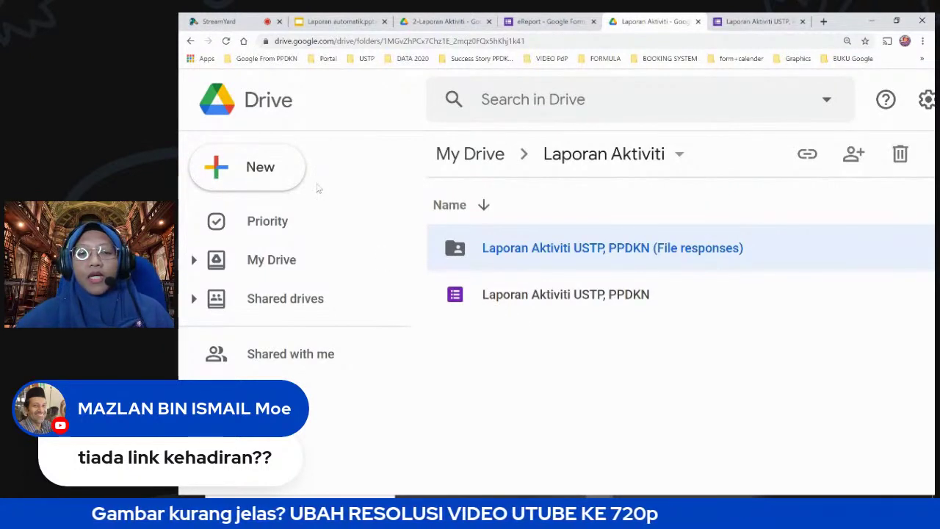
- Create a new Google Doc in the folder and name it 'TAPAK LAPORAN AKTIVITI'
left_click(263, 170)
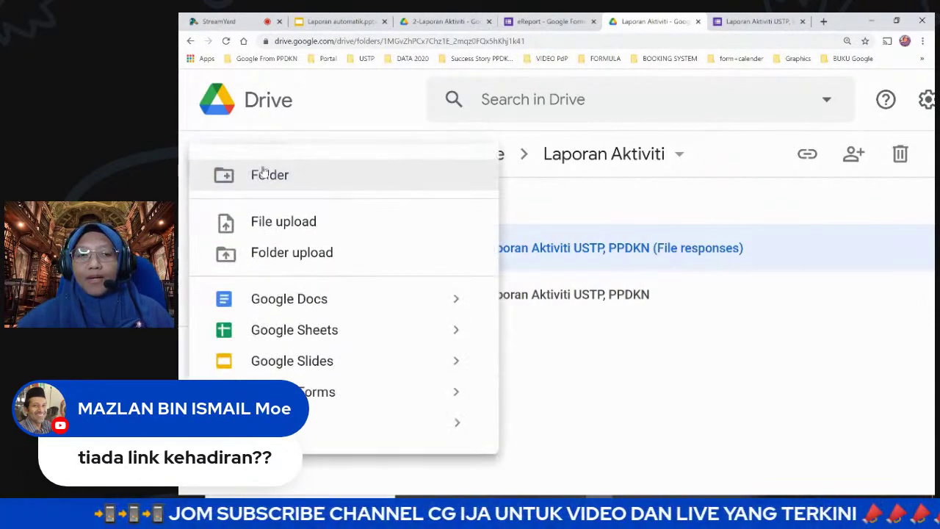
left_click(390, 313)
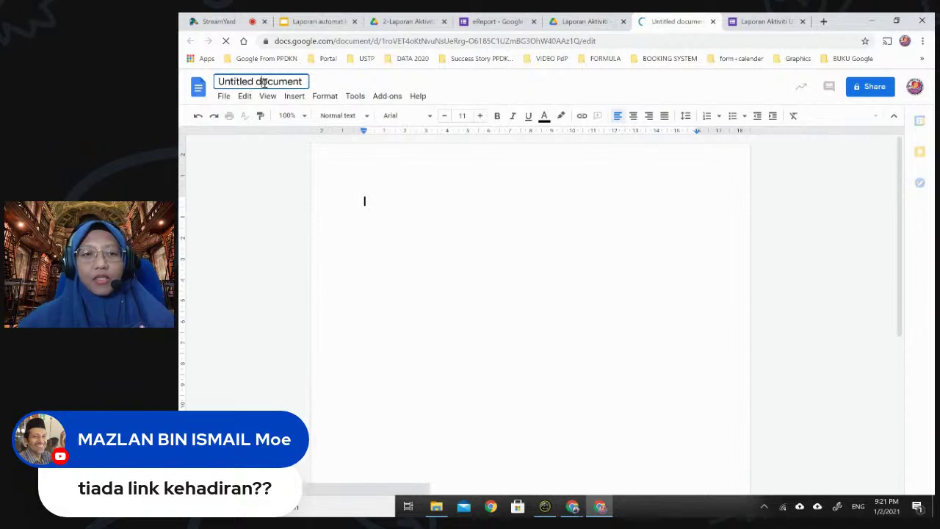
left_click(264, 83)
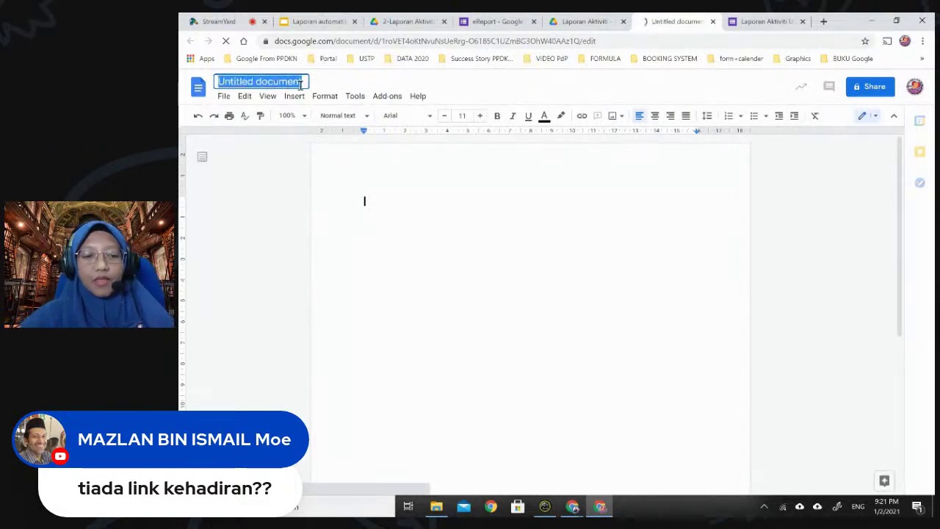
left_click(301, 83)
type("APAK")
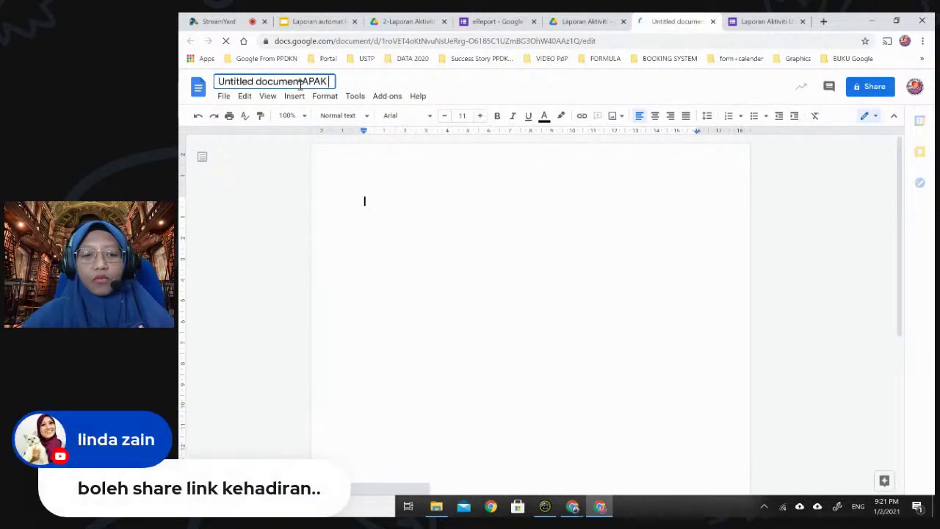
key("ctrl+a")
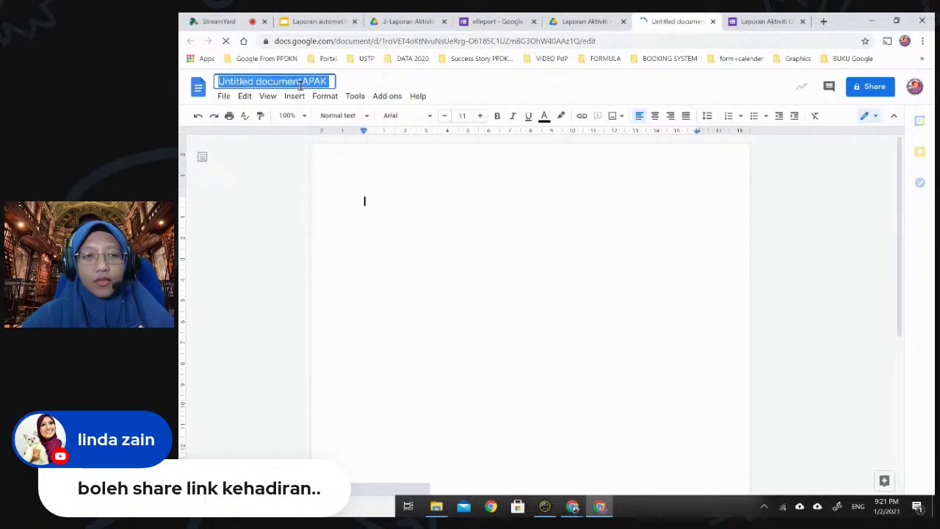
type("TAPAK")
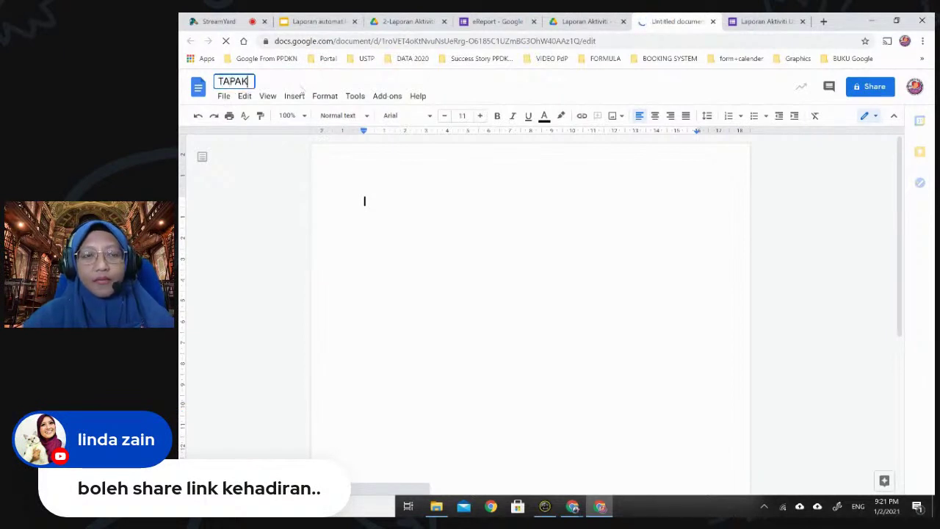
type(" LAPORAN AKTIVITI")
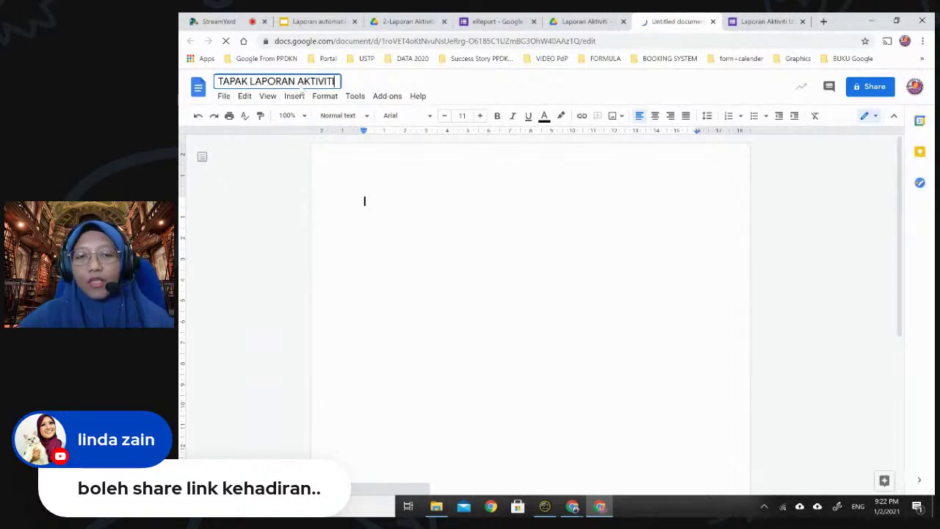
key("Return")
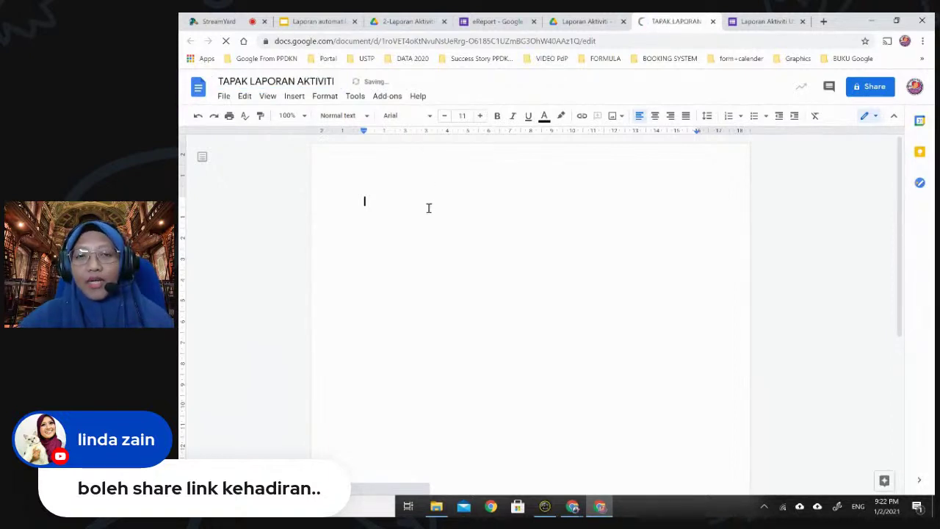
left_click(400, 22)
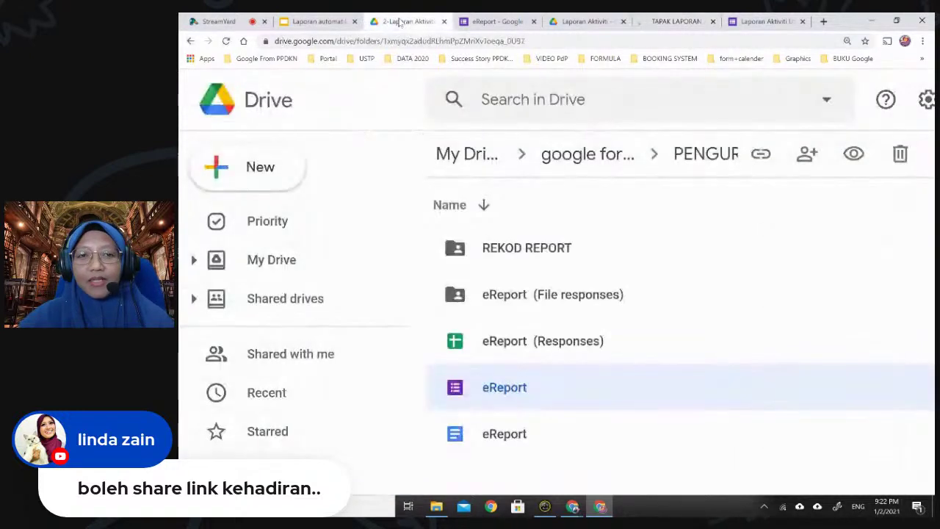
- Open the eReport template document, then close the eReport form
double_click(512, 433)
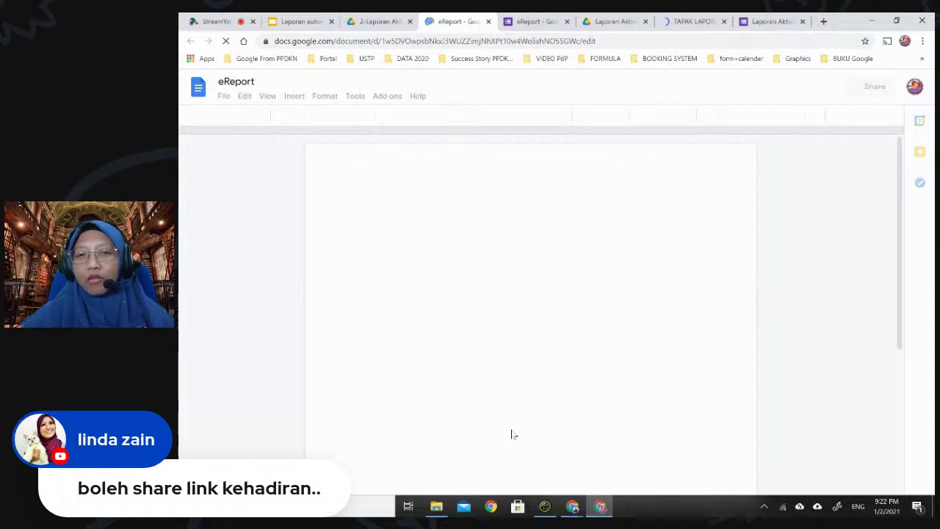
left_click(535, 22)
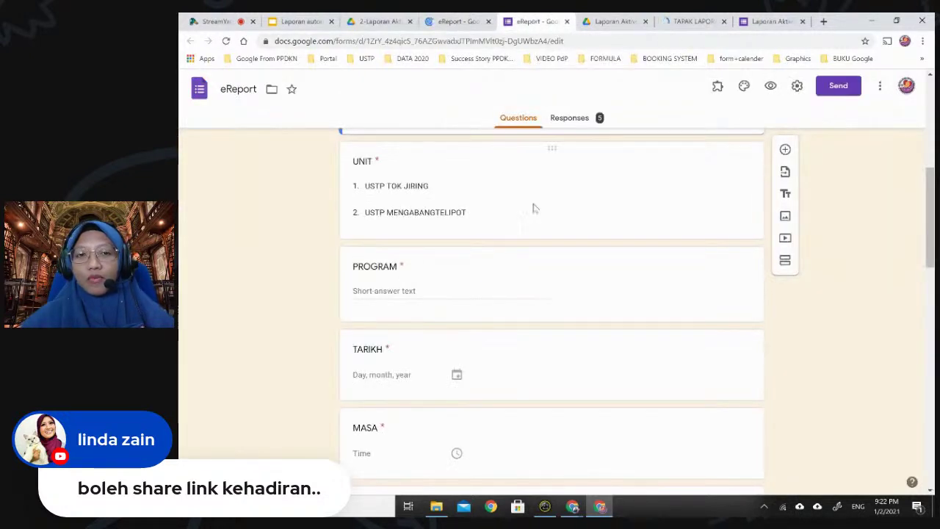
scroll(534, 209, "up", 6)
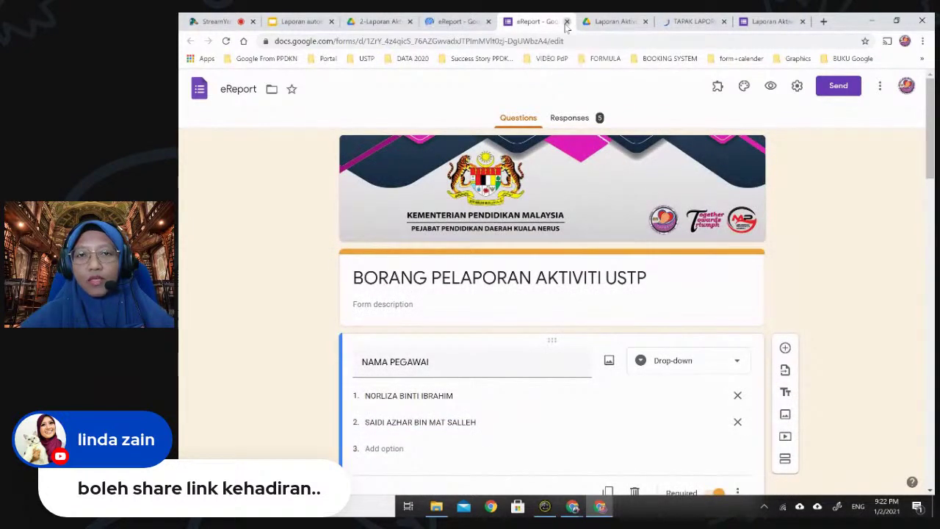
left_click(566, 21)
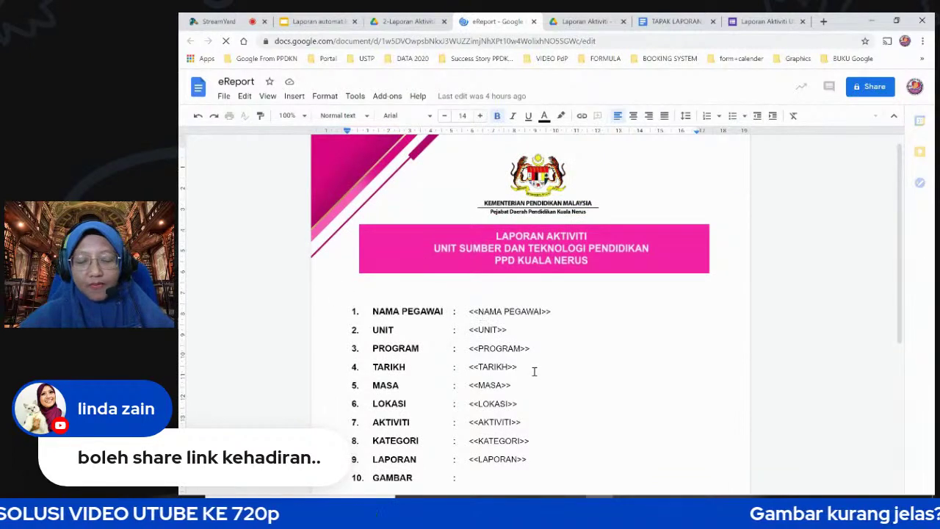
- Select and copy all of the eReport template's content, then go to TAPAK LAPORAN AKTIVITI
key("ctrl+a")
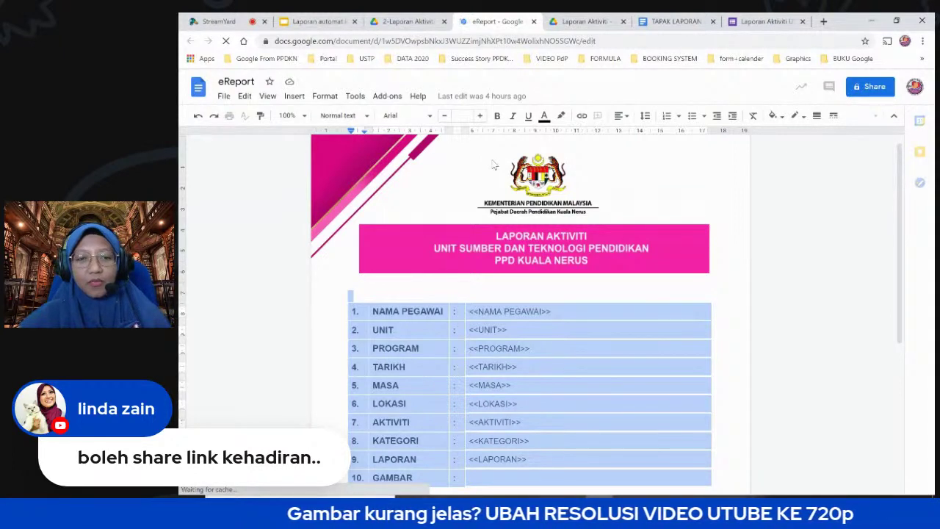
left_click(493, 165)
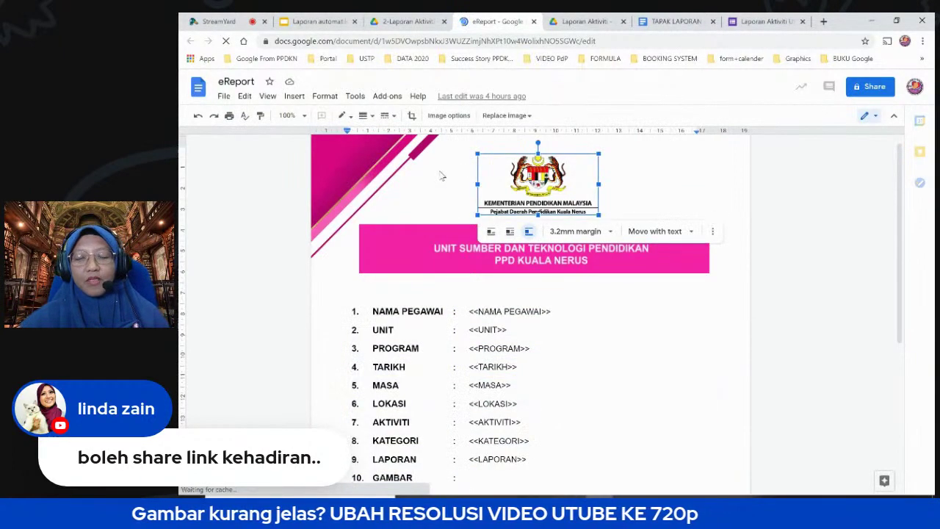
key("ctrl+z")
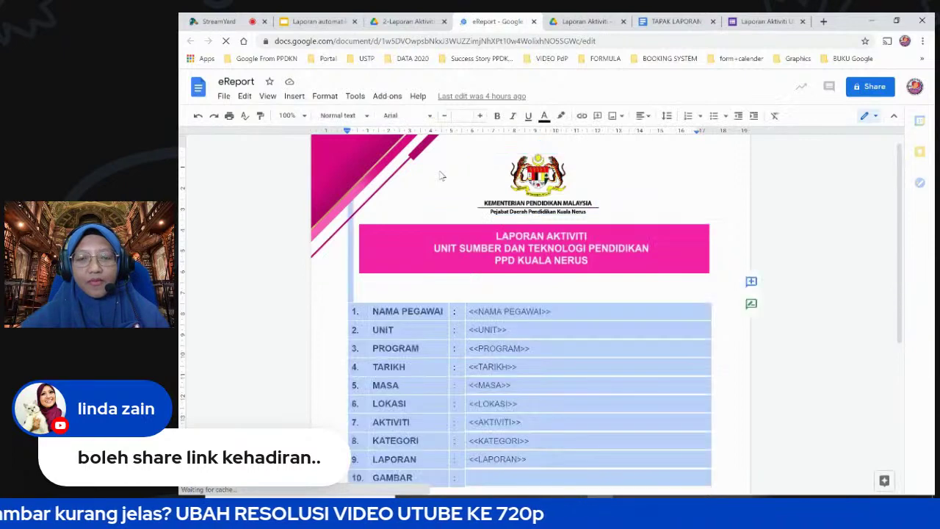
double_click(442, 176)
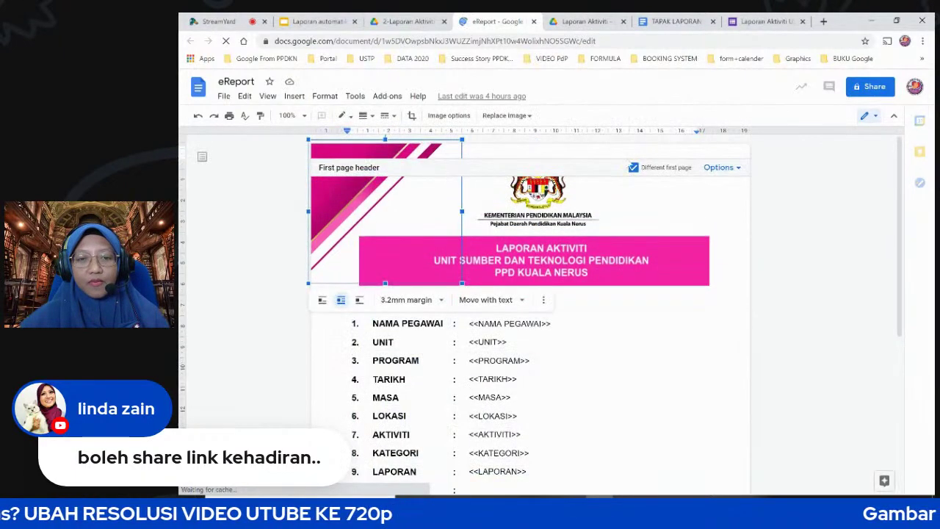
key("Escape")
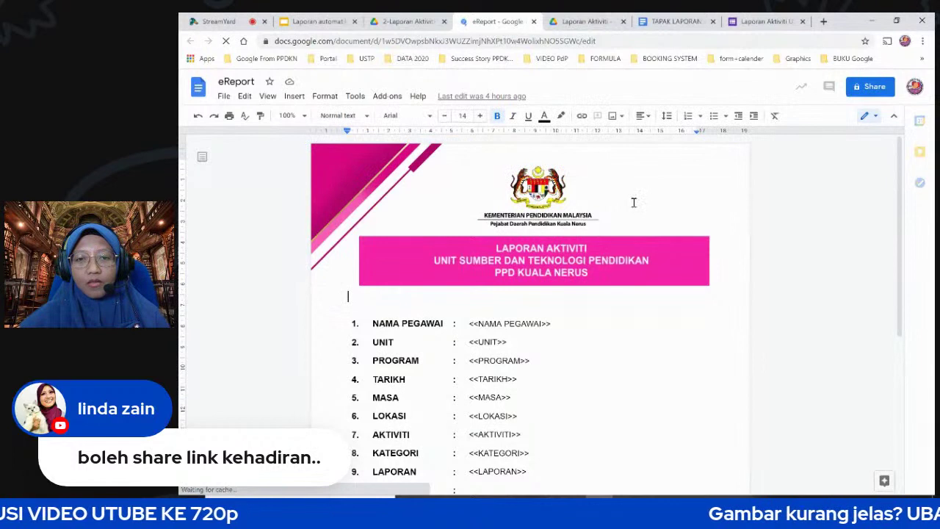
key("ctrl+a")
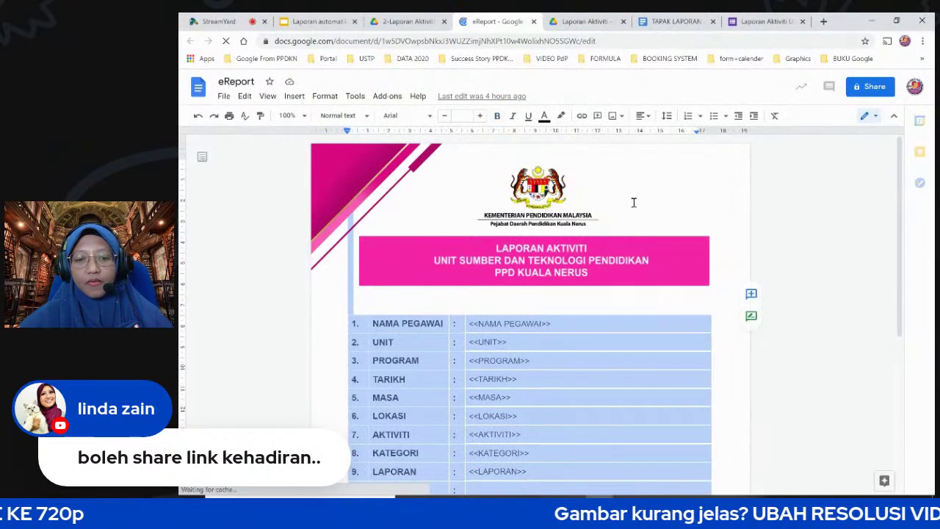
left_click(664, 21)
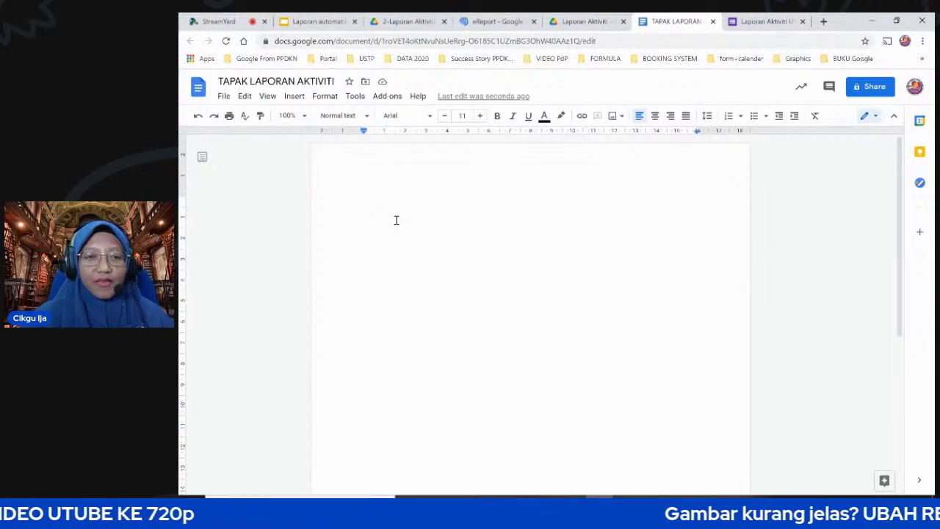
key("ctrl+4")
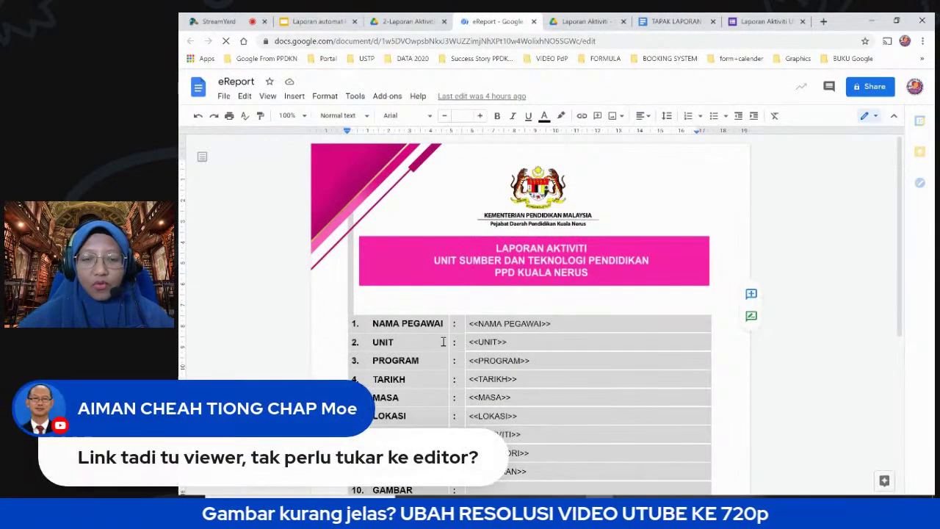
right_click(444, 345)
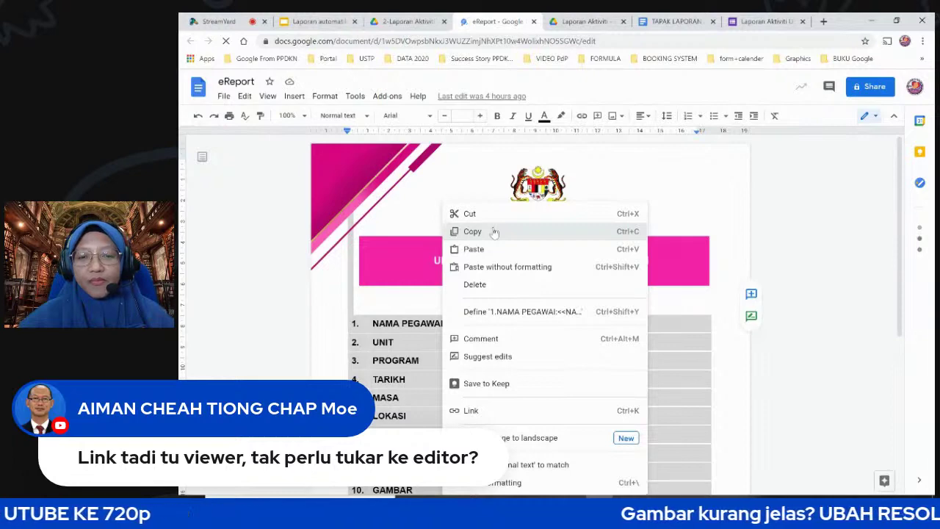
left_click(472, 231)
left_click(674, 21)
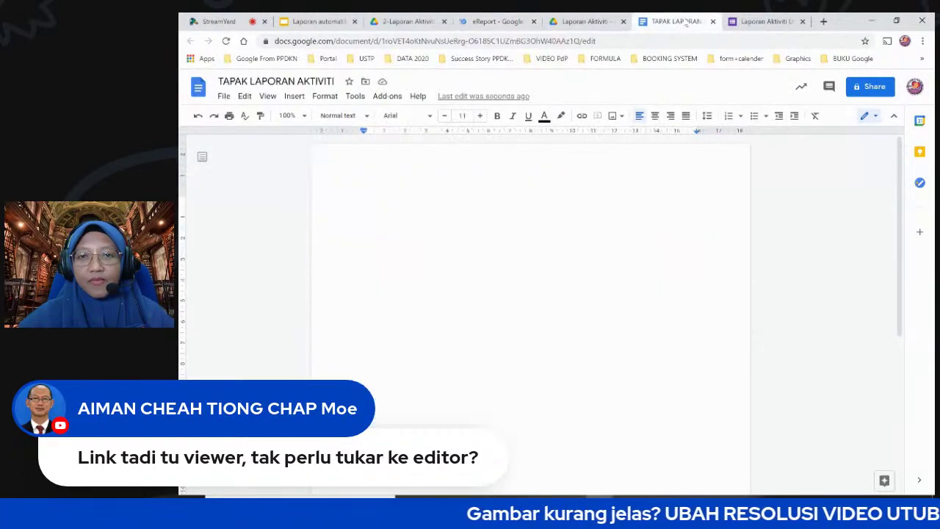
- Scroll through the pasted template to check the crest, pink header, numbered placeholders and GAMBAR table
scroll(484, 253, "up", 3)
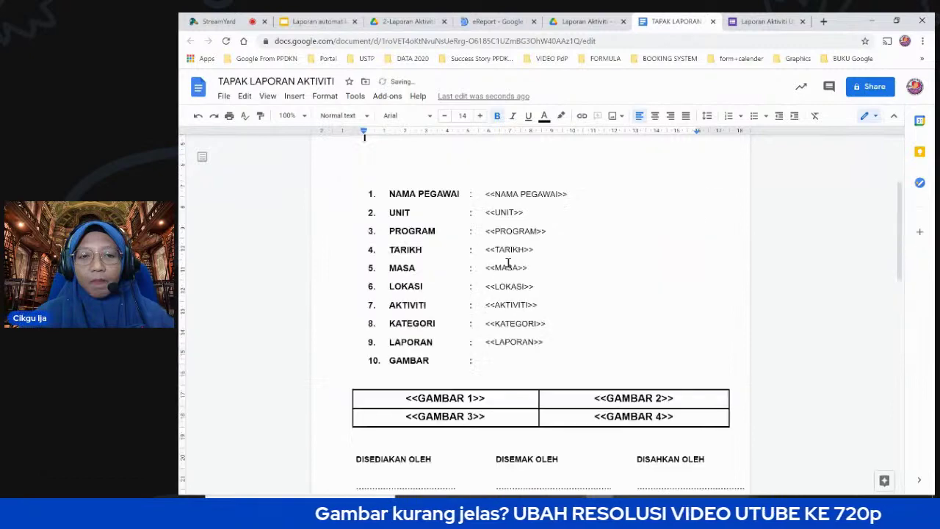
scroll(507, 262, "up", 2)
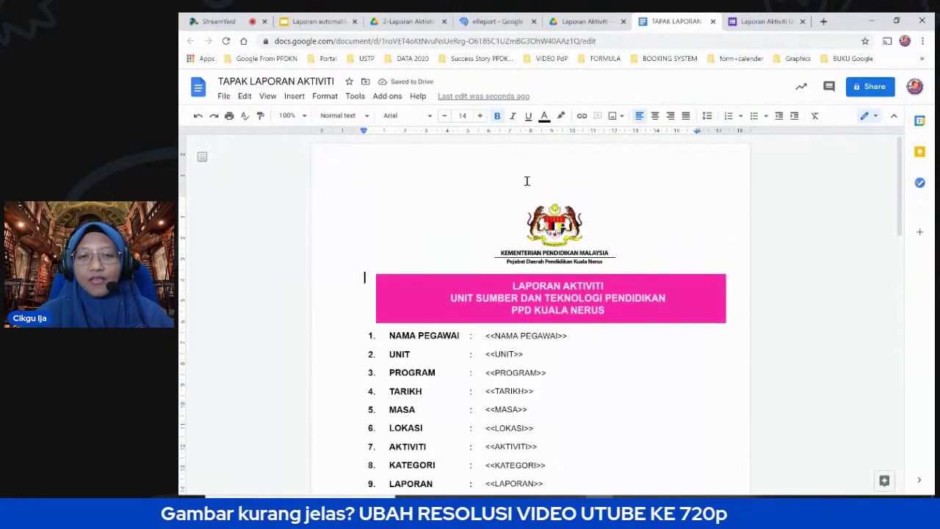
scroll(526, 181, "down", 2)
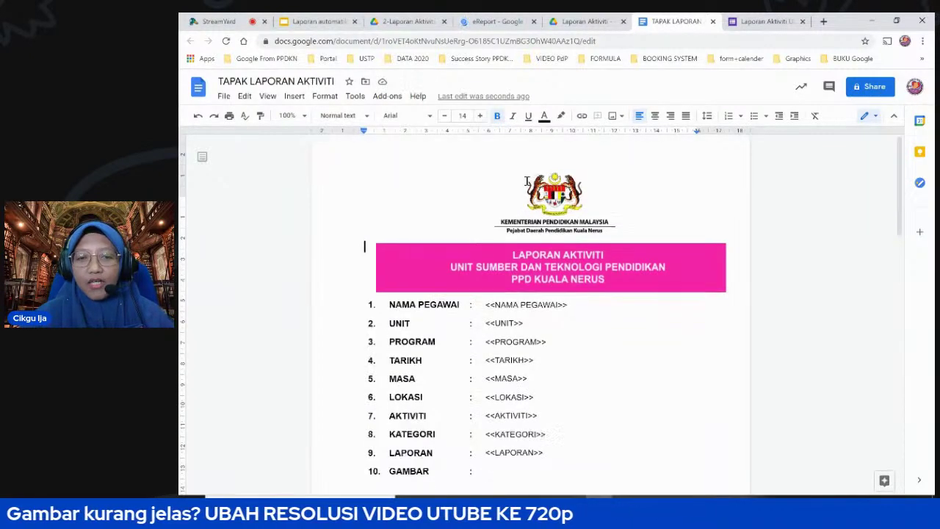
scroll(526, 180, "down", 5)
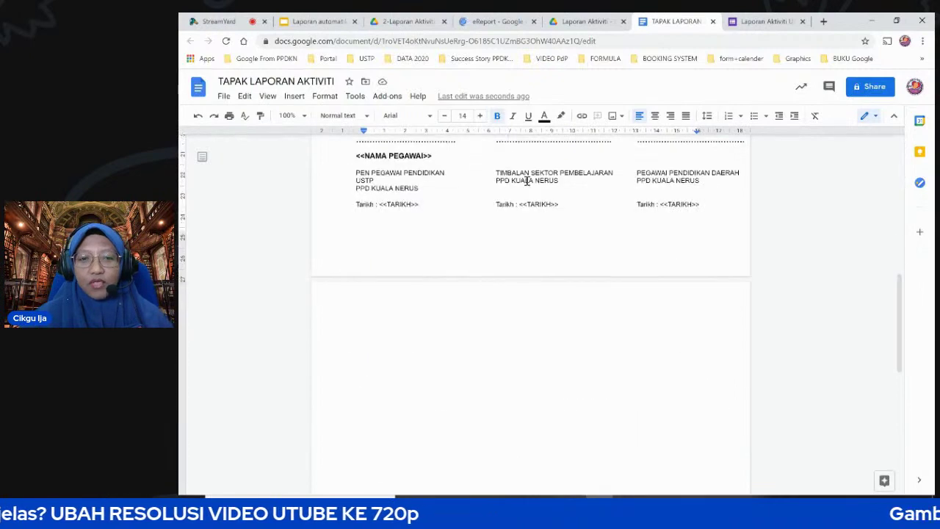
scroll(527, 180, "up", 2)
scroll(526, 181, "up", 4)
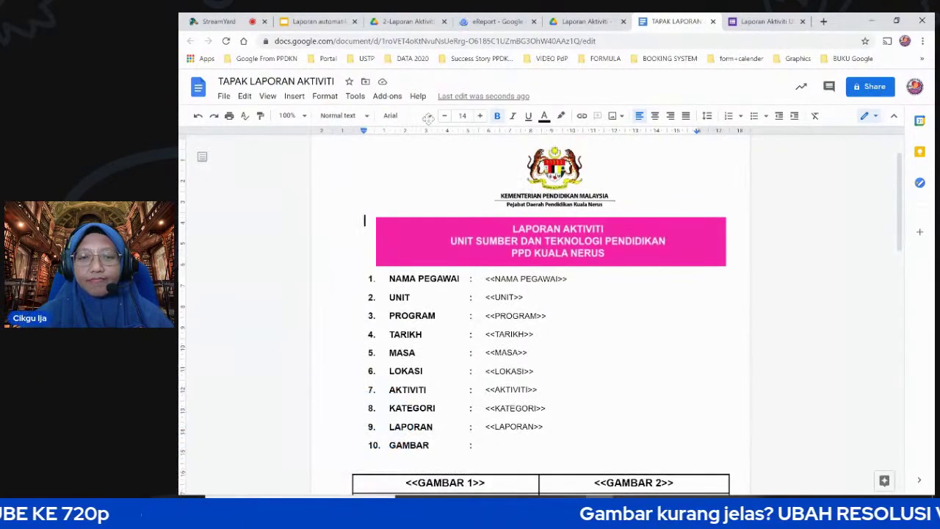
scroll(403, 165, "up", 1)
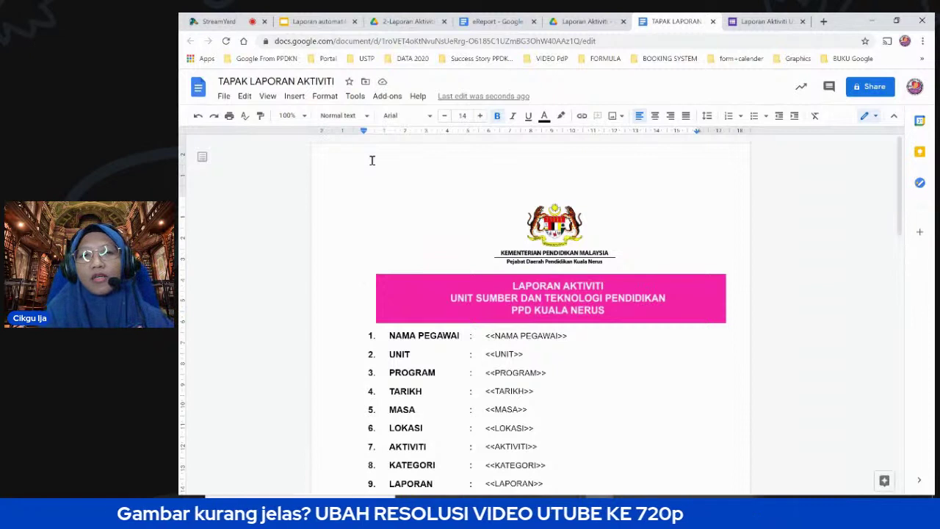
- Start an Insert > Image > Upload from computer, then cancel the file chooser
left_click(295, 96)
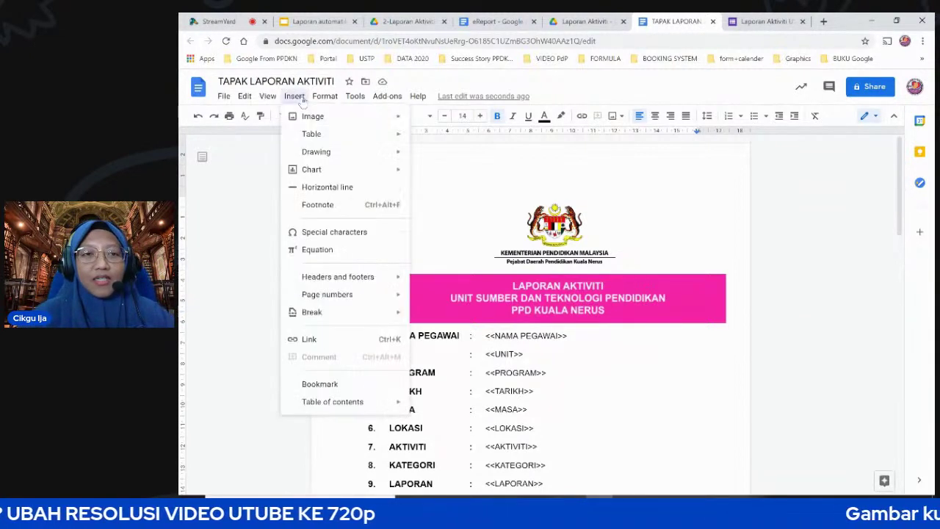
mouse_move(324, 96)
mouse_move(297, 102)
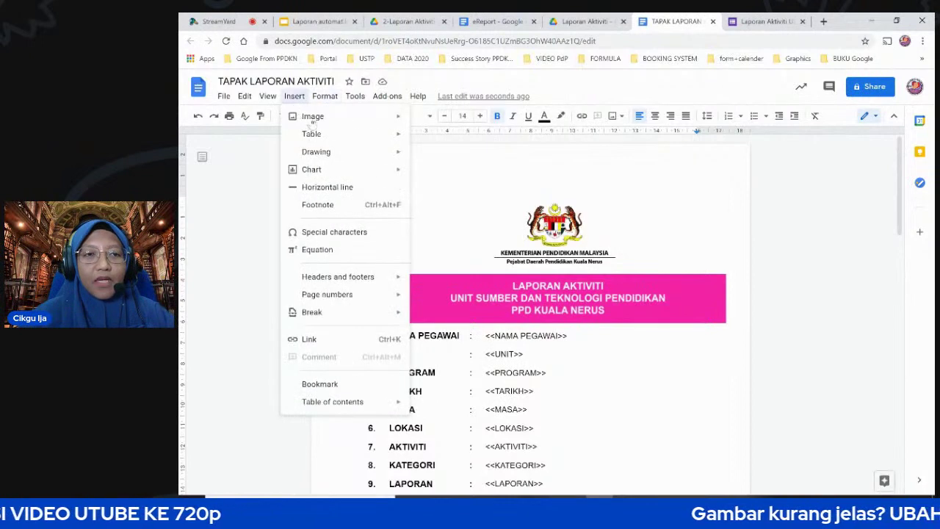
mouse_move(311, 122)
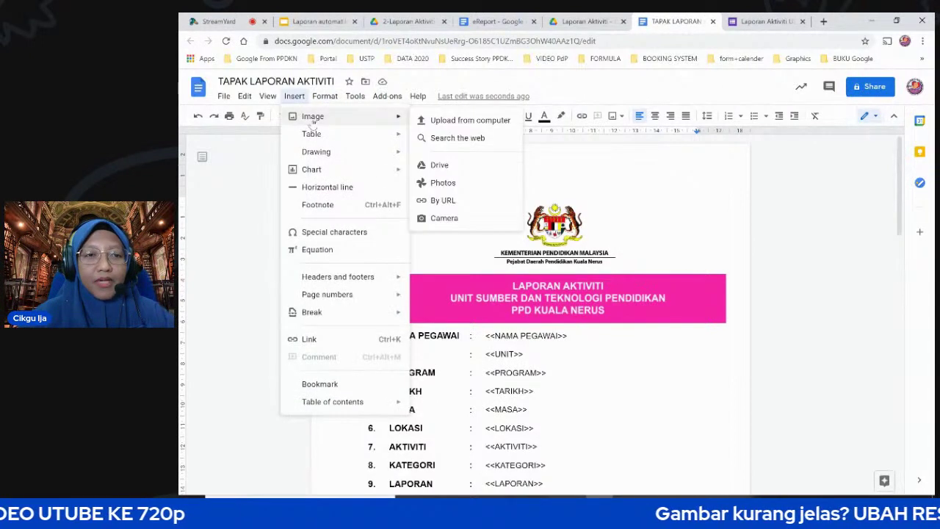
left_click(450, 129)
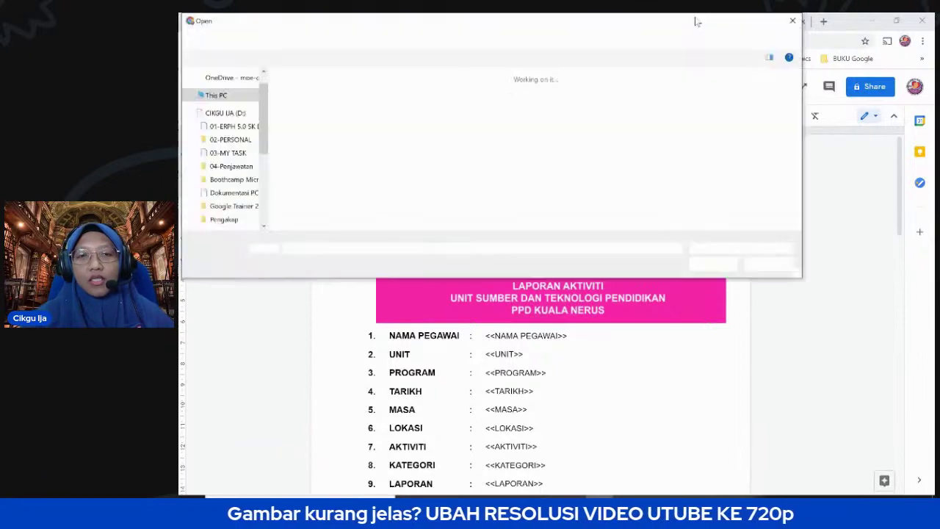
left_click(793, 20)
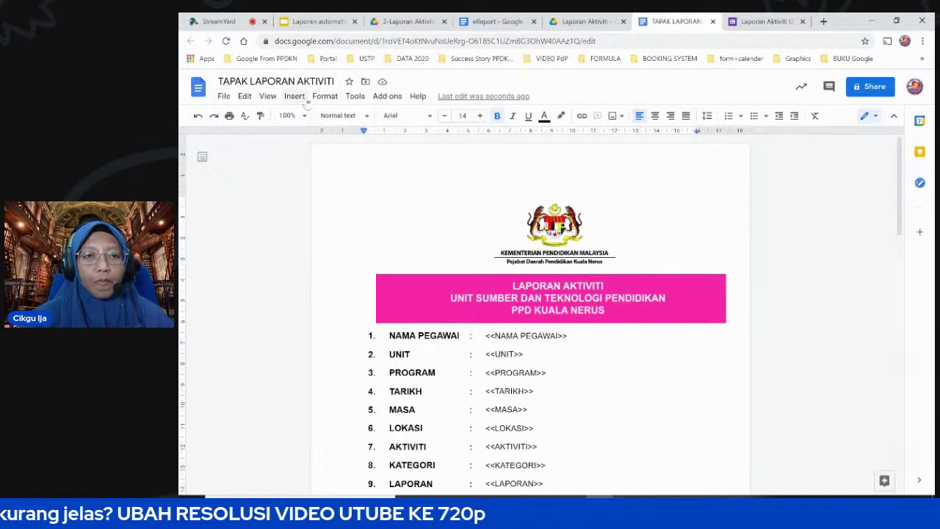
- Choose Insert > Image > Upload from computer again to bring up the file chooser
left_click(296, 96)
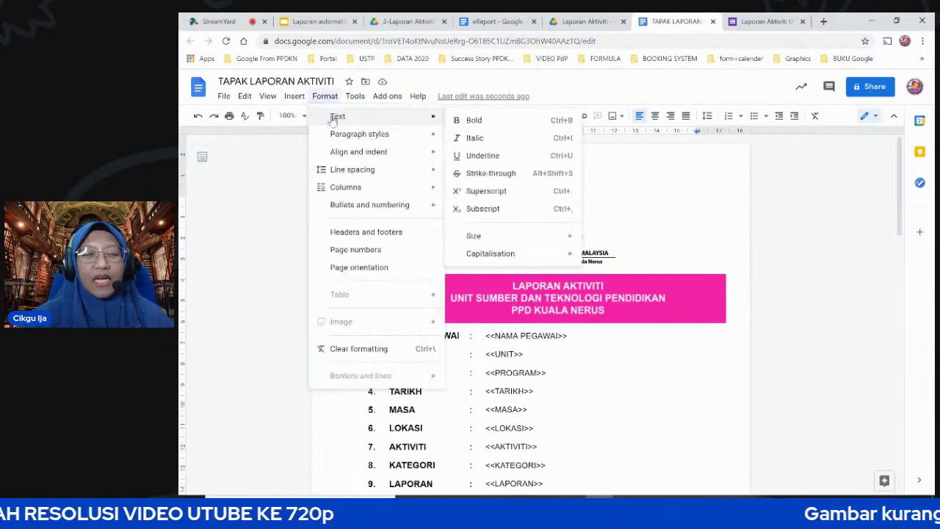
mouse_move(294, 96)
mouse_move(323, 118)
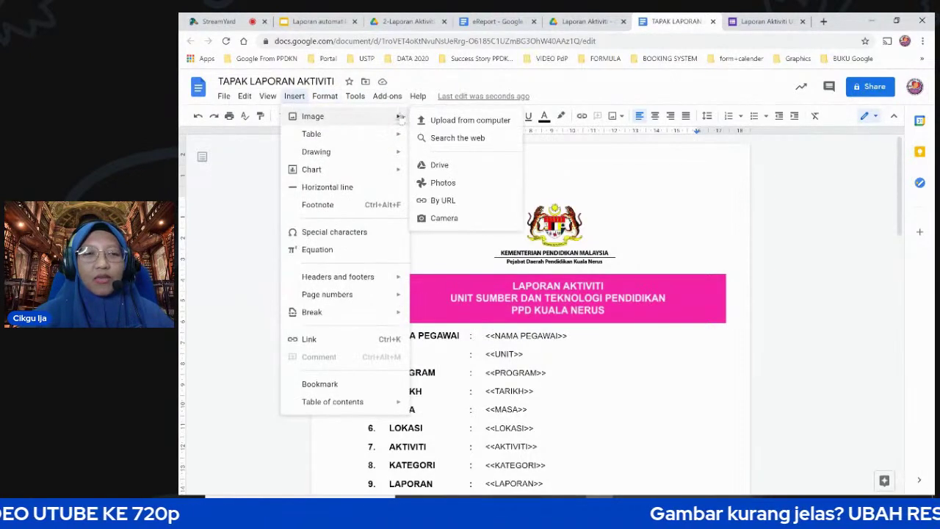
left_click(436, 121)
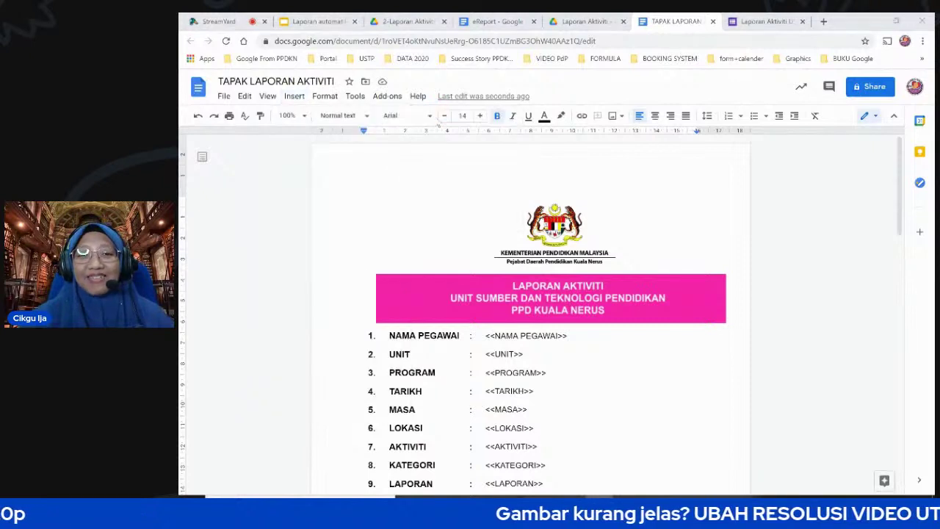
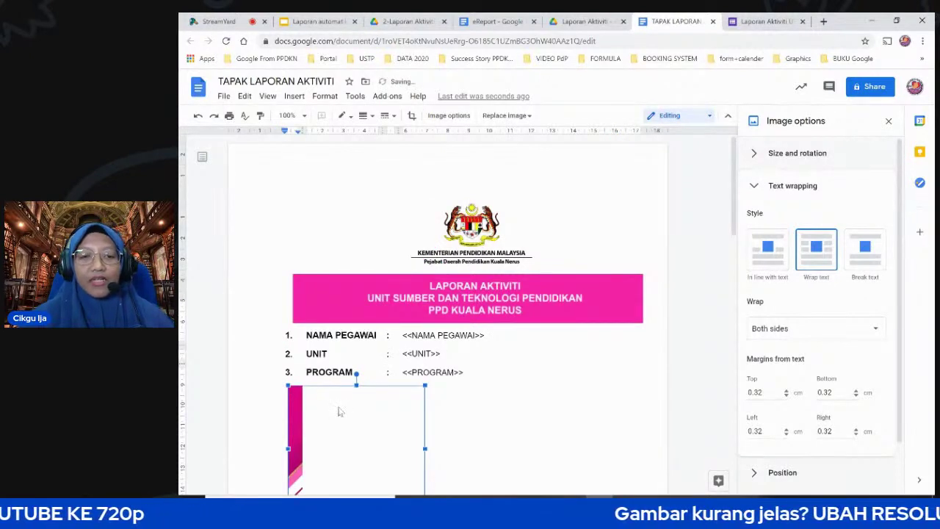
- Undo the misplaced pink graphic, shrink it to a small corner piece, and move it to the page's top-left corner
key("ctrl+z")
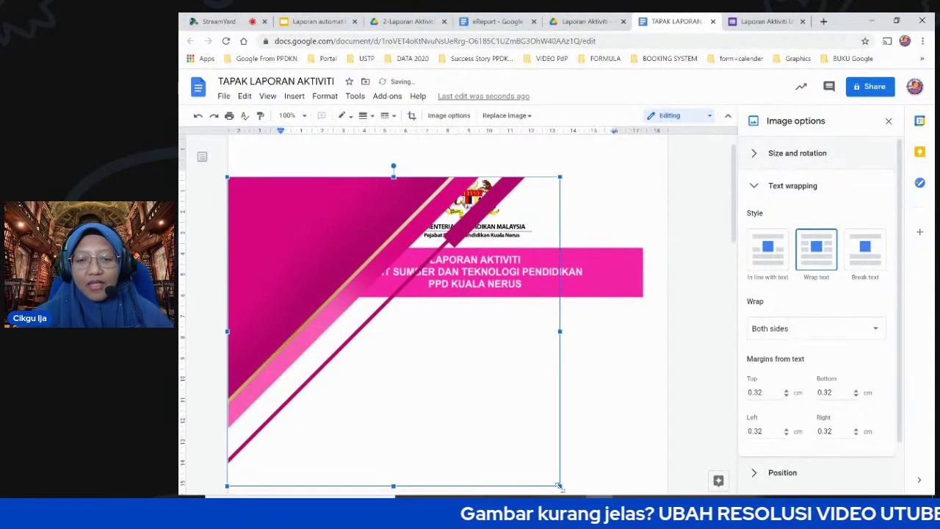
left_click_drag(412, 382, 351, 293)
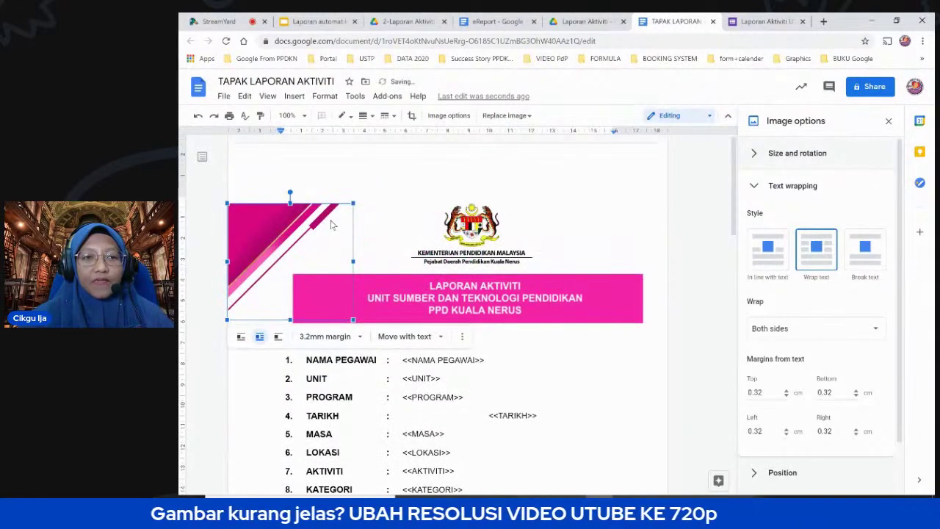
left_click_drag(276, 222, 276, 159)
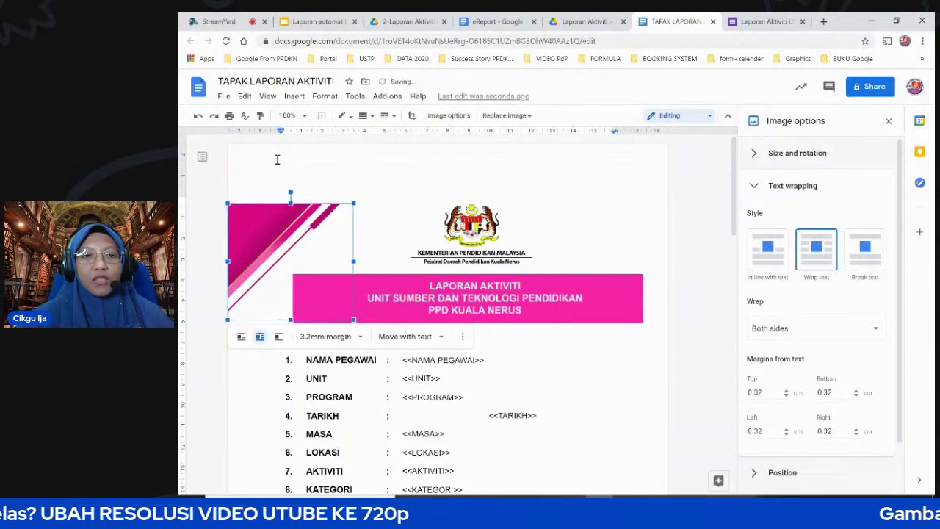
- Open the page header and turn on Different first page
left_click(321, 173)
double_click(355, 169)
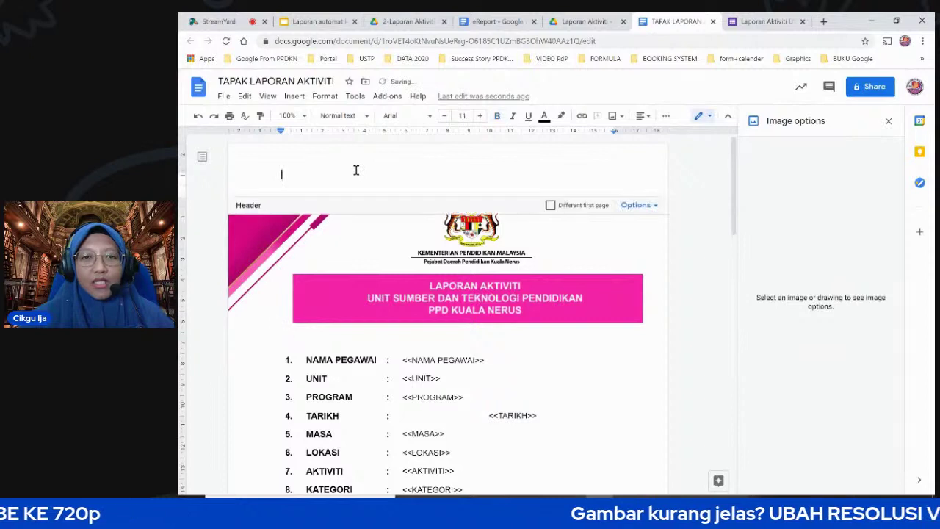
left_click(550, 205)
- Set the header margin to 0.05 cm in Header format and apply it
left_click(651, 208)
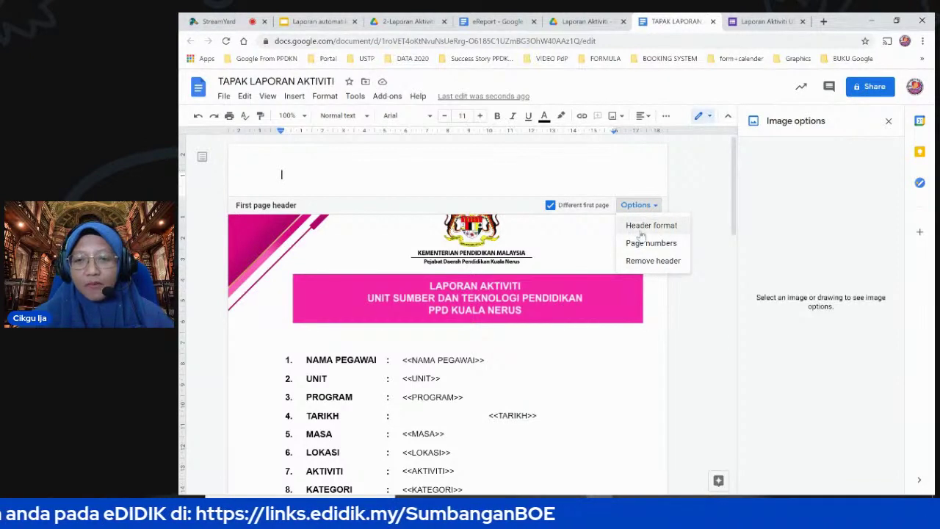
left_click(639, 226)
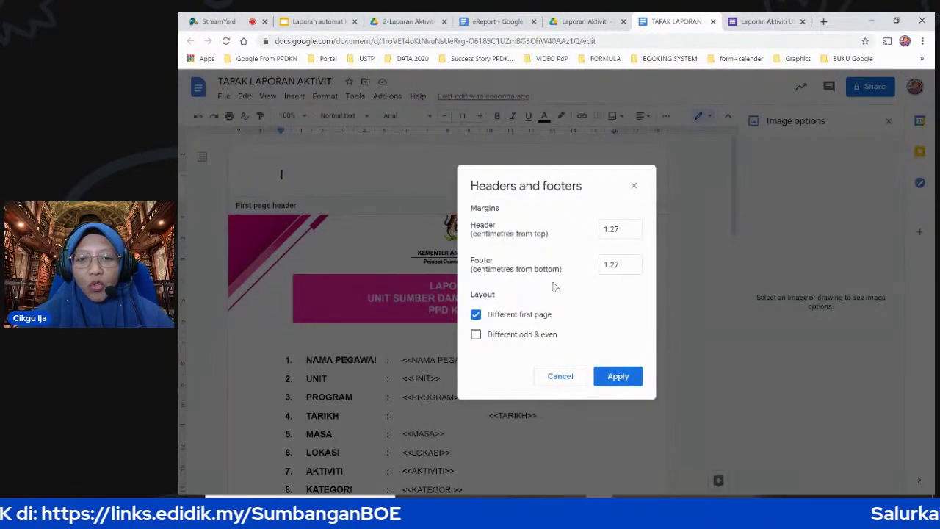
left_click_drag(616, 229, 570, 235)
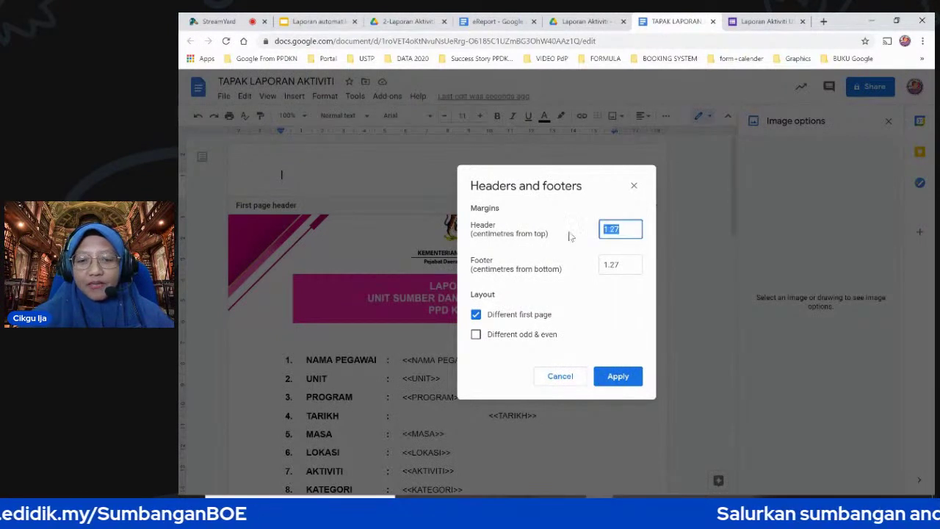
type("0.05")
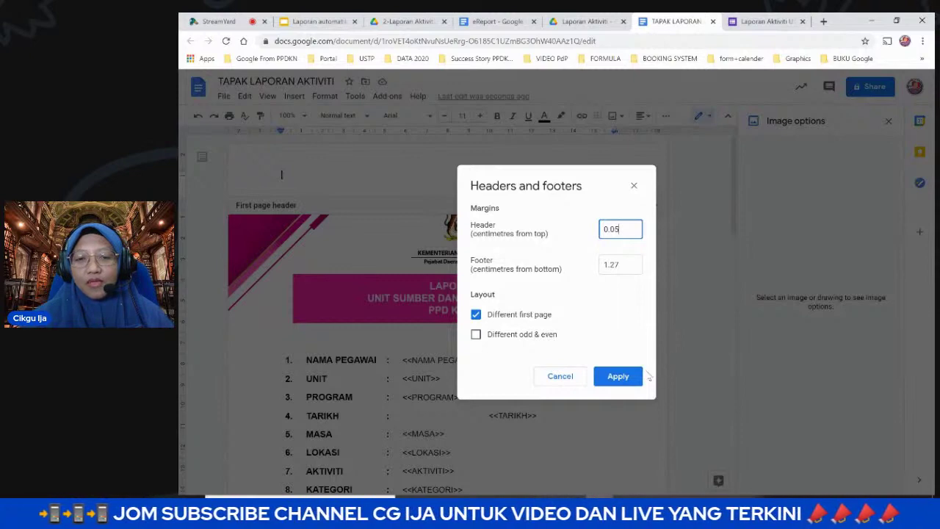
left_click(617, 377)
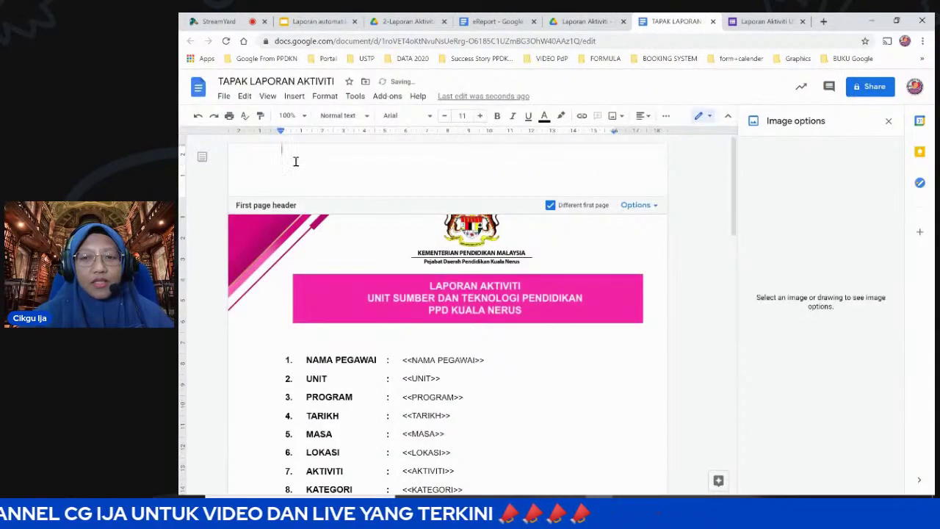
- Move the pink header graphic up and change the header margin to 0 cm
left_click(279, 239)
left_click_drag(276, 208, 279, 177)
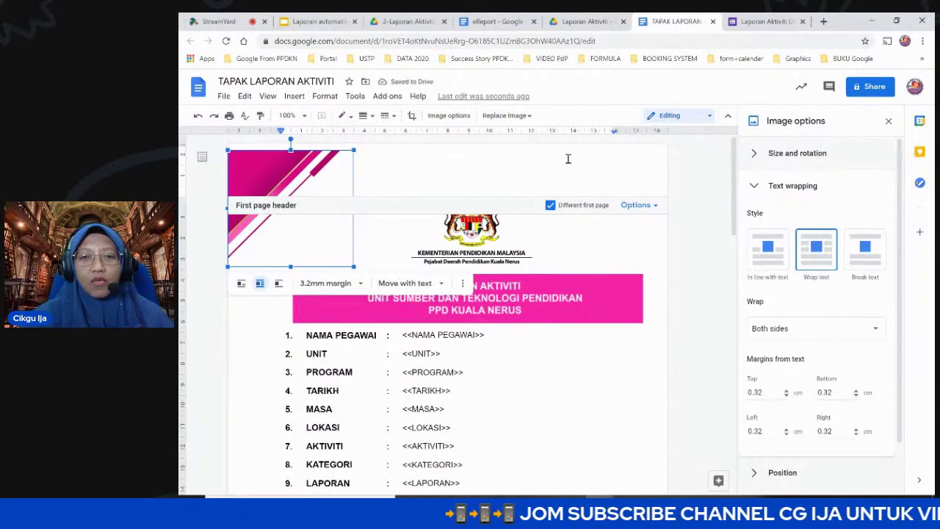
left_click(636, 205)
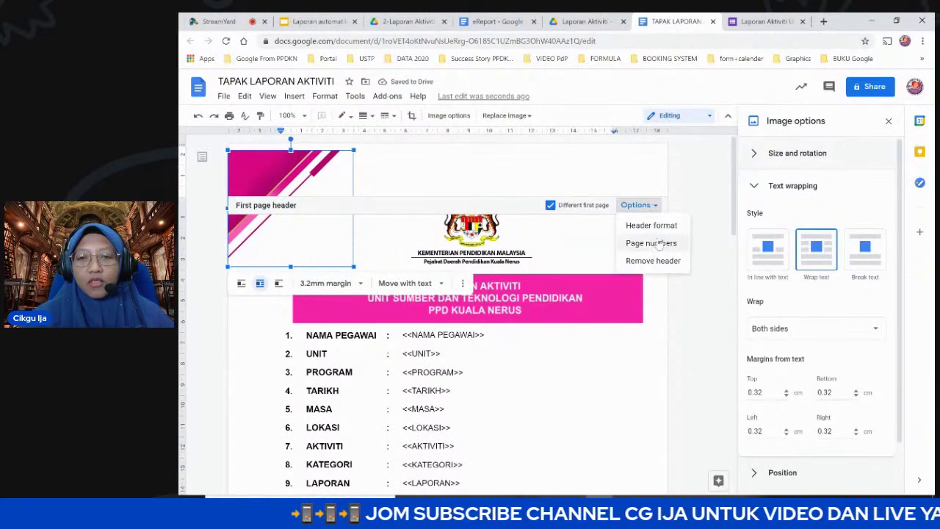
left_click(650, 225)
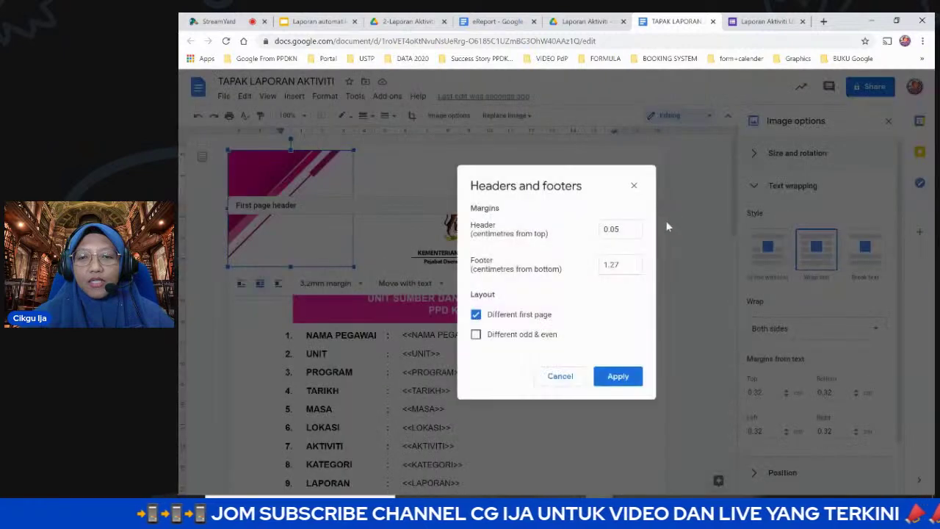
left_click(622, 230)
key("BackSpace")
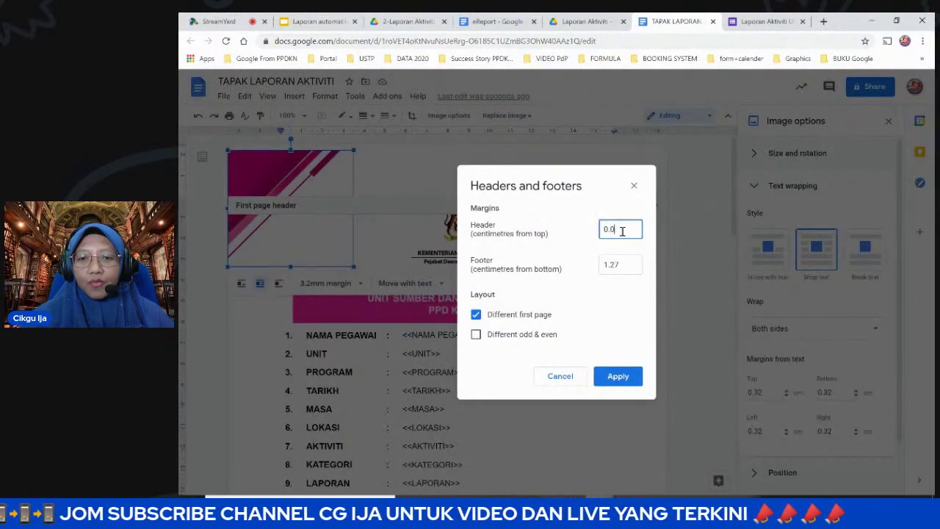
left_click(619, 378)
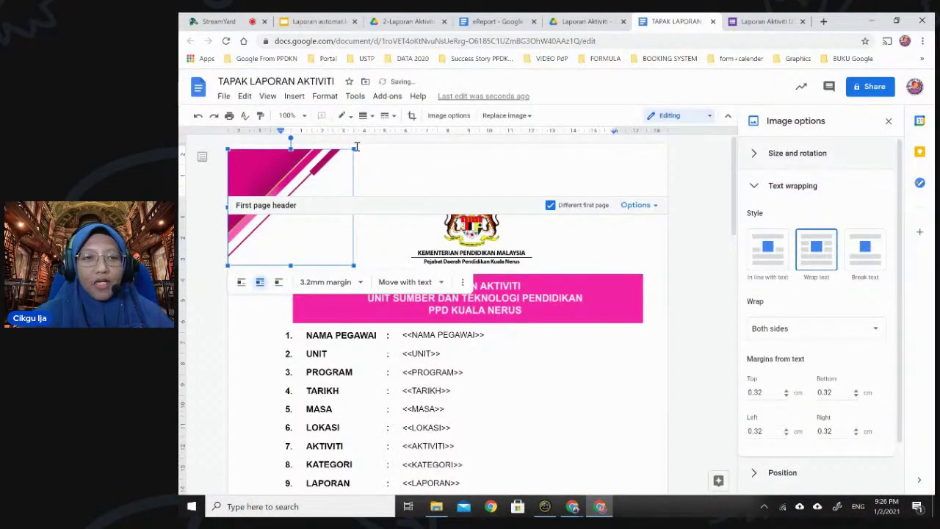
- Enlarge the pink graphic slightly and nudge it flush into the top-left corner before leaving the header
left_click_drag(354, 146, 358, 144)
left_click_drag(303, 171, 300, 156)
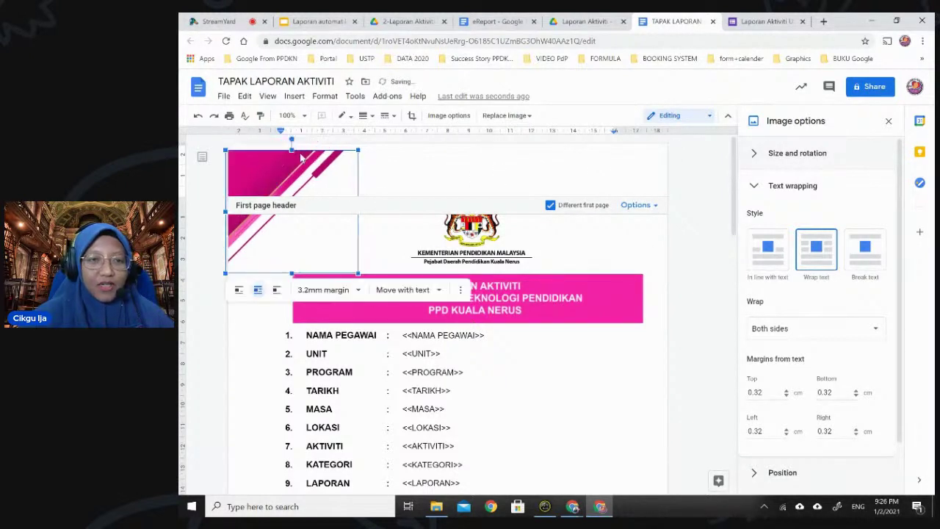
left_click(686, 236)
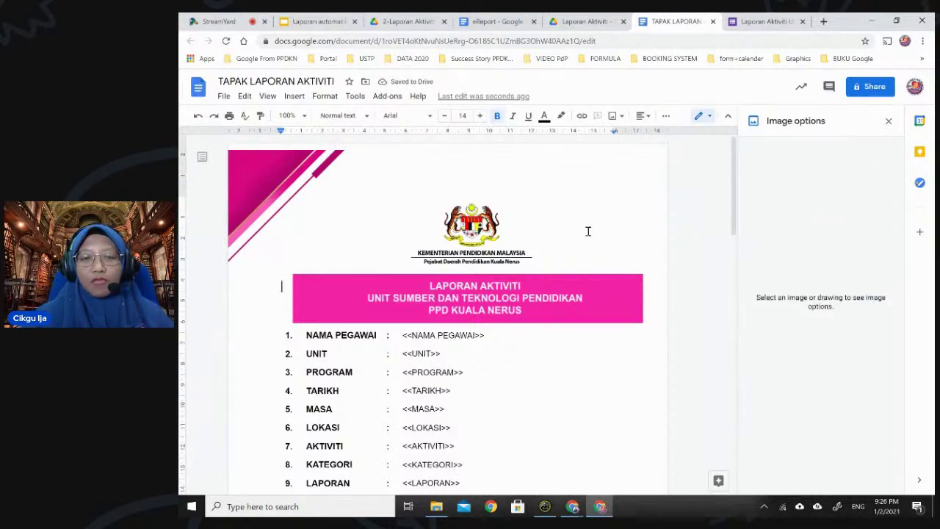
- Insert a blank line just above list item 1 so the list sits below the banner
scroll(587, 232, "down", 2)
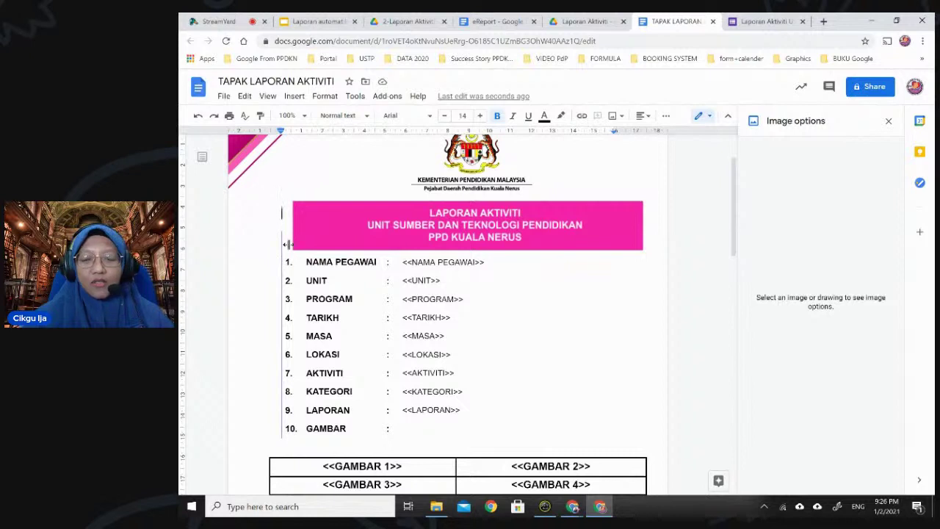
left_click(289, 245)
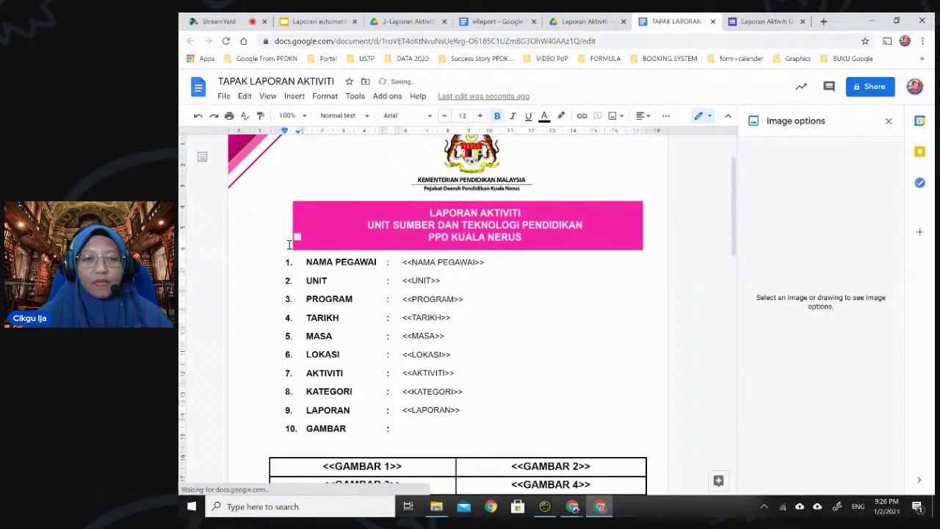
key("Return")
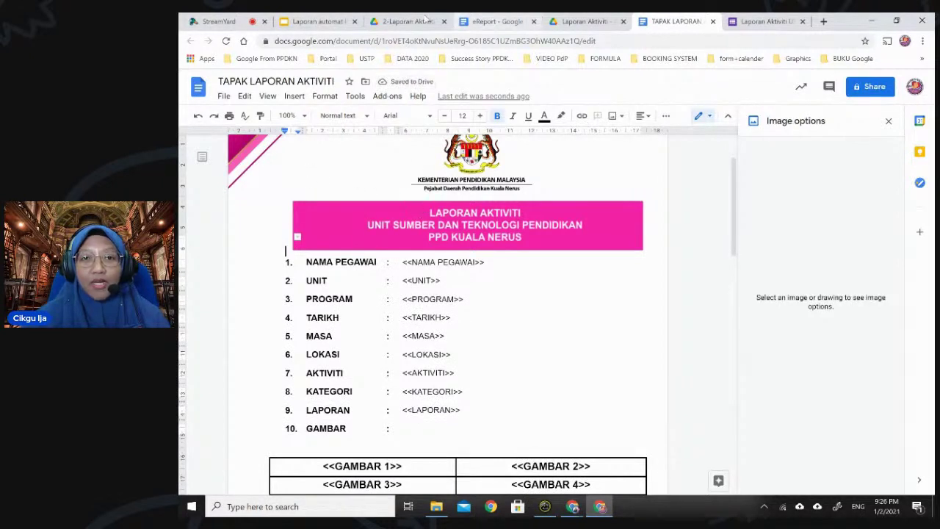
- In the activity report form, change the first question title from NAMA to NAMA PEGAWAI
left_click(750, 21)
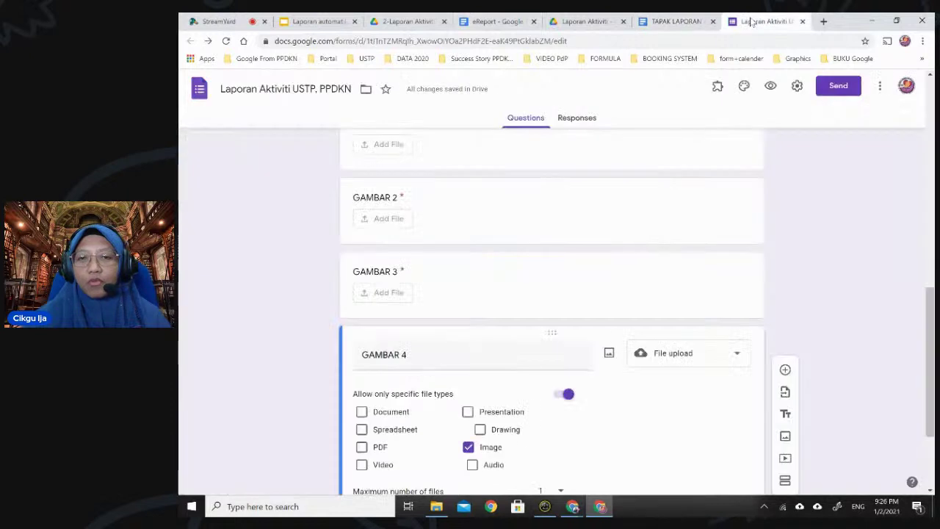
scroll(593, 265, "up", 15)
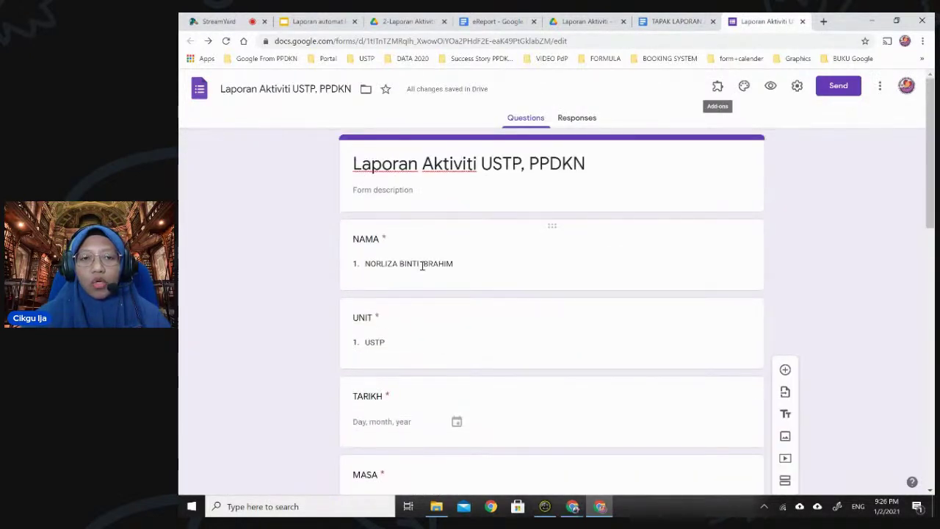
left_click(379, 239)
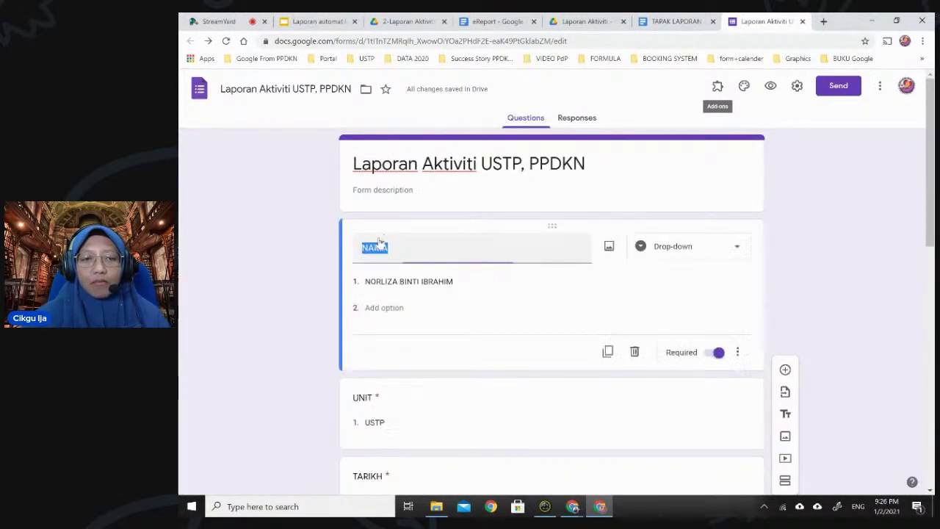
left_click(401, 248)
type("PEGAWAI")
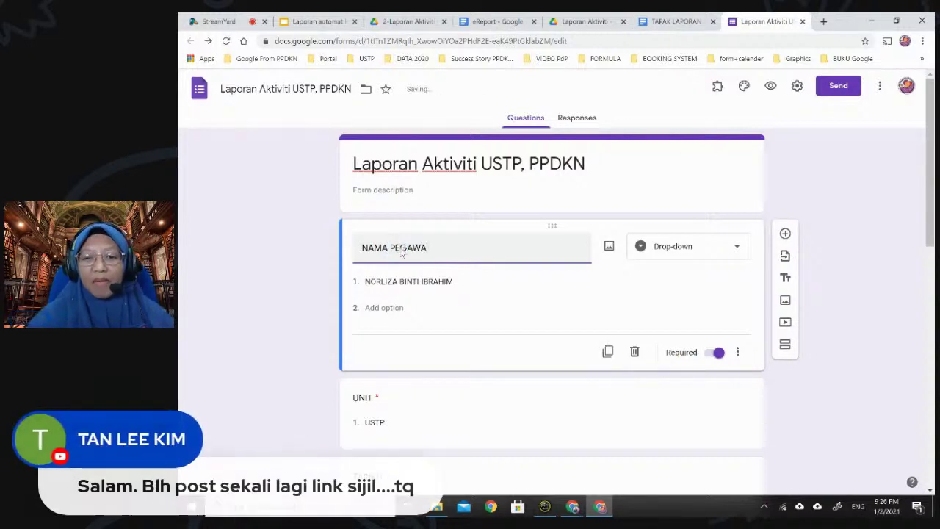
- Compare the form's question titles against the report template's field labels
left_click(667, 22)
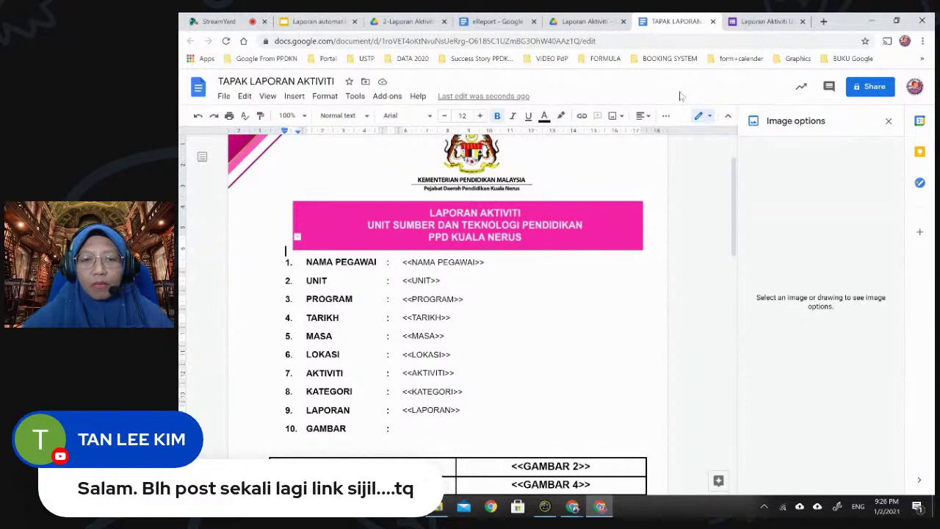
left_click(752, 22)
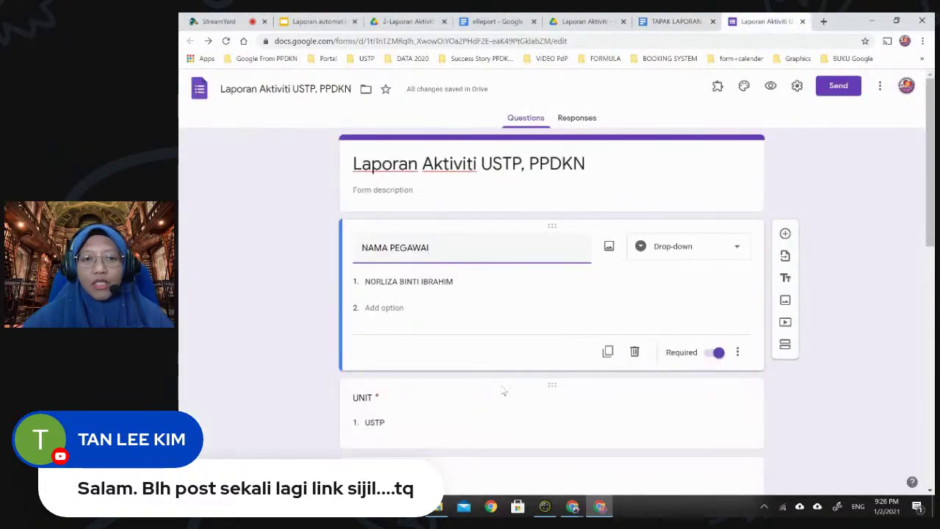
scroll(416, 390, "down", 2)
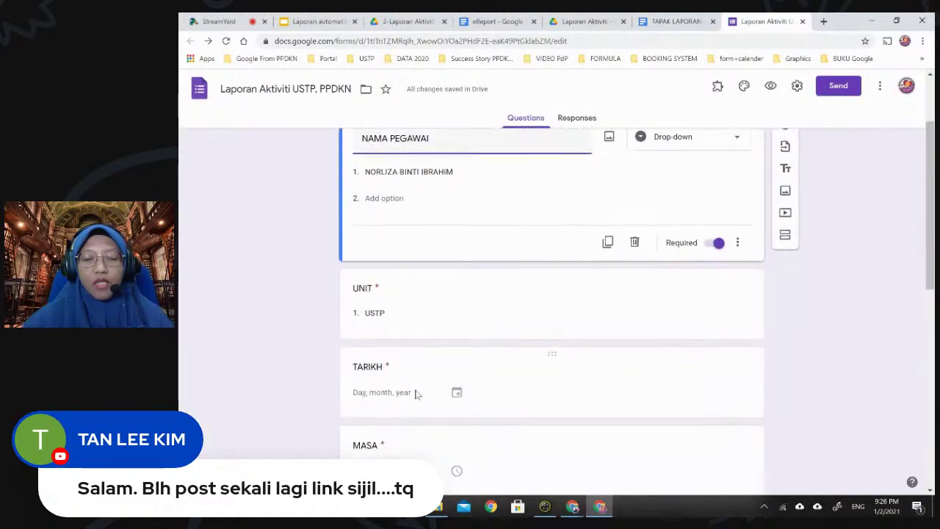
left_click(673, 22)
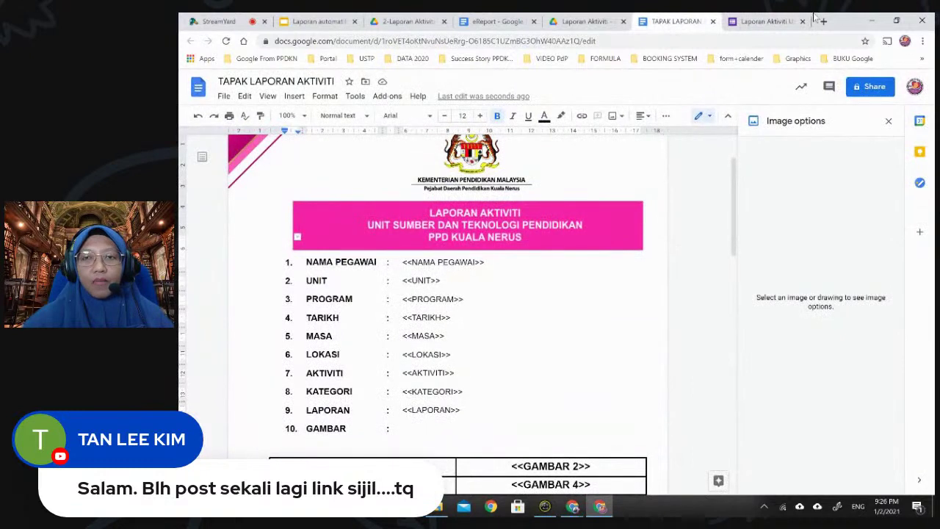
left_click(763, 21)
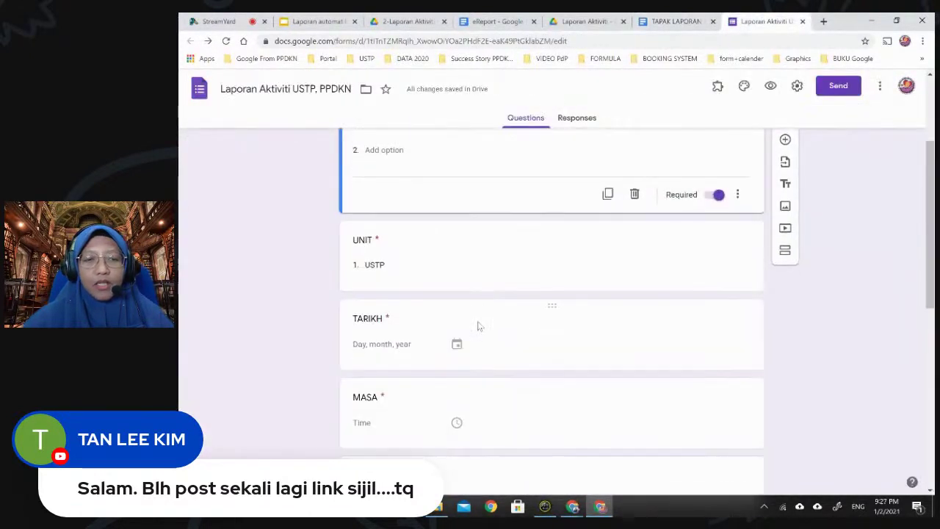
- Add a short-answer question titled PROGRAM below UNIT
left_click(543, 287)
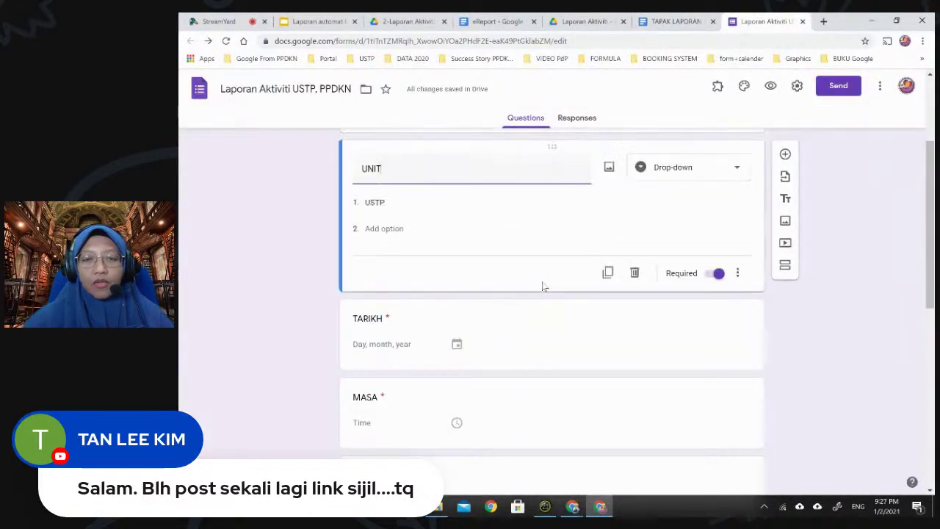
left_click(785, 155)
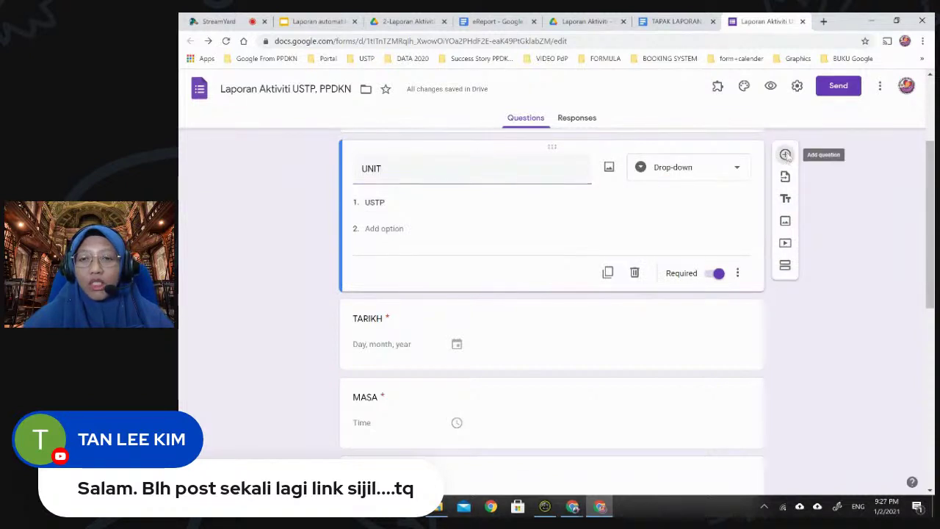
type("PROGRAM")
left_click(711, 252)
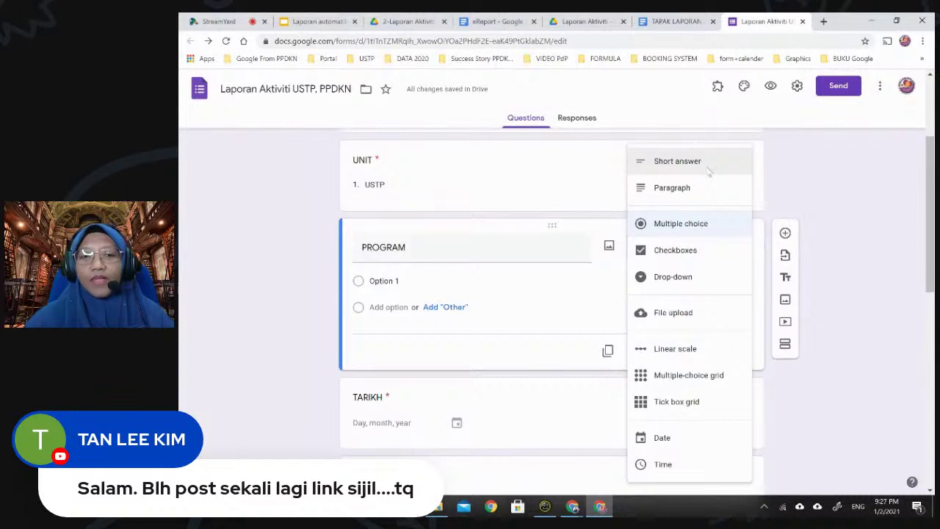
left_click(707, 170)
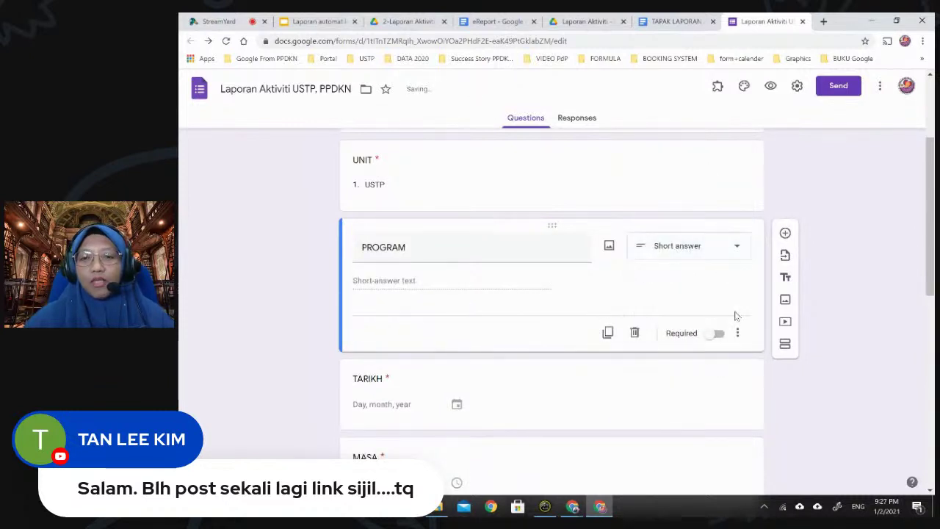
- Enable Regular expression response validation on PROGRAM, then return to the template document
left_click(737, 334)
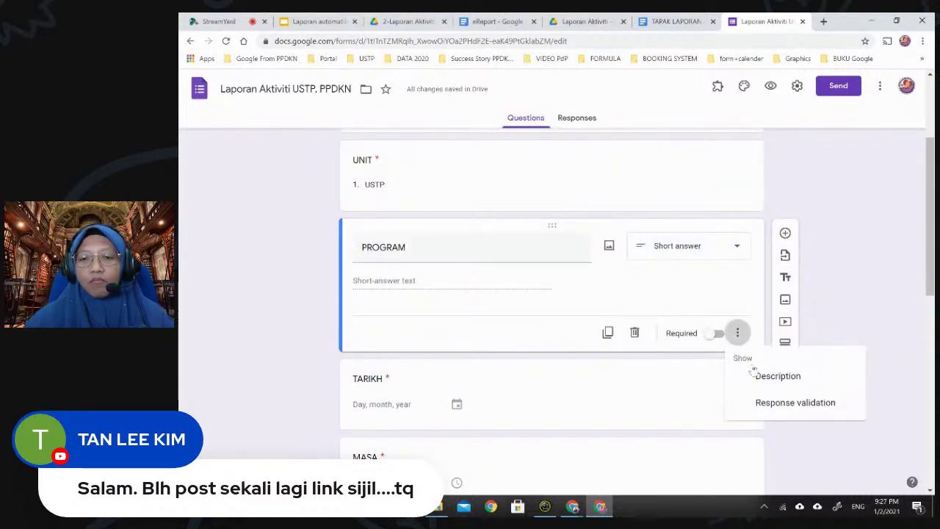
left_click(765, 404)
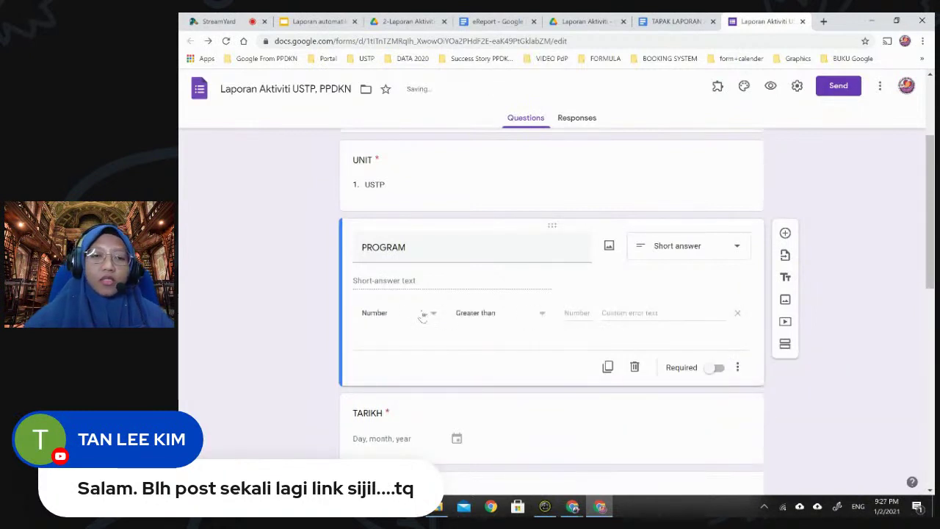
left_click(423, 316)
left_click(418, 395)
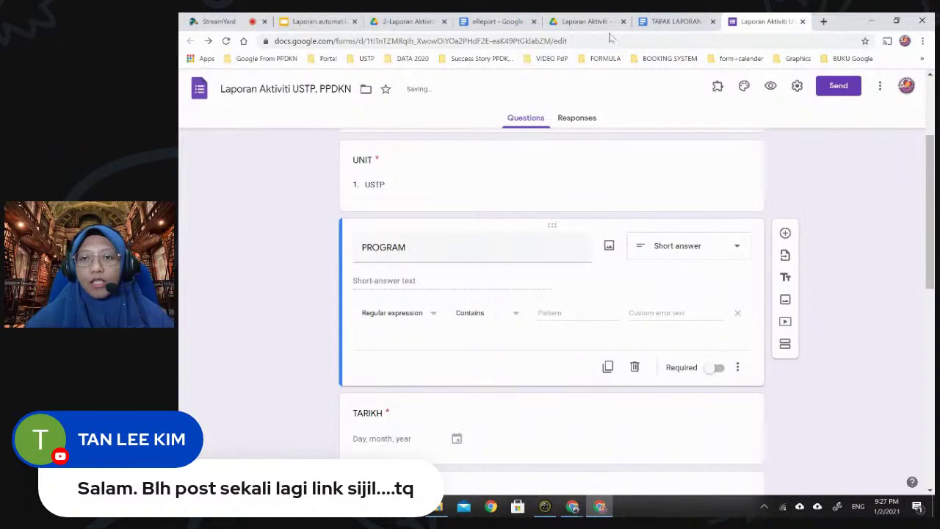
left_click(672, 21)
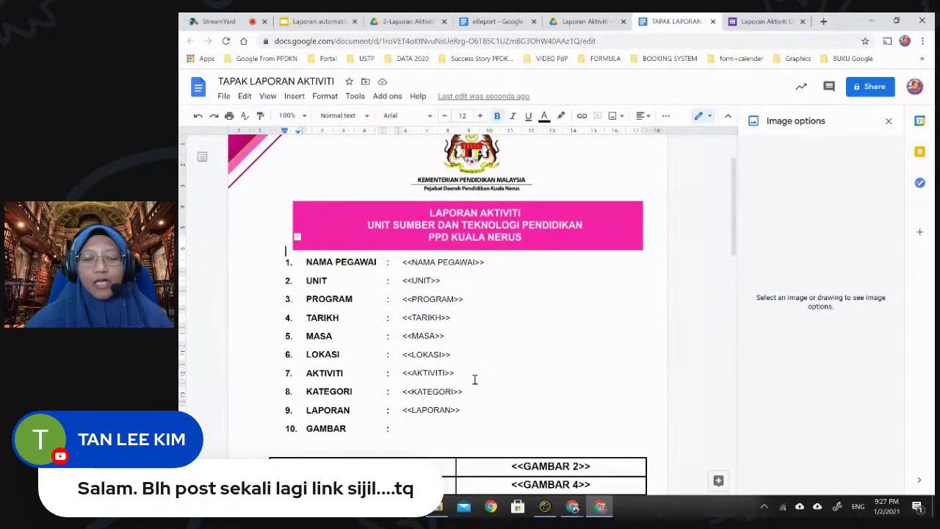
- Delete the AKTIVITI and KATEGORI table rows and renumber LAPORAN as 7
left_click_drag(397, 378, 295, 376)
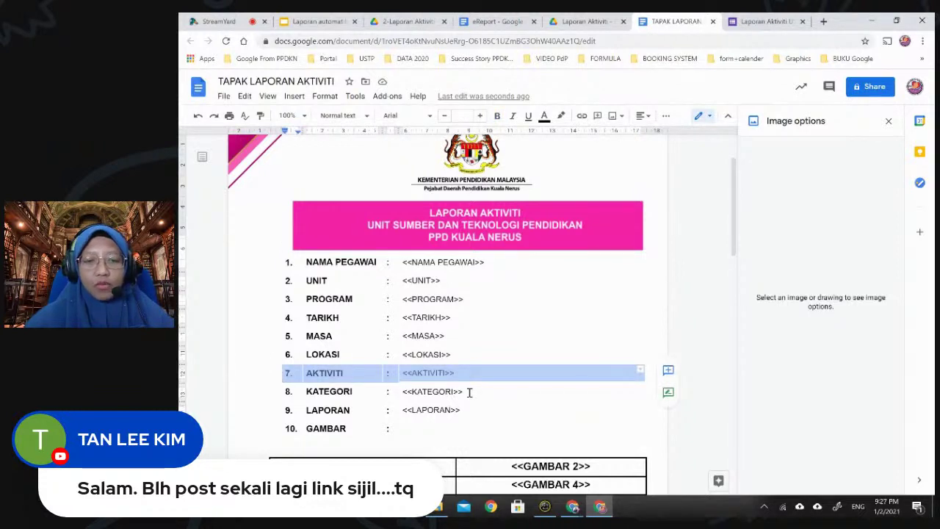
left_click_drag(470, 393, 279, 371)
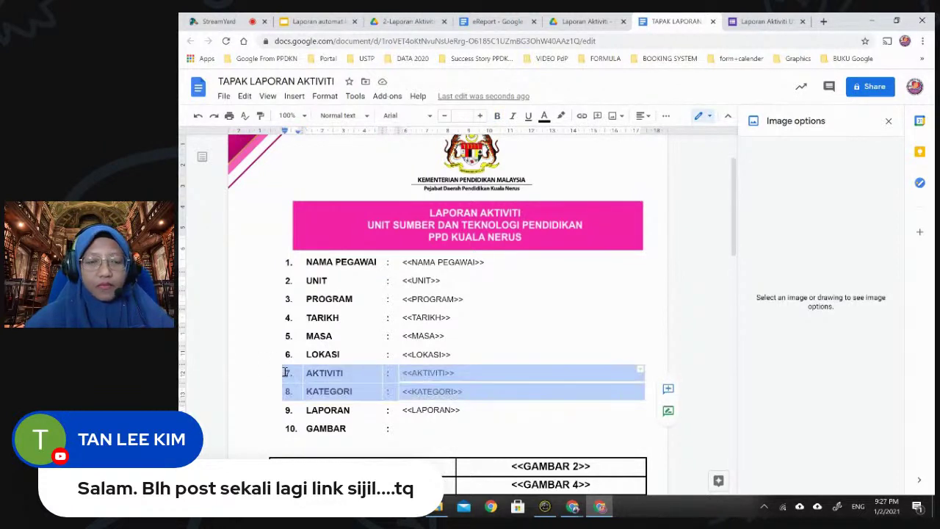
left_click(285, 372)
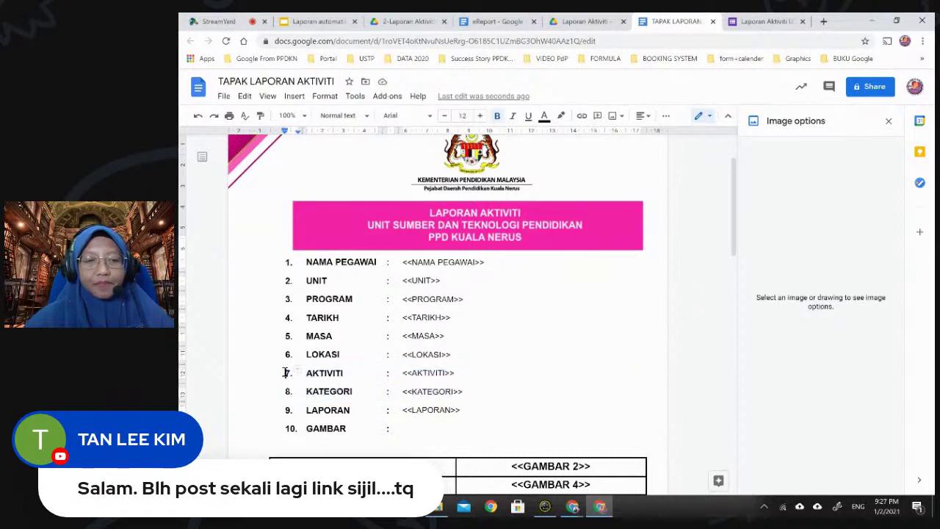
left_click_drag(465, 373, 494, 388)
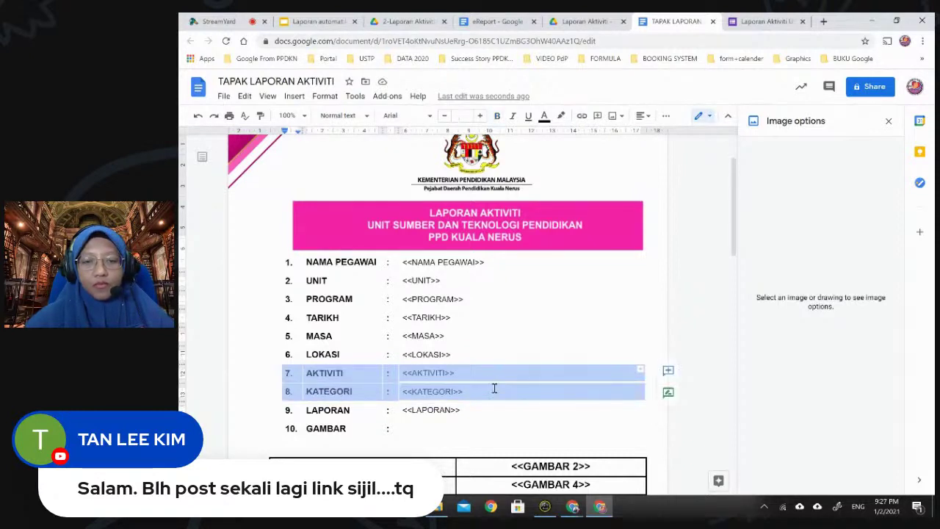
right_click(494, 388)
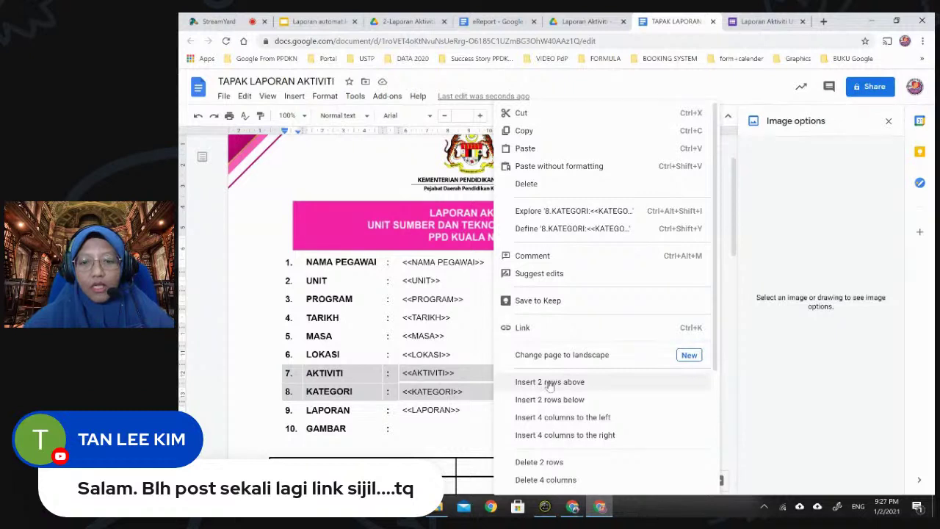
left_click(557, 462)
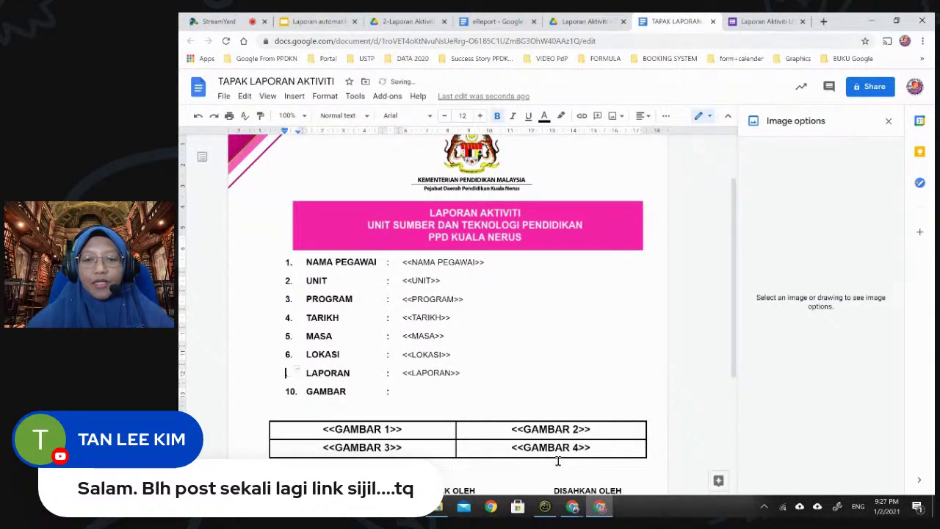
type("7.")
double_click(292, 391)
- Renumber GAMBAR as 8 and review the template's merge tags such as TARIKH
type("8")
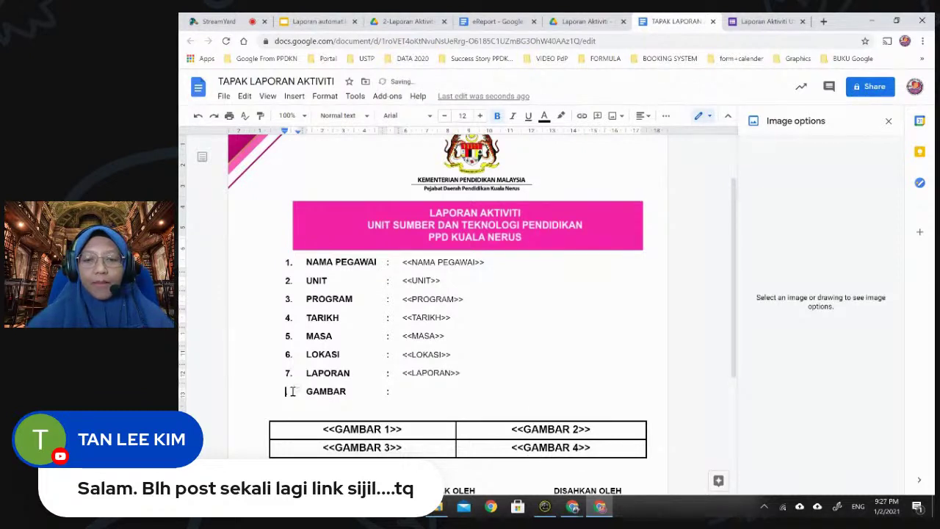
left_click(707, 348)
scroll(707, 349, "down", 2)
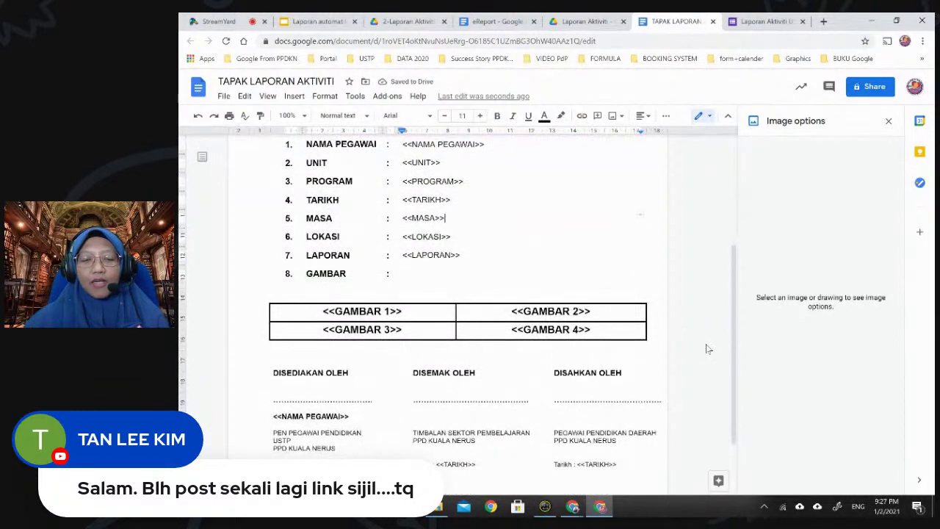
left_click(311, 416)
scroll(430, 243, "up", 1)
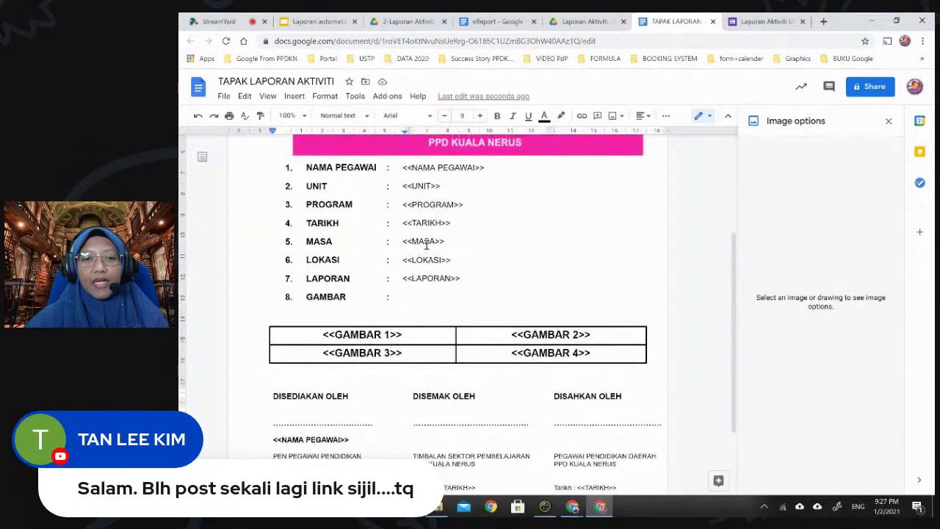
double_click(446, 224)
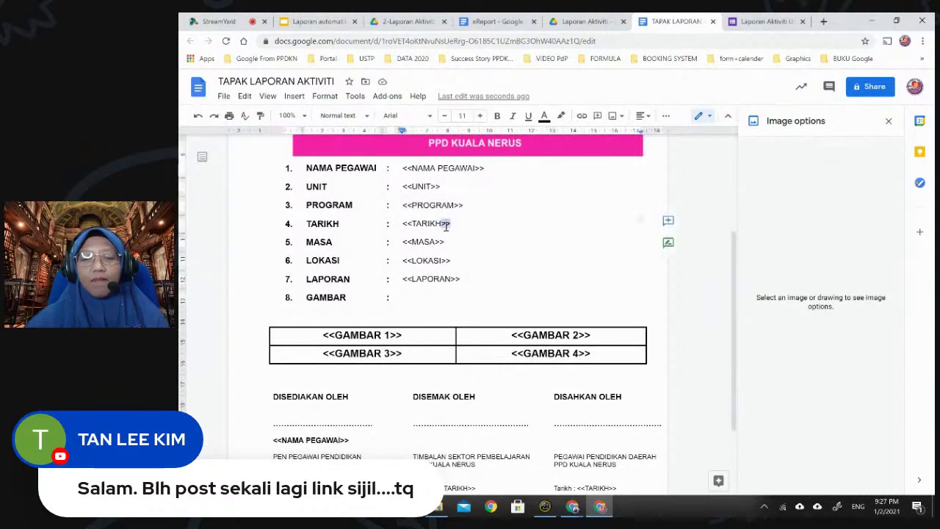
scroll(446, 227, "down", 3)
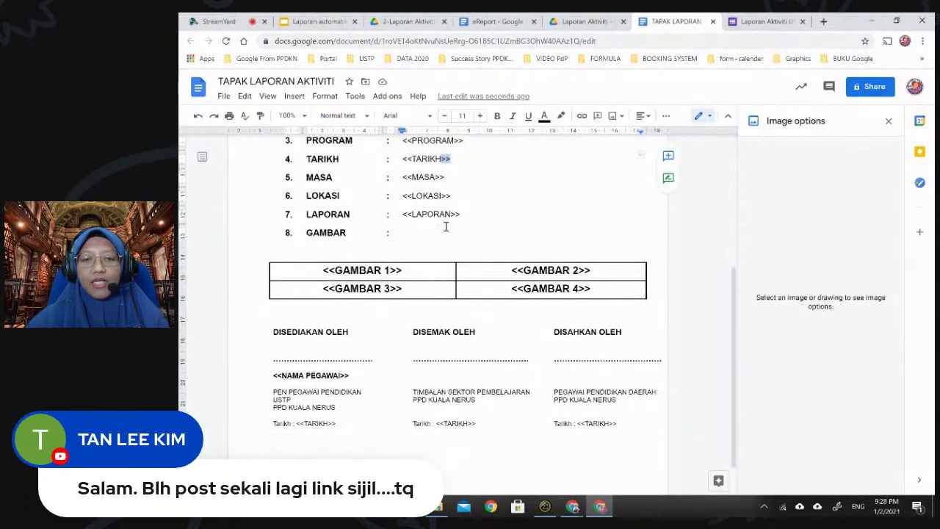
scroll(446, 226, "up", 2)
scroll(445, 224, "up", 1)
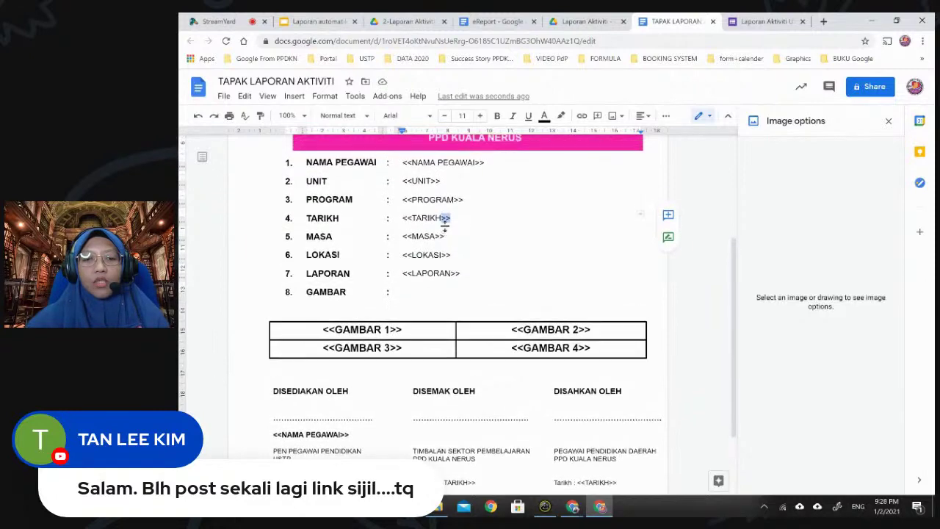
scroll(444, 227, "up", 5)
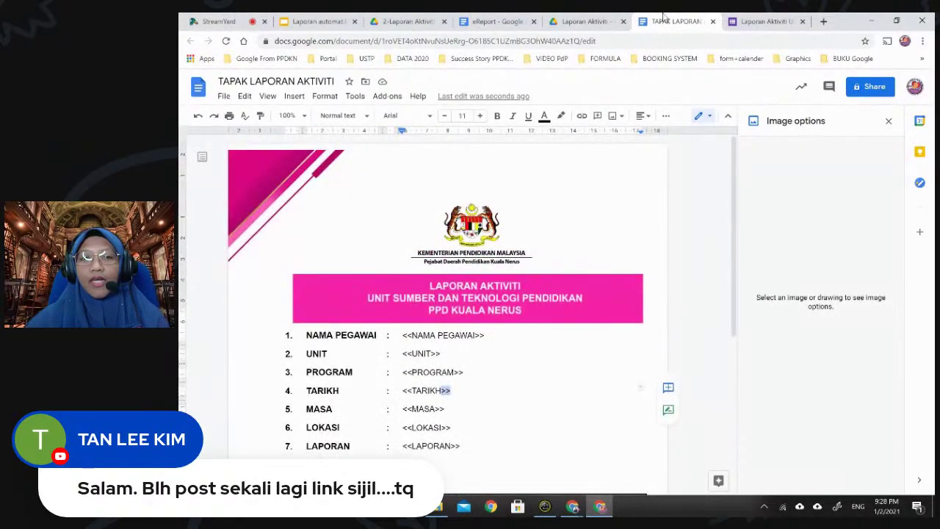
- Check the Laporan Aktiviti form, then return to the TAPAK LAPORAN template
left_click(749, 22)
scroll(621, 210, "up", 2)
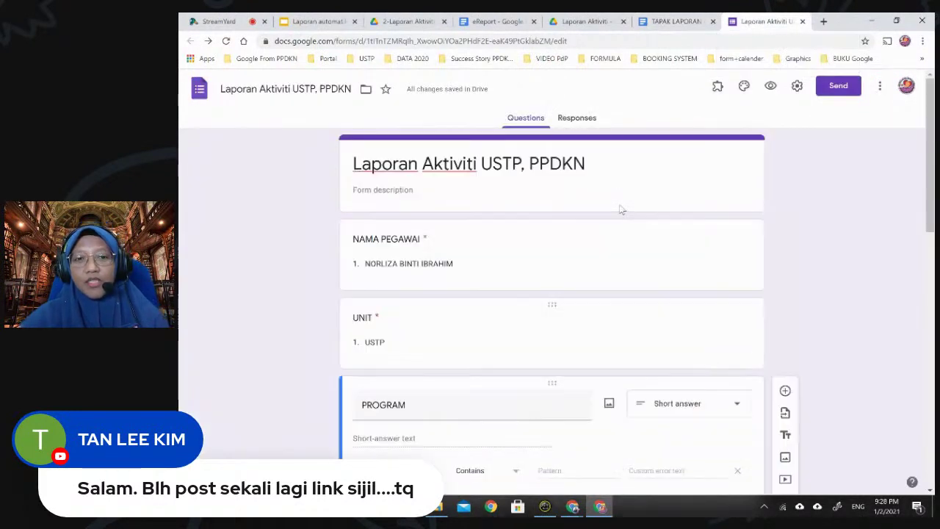
left_click(669, 21)
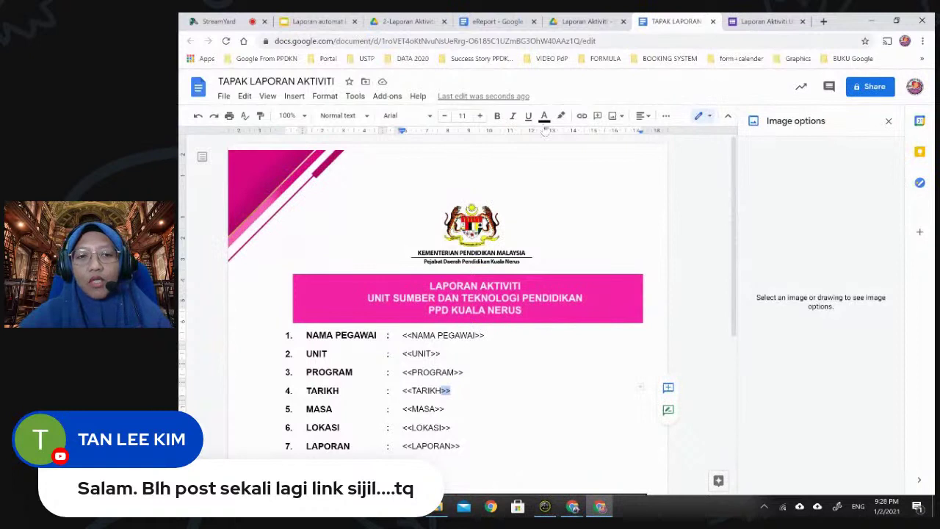
- Move the ministry logo and pink title banner upward, undoing a misplaced logo move
left_click(484, 149)
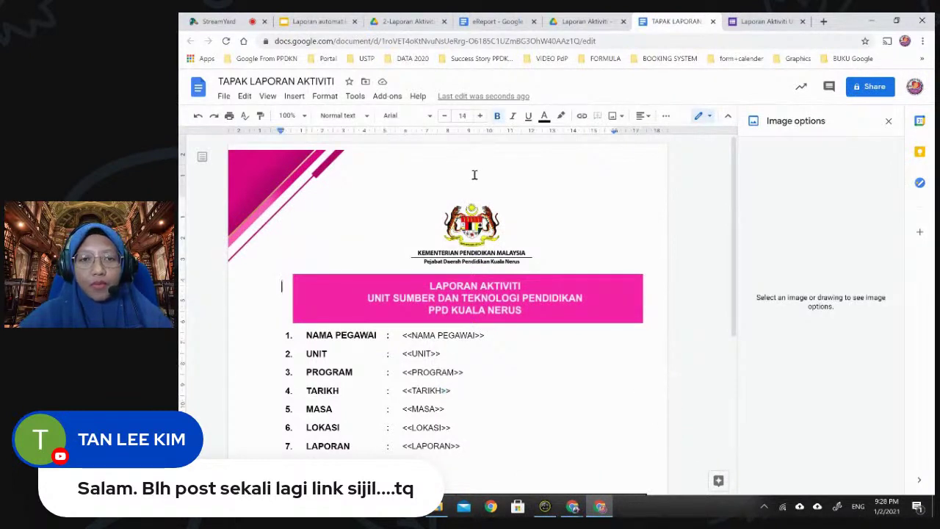
left_click_drag(462, 169, 464, 157)
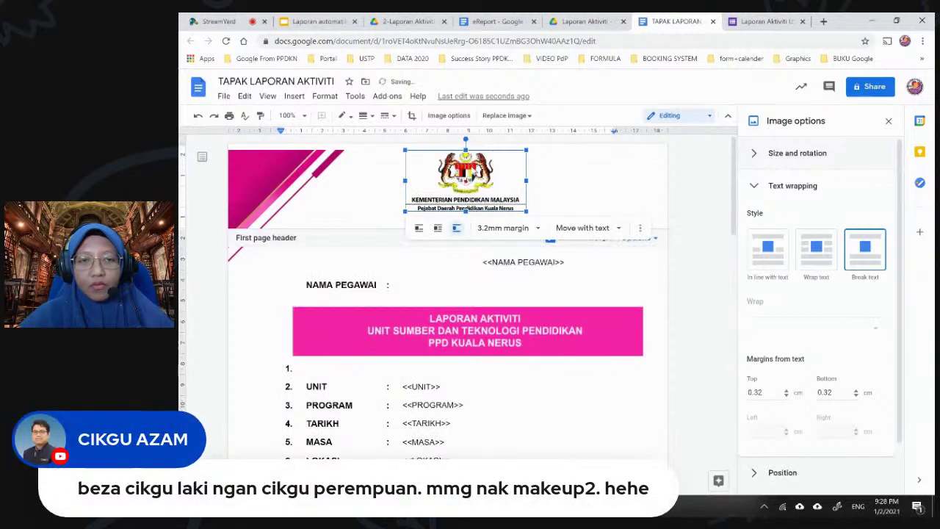
left_click(553, 331)
left_click_drag(555, 311, 546, 214)
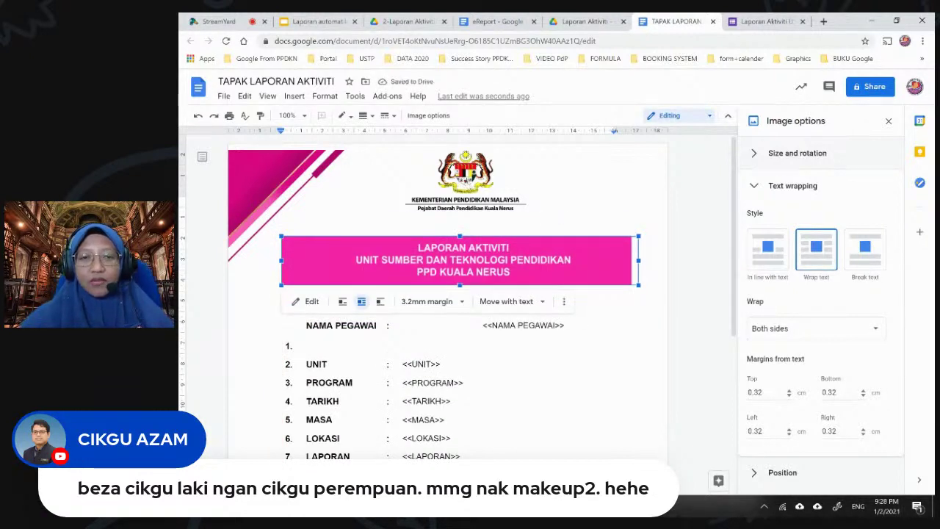
left_click(467, 182)
left_click_drag(467, 198, 463, 197)
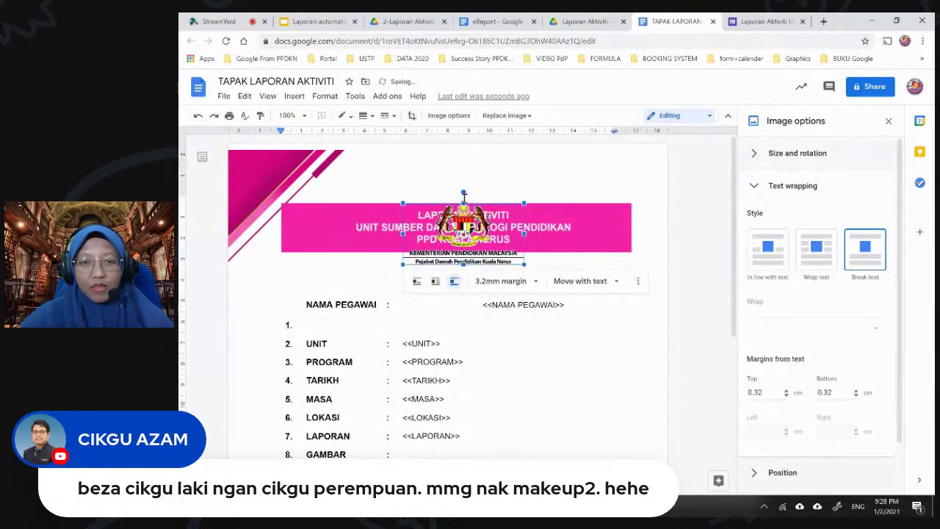
key("ctrl+z")
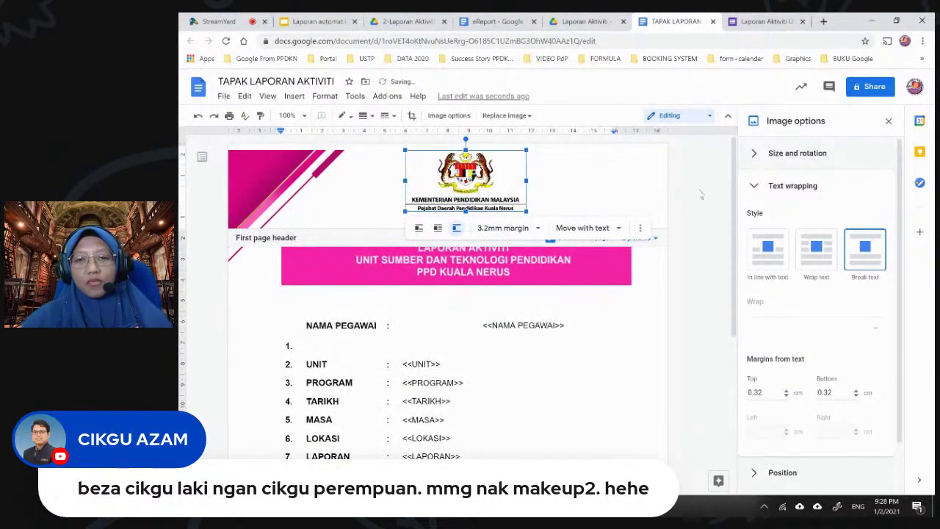
- Position the crest logo above the pink title banner, then go back to the form
left_click(699, 195)
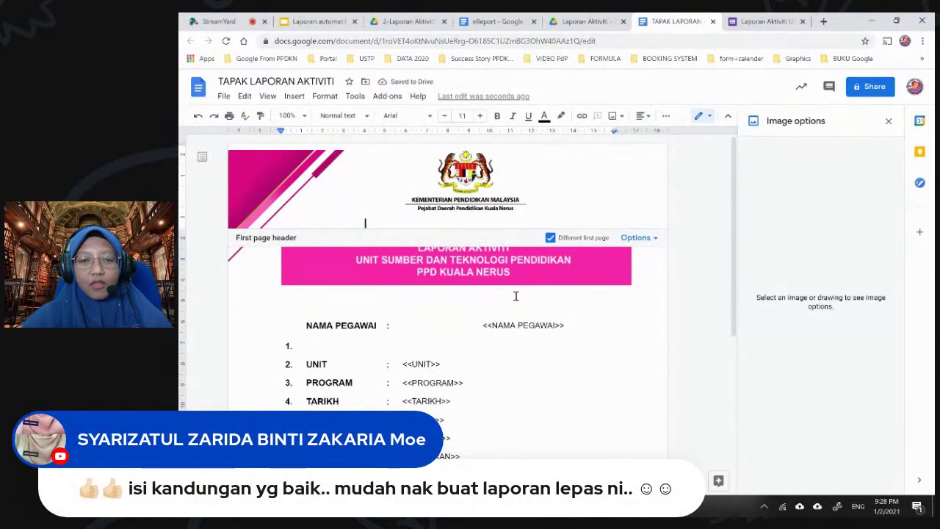
left_click_drag(515, 295, 516, 295)
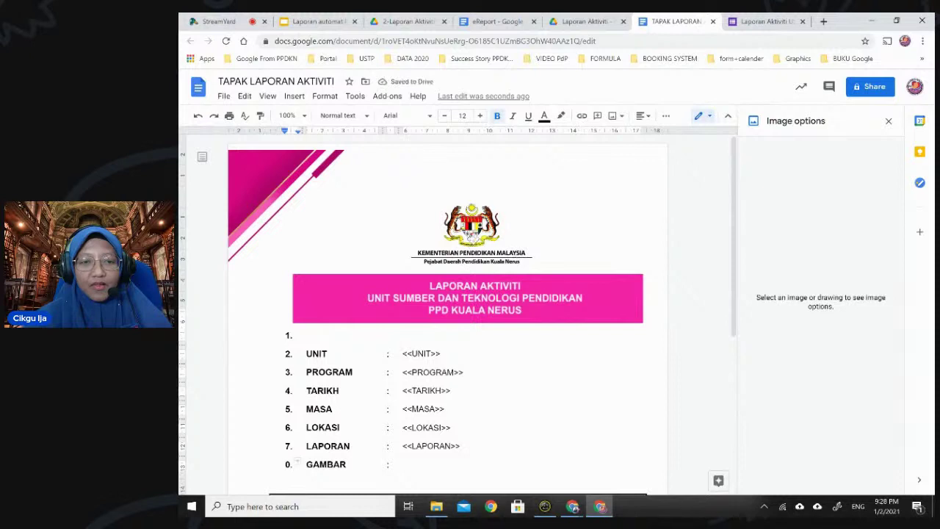
left_click(482, 233)
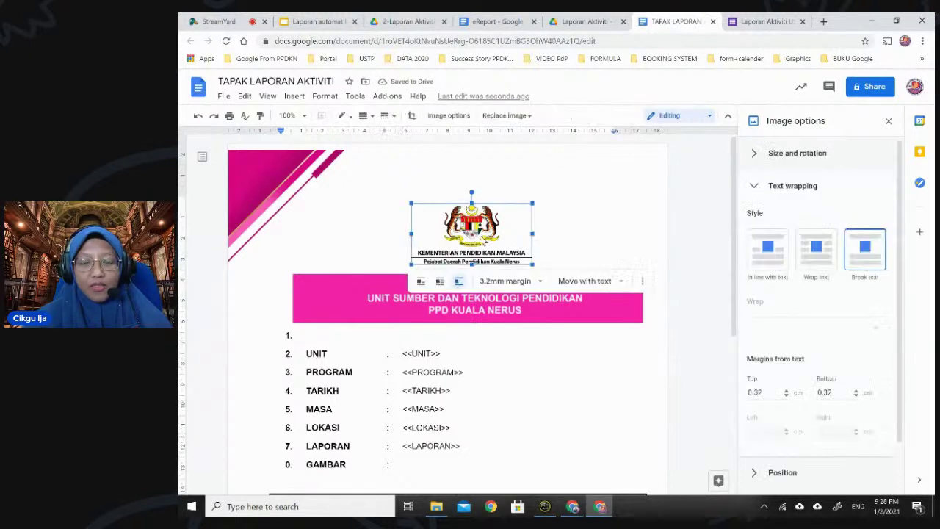
left_click_drag(471, 211, 459, 170)
left_click_drag(527, 265, 597, 279)
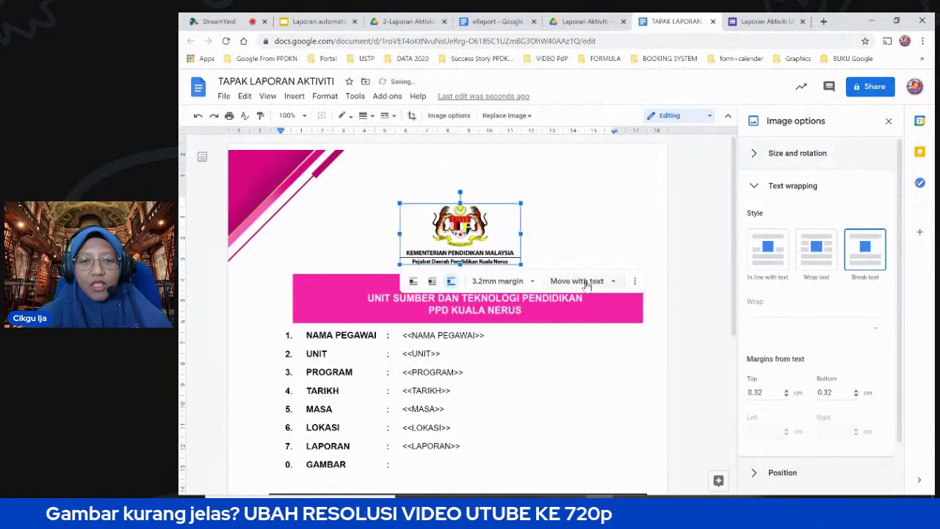
left_click(611, 321)
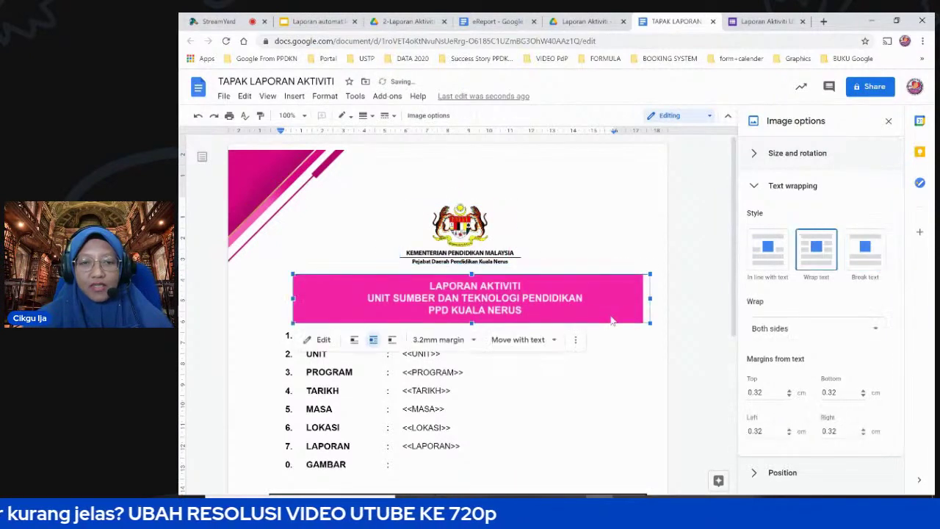
left_click(712, 221)
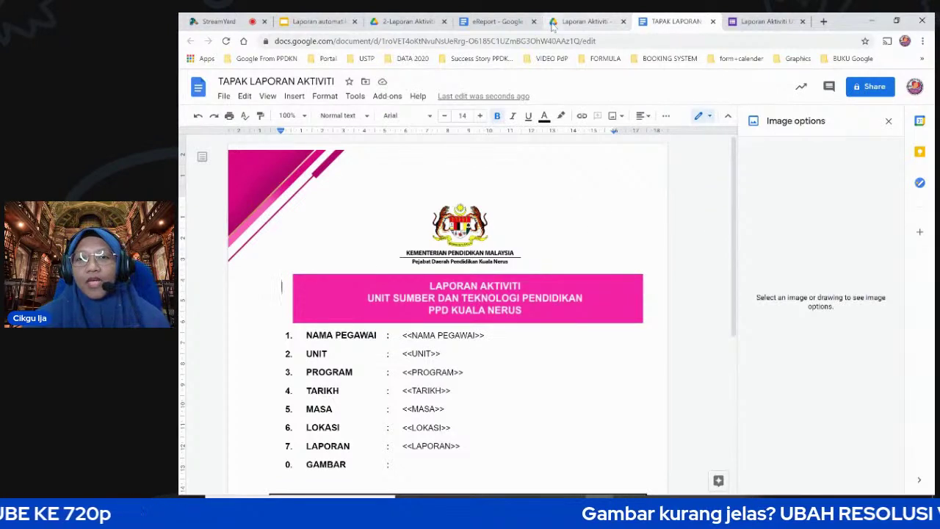
left_click(763, 21)
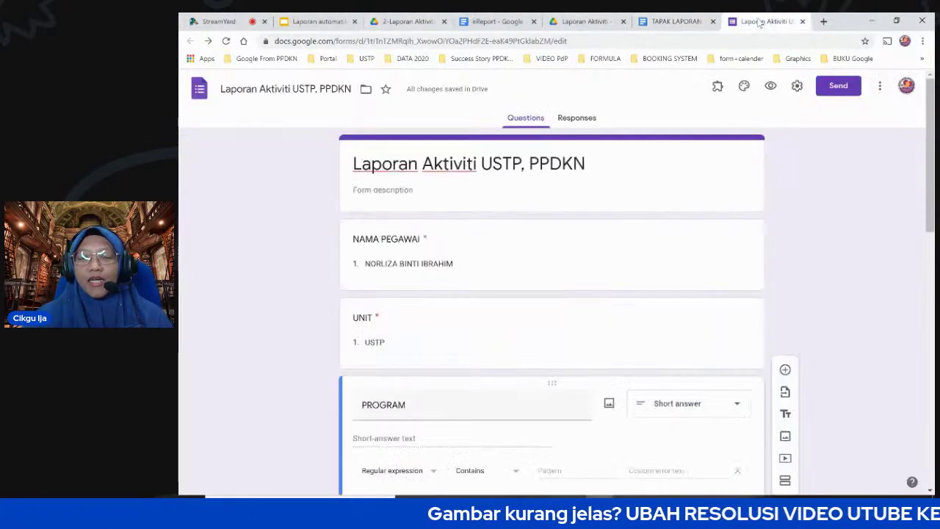
- On the form's Responses tab, open the Create spreadsheet response-destination dialog
left_click(578, 119)
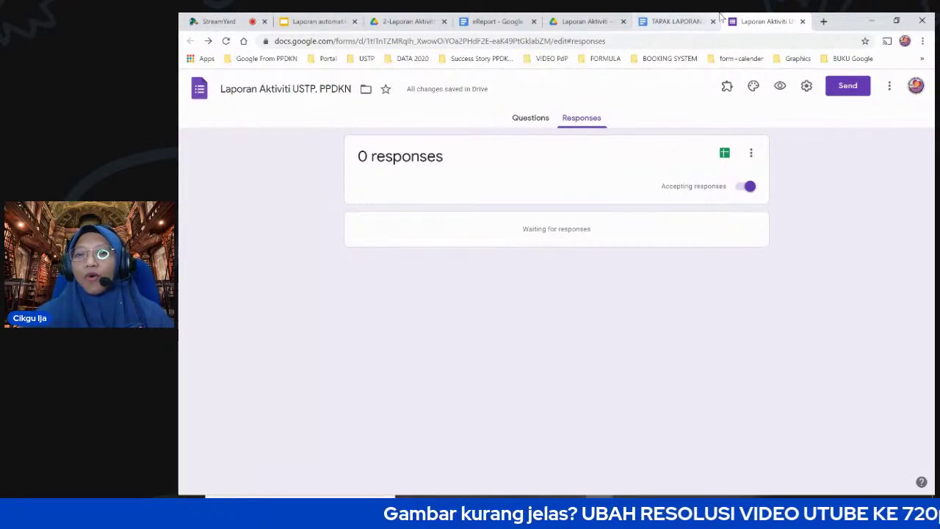
left_click(534, 120)
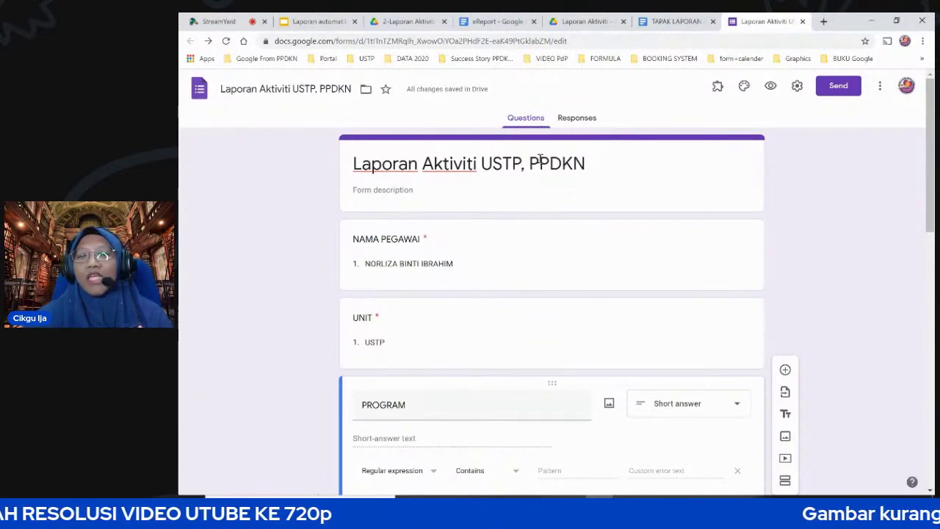
left_click(580, 120)
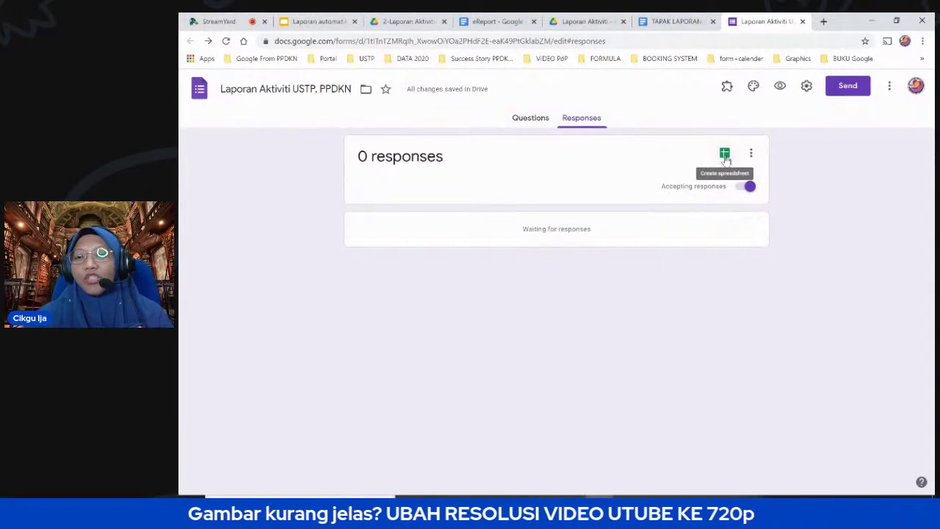
left_click(725, 156)
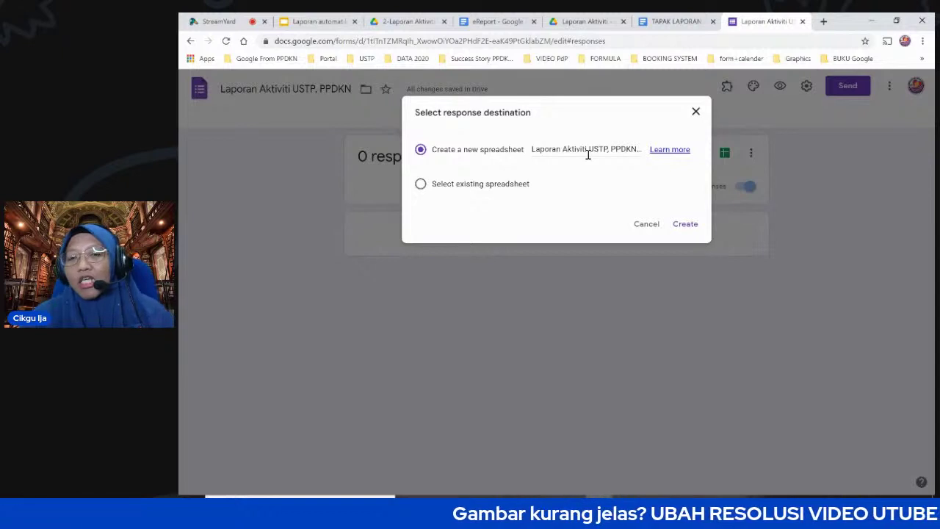
- Create a new linked response spreadsheet, 'Laporan Aktiviti USTP, PPDKN (Responses)'
left_click(689, 226)
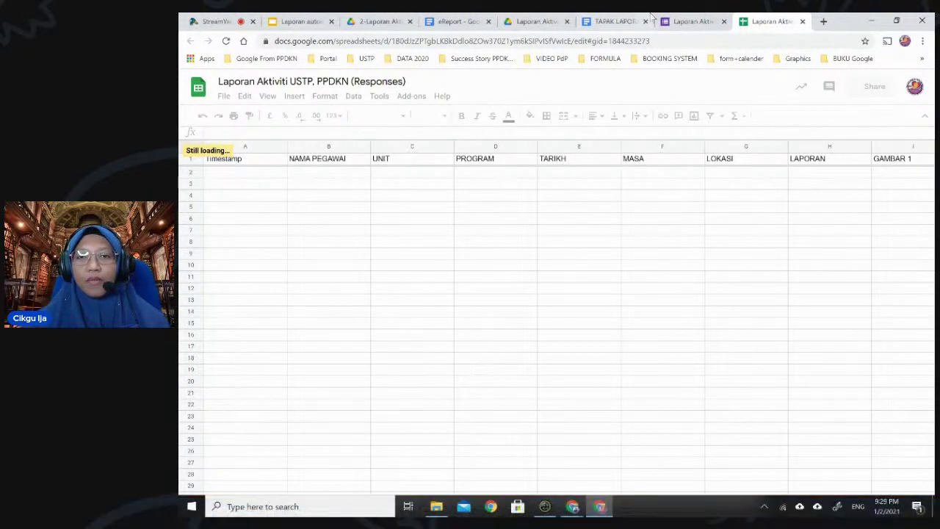
left_click(702, 21)
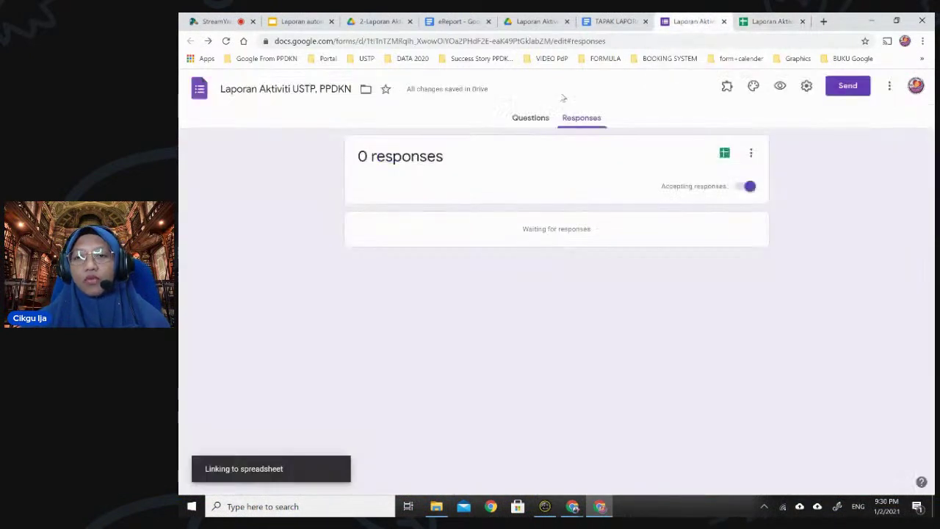
left_click(523, 120)
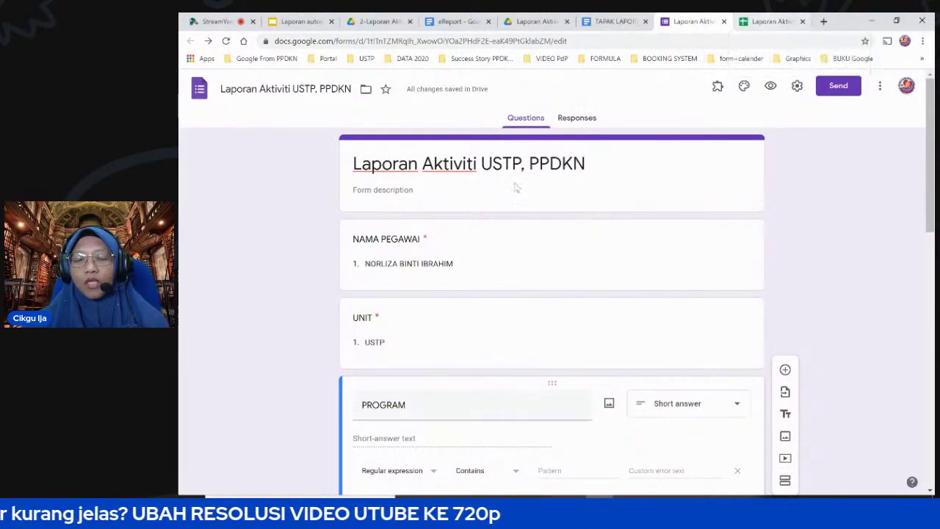
left_click(523, 251)
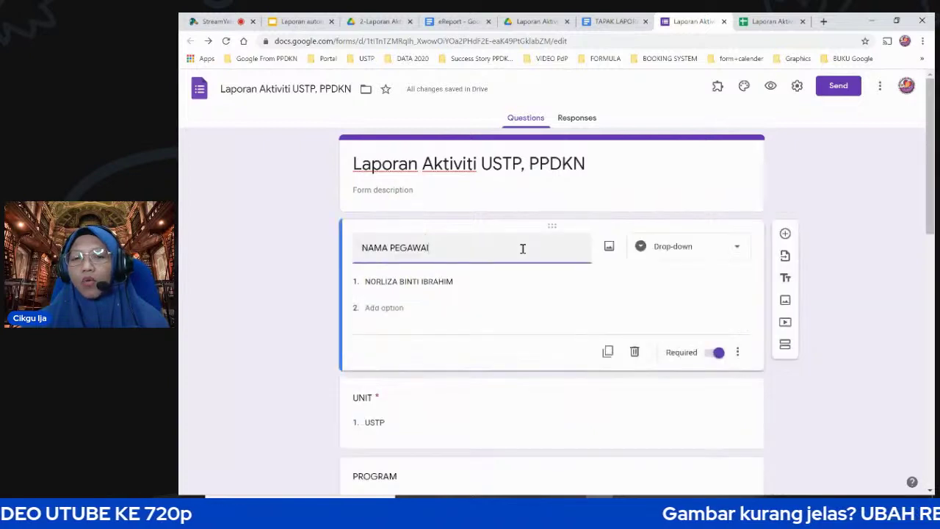
left_click(771, 21)
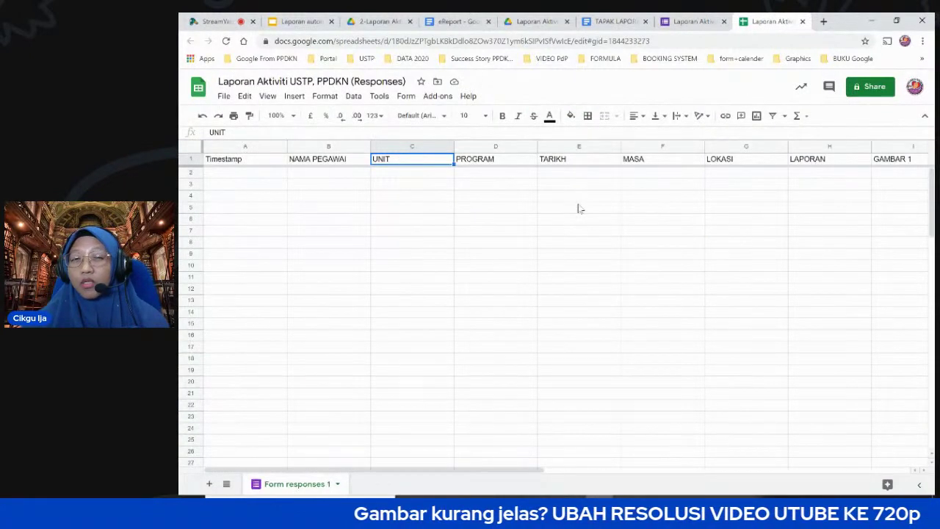
left_click(672, 24)
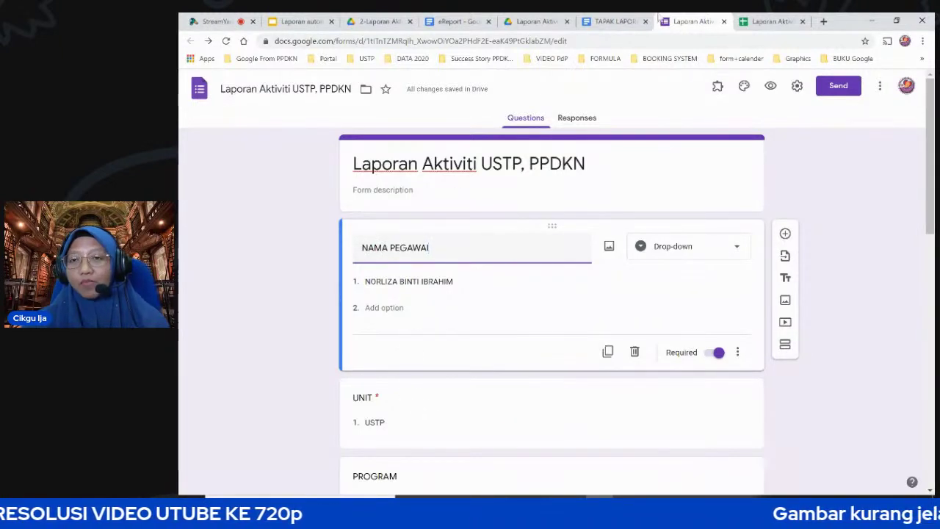
left_click(763, 22)
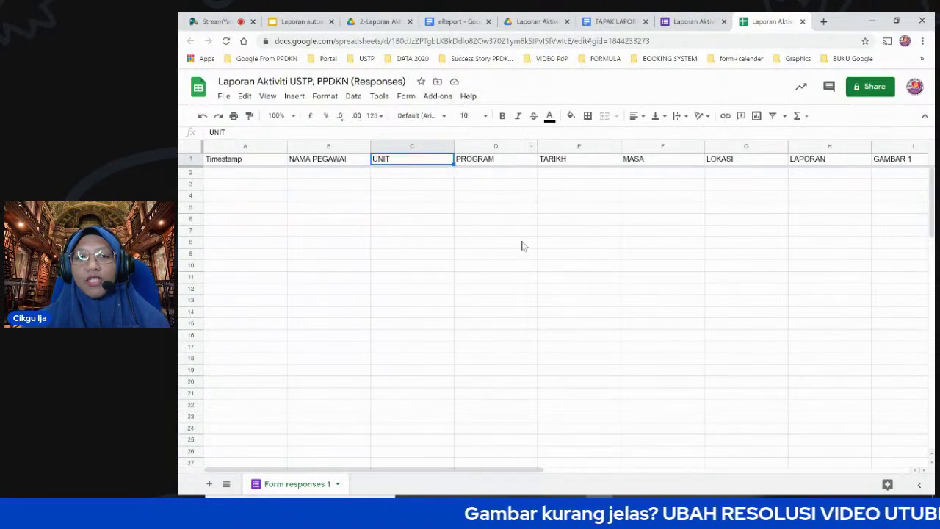
- Undo the accidental 'U' entry so C1 reads UNIT, and set the browser zoom to 150%
type("U")
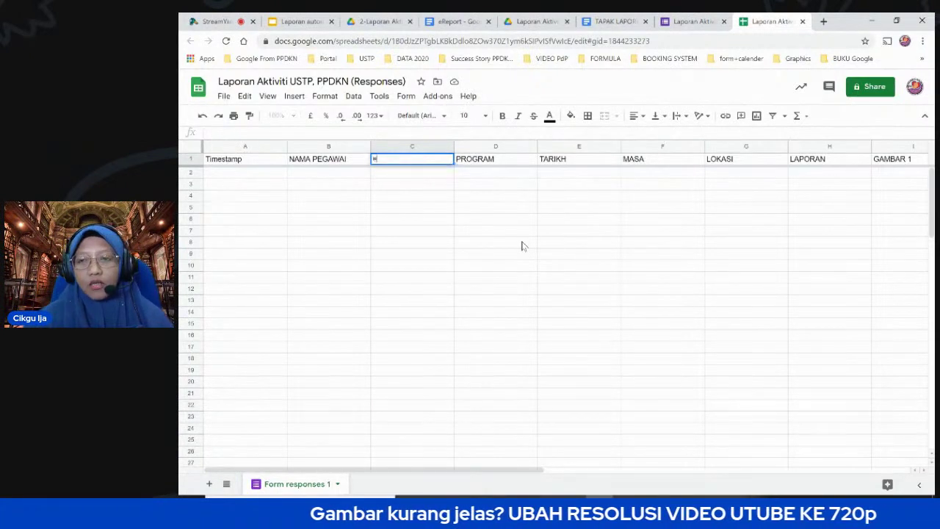
key("Return")
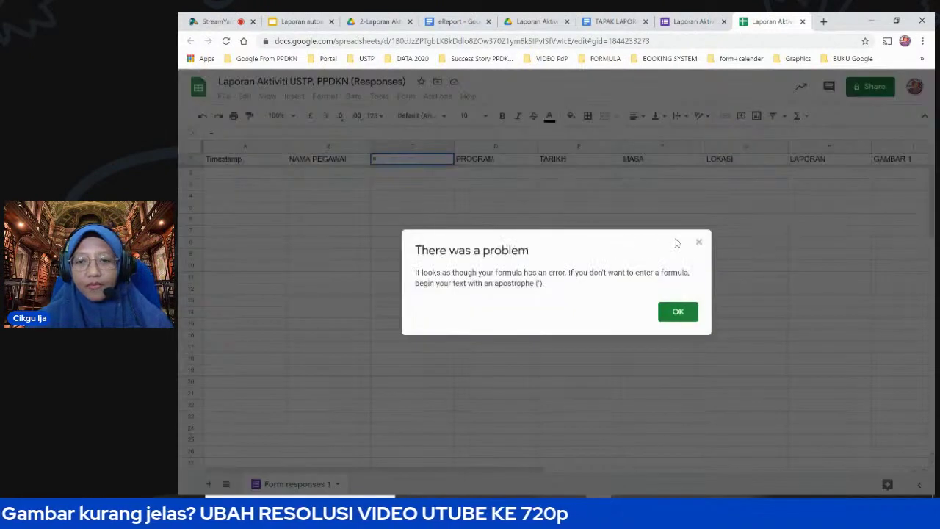
left_click(699, 243)
key("BackSpace")
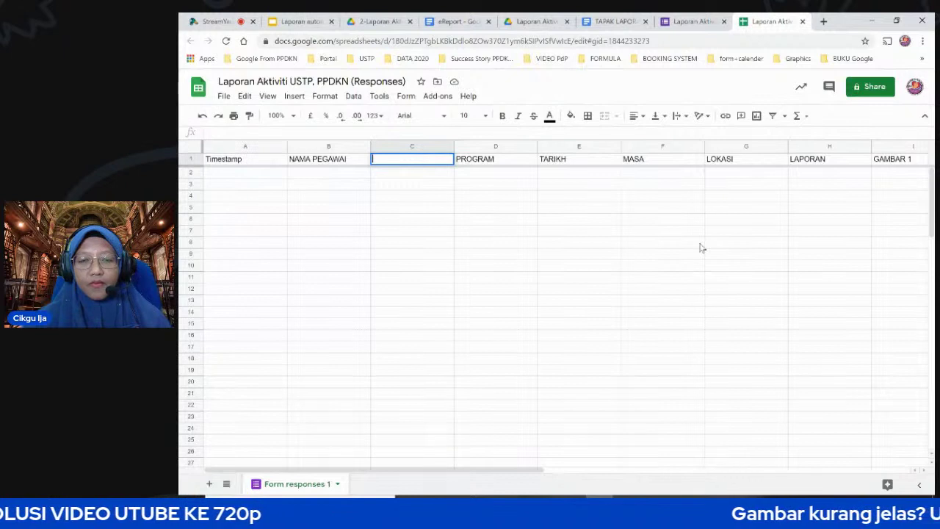
key("Return")
key("ctrl+z")
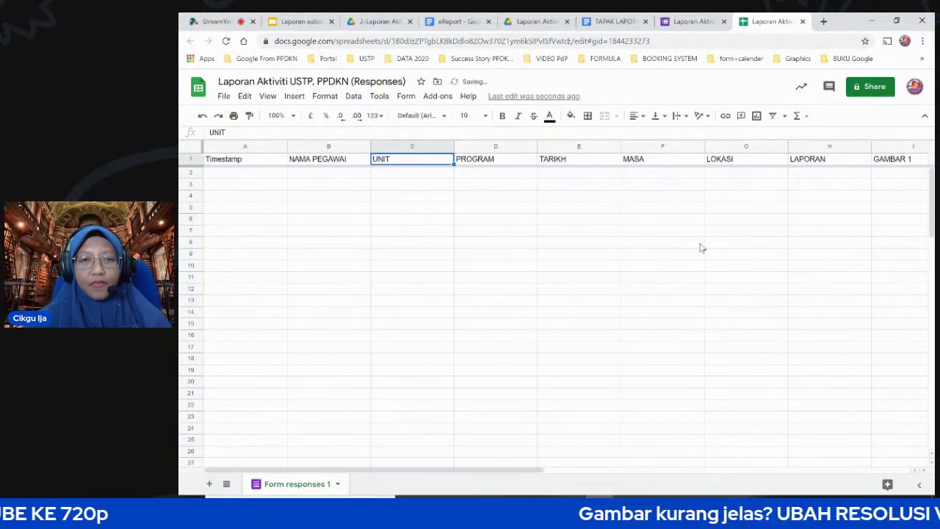
left_click(922, 41)
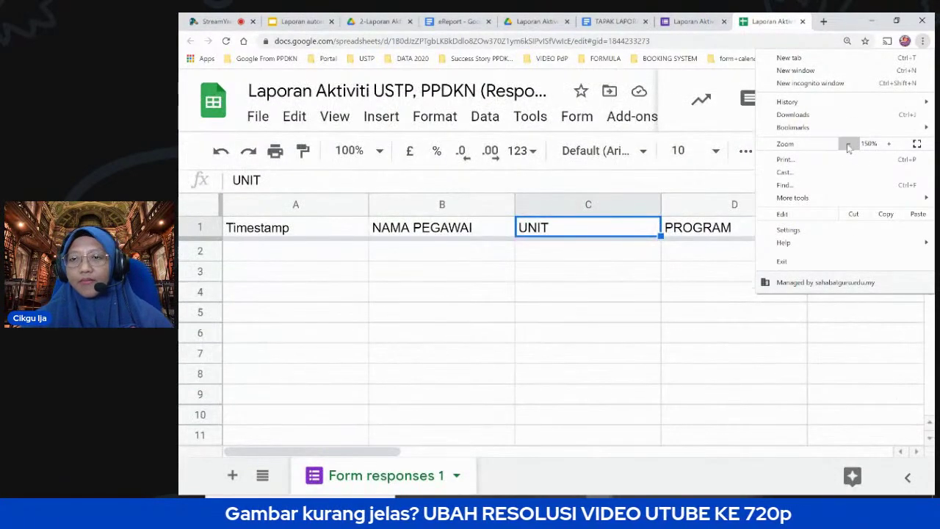
- Open the Google Workspace Marketplace via Add-ons and search for 'AUTOCRATE'
left_click(568, 323)
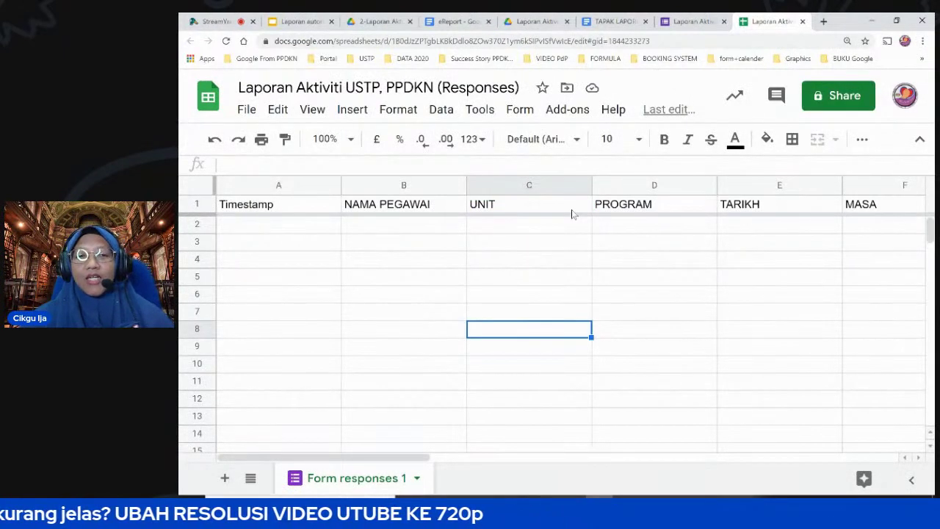
left_click(567, 110)
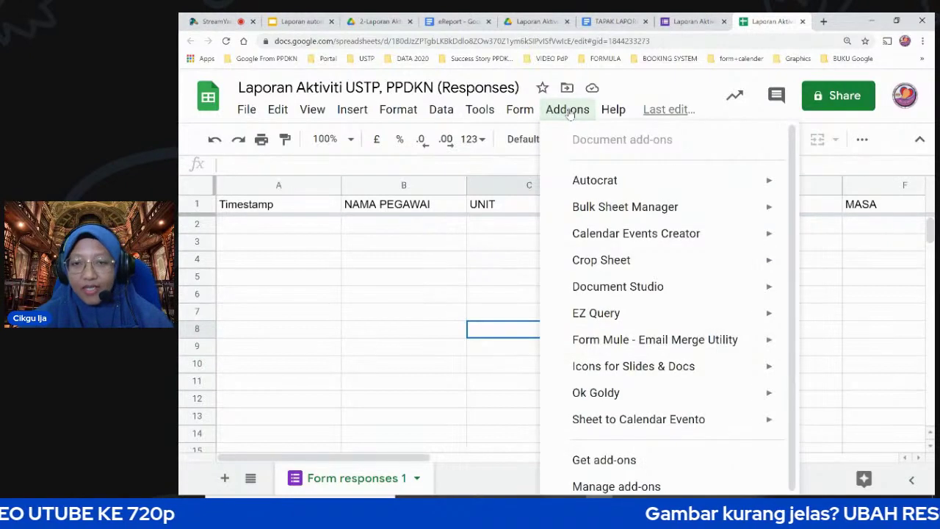
mouse_move(638, 254)
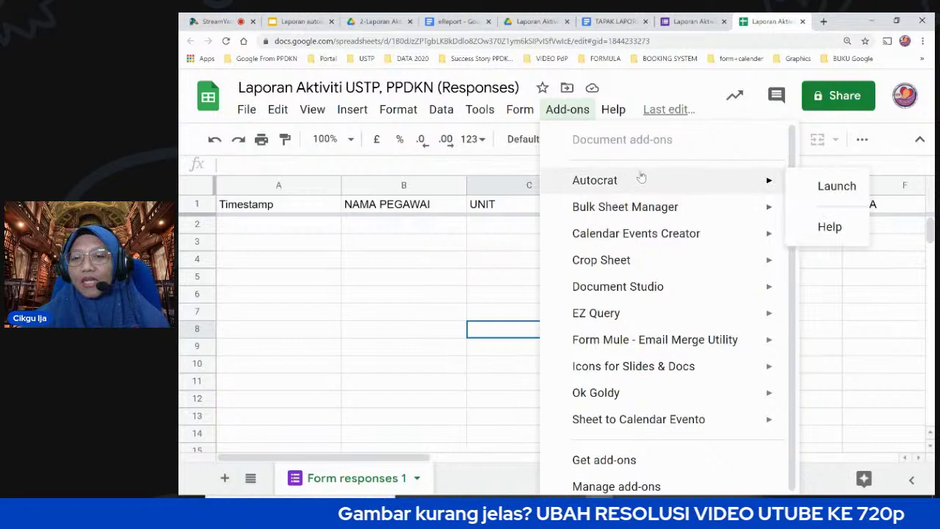
mouse_move(653, 231)
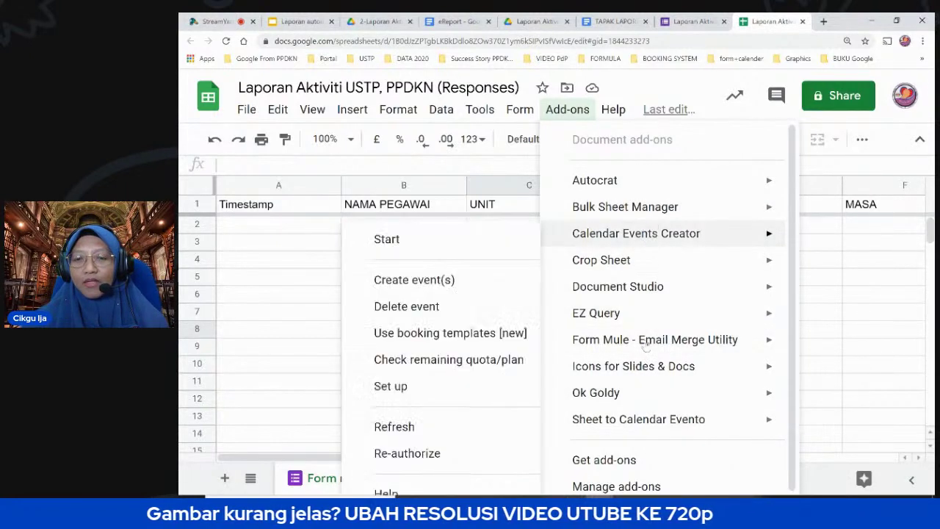
left_click(671, 461)
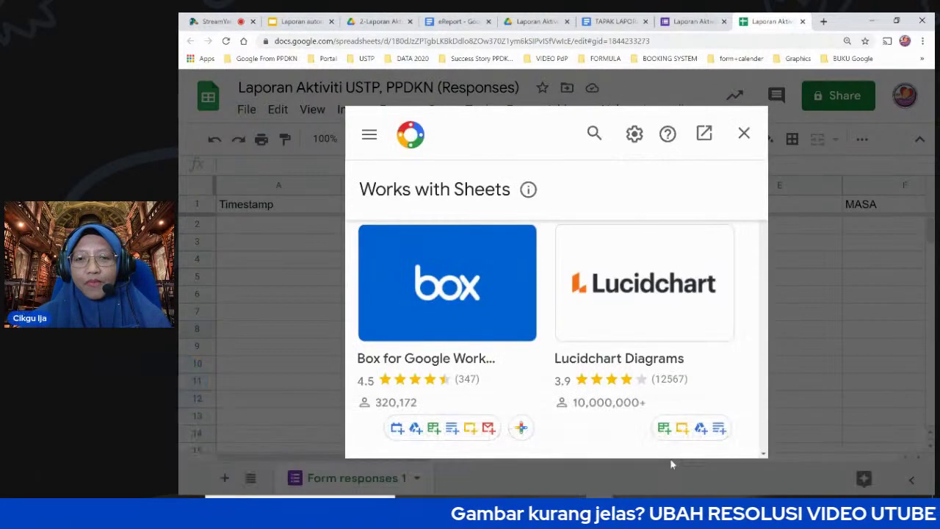
left_click(594, 133)
type("A")
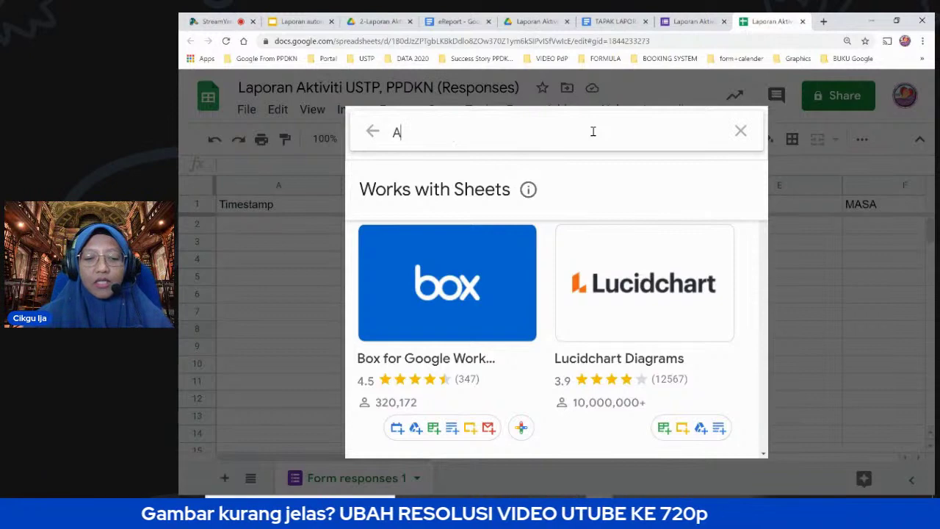
type("UTOCRATE")
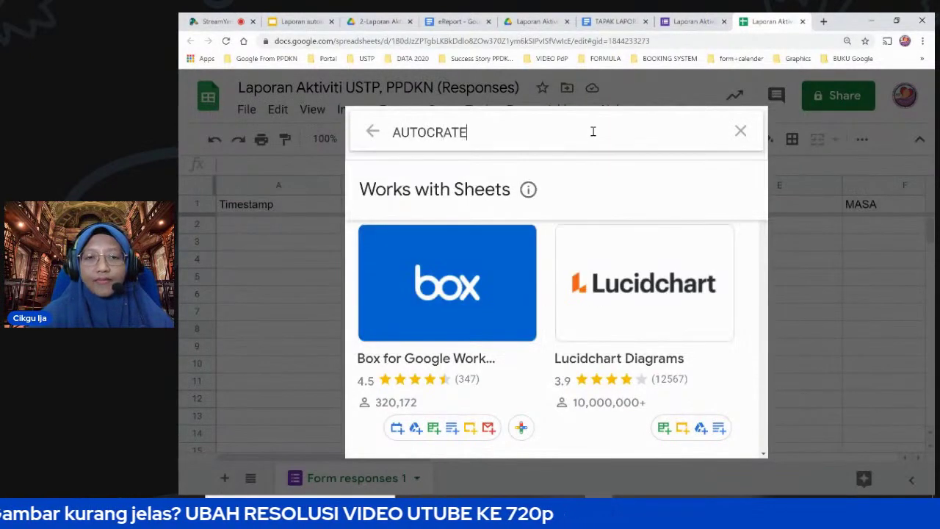
- Run the Autocrat search, confirm its details show Installed, and close the Marketplace
key("Return")
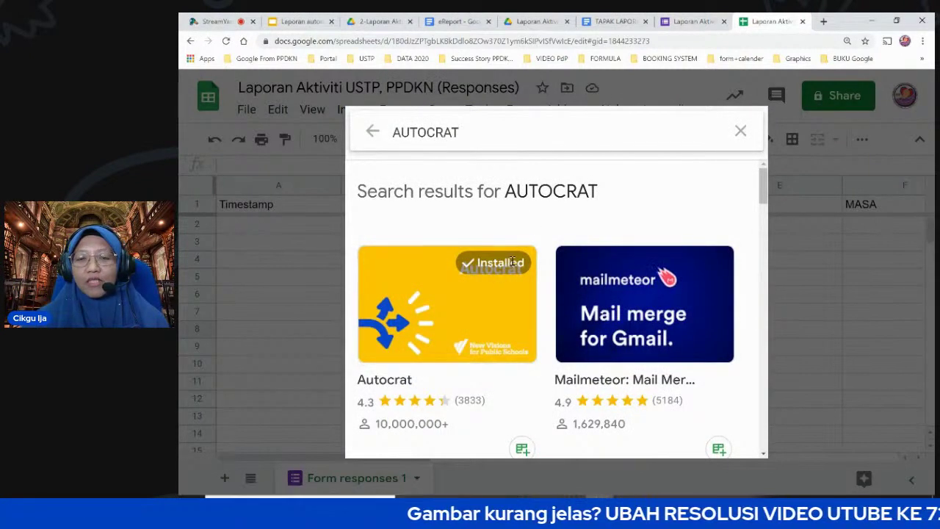
left_click(444, 283)
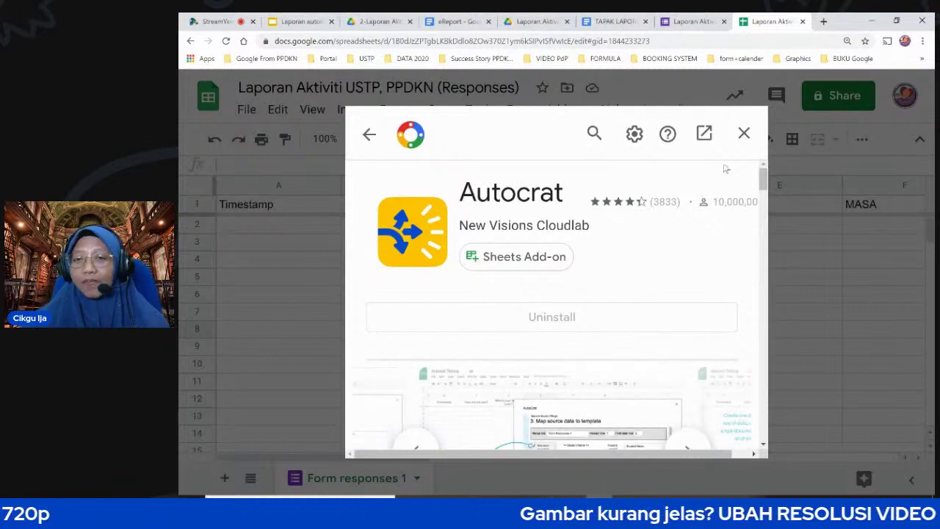
left_click(743, 133)
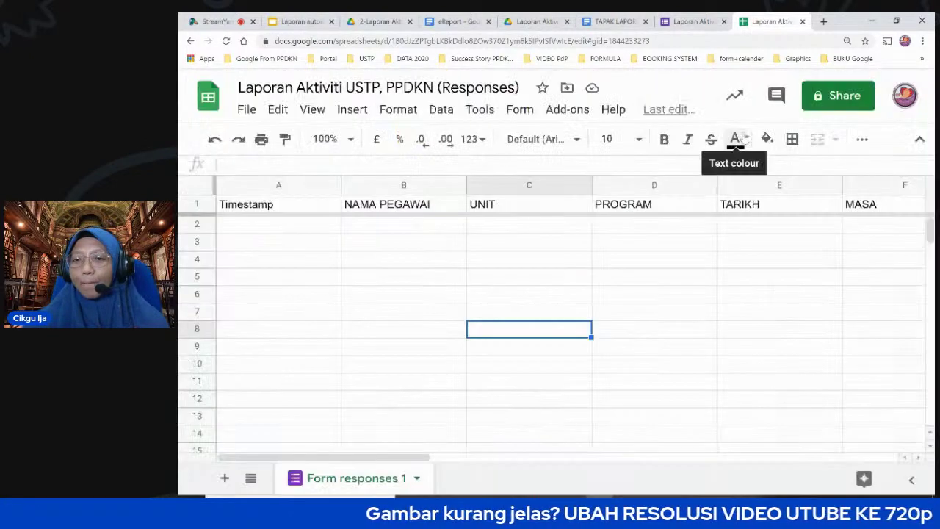
- Launch AutoCrat from Add-ons > Autocrat > Launch
left_click(582, 116)
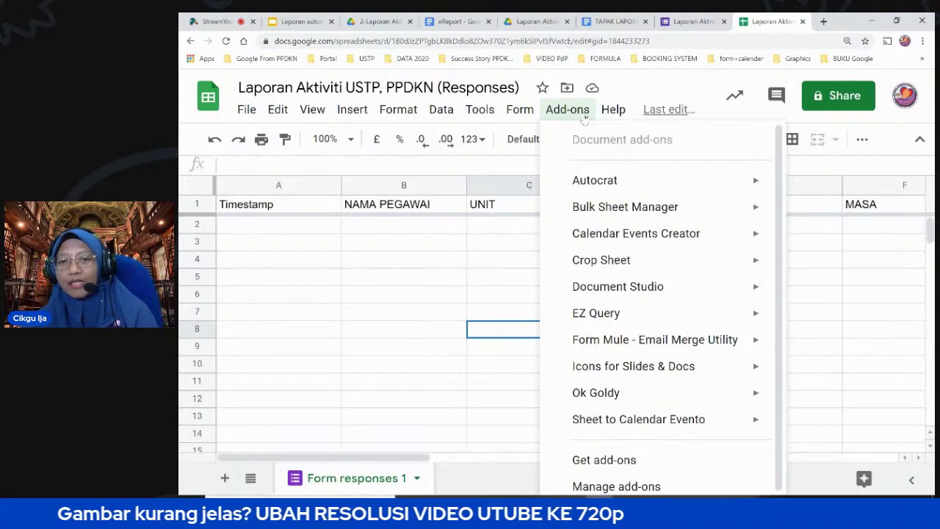
mouse_move(614, 184)
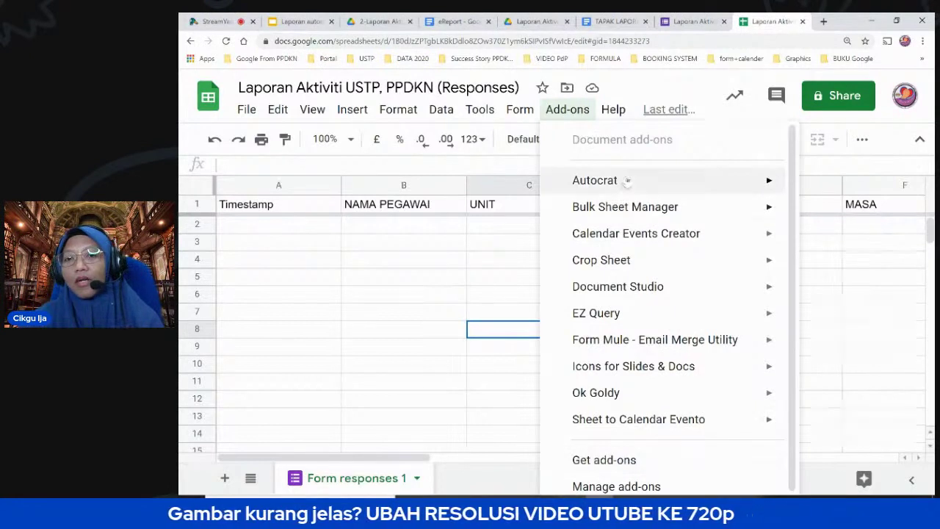
mouse_move(625, 182)
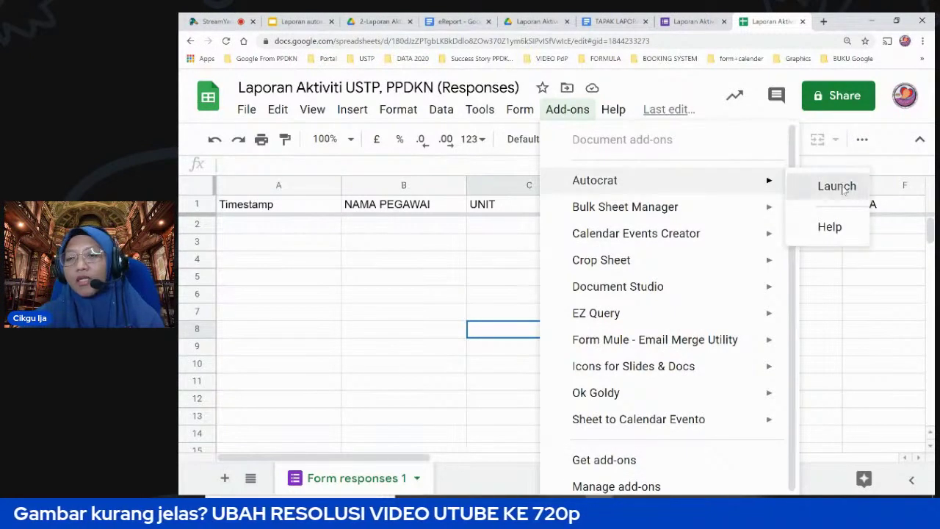
left_click(837, 187)
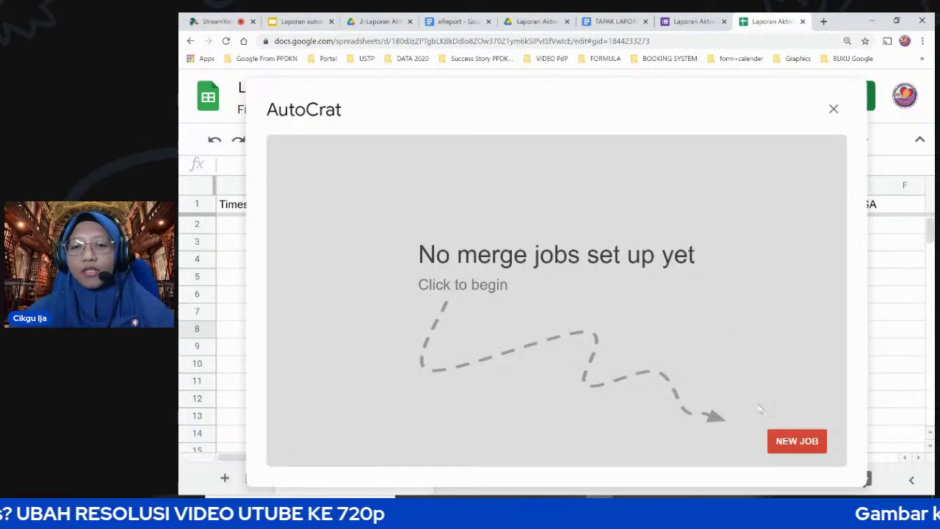
- Start a NEW JOB named 'eReport' and continue to the Choose template step
left_click(805, 451)
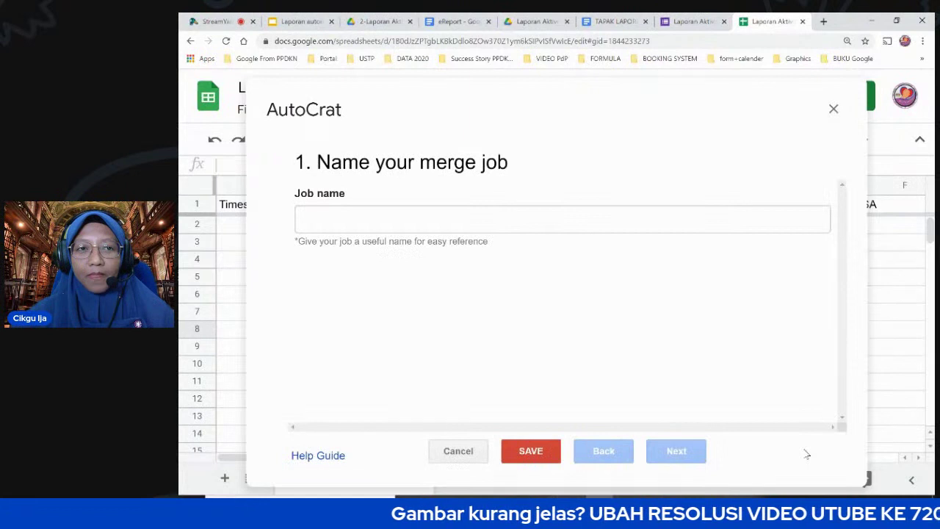
left_click(517, 213)
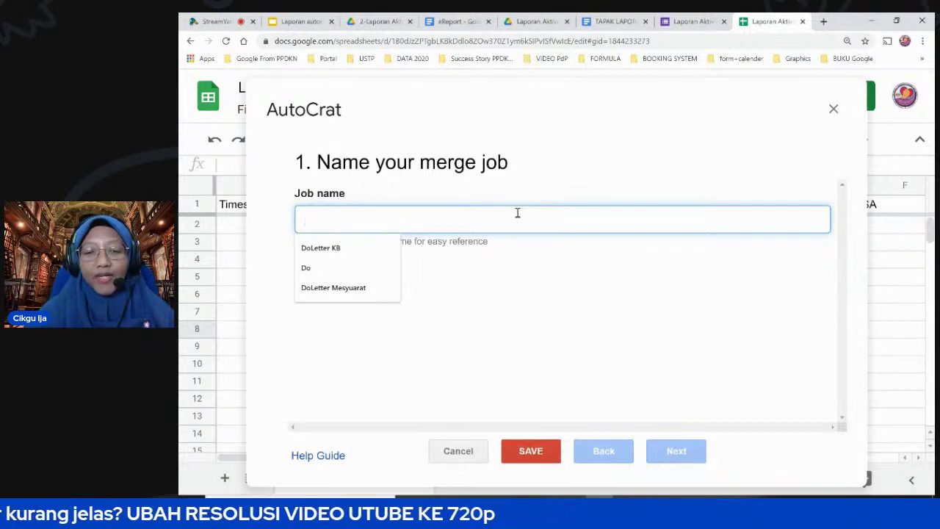
type("EIA")
key("BackSpace")
key("BackSpace")
key("BackSpace")
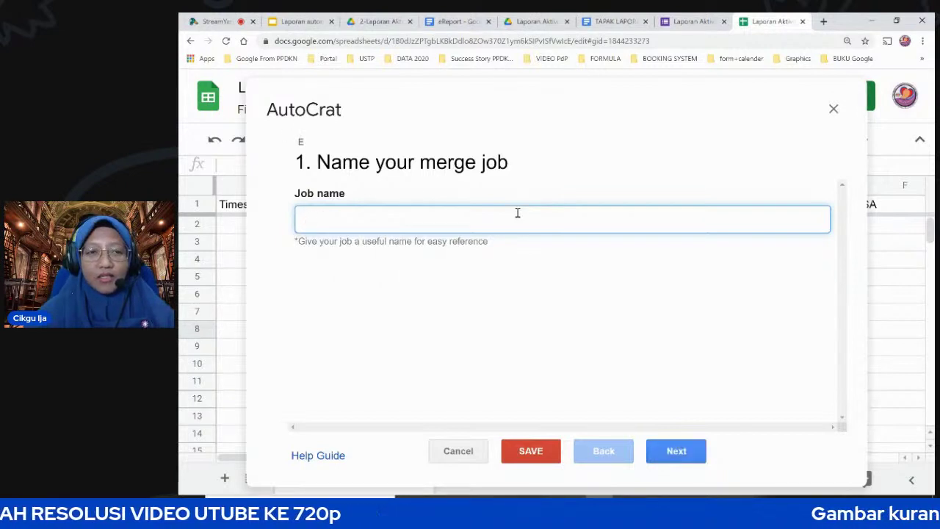
type("eLapo")
key("BackSpace")
type("Report")
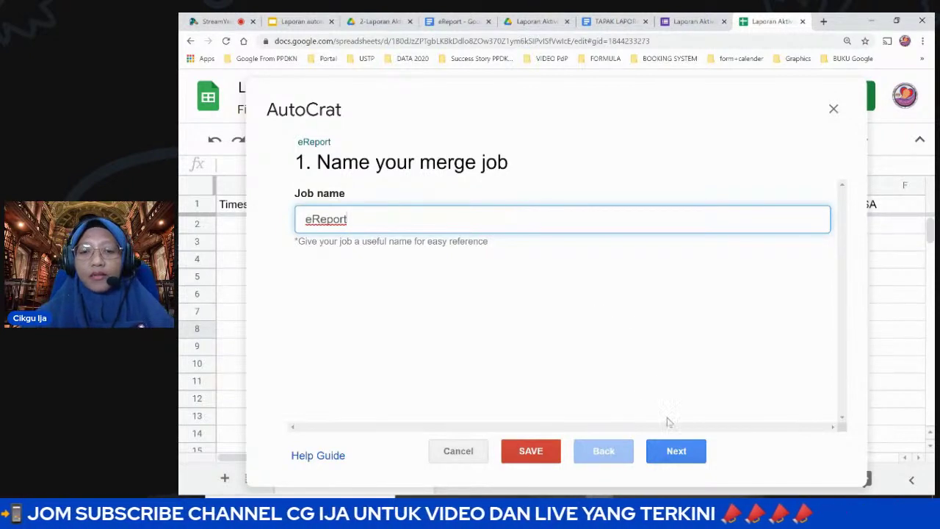
left_click(676, 452)
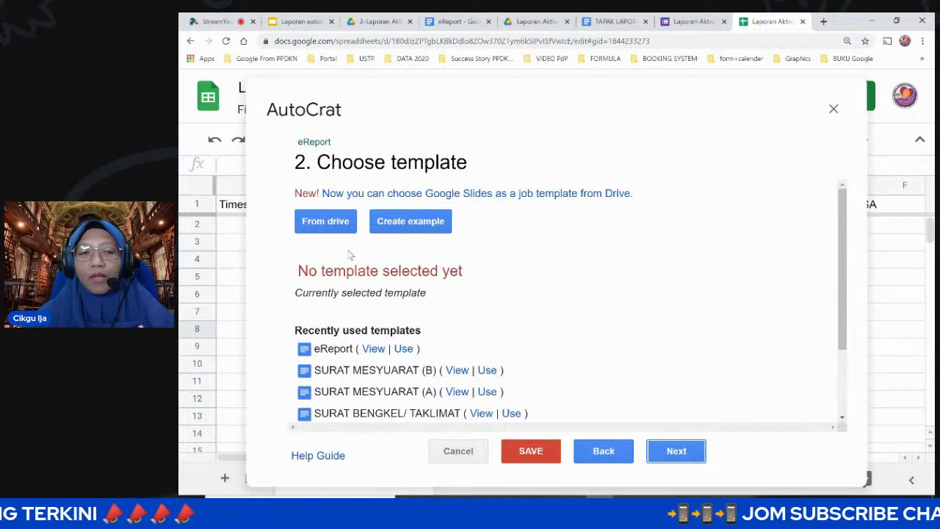
- Search Drive for 'laporan aktiviti' files to find the template
left_click(328, 221)
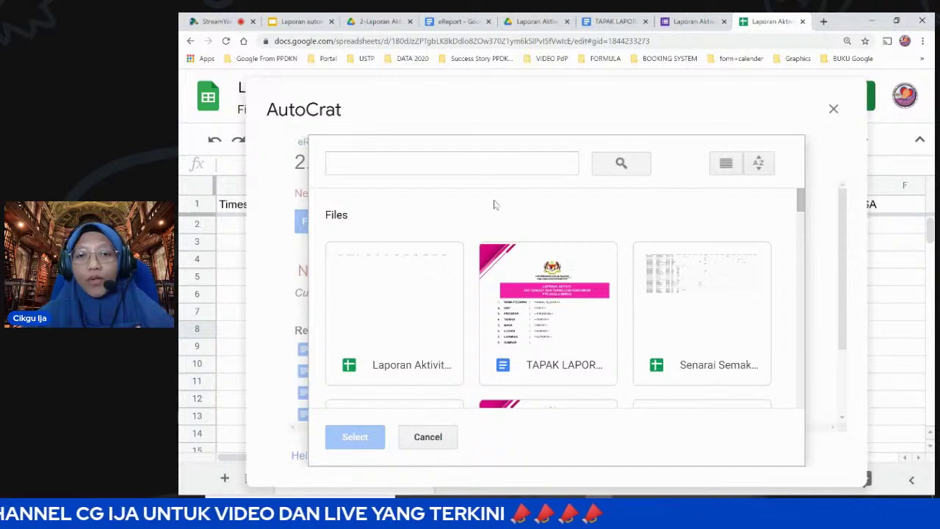
left_click(521, 159)
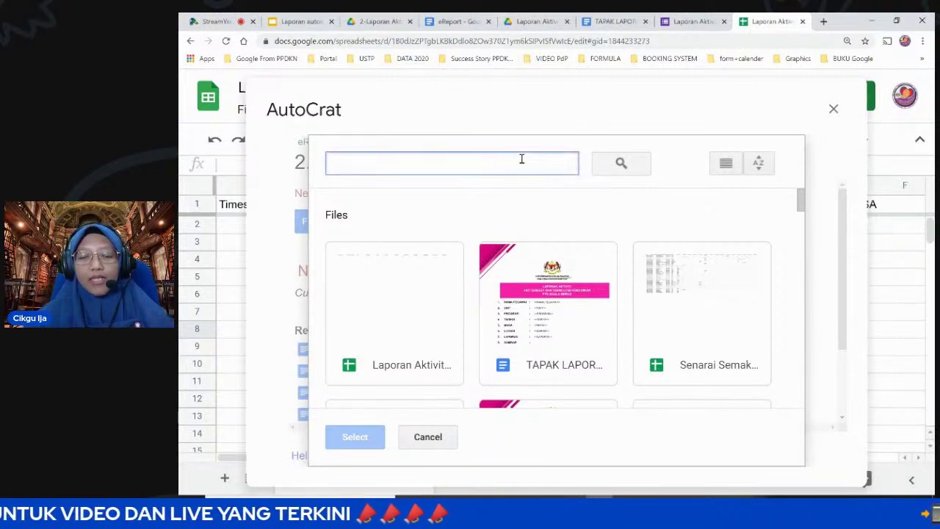
type("laporan aktiviti")
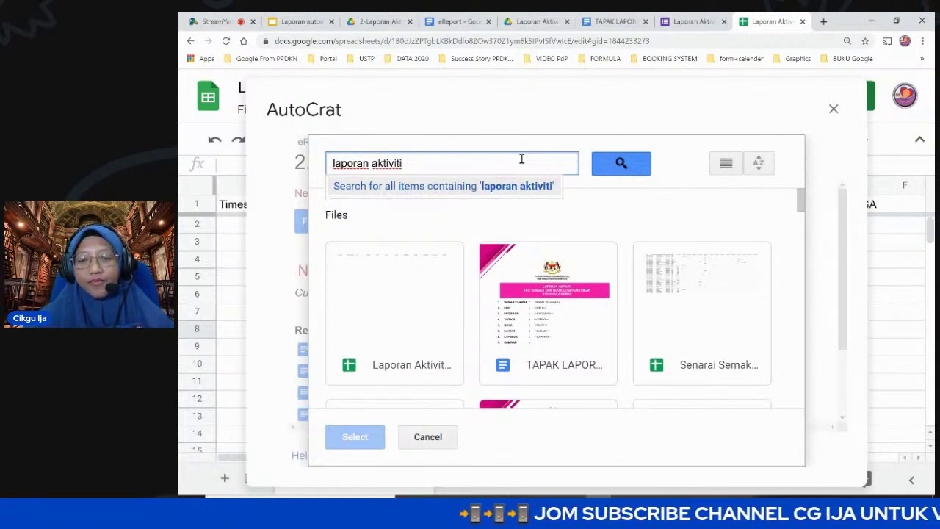
key("Return")
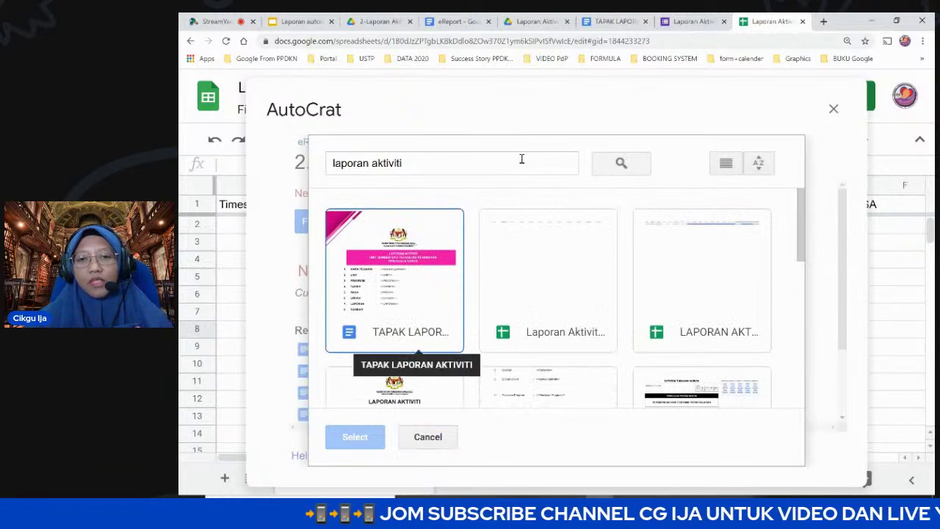
scroll(615, 294, "down", 3)
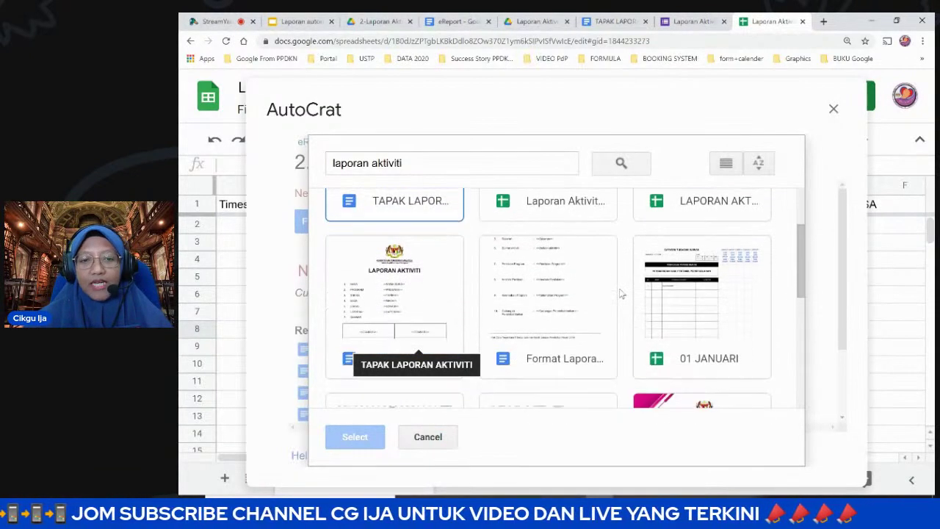
scroll(621, 294, "down", 1)
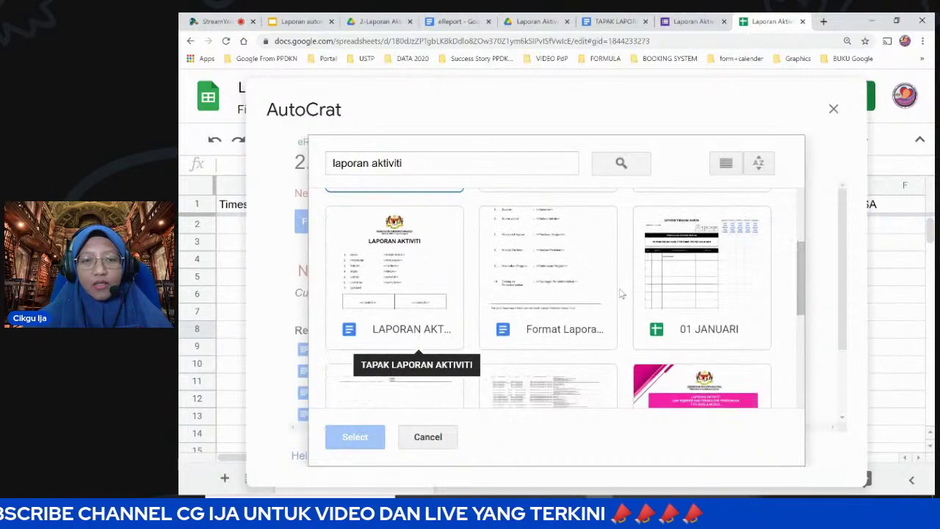
scroll(449, 245, "down", 2)
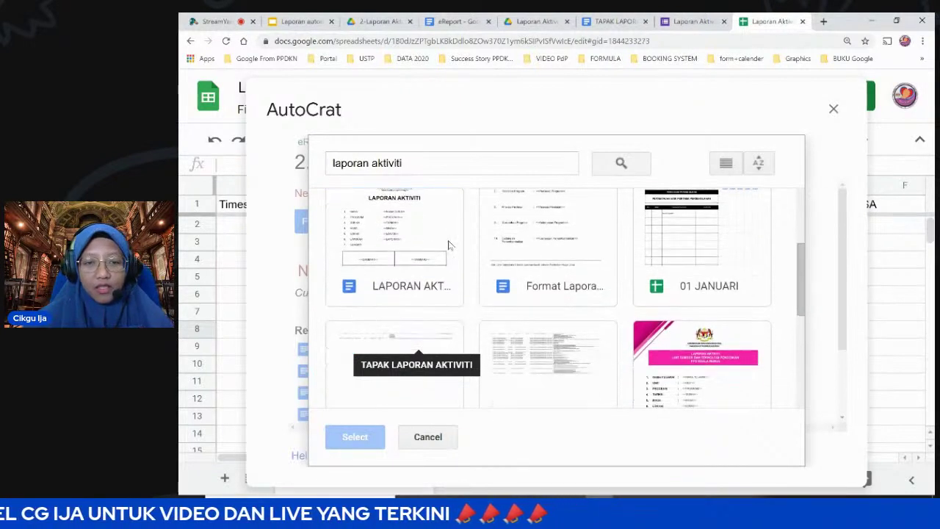
scroll(706, 328, "down", 1)
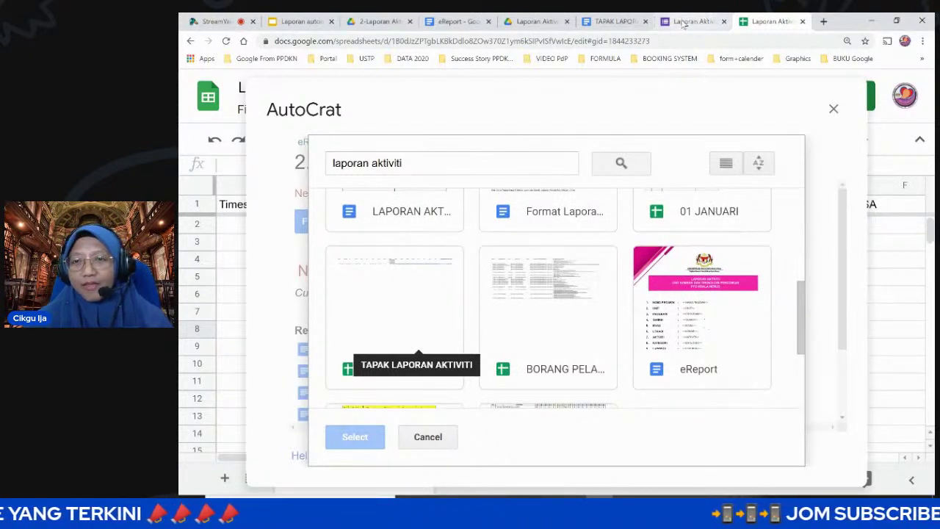
- Select and confirm the eReport document as the job's template, then view it
left_click(680, 310)
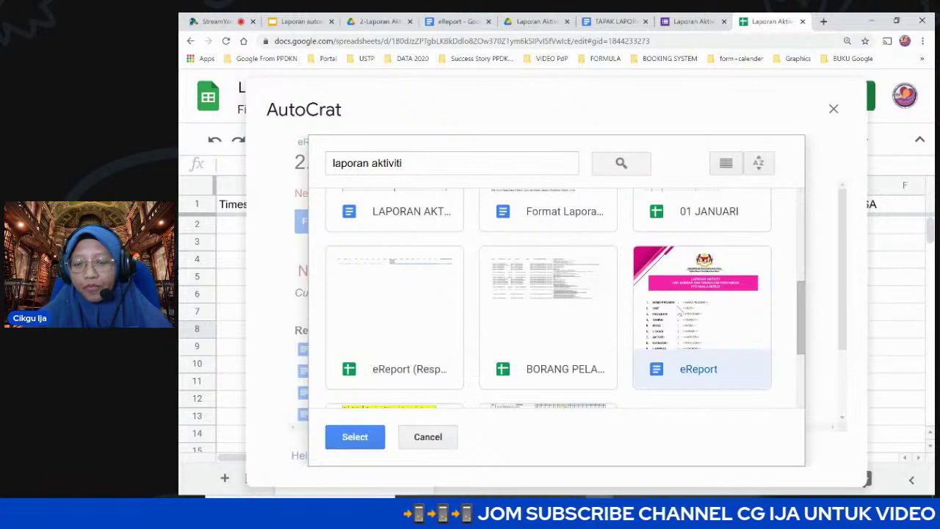
scroll(681, 311, "up", 4)
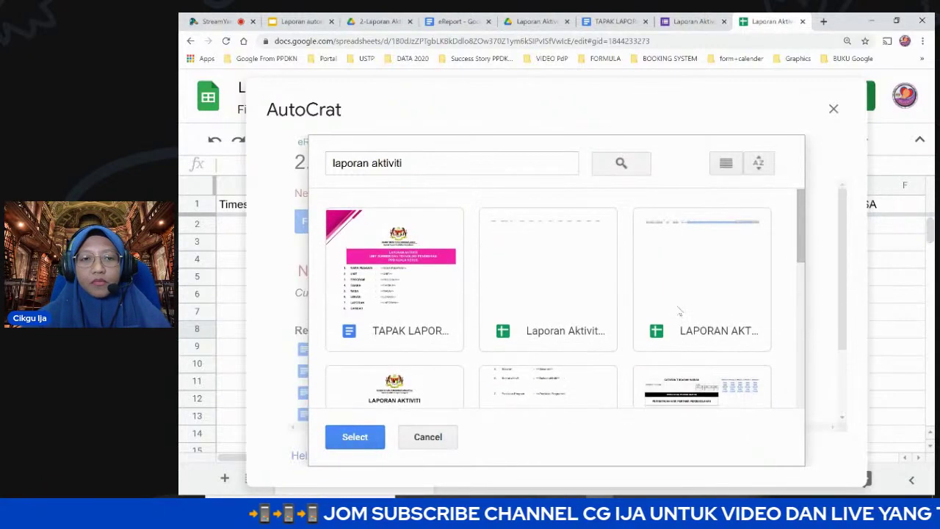
scroll(679, 312, "down", 2)
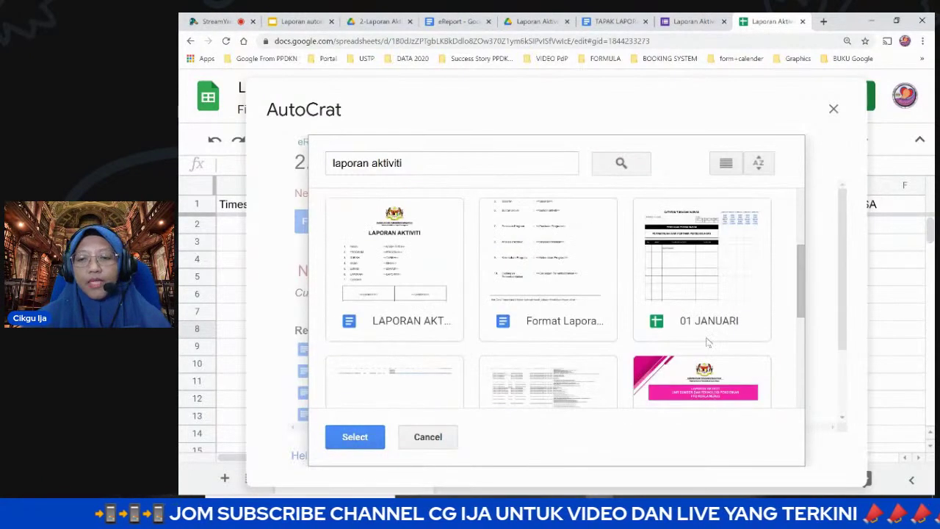
scroll(707, 341, "down", 3)
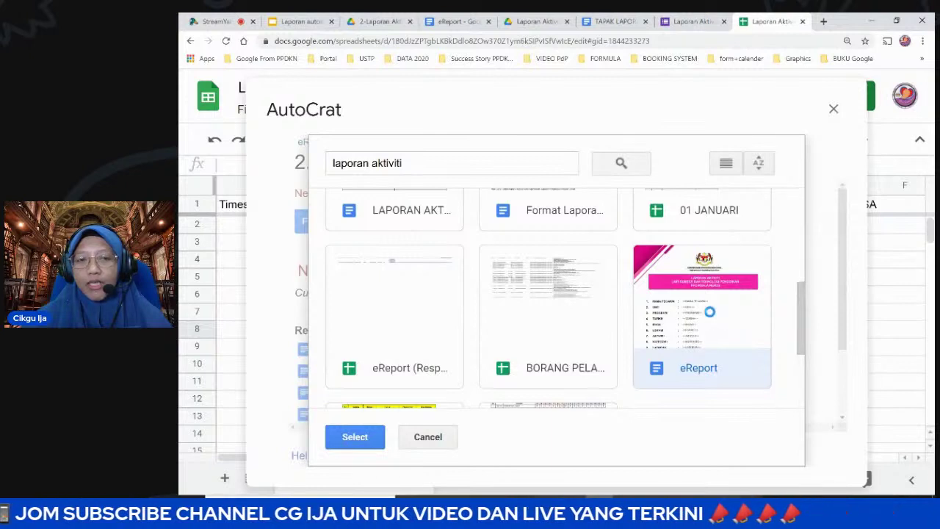
double_click(709, 311)
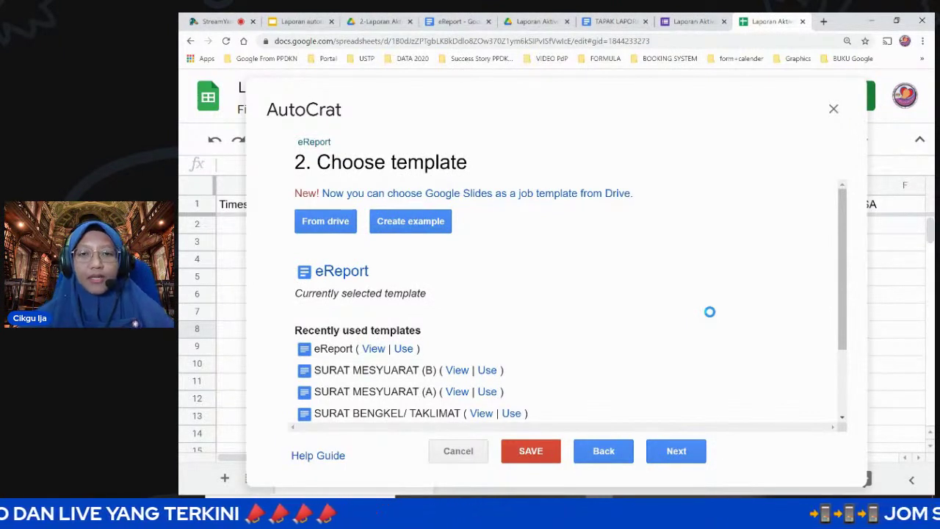
left_click(450, 24)
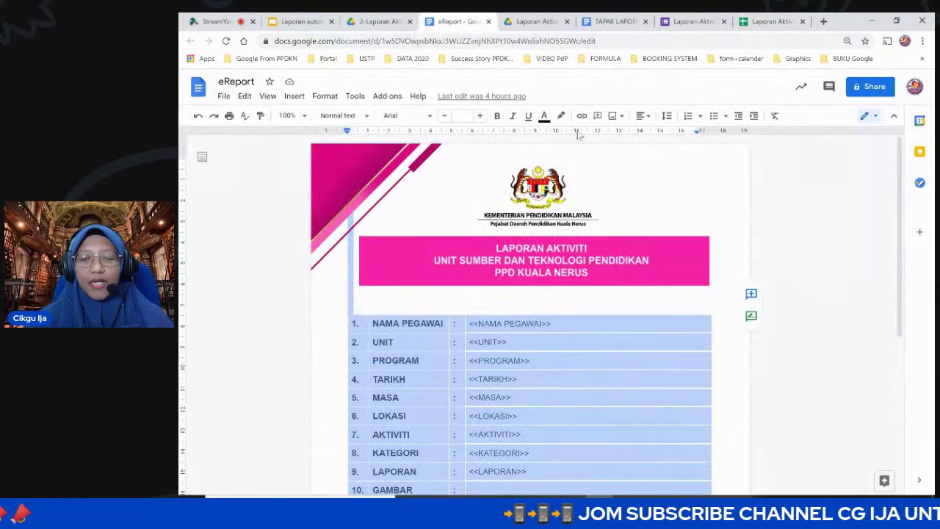
- Return to AutoCrat and advance to step 3, mapping tags to Form responses 1 columns
left_click(767, 21)
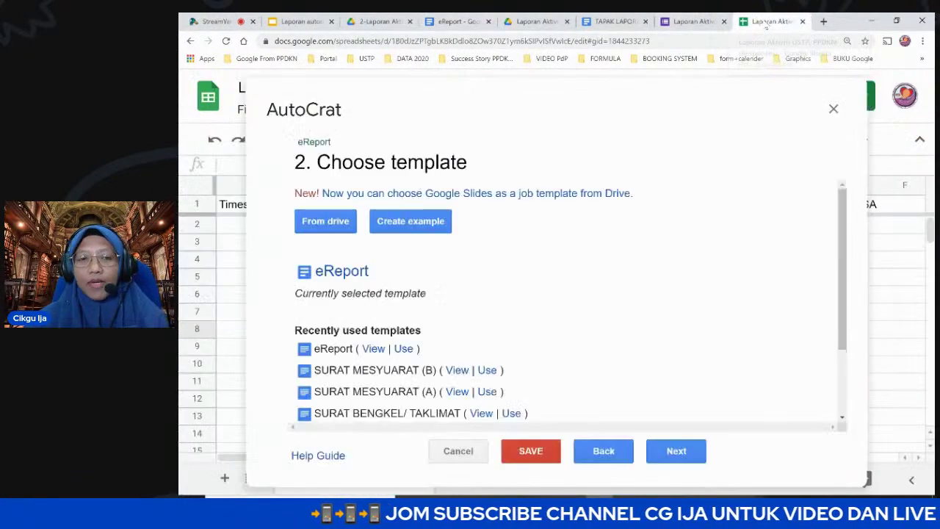
left_click(679, 453)
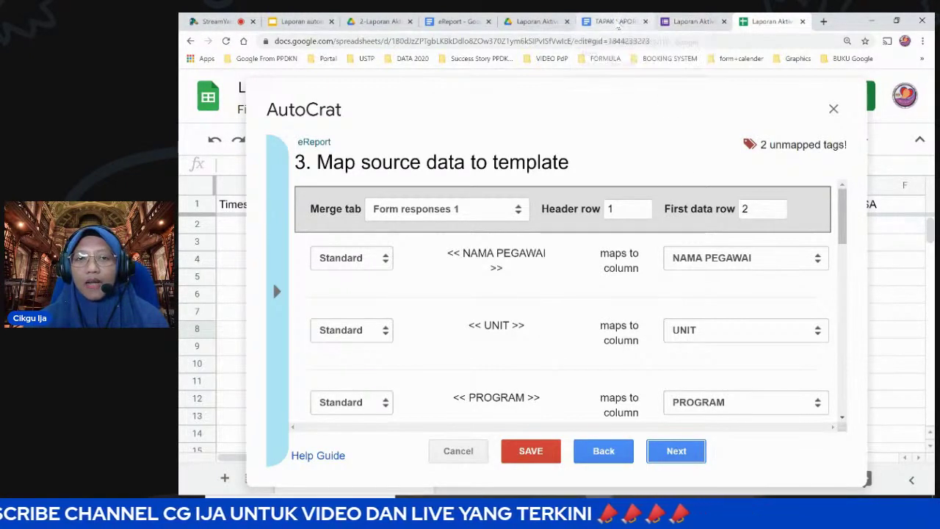
- Review the eReport document, close its tab, and scroll through the TAPAK LAPORAN AKTIVITI template
left_click(616, 22)
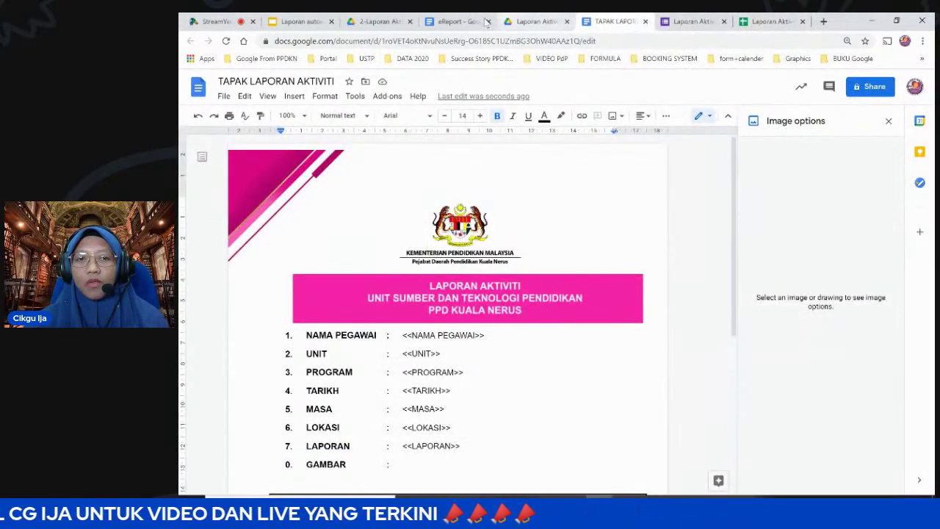
key("ctrl+plus")
left_click(457, 22)
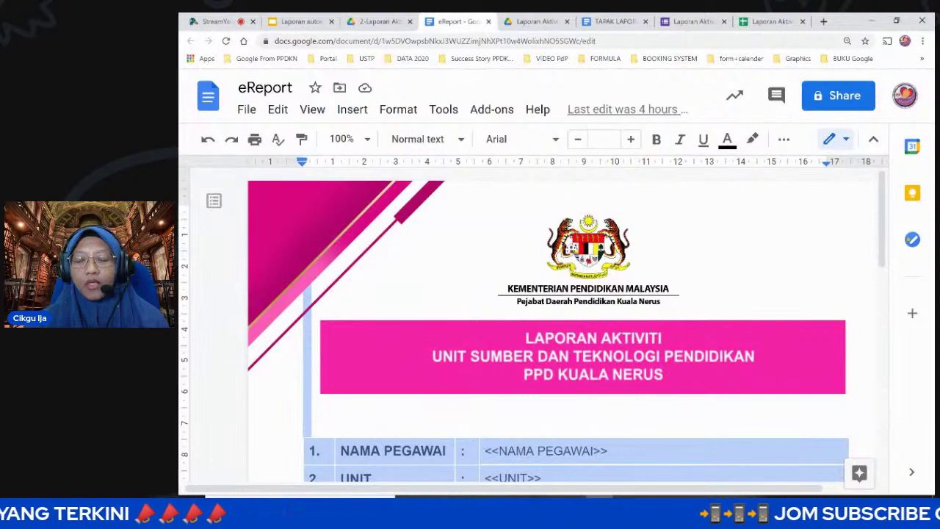
scroll(571, 249, "down", 6)
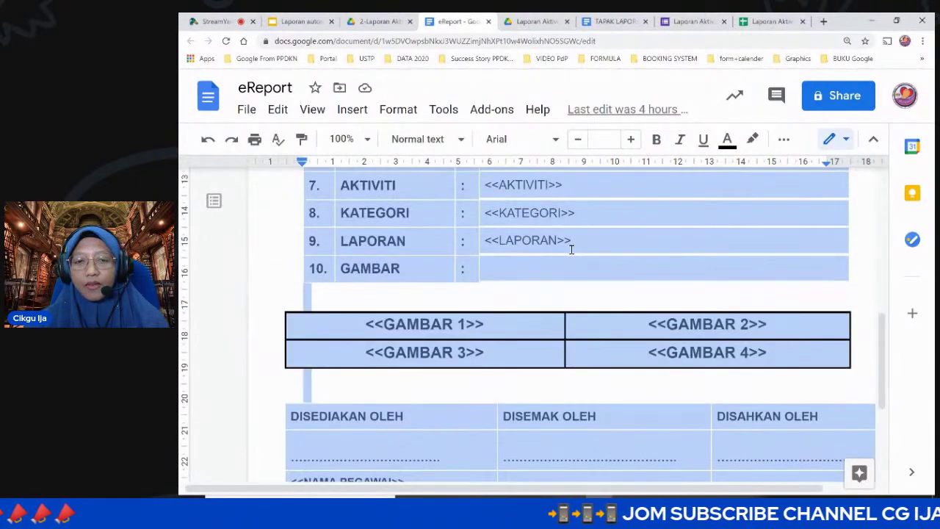
scroll(571, 250, "up", 2)
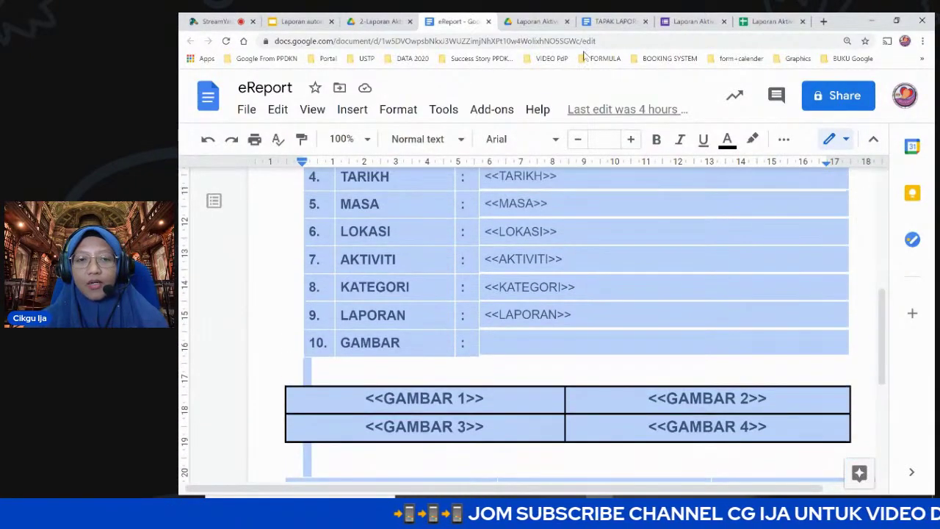
left_click(488, 22)
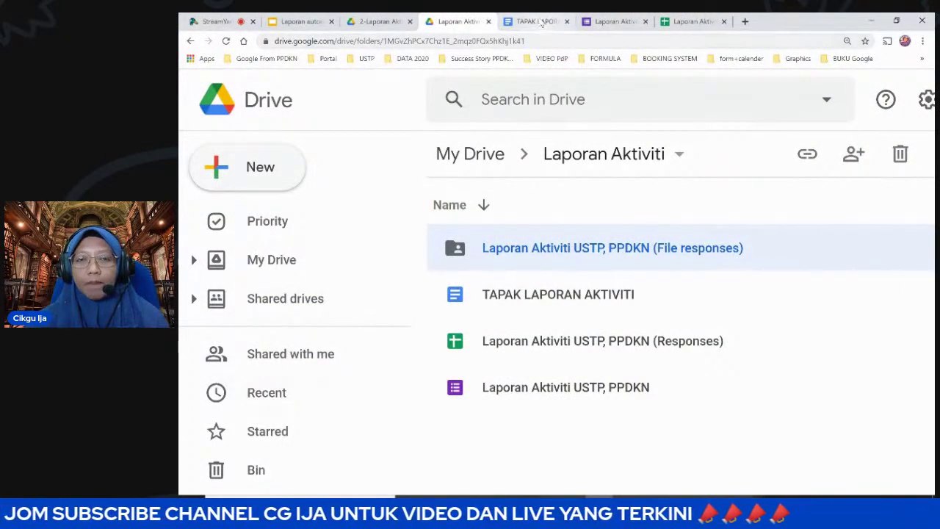
left_click(538, 22)
scroll(466, 285, "down", 5)
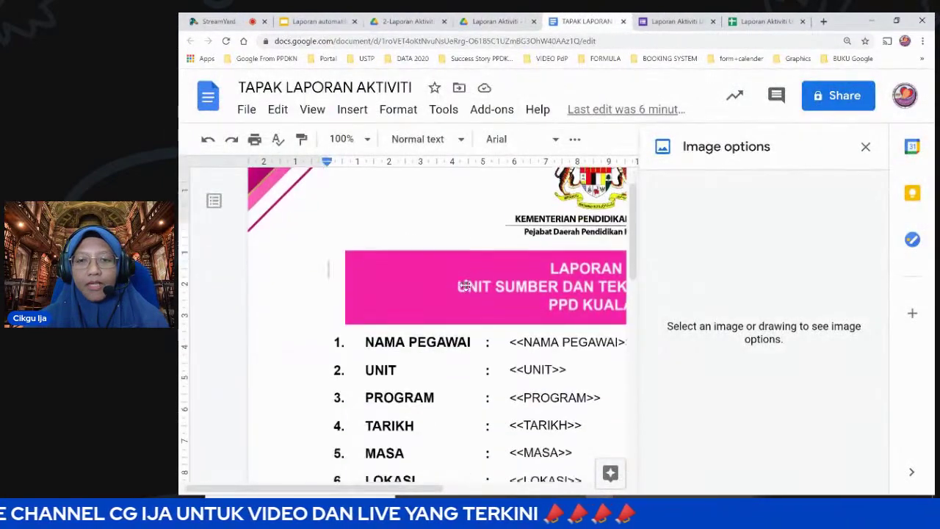
- Change the GAMBAR line's number from 0 to 8 in the template
left_click(867, 148)
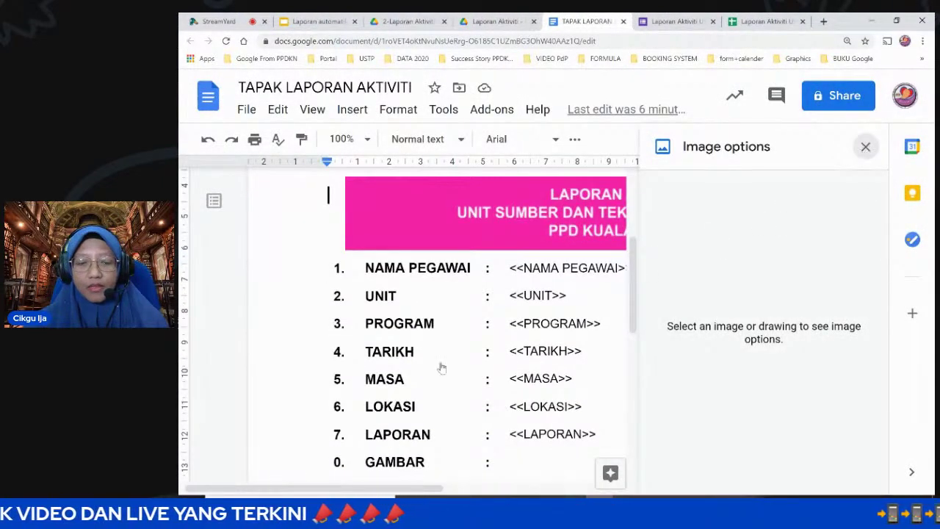
left_click(342, 461)
key("BackSpace")
type("8")
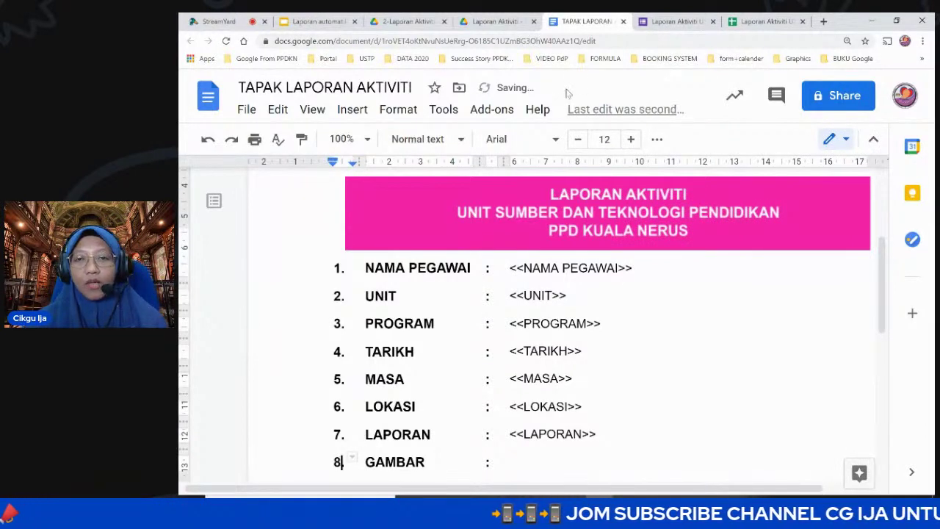
- Return to the responses sheet and go back to AutoCrat's Choose template step
left_click(674, 21)
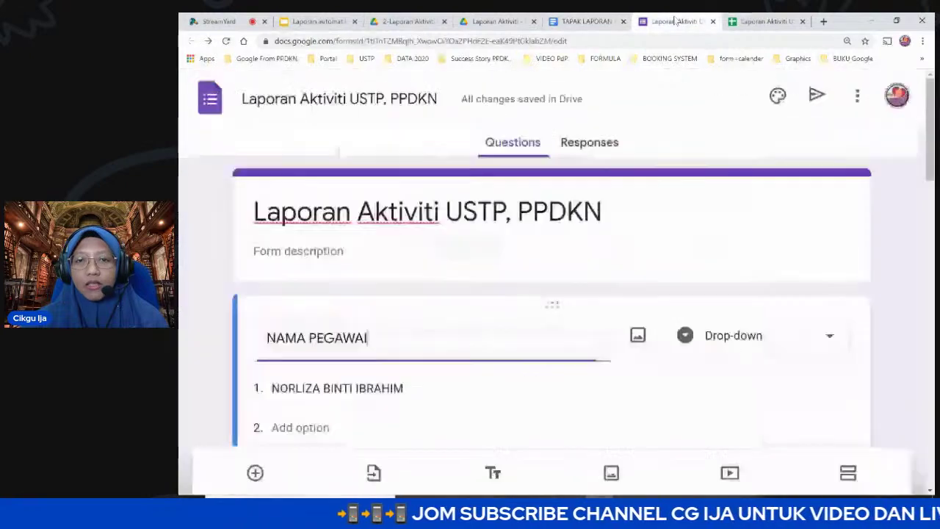
left_click(764, 22)
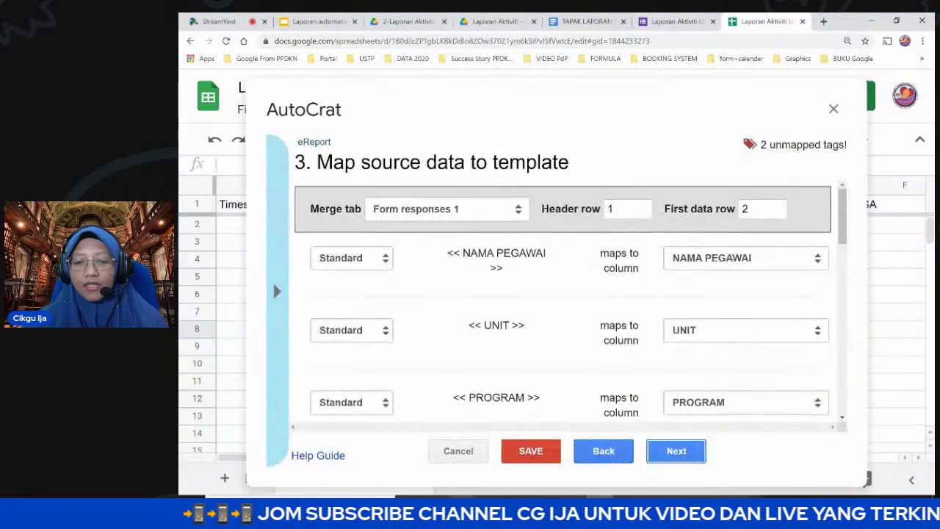
left_click(602, 451)
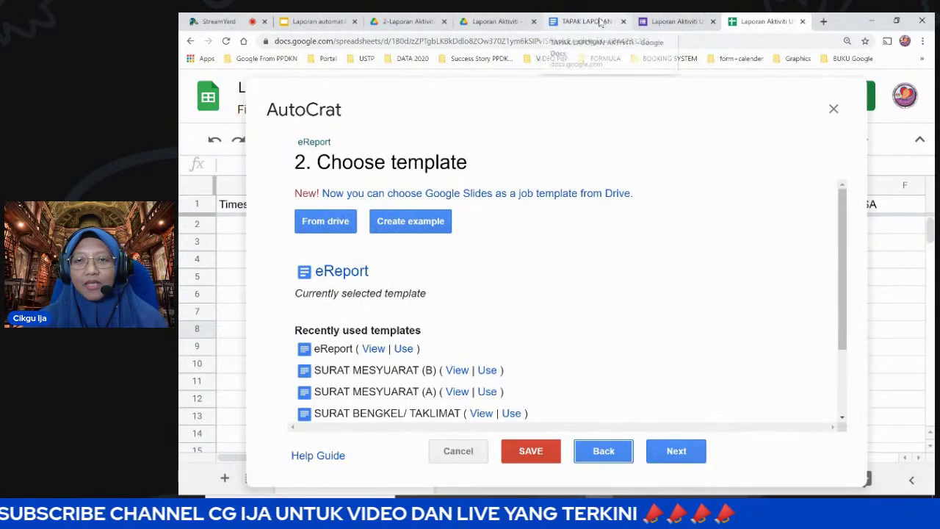
- Choose TAPAK LAPORAN AKTIVITI from Drive as the eReport template and advance to tag mapping
left_click(567, 22)
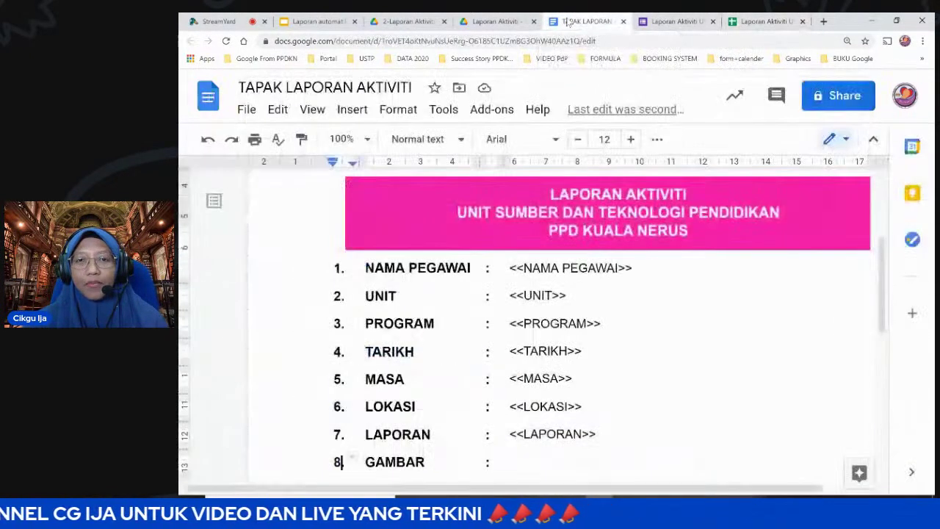
left_click(764, 21)
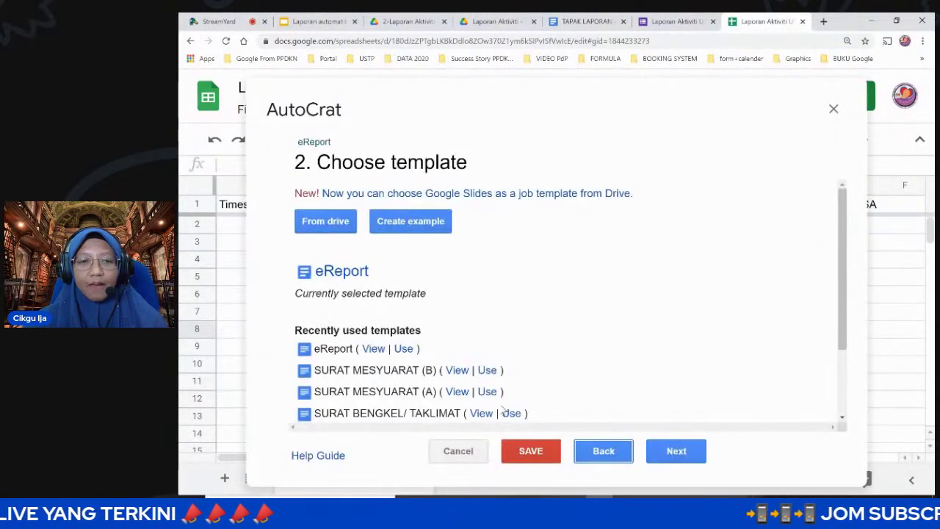
left_click(338, 232)
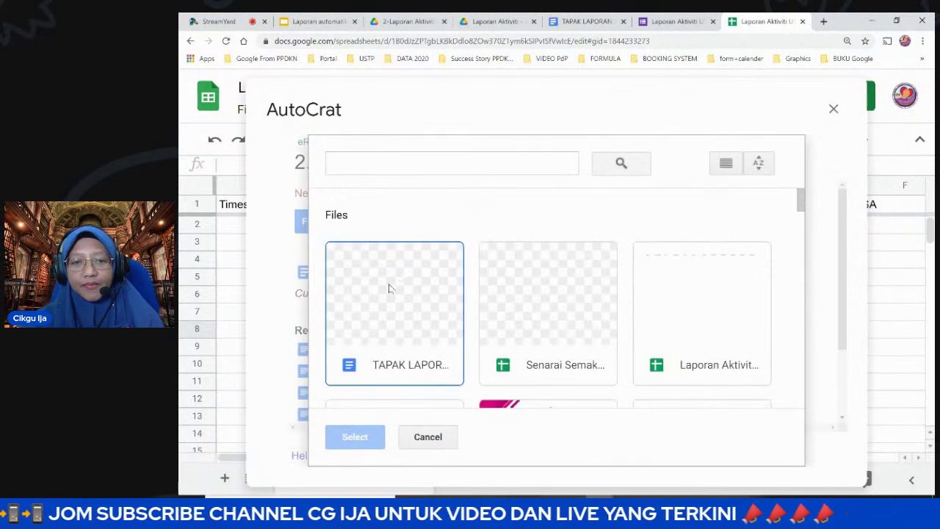
left_click(390, 288)
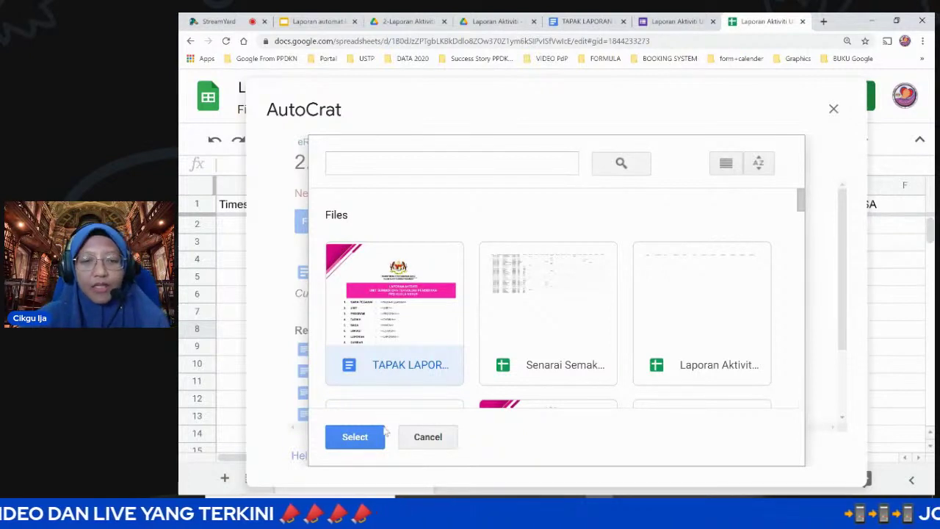
left_click(353, 437)
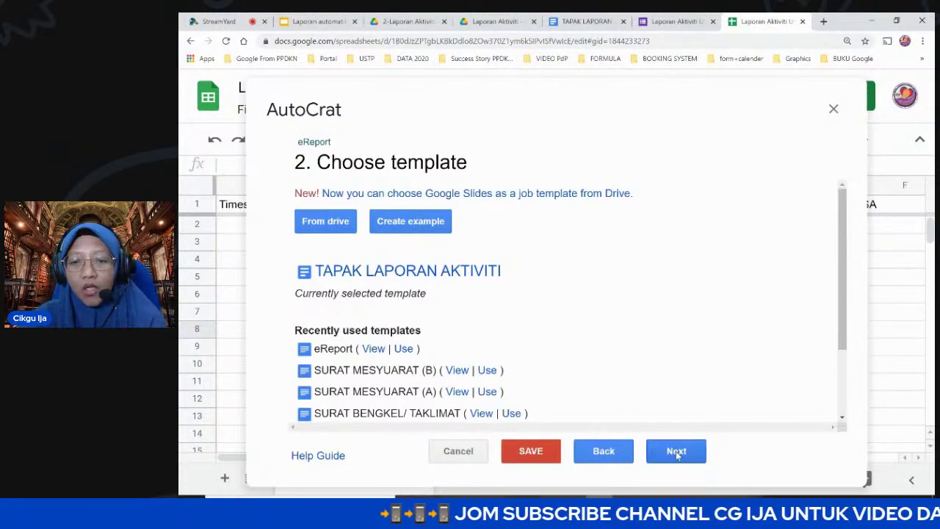
left_click(675, 450)
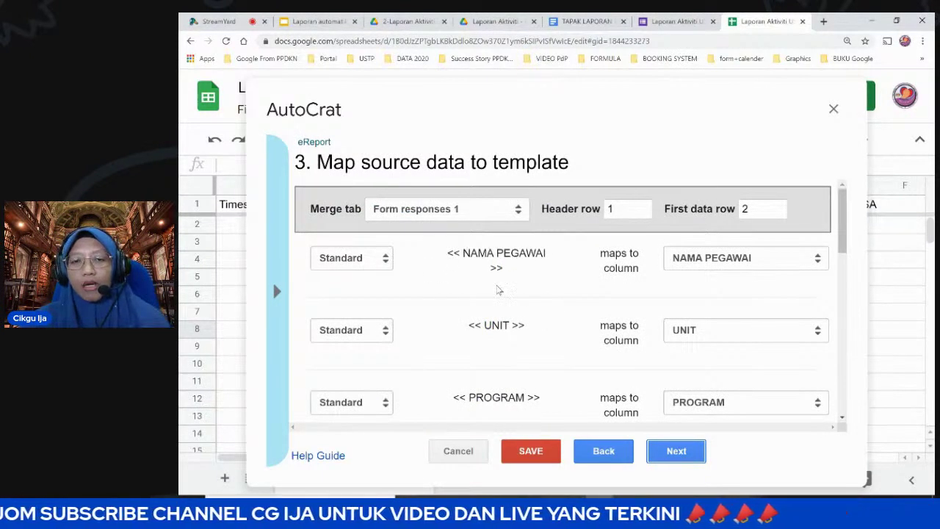
scroll(513, 375, "down", 1)
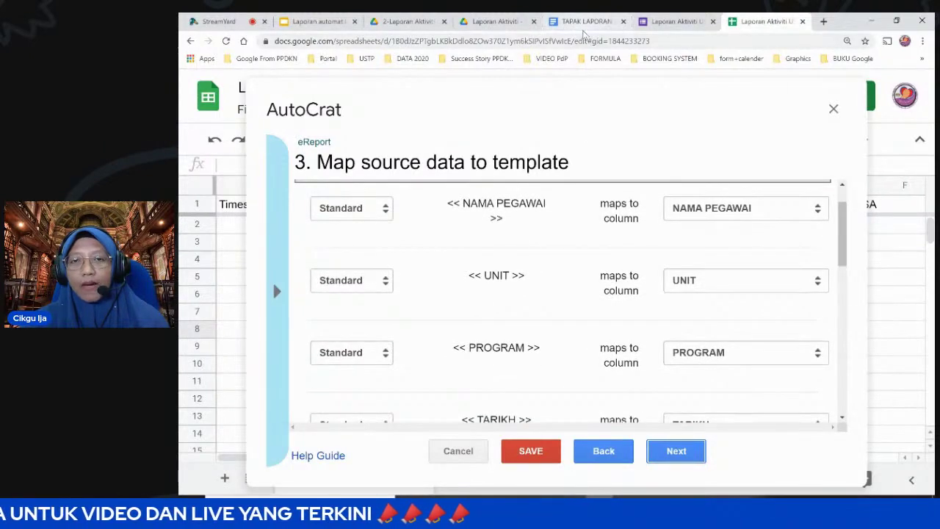
left_click(586, 21)
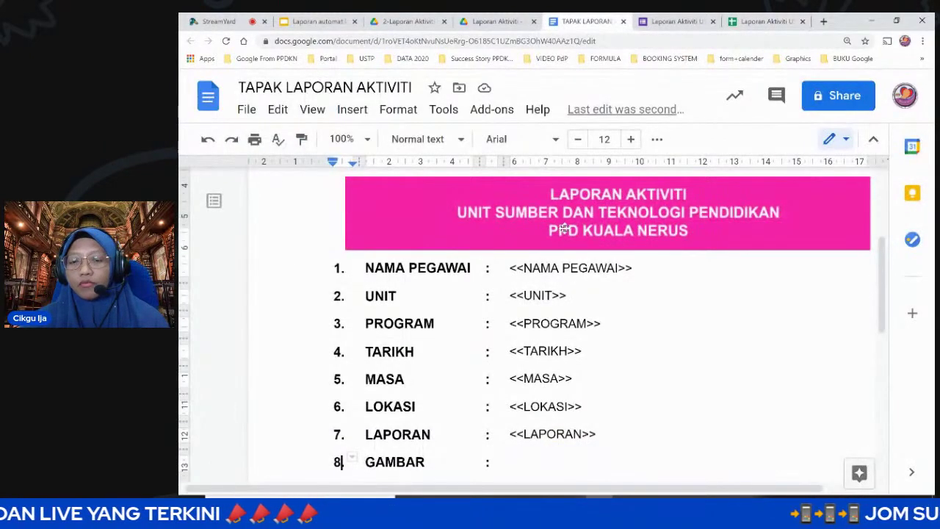
scroll(564, 229, "down", 2)
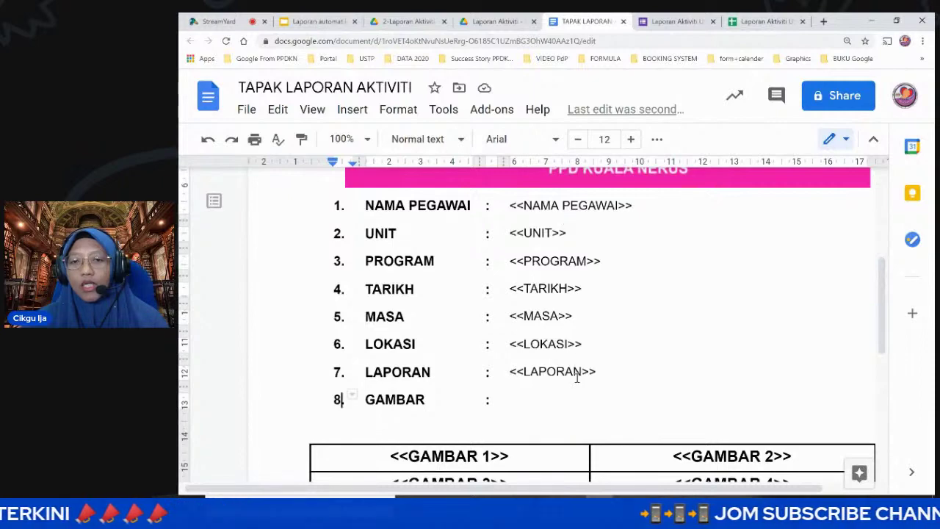
left_click(762, 21)
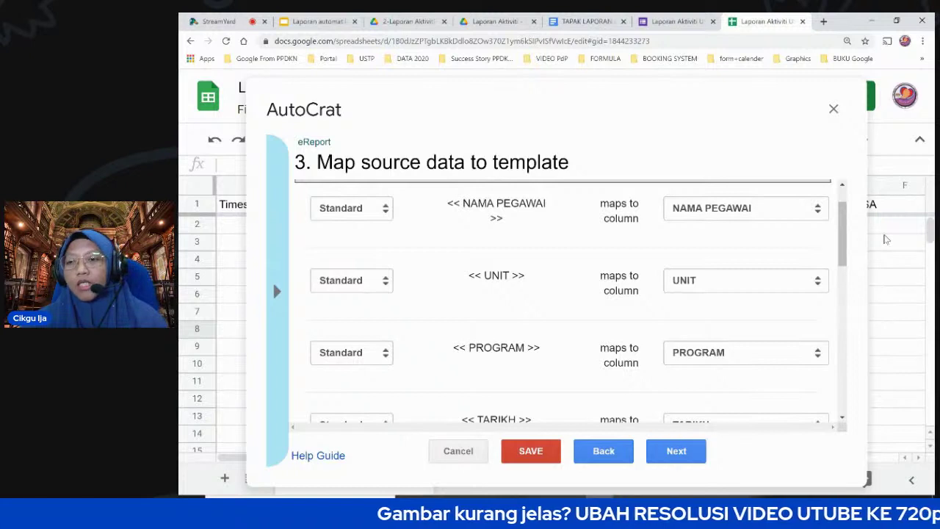
left_click(885, 224)
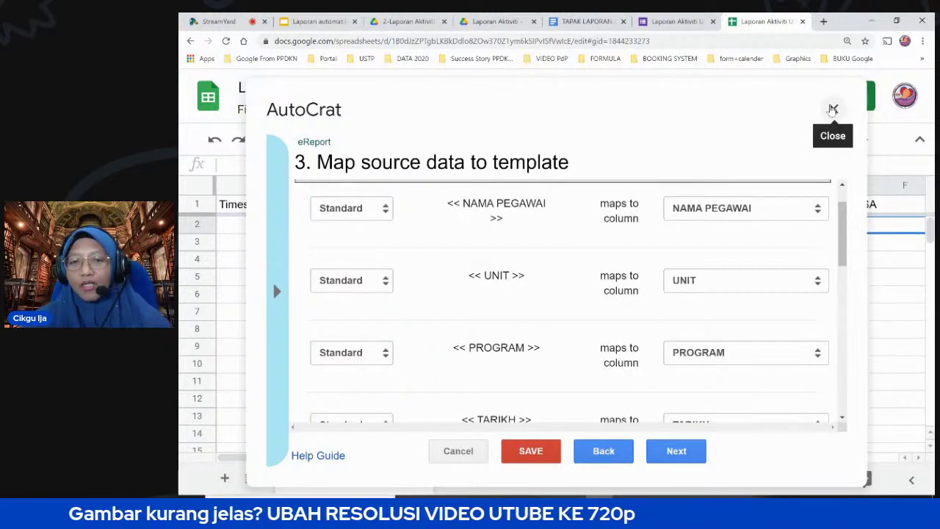
- Close AutoCrat and select M1, the first empty header cell after GAMBAR 4
left_click(832, 109)
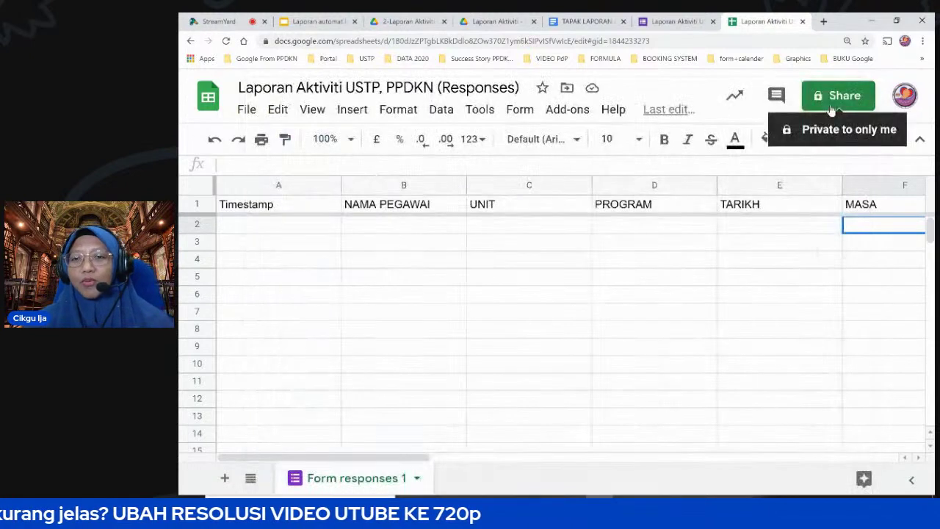
left_click(819, 242)
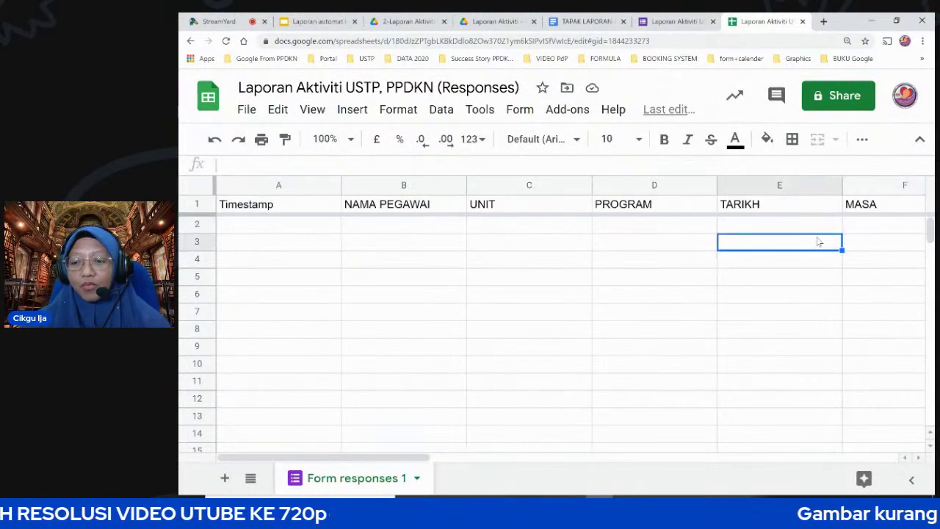
key("Up")
key("Right")
key("Right")
key("Right")
key("Right")
key("Right")
key("Right")
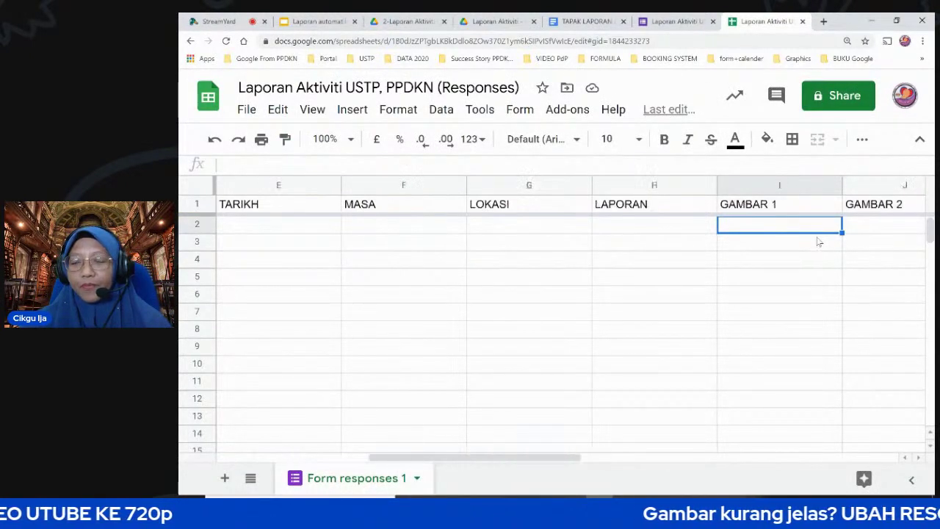
key("Right")
key("Right")
key("Right")
key("Right")
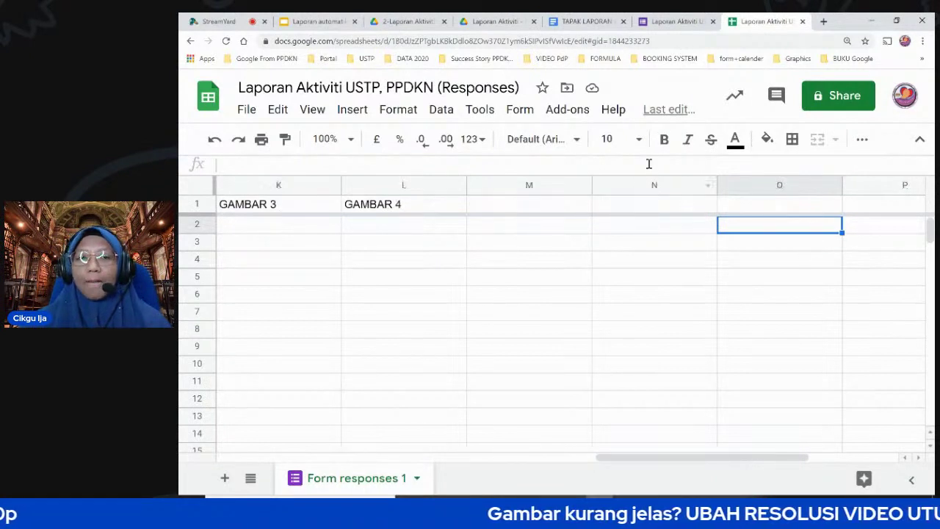
left_click(541, 198)
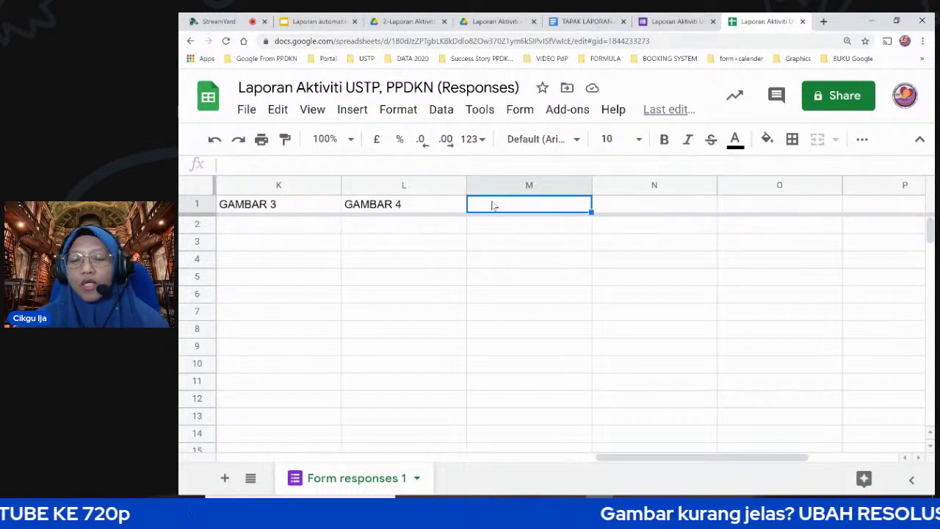
- Copy the ARRAYFORMULA from StreamYard's private chat and go back to the responses sheet
left_click(224, 21)
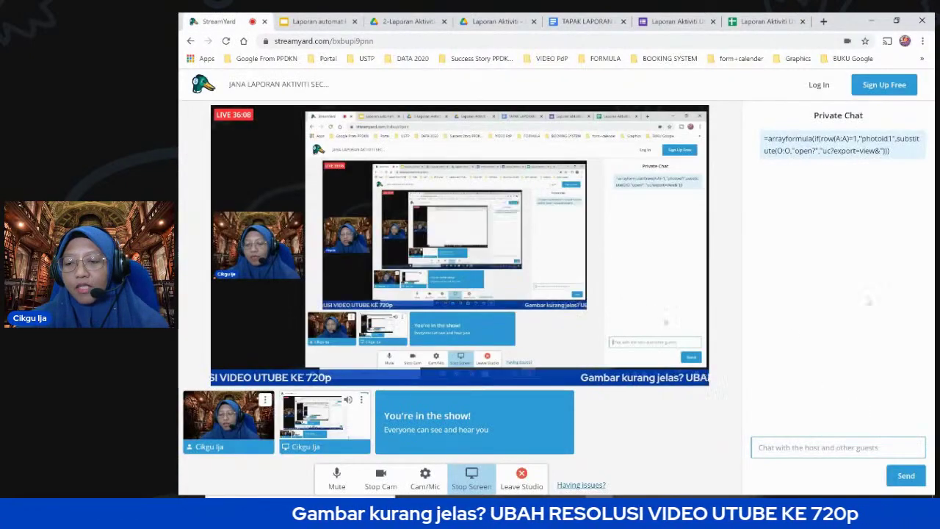
left_click_drag(896, 157, 760, 142)
key("ctrl+c")
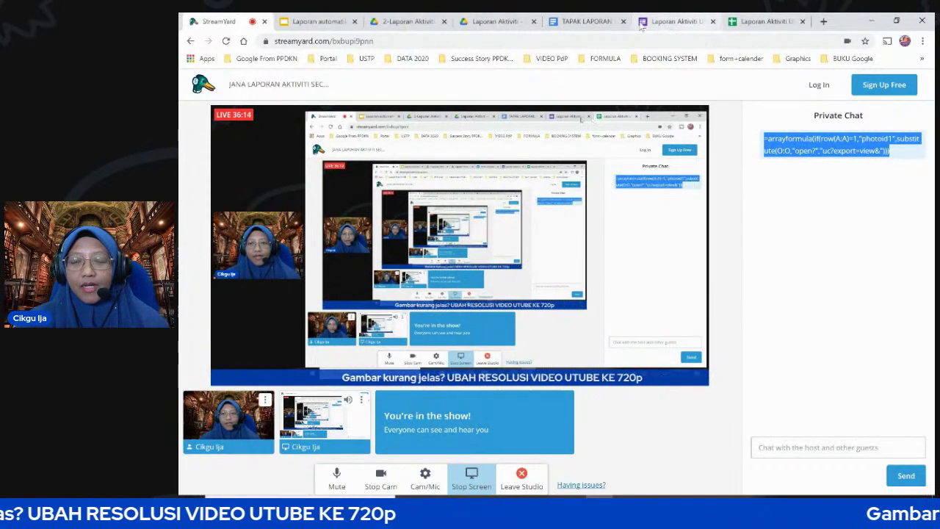
left_click(762, 22)
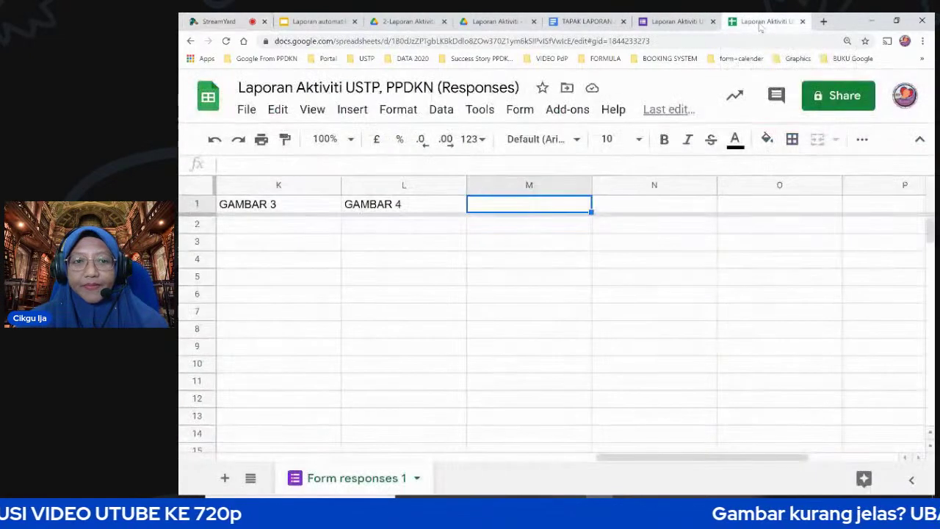
- Paste the ARRAYFORMULA into M1 and change its header label from photoid1 to Foto1
double_click(544, 208)
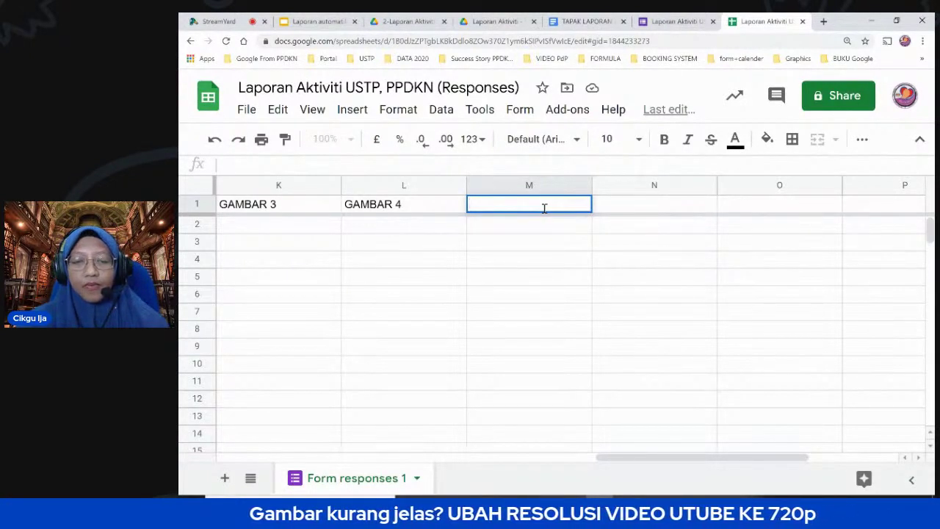
key("ctrl+v")
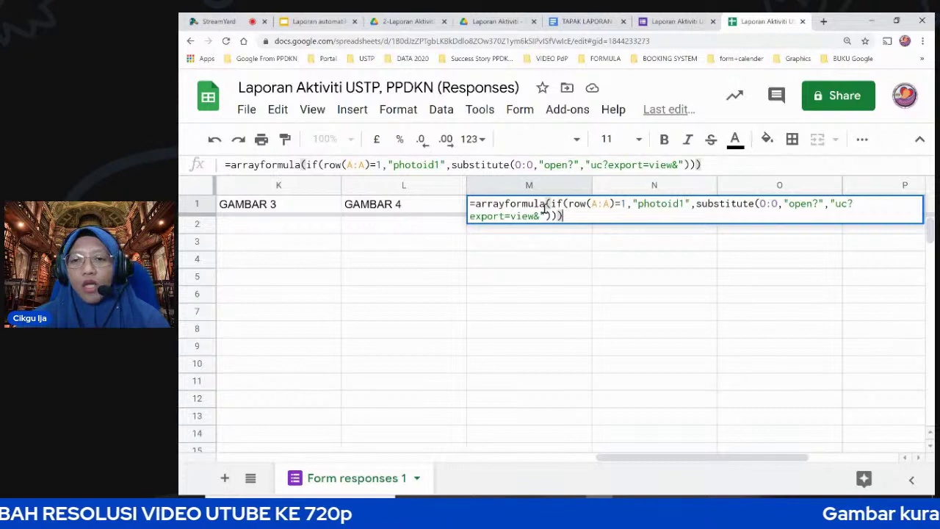
left_click(678, 204)
key("BackSpace")
key("BackSpace")
key("BackSpace")
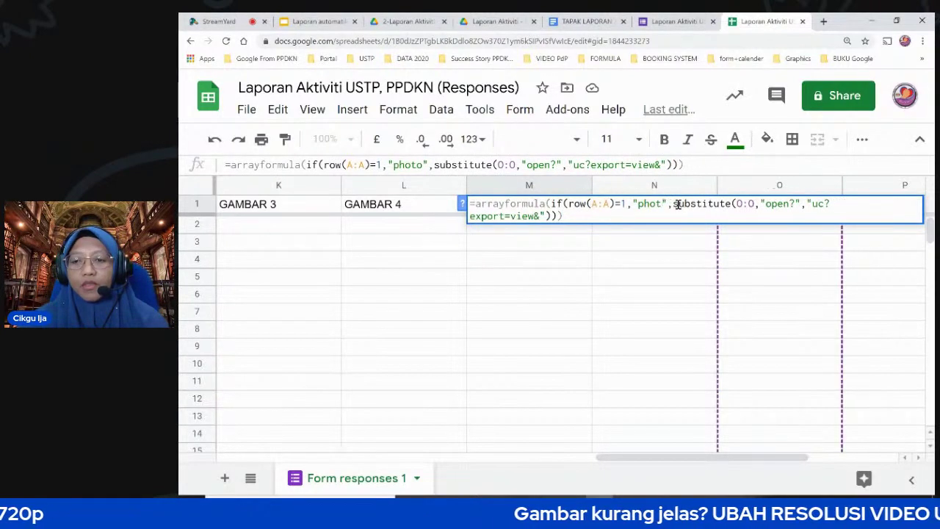
key("BackSpace")
key("BackSpace")
key("BackSpace")
key("BackSpace")
key("BackSpace")
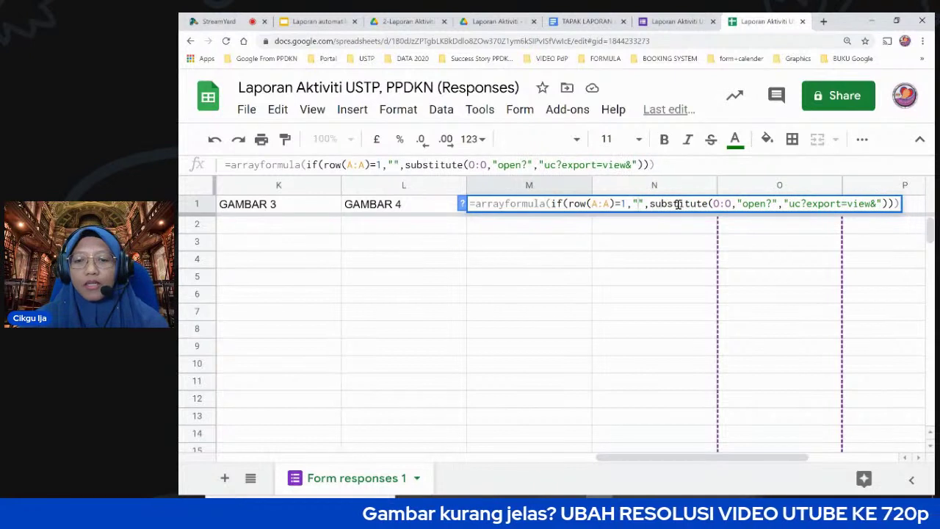
type("Foto1")
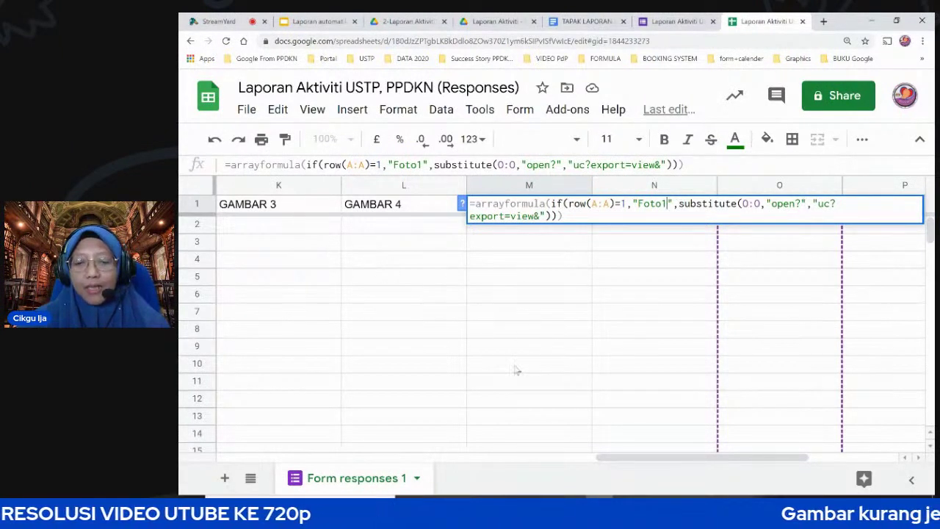
left_click_drag(670, 457, 577, 462)
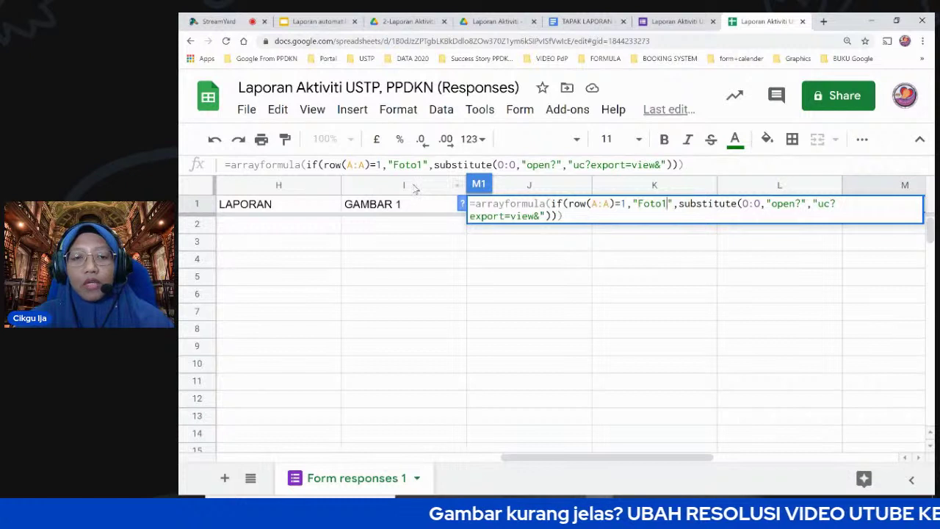
- Change the substitute range from 0:0 to I:I and commit the M1 formula
left_click(744, 206)
key("Delete")
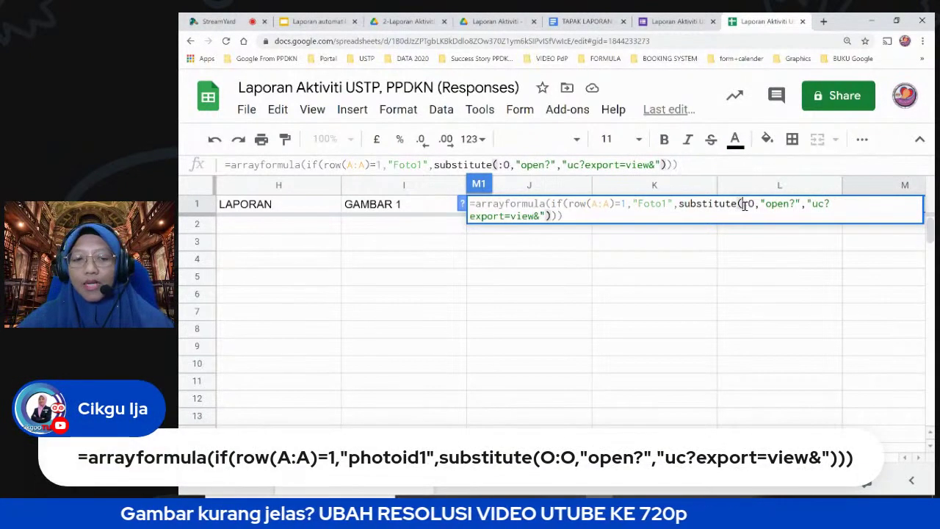
type("I")
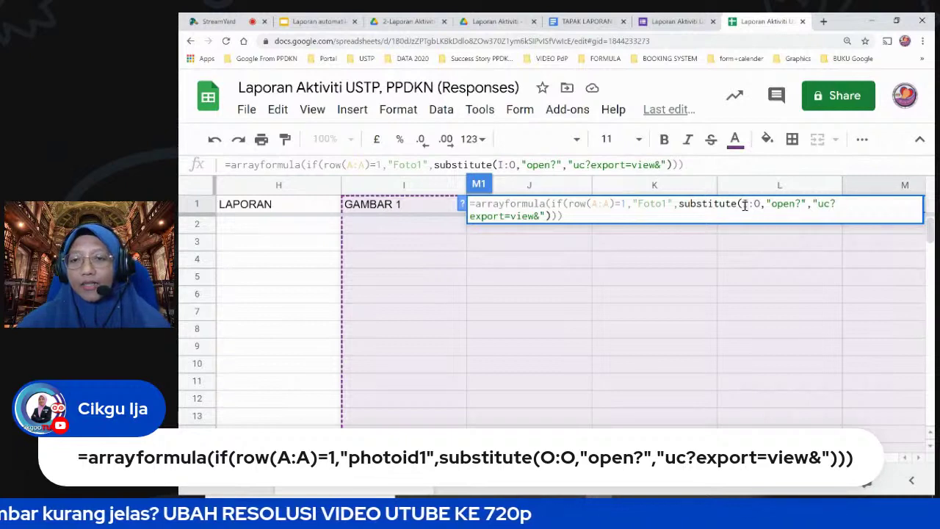
key("Right")
key("Right")
key("BackSpace")
type("I")
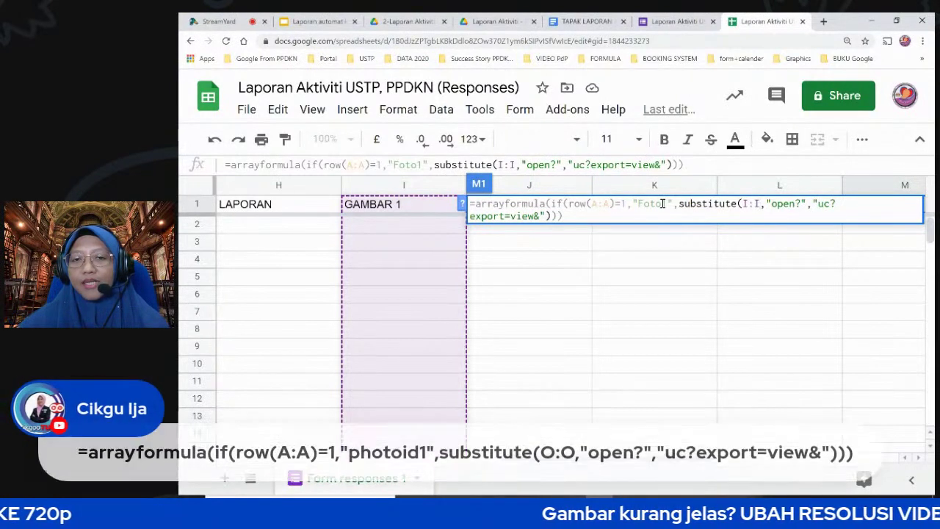
key("Return")
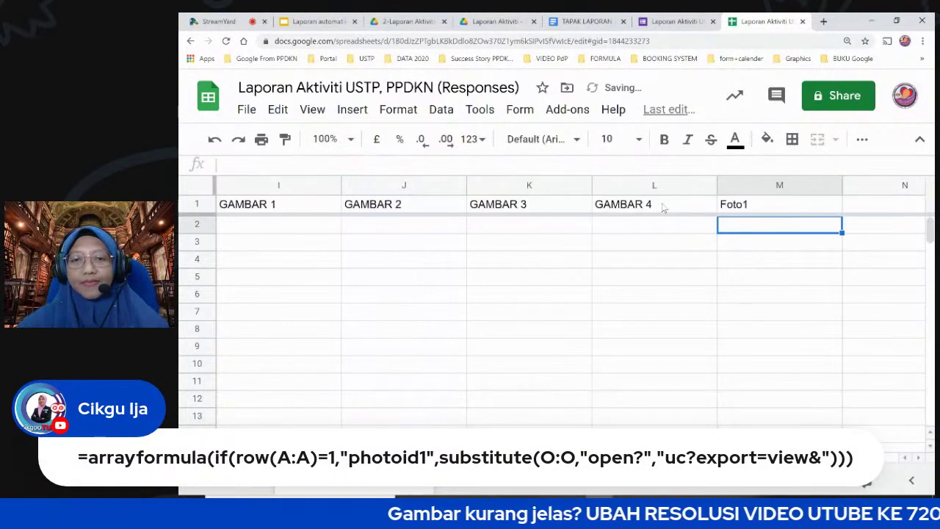
left_click(773, 208)
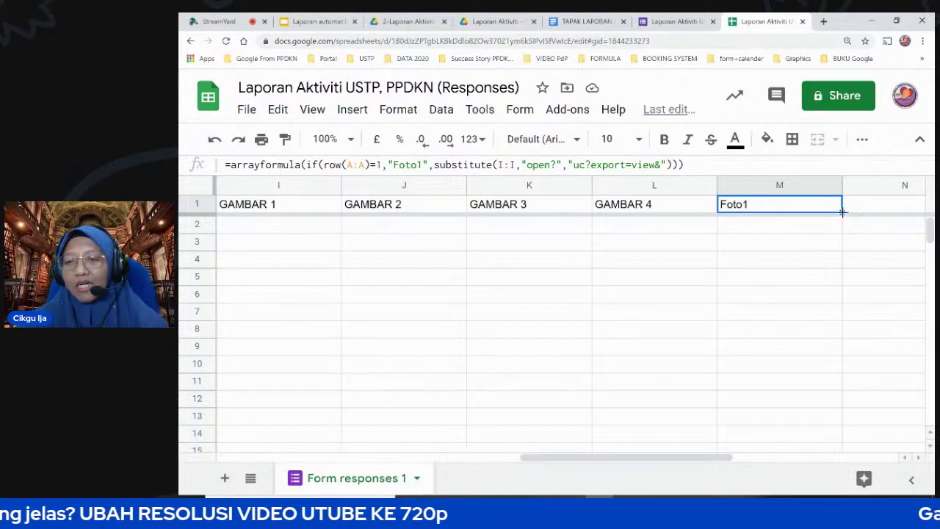
- Fill M1's formula across to P1 and retitle N1's header as Foto2
left_click_drag(845, 210, 801, 234)
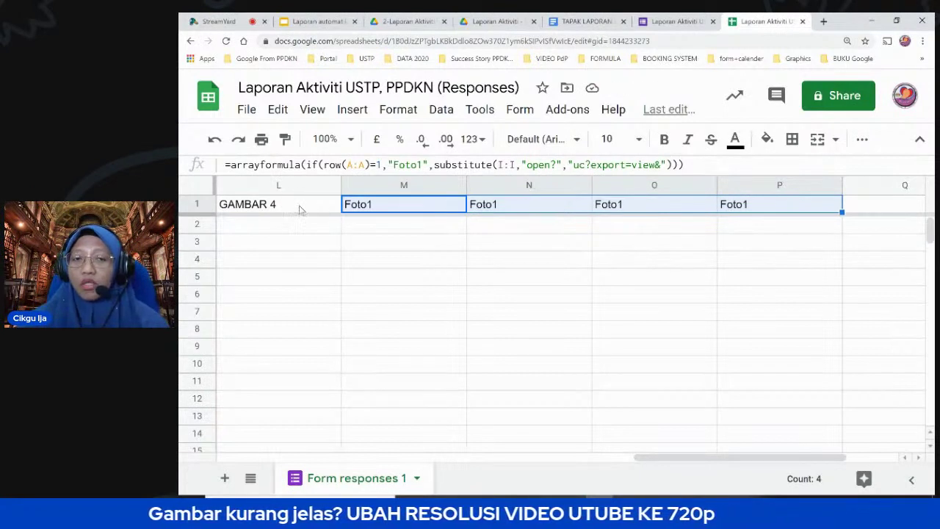
left_click(506, 208)
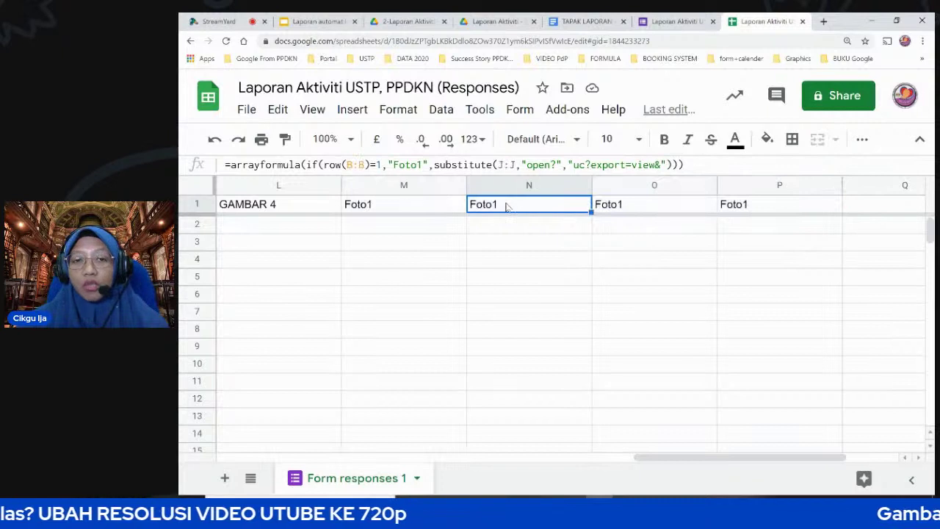
left_click(417, 164)
key("BackSpace")
type("2")
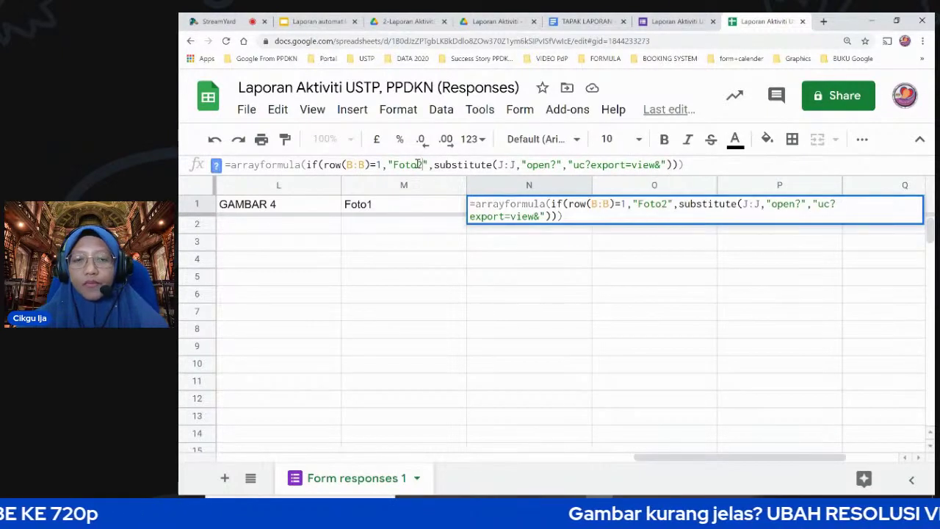
key("Return")
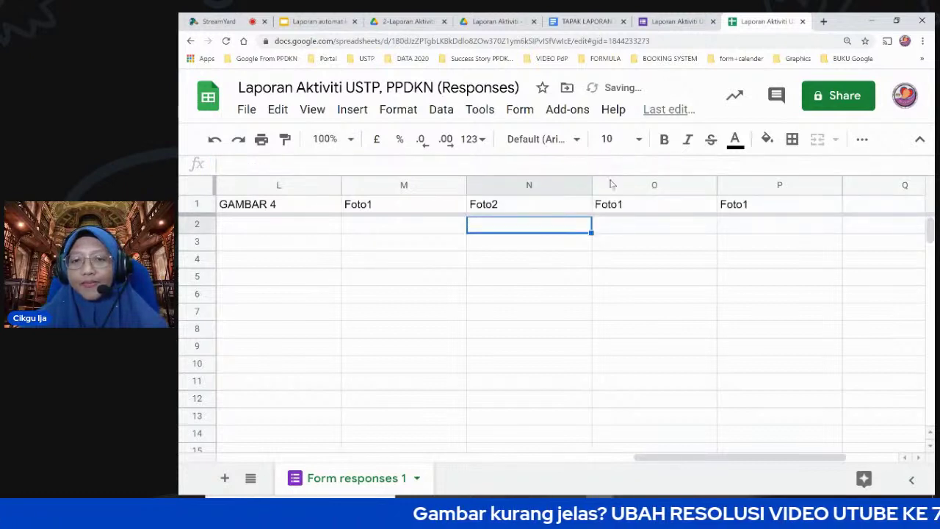
- Retitle O1 as Foto3 and P1 as Foto4, then review M1's formula
left_click(646, 212)
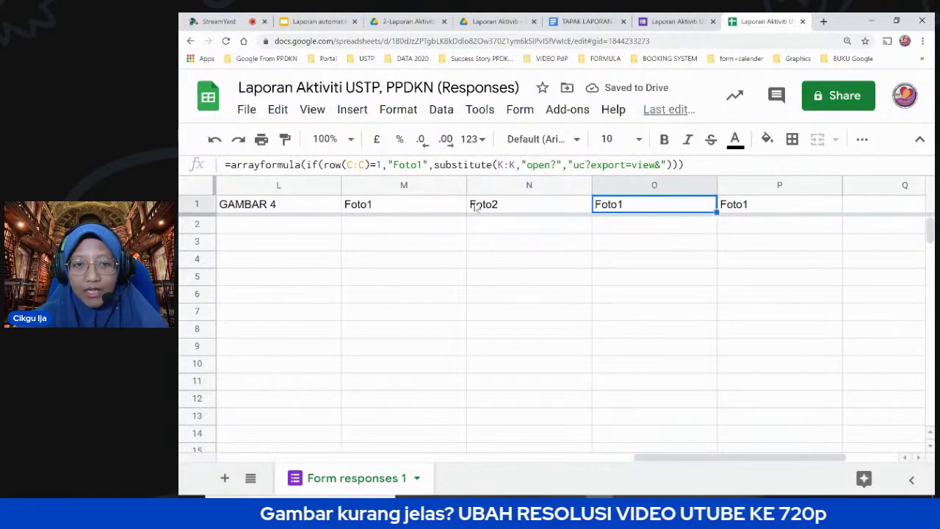
left_click(420, 164)
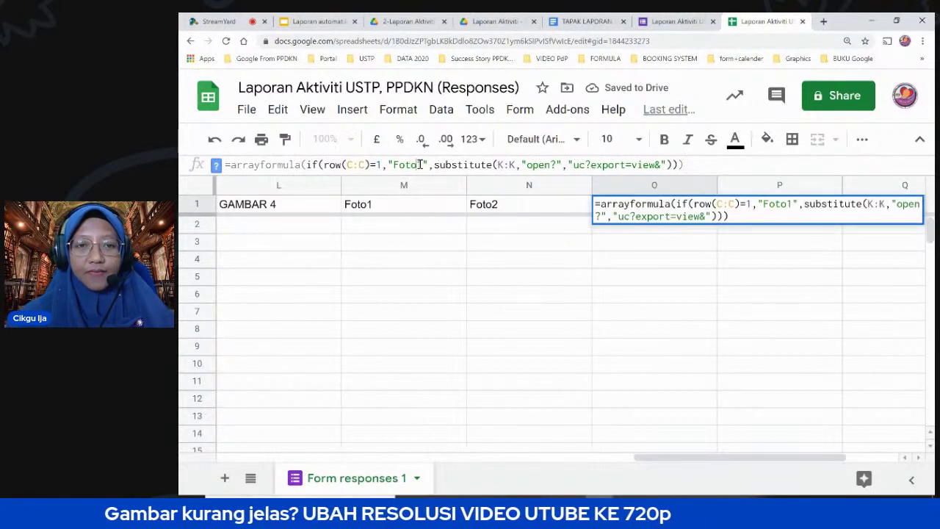
key("BackSpace")
type("3")
key("Return")
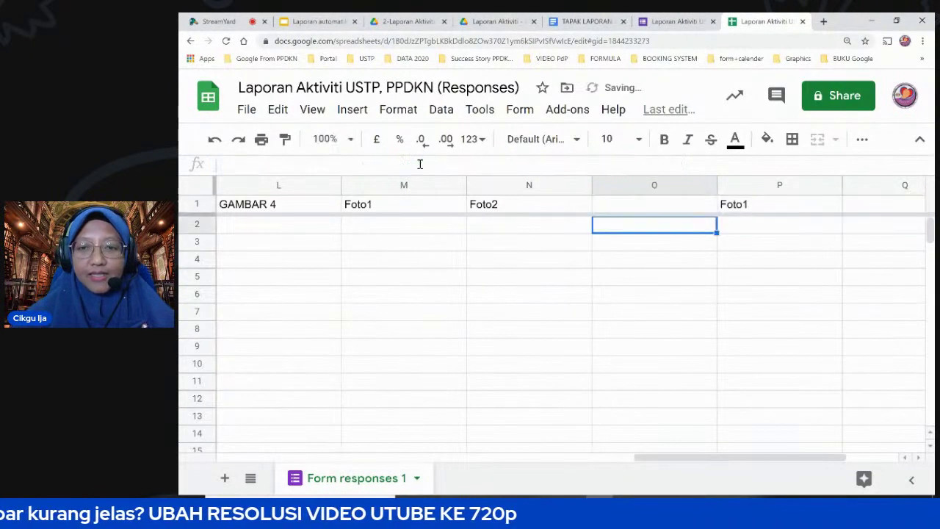
left_click(756, 205)
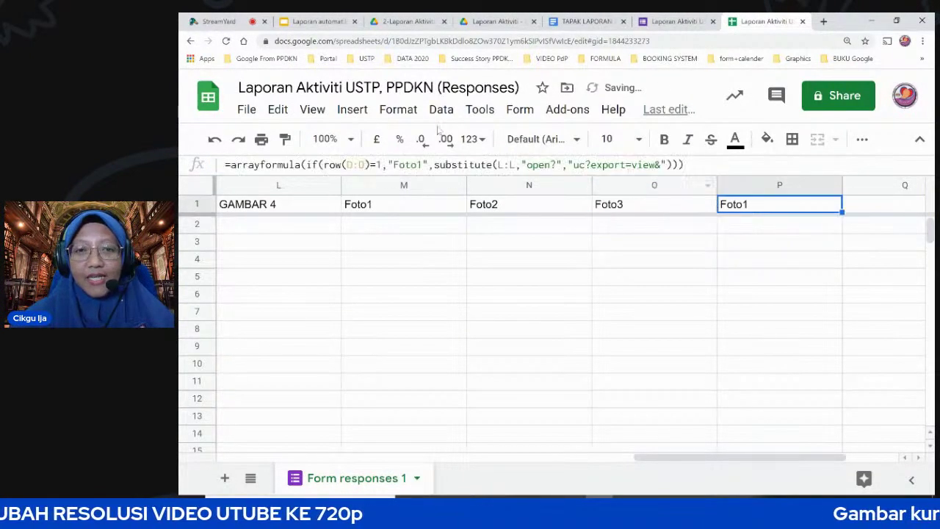
left_click(423, 164)
key("BackSpace")
type("4")
key("Return")
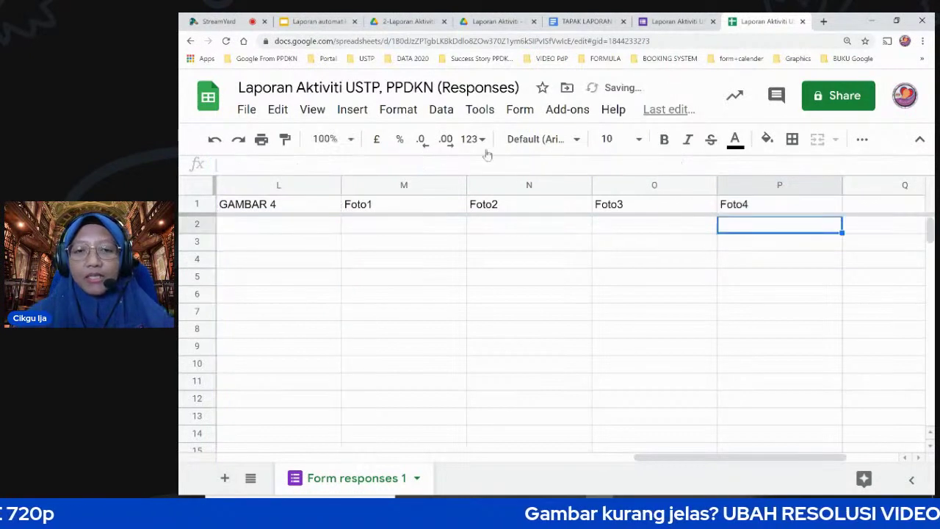
left_click(429, 209)
double_click(428, 207)
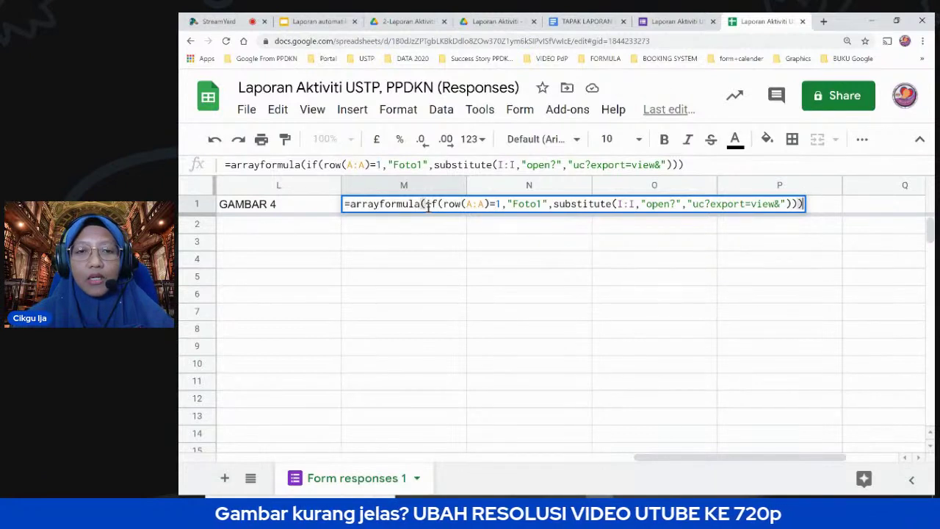
key("Return")
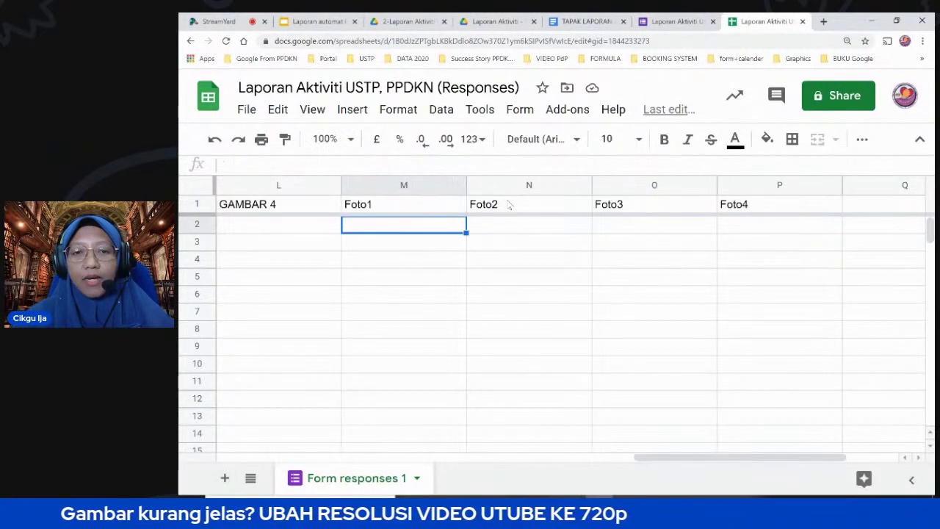
left_click(509, 206)
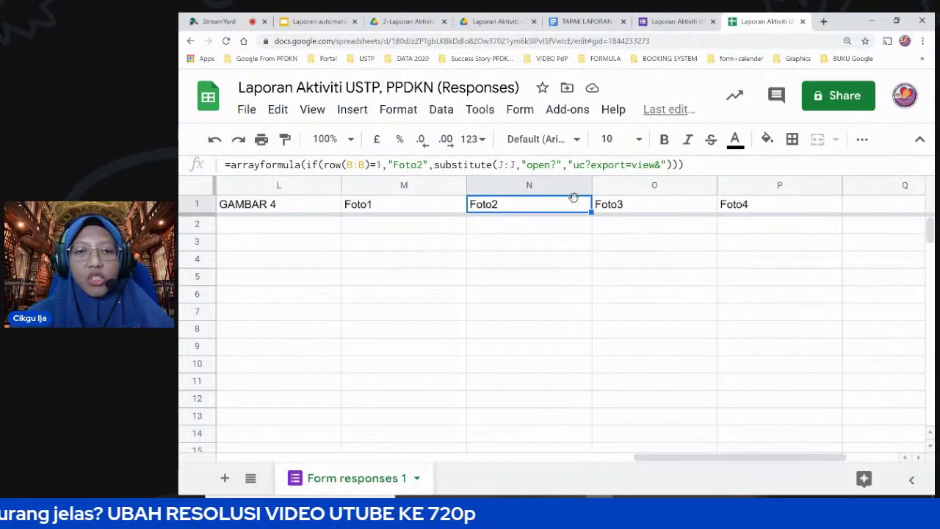
left_click(627, 209)
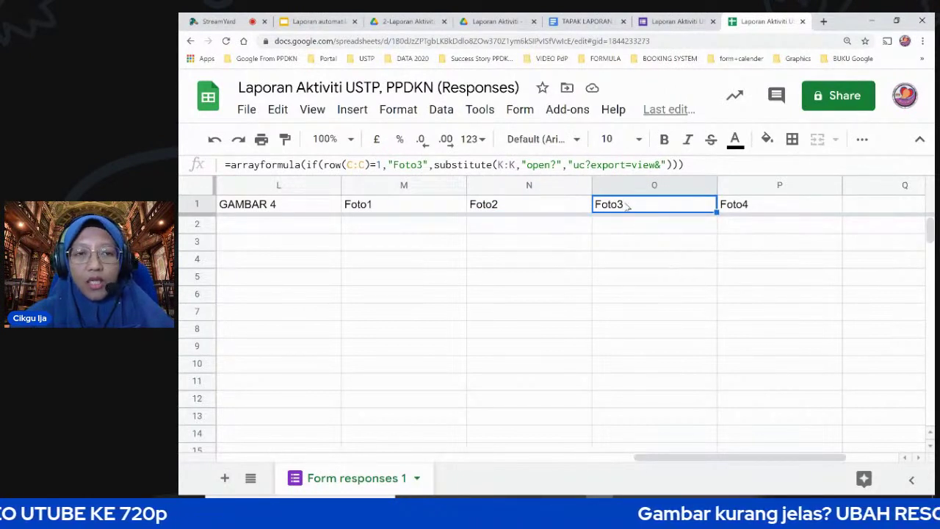
left_click(753, 205)
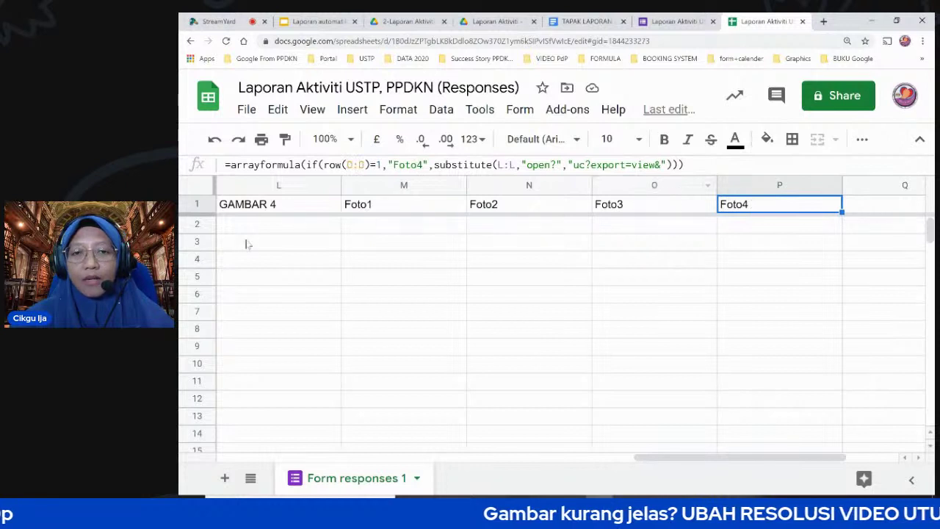
scroll(502, 349, "left", 3)
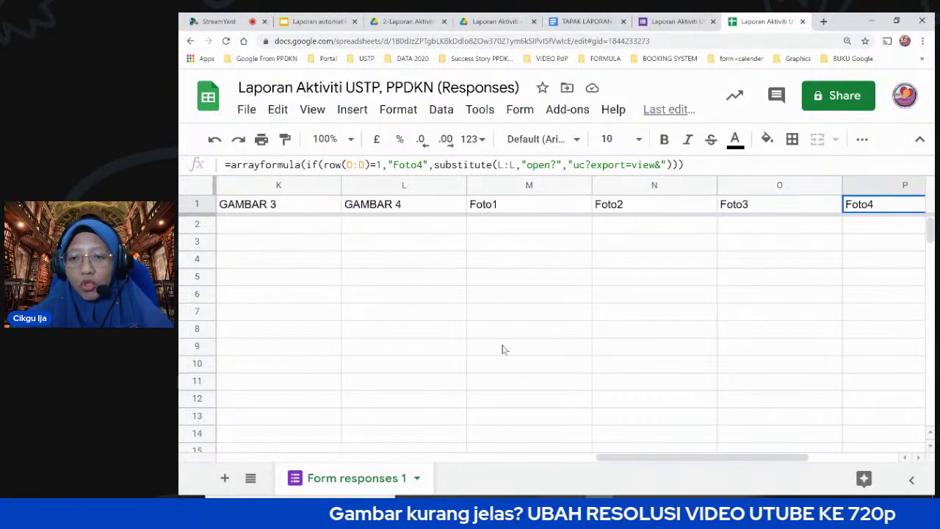
scroll(503, 350, "left", 6)
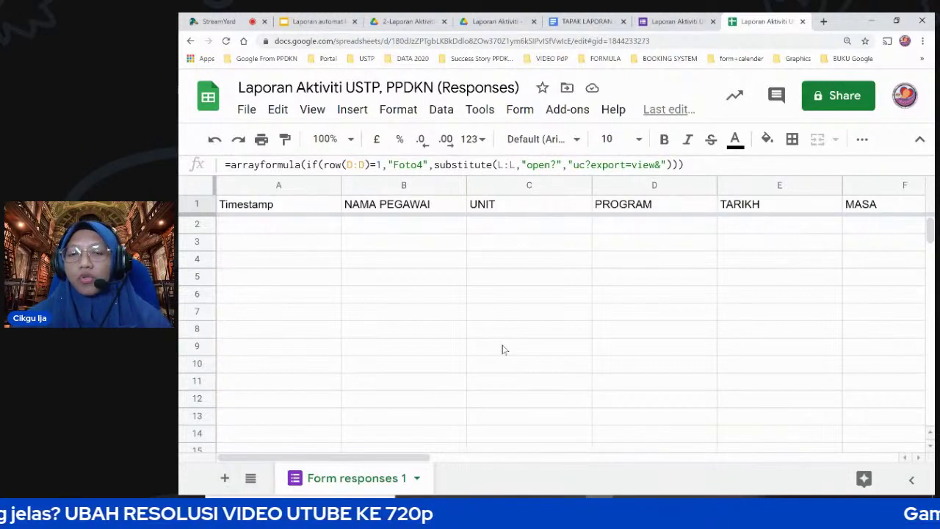
left_click(566, 114)
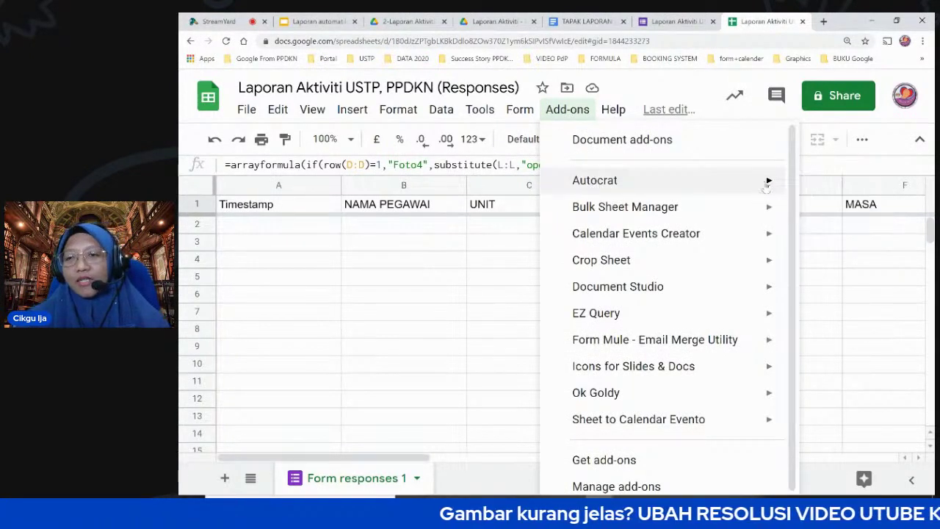
- Launch AutoCrat, create a new job named eReport and proceed to template choice
mouse_move(765, 185)
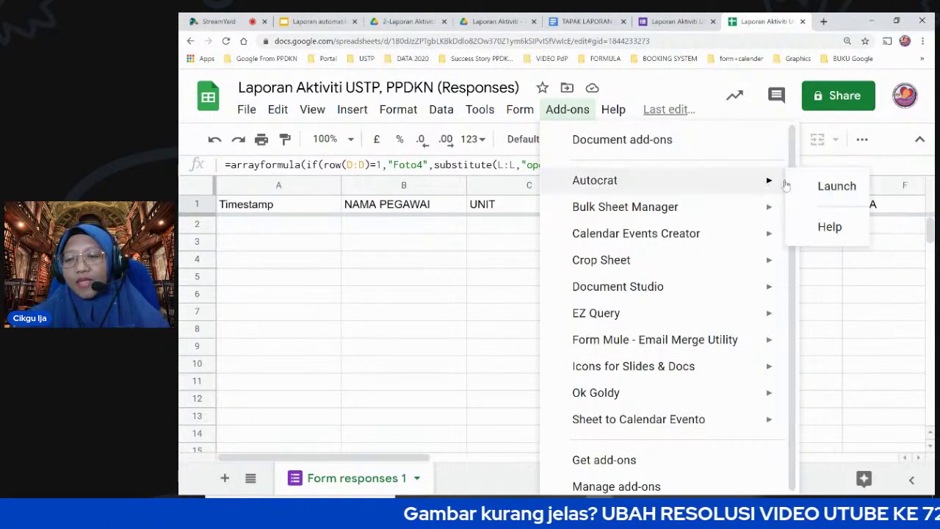
left_click(830, 186)
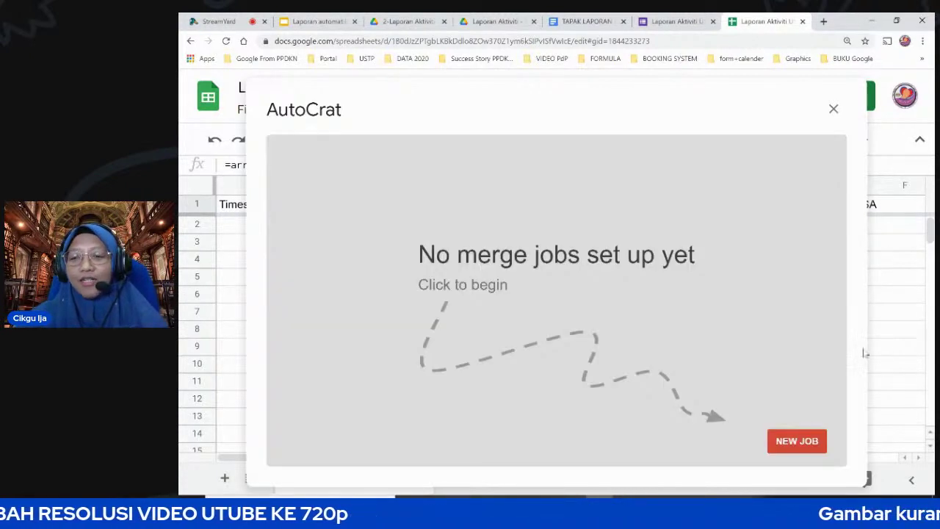
left_click(805, 441)
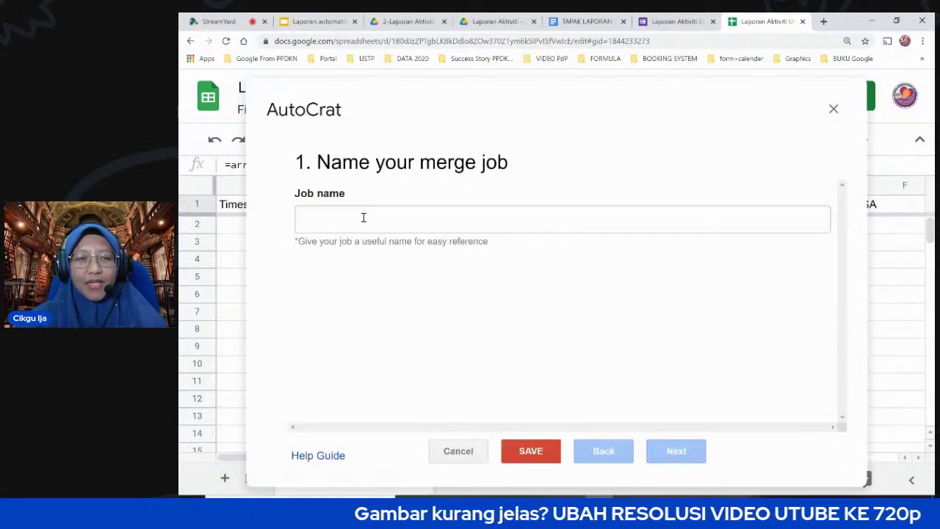
left_click(363, 218)
type("eReport")
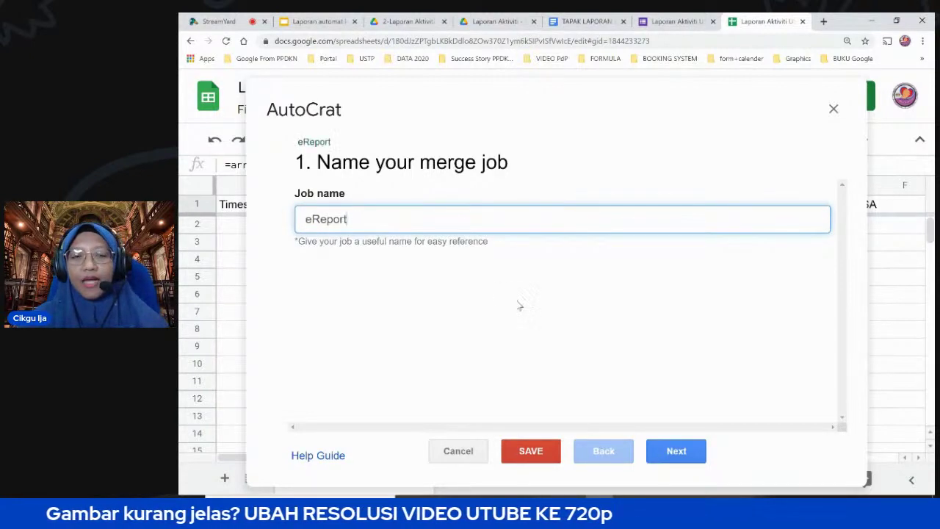
left_click(676, 451)
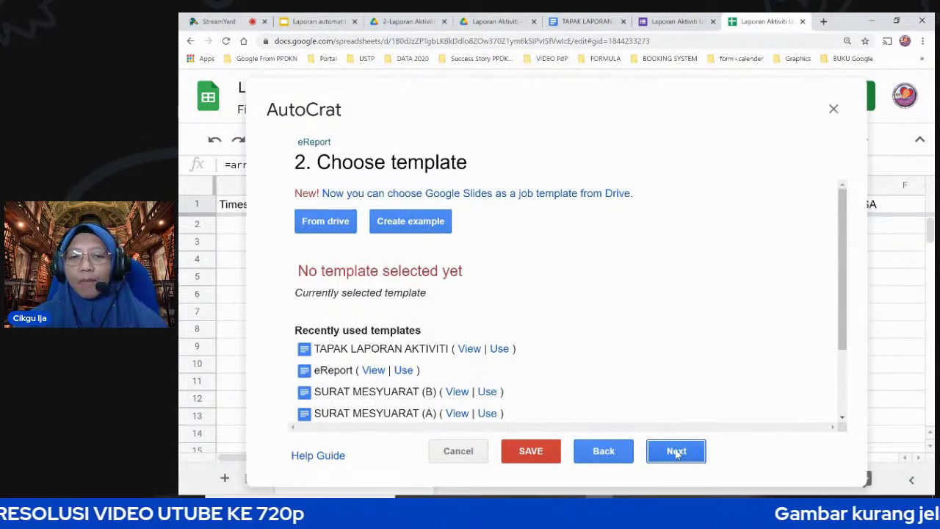
- Select the TAPAK LAPORAN AKTIVITI document from Drive as the eReport template
left_click(585, 22)
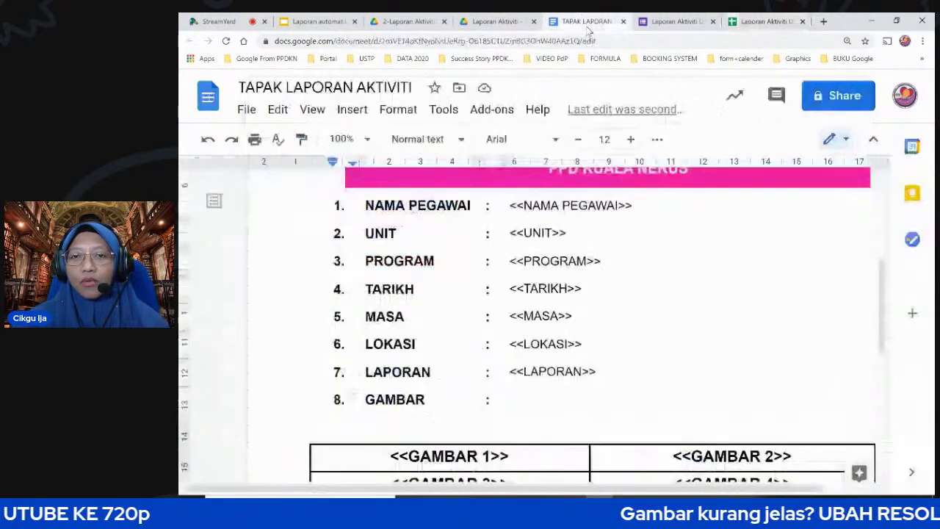
scroll(602, 279, "up", 3)
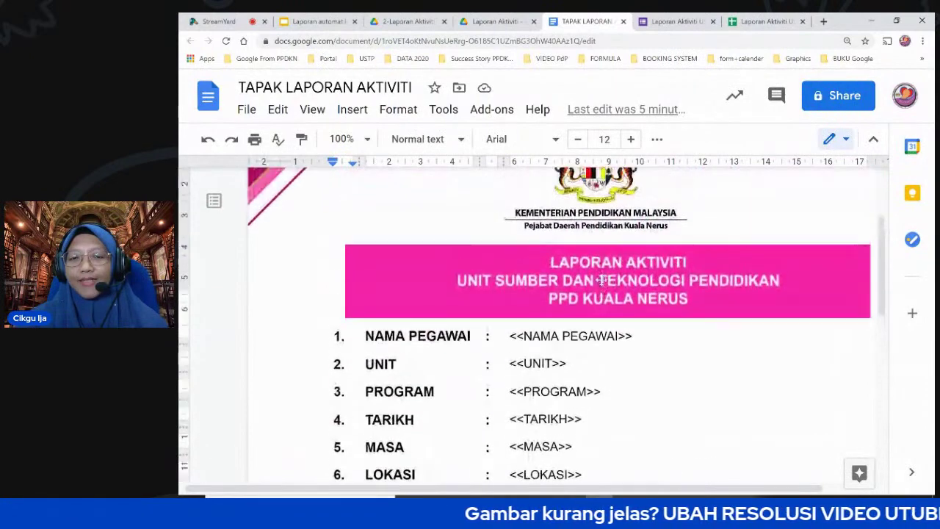
left_click(764, 21)
left_click(332, 222)
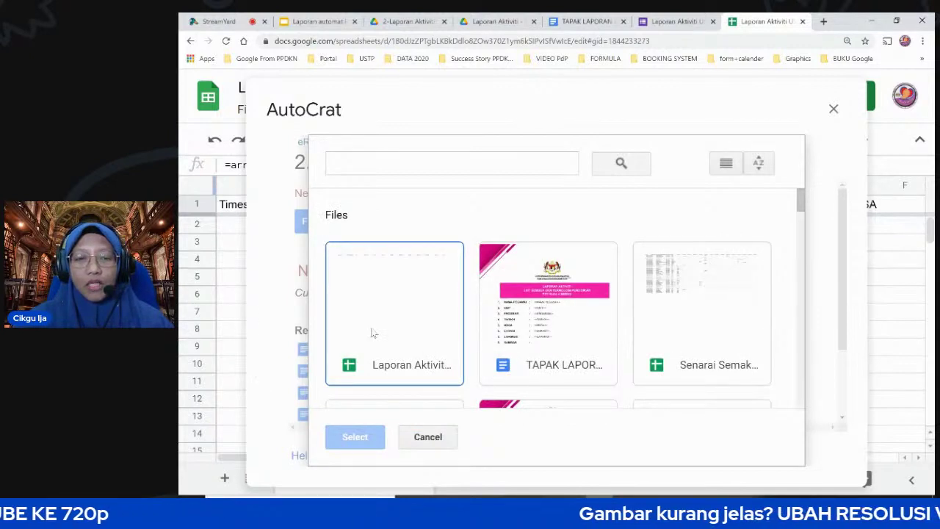
left_click(563, 303)
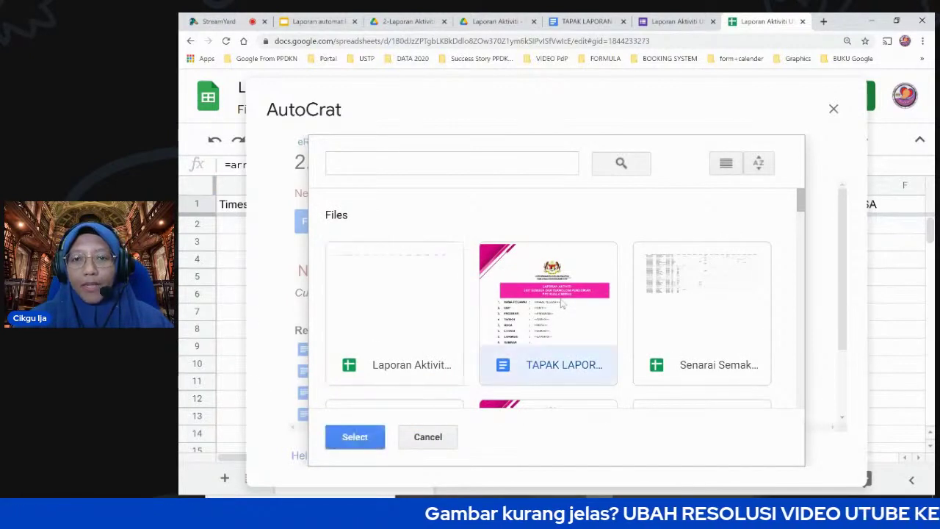
left_click(355, 439)
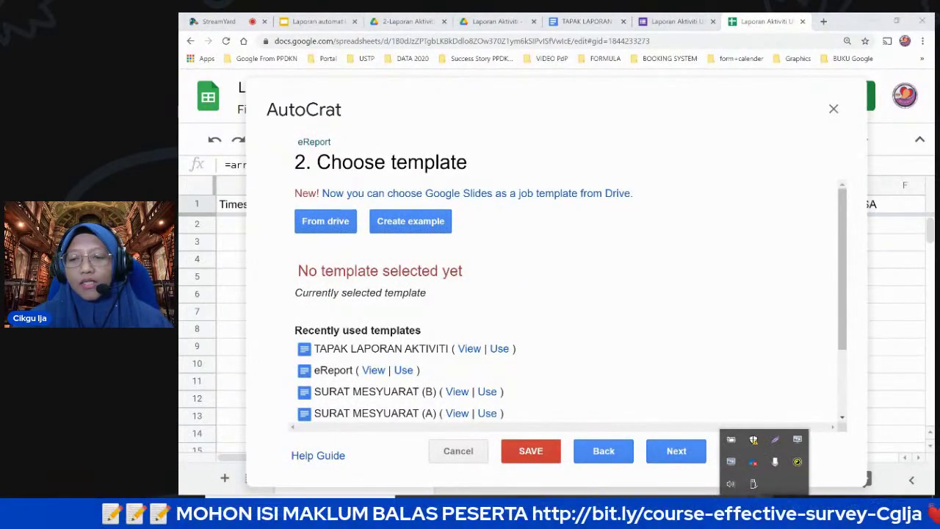
left_click(669, 450)
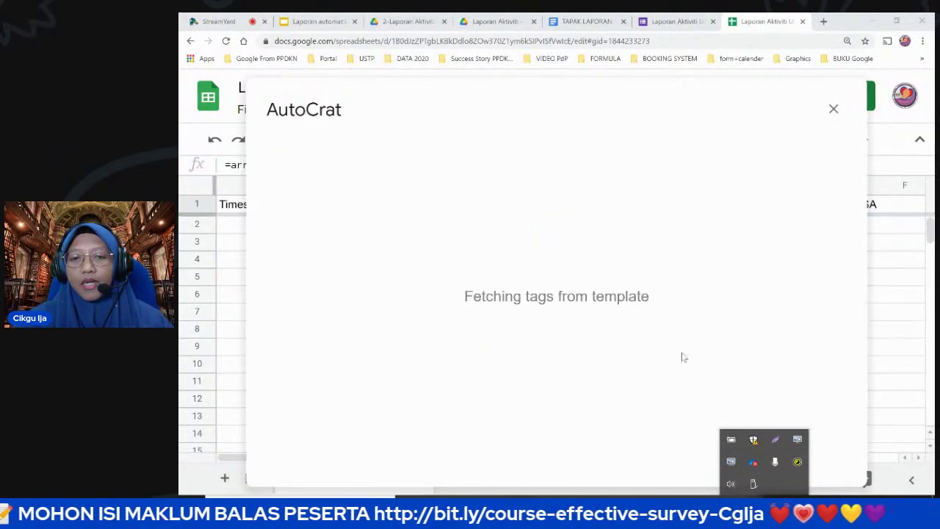
left_click(710, 304)
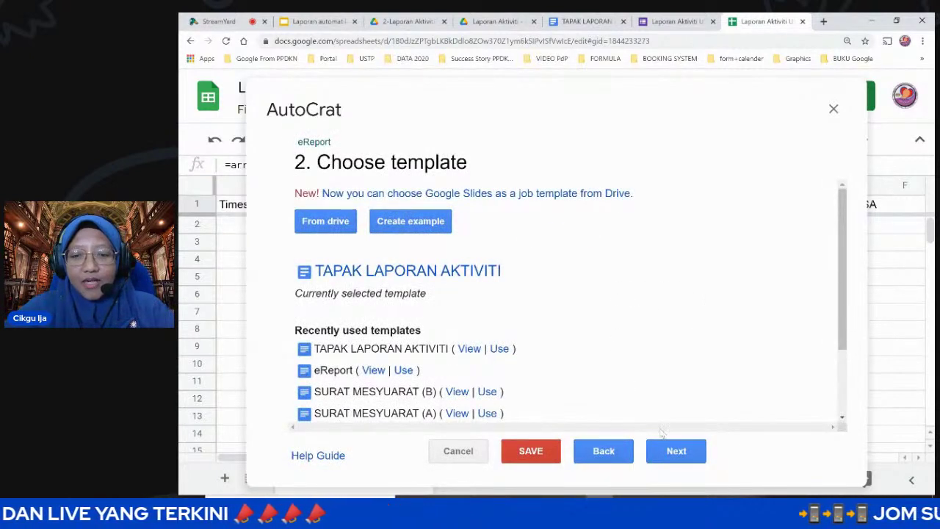
- Advance to step 3 mapping and inspect NAMA PEGAWAI's column choices, leaving it unchanged
left_click(681, 460)
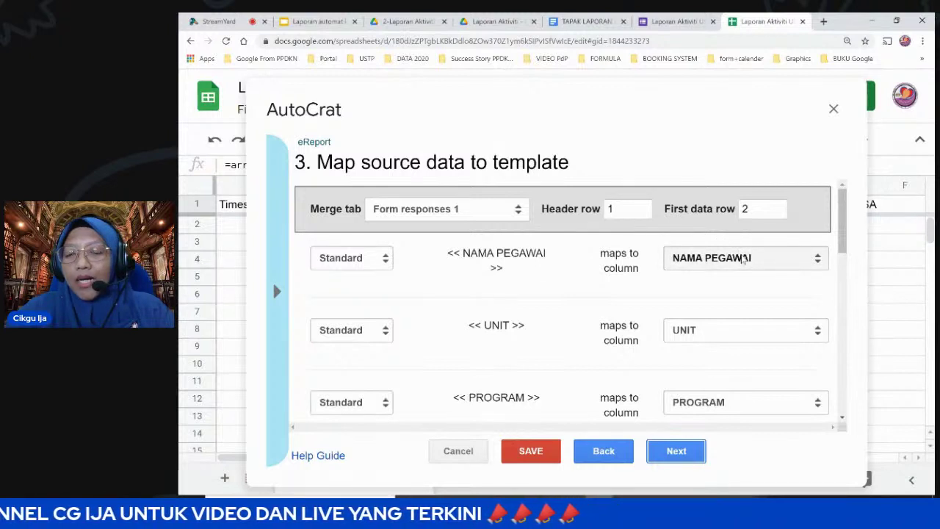
left_click(748, 259)
scroll(747, 257, "down", 2)
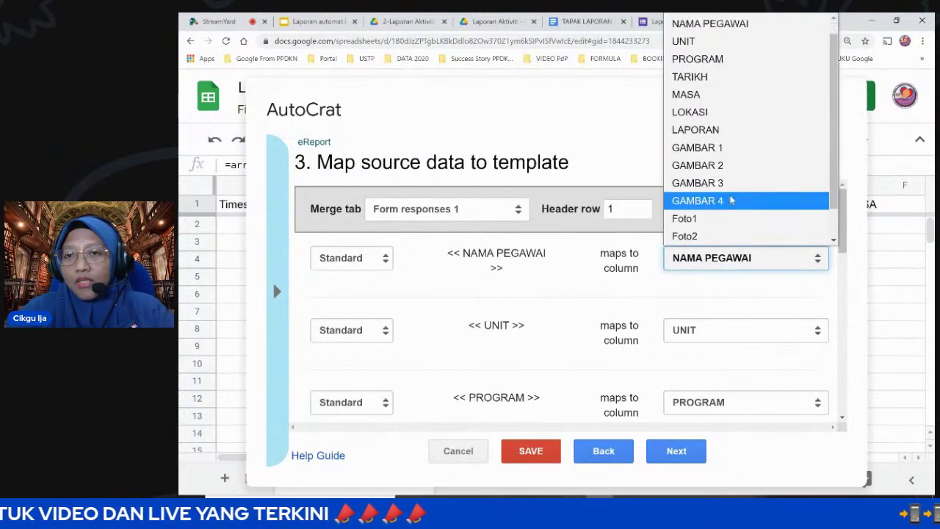
scroll(735, 164, "down", 1)
scroll(734, 164, "up", 3)
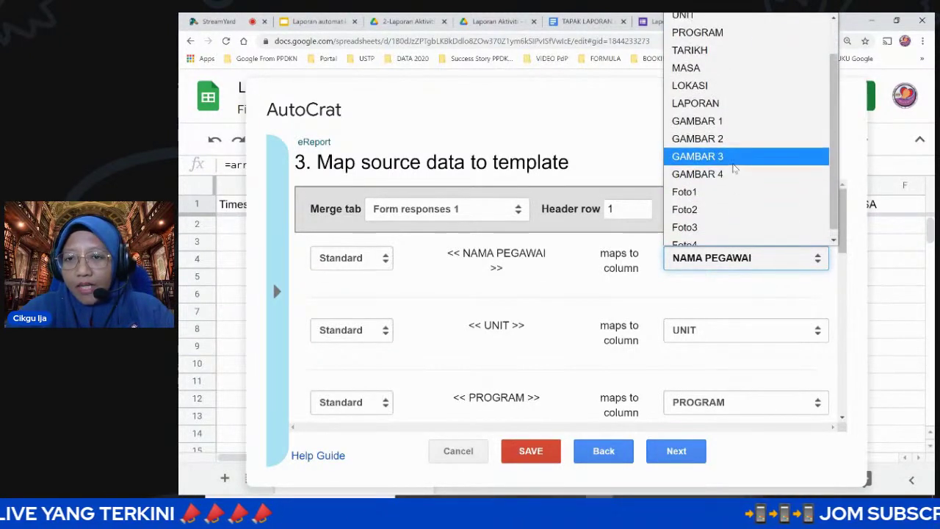
scroll(751, 239, "down", 1)
left_click(769, 289)
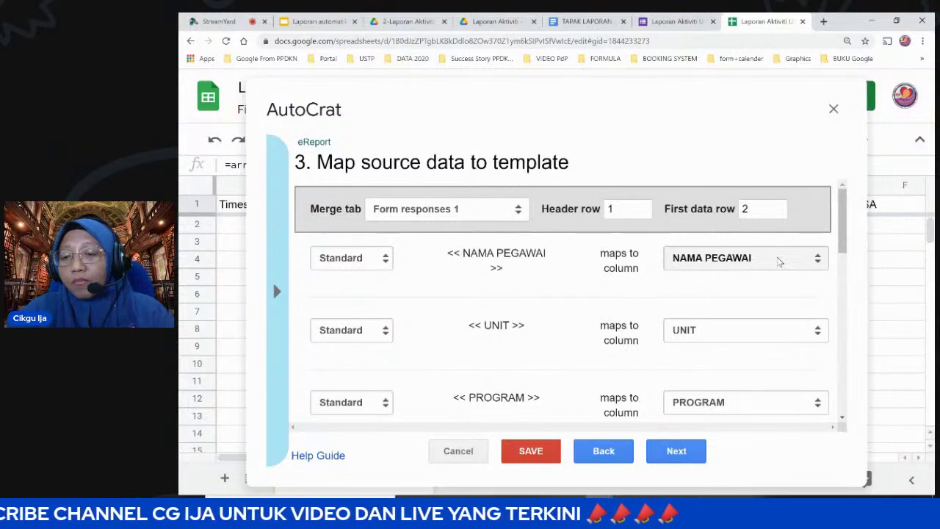
- Confirm NAMA PEGAWAI keeps its mapping and review the tag mappings down to GAMBAR 1
left_click(780, 258)
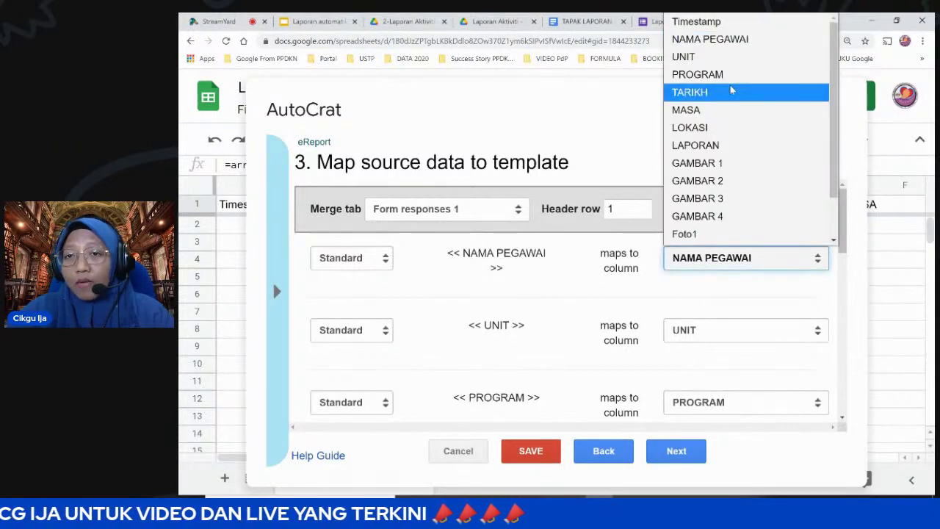
left_click(750, 288)
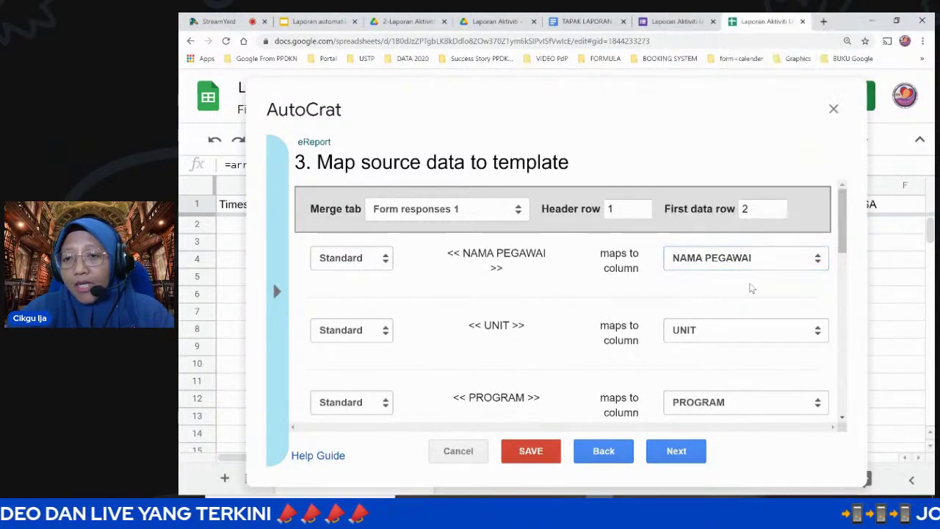
scroll(750, 288, "down", 2)
scroll(750, 288, "down", 1)
scroll(750, 288, "down", 2)
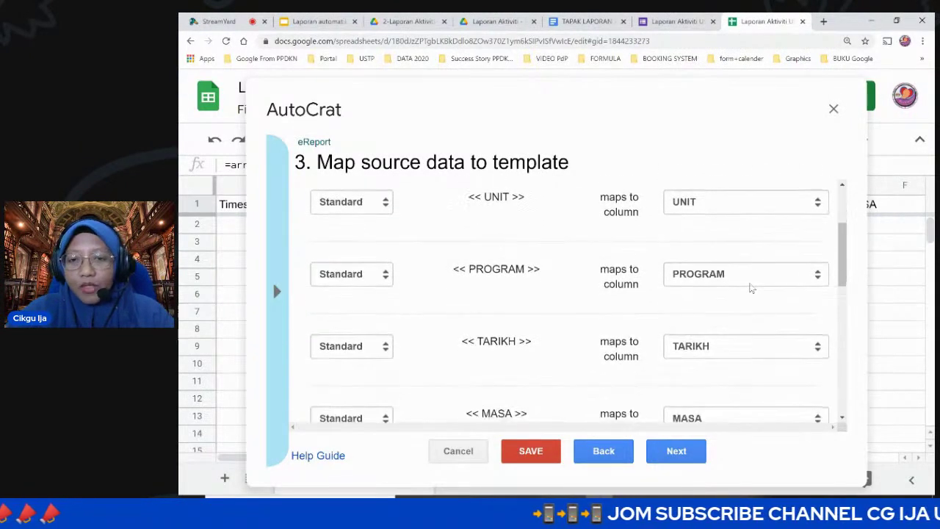
scroll(750, 288, "down", 2)
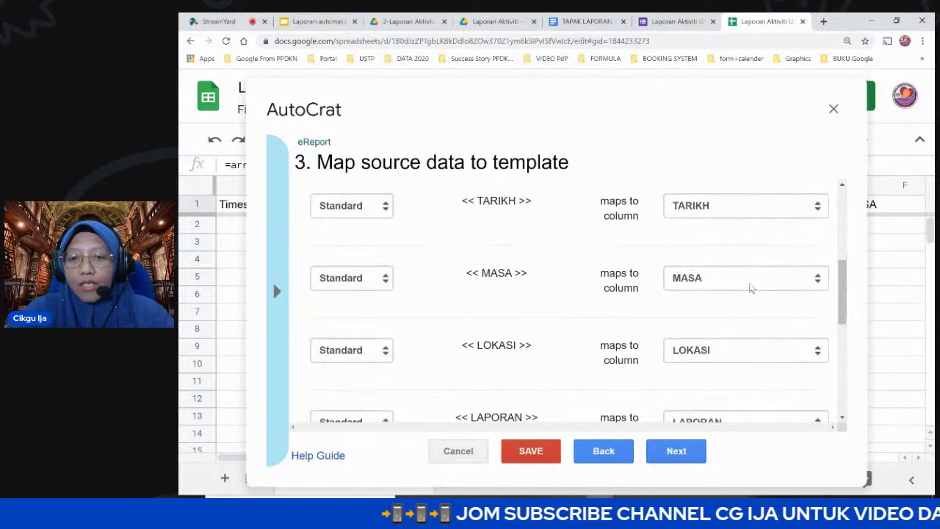
scroll(750, 288, "down", 2)
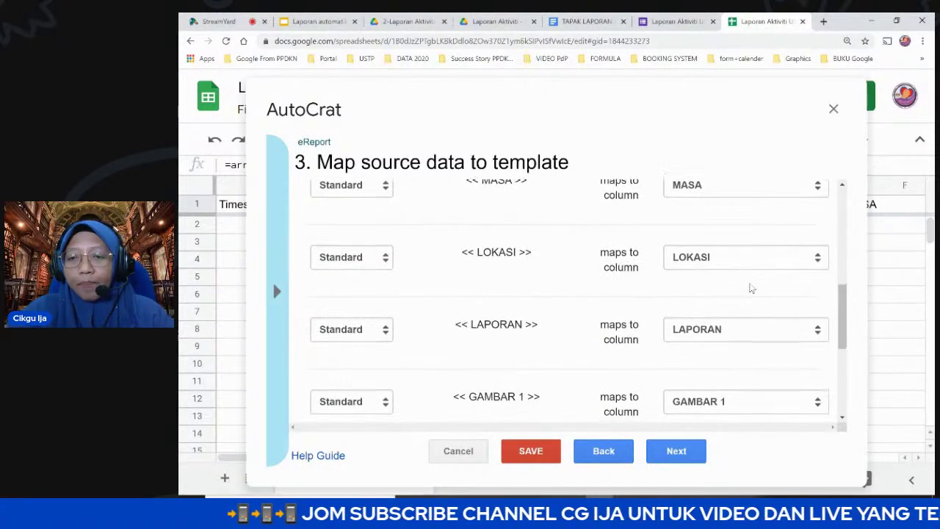
scroll(751, 288, "down", 3)
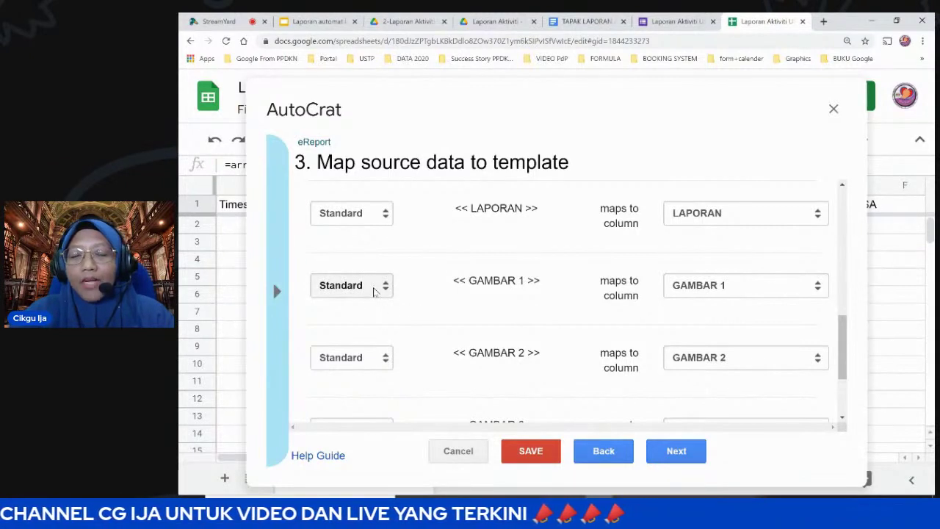
- Map GAMBAR 1 as a 300×250 image from the Foto1 column
left_click(373, 291)
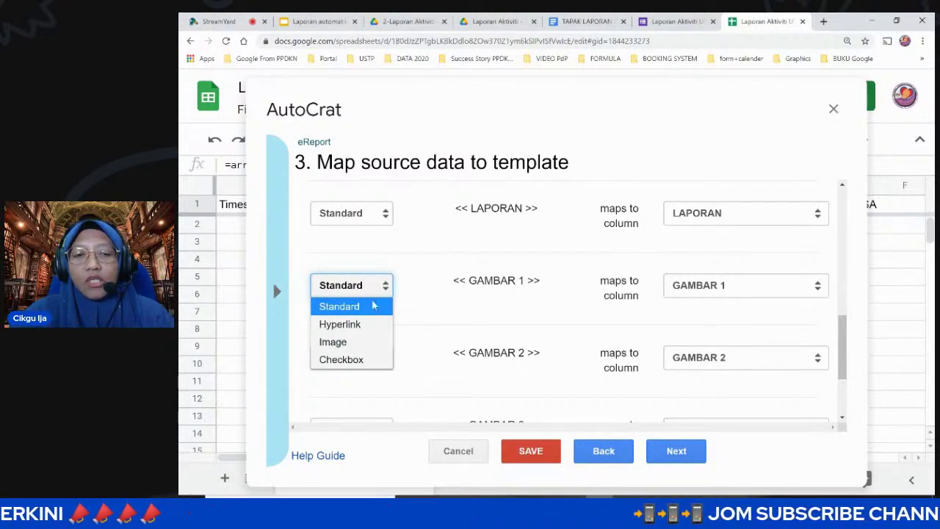
left_click(376, 342)
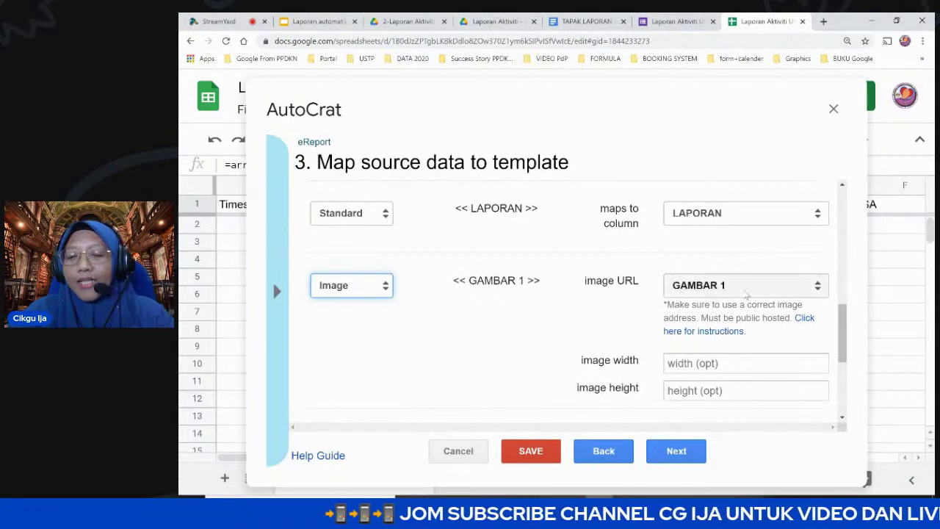
left_click(749, 288)
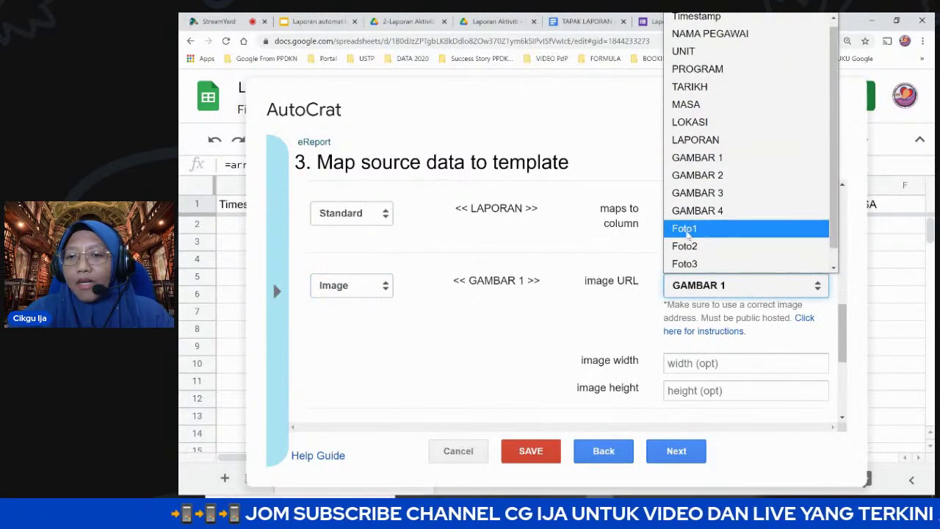
left_click(688, 231)
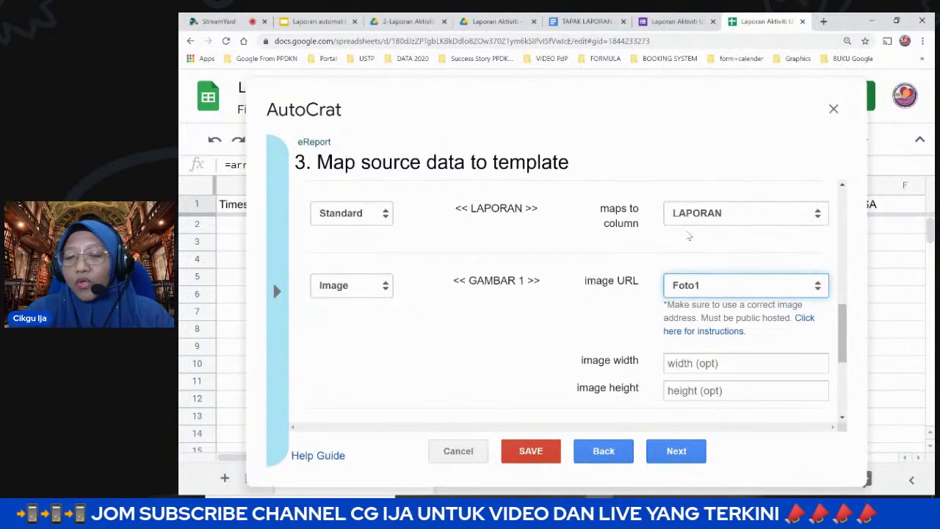
scroll(689, 235, "down", 1)
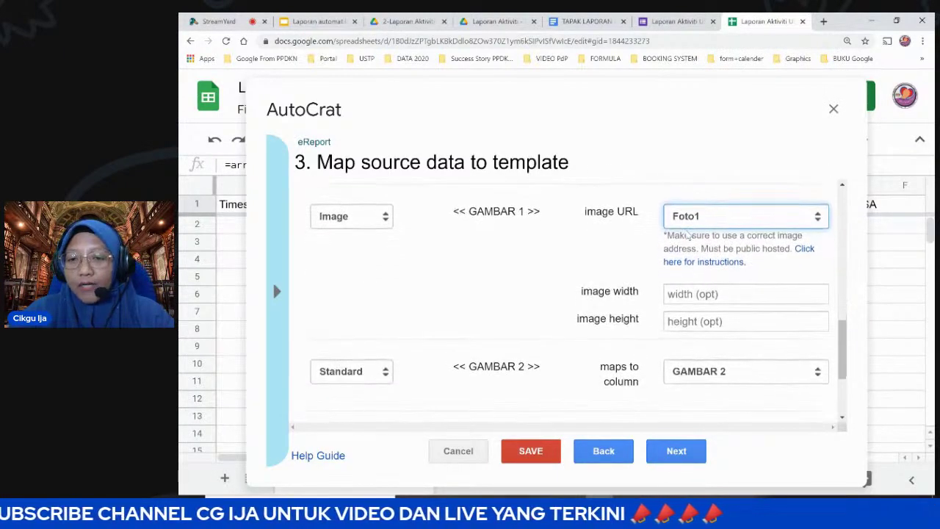
left_click(721, 297)
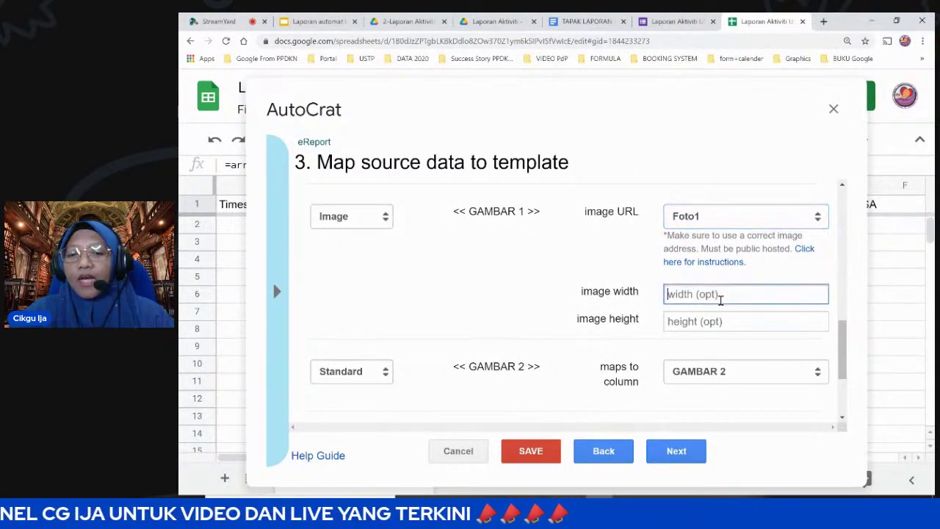
type("300")
left_click(711, 322)
type("250")
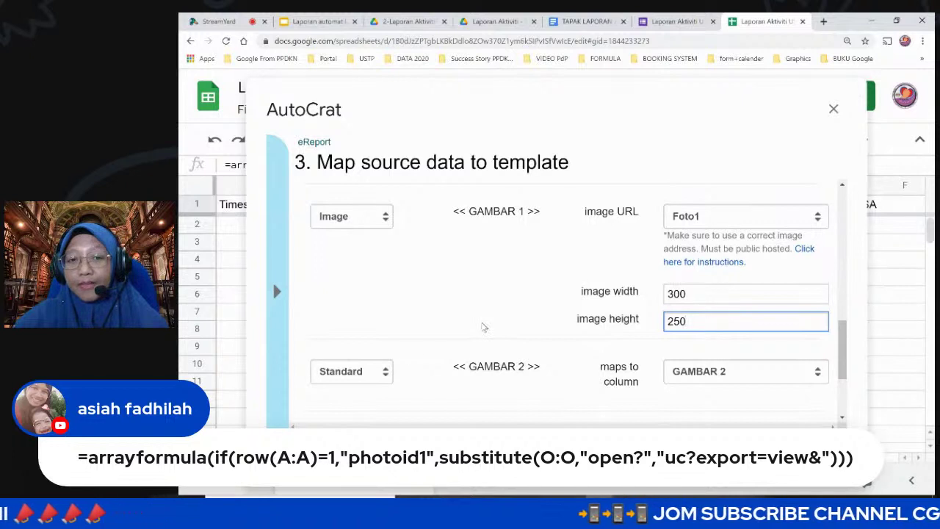
- Map GAMBAR 2 as a 300×250 image from the Foto2 column
left_click(365, 372)
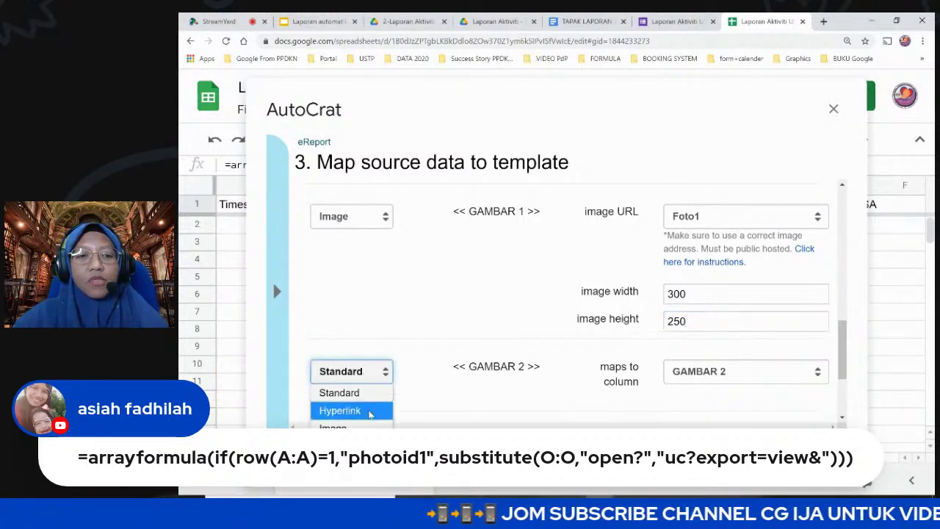
left_click(340, 427)
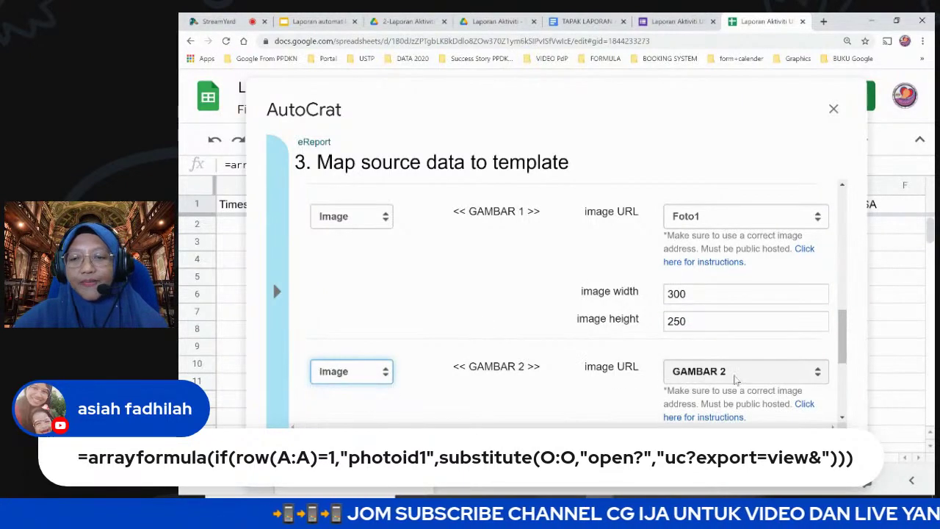
left_click(735, 378)
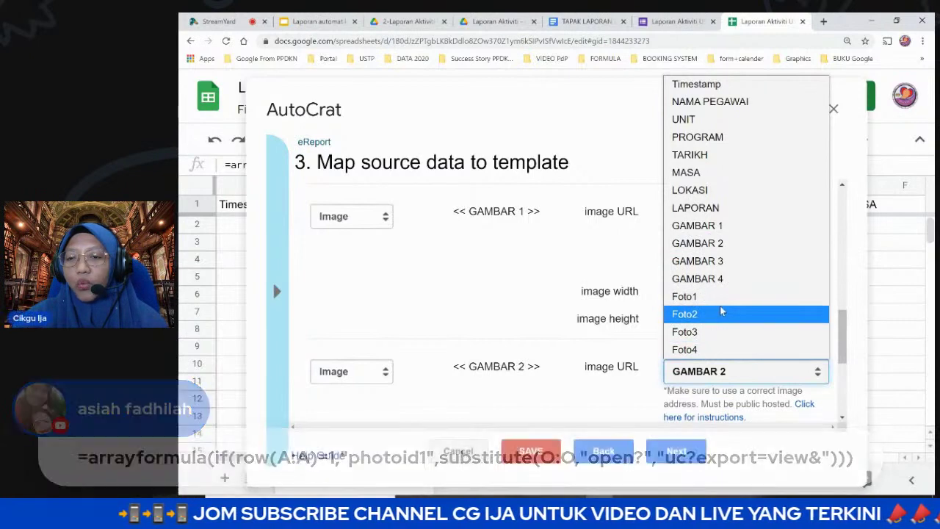
left_click(721, 314)
scroll(722, 312, "down", 1)
left_click(724, 379)
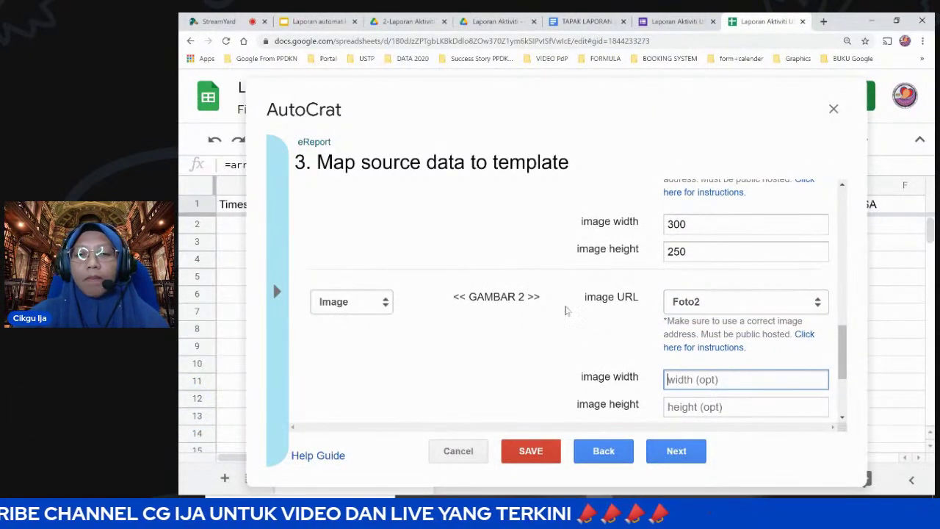
type("300")
key("Tab")
type("250")
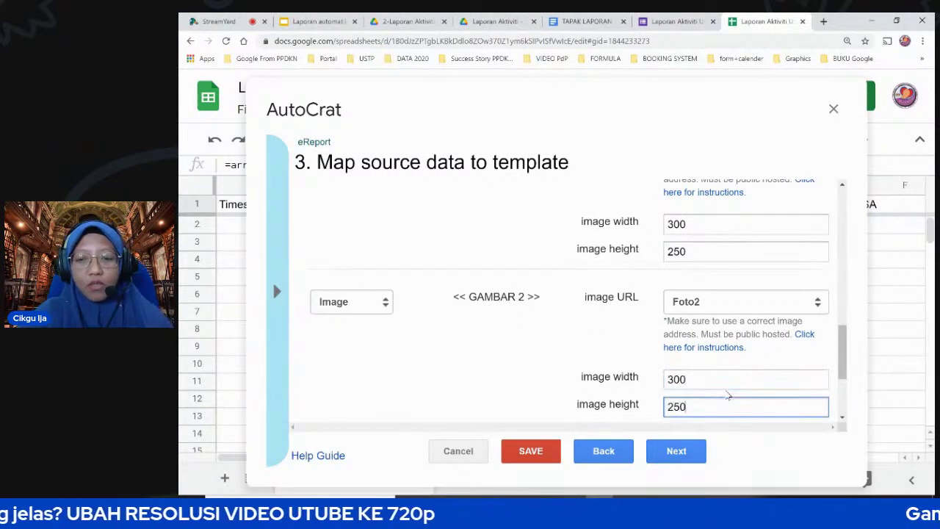
scroll(728, 395, "down", 2)
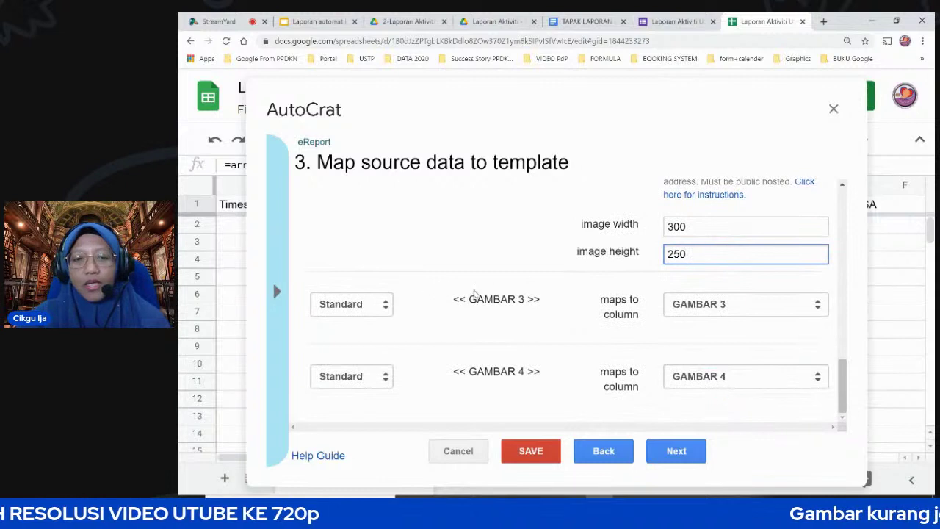
- Map GAMBAR 3 as a 300×250 image from the Foto3 column
left_click(375, 307)
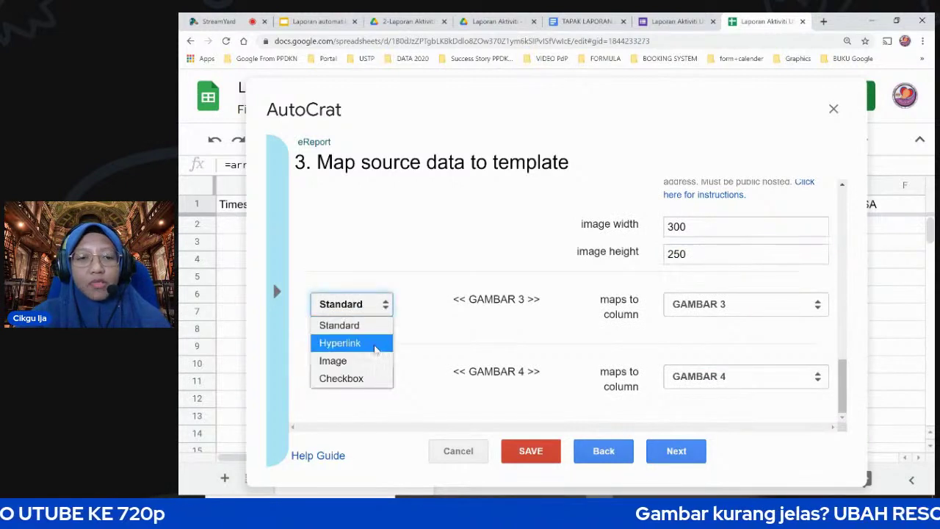
left_click(376, 360)
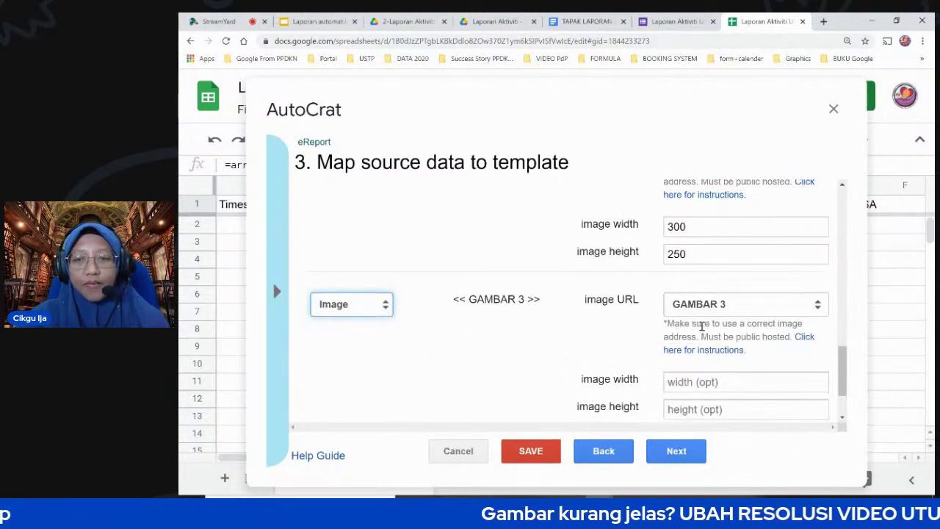
left_click(698, 302)
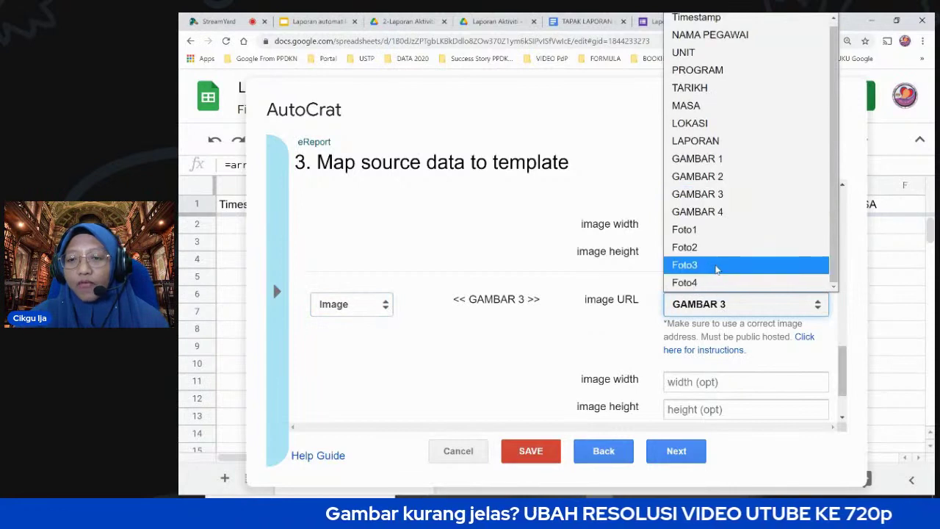
left_click(711, 272)
left_click(734, 380)
type("300")
key("Tab")
type("250")
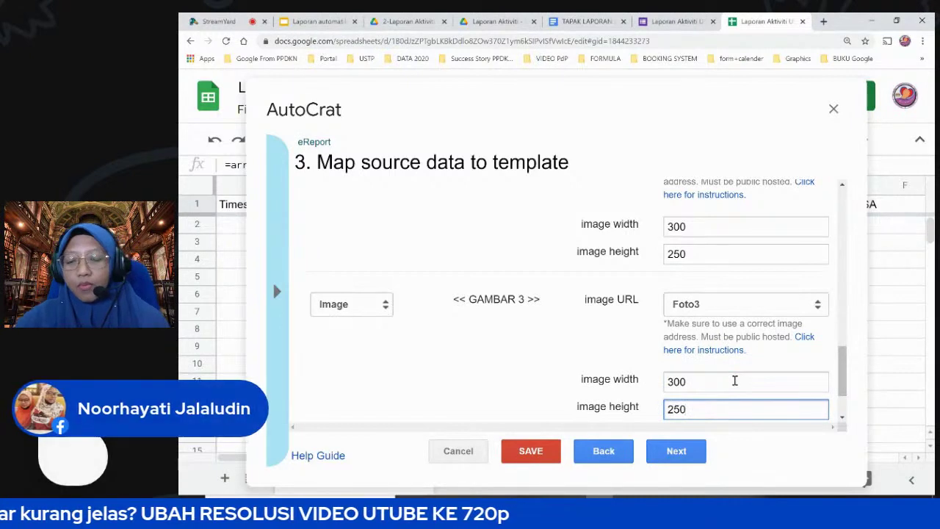
scroll(734, 380, "down", 2)
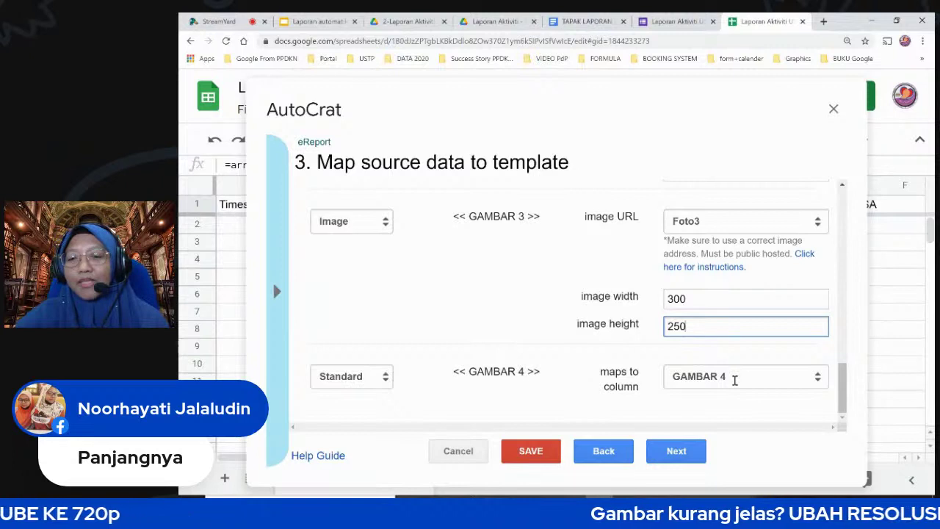
- Map GAMBAR 4 as a 300×250 image from the Foto4 column
left_click(376, 377)
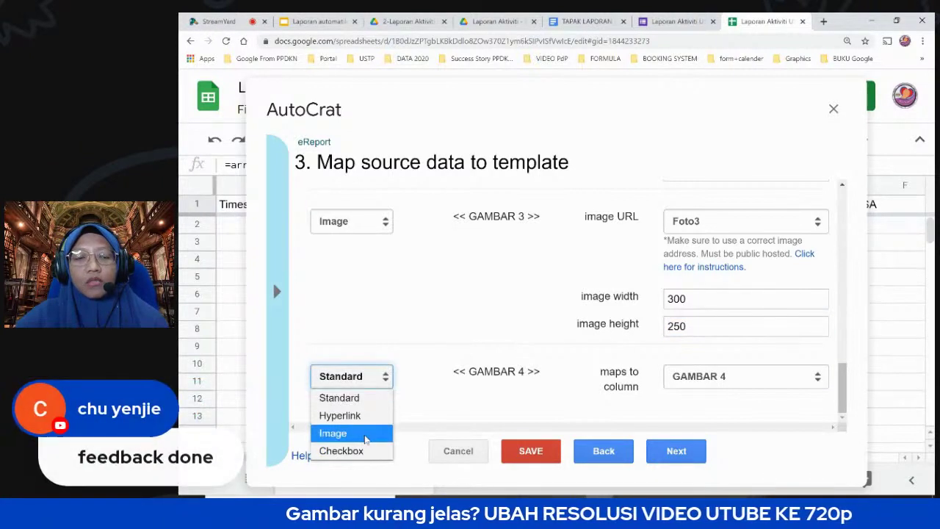
left_click(366, 435)
left_click(734, 377)
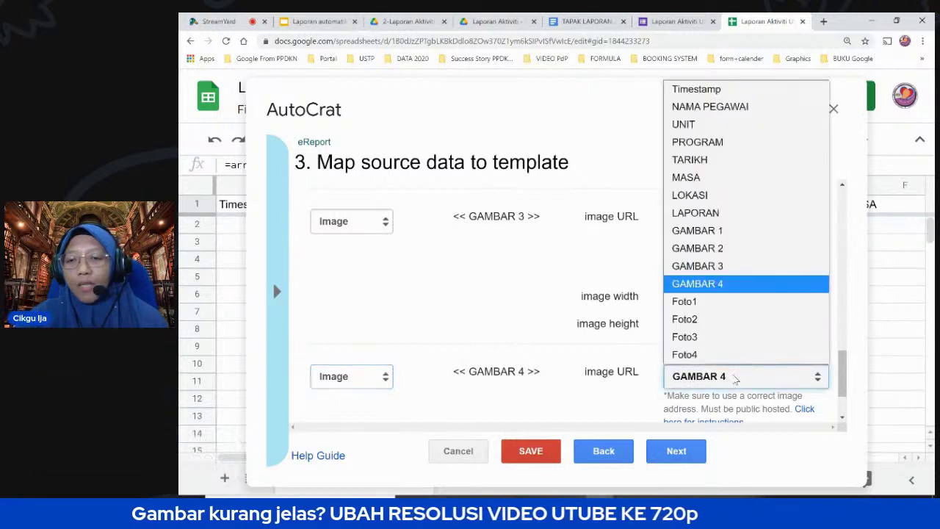
left_click(724, 355)
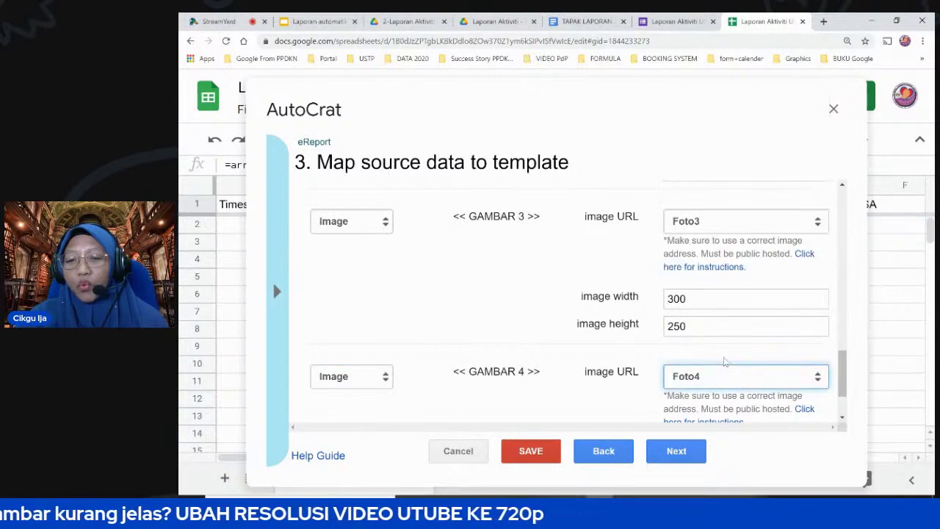
scroll(724, 361, "down", 1)
left_click(724, 365)
type("300")
key("Tab")
type("250")
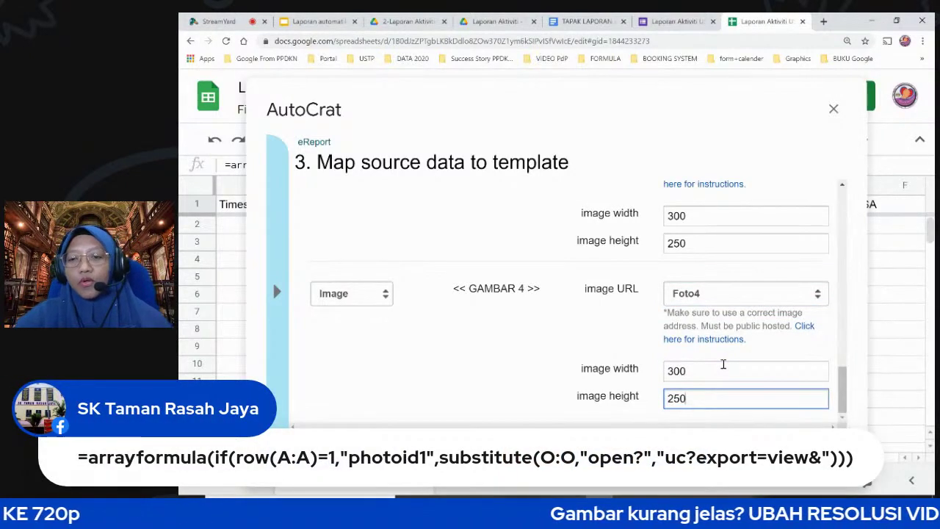
scroll(723, 364, "up", 2)
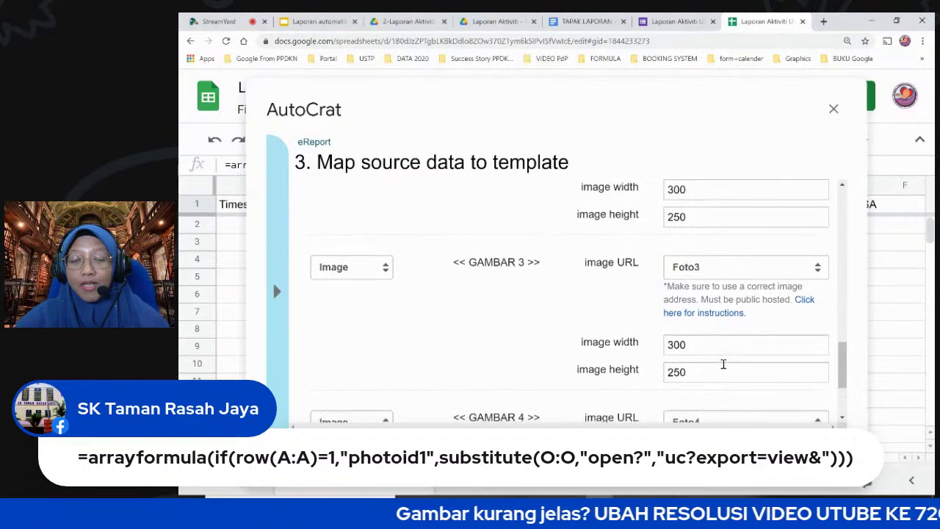
scroll(723, 364, "down", 2)
left_click(676, 451)
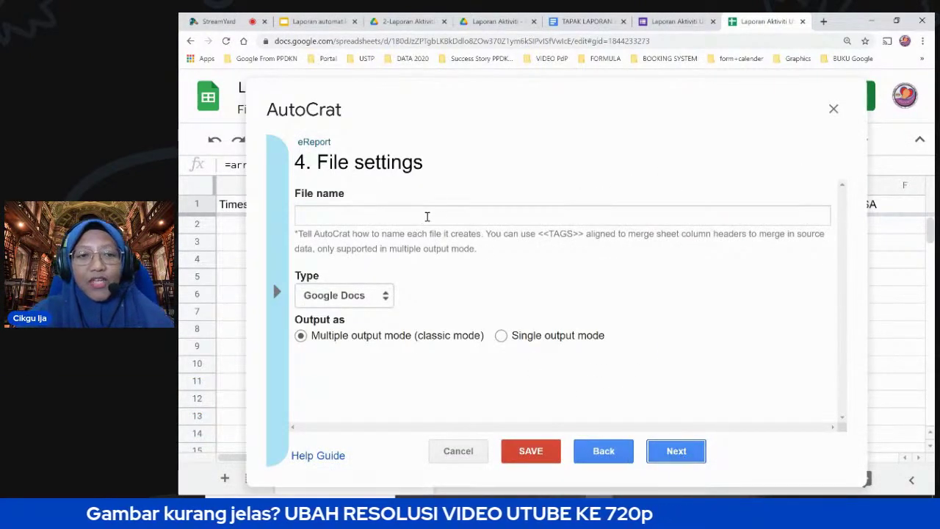
- Set the merged file name to <<TARIKH>> <<NAMA PEGAWAI>> <<PROGRAM>> and view the Laporan Aktiviti folder
left_click(427, 217)
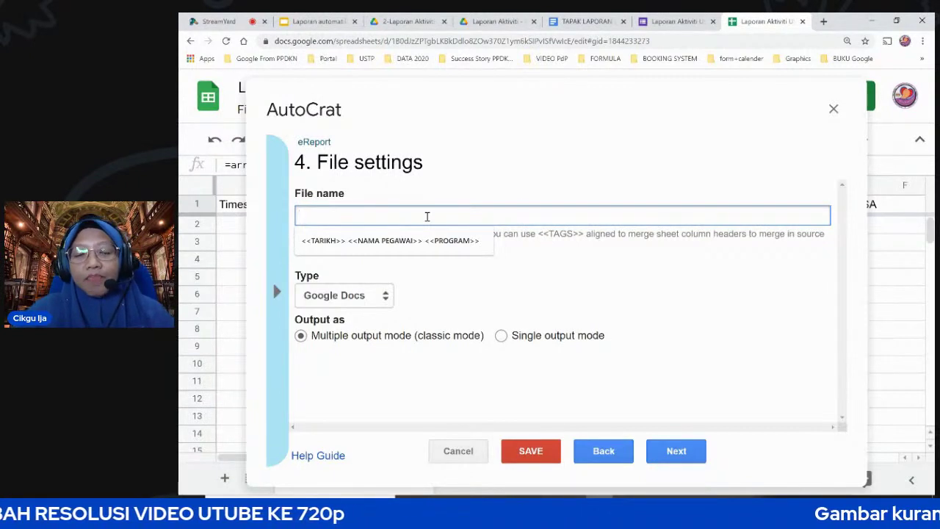
left_click(523, 270)
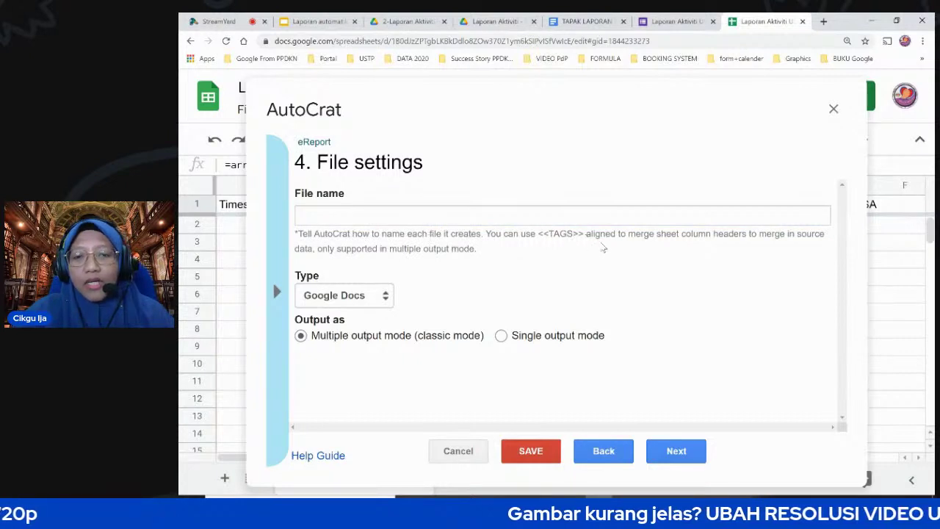
left_click(330, 211)
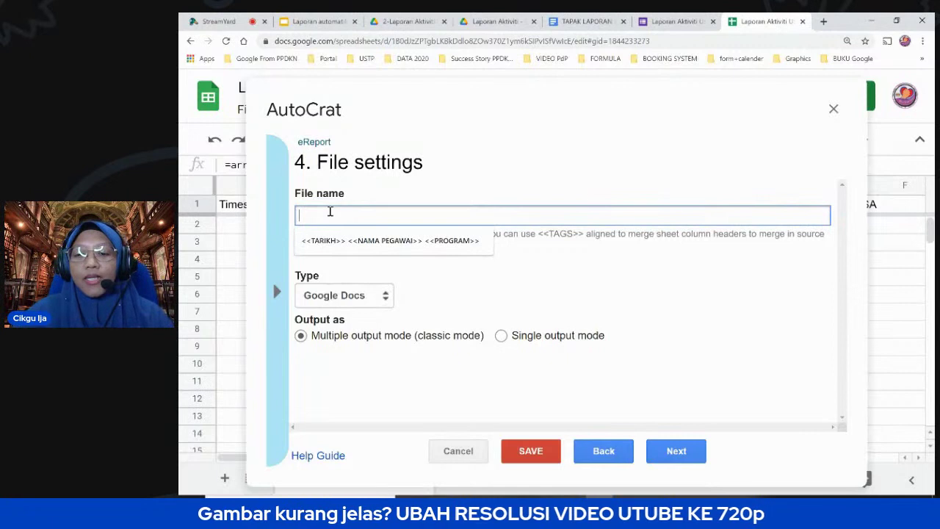
type("<<")
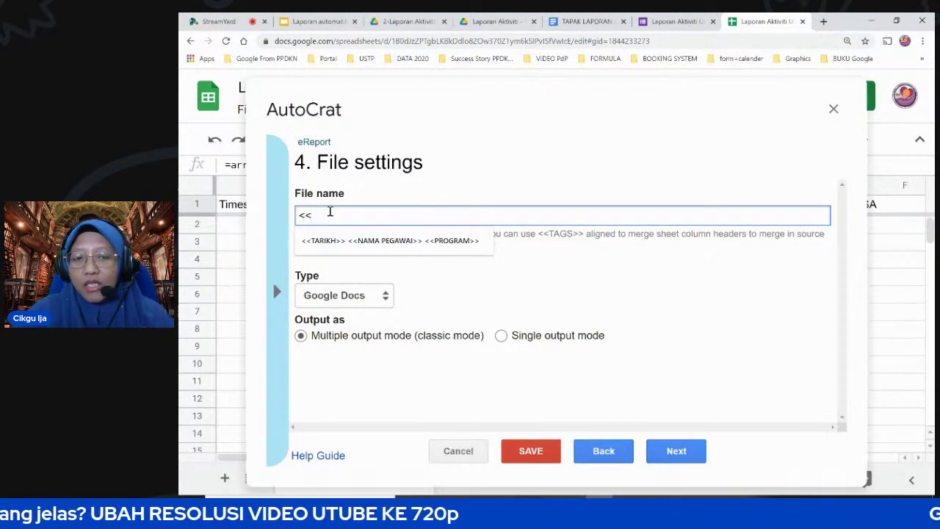
left_click(347, 242)
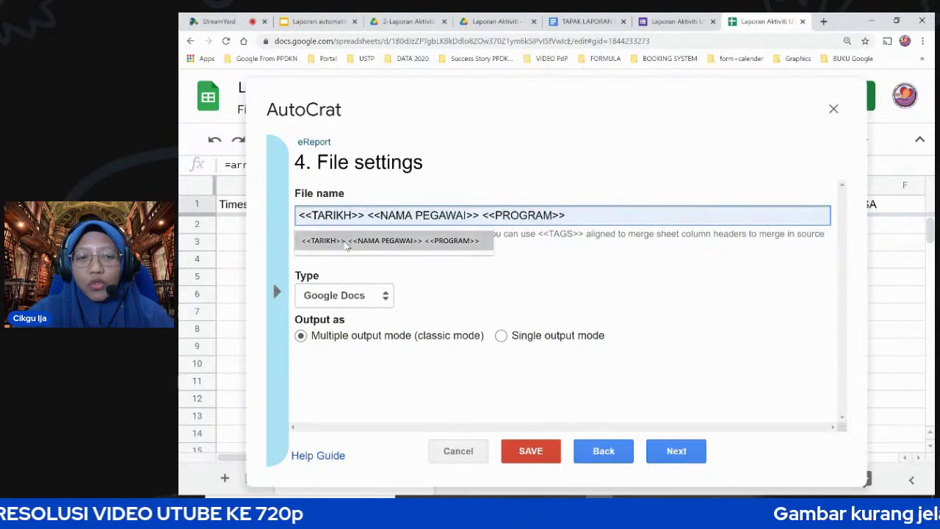
left_click(348, 247)
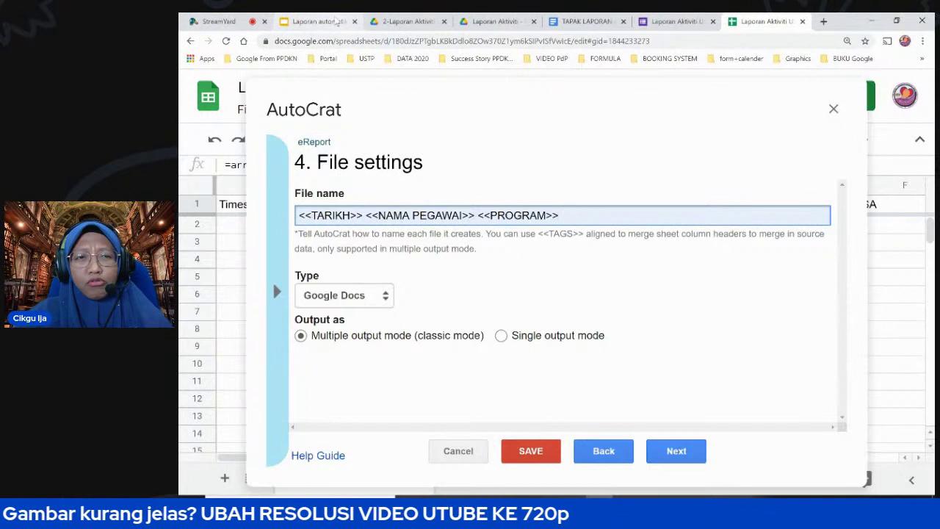
left_click(484, 22)
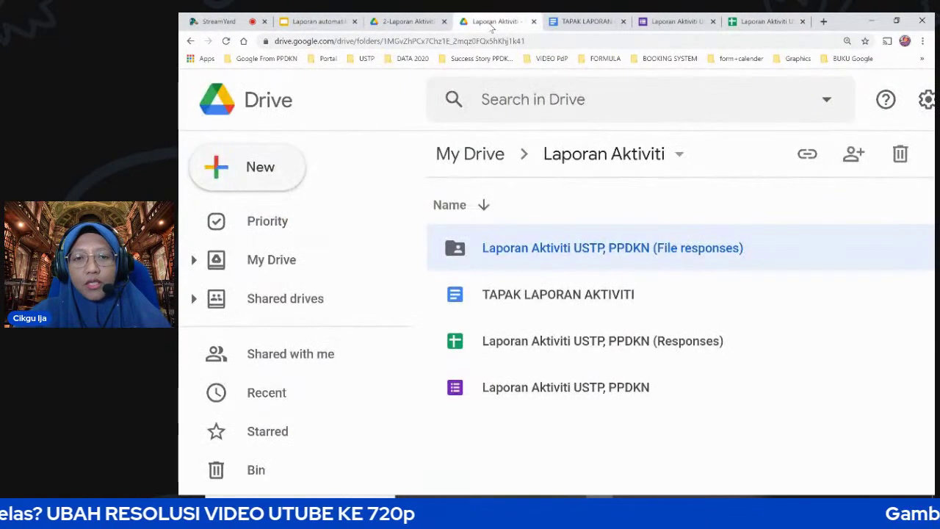
- Browse the File responses and REKOD REPORT report PDFs in Drive, then return to AutoCrat's file settings
double_click(539, 248)
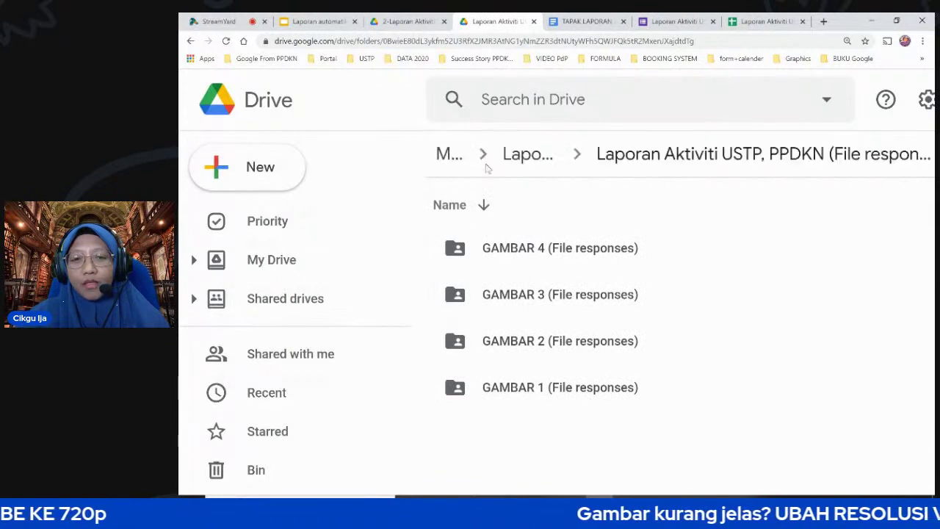
left_click(529, 156)
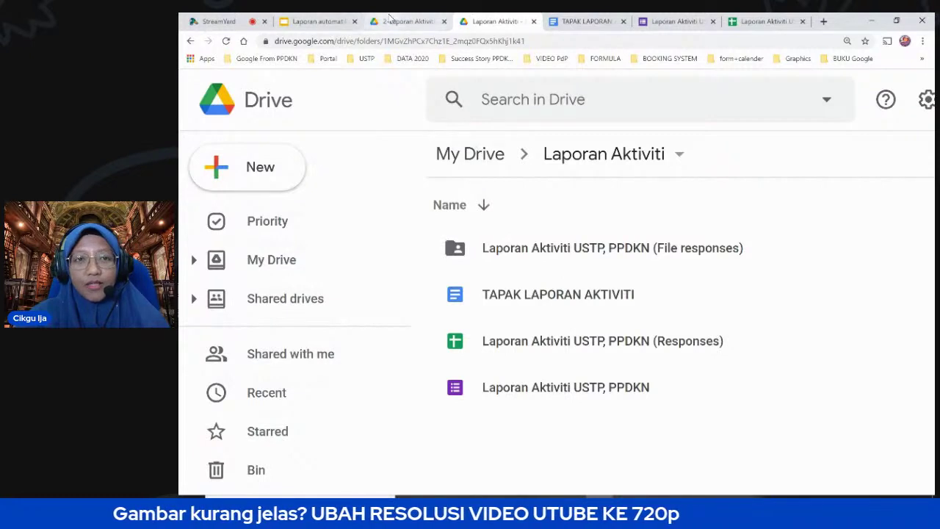
left_click(389, 20)
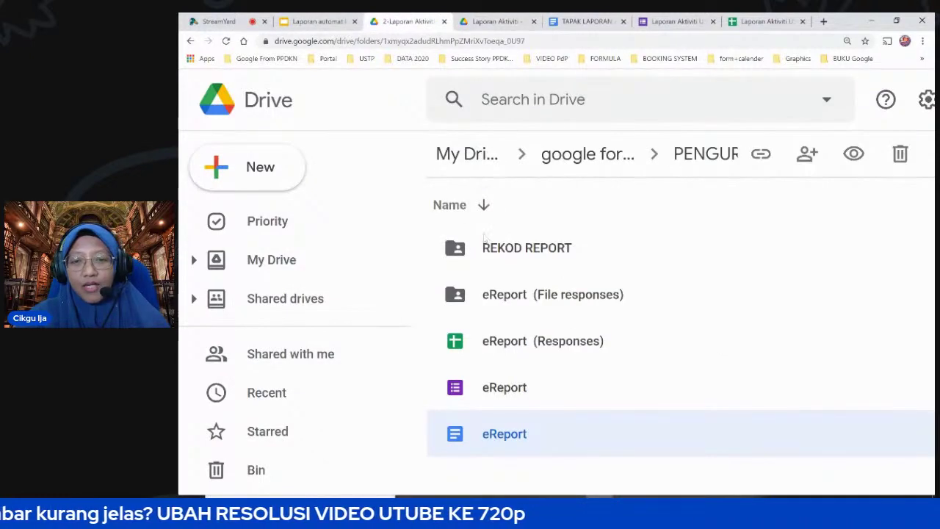
double_click(484, 243)
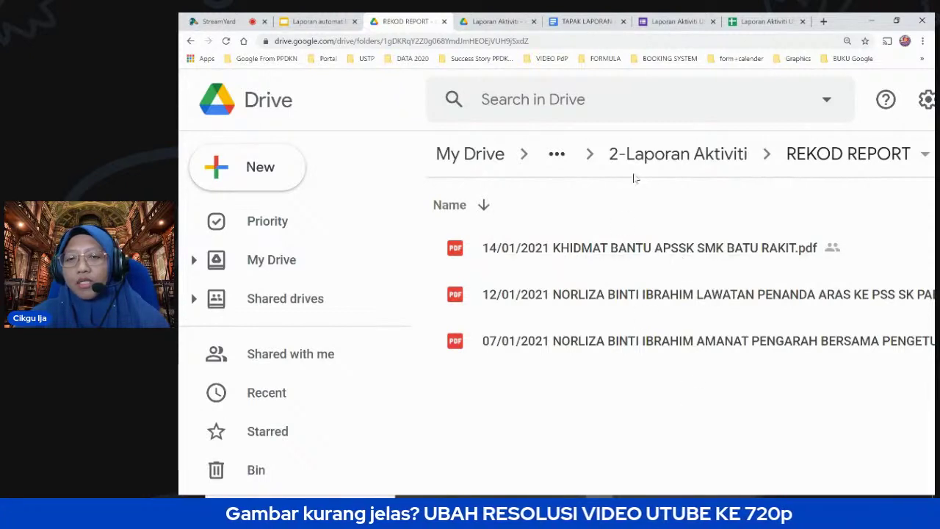
left_click(763, 22)
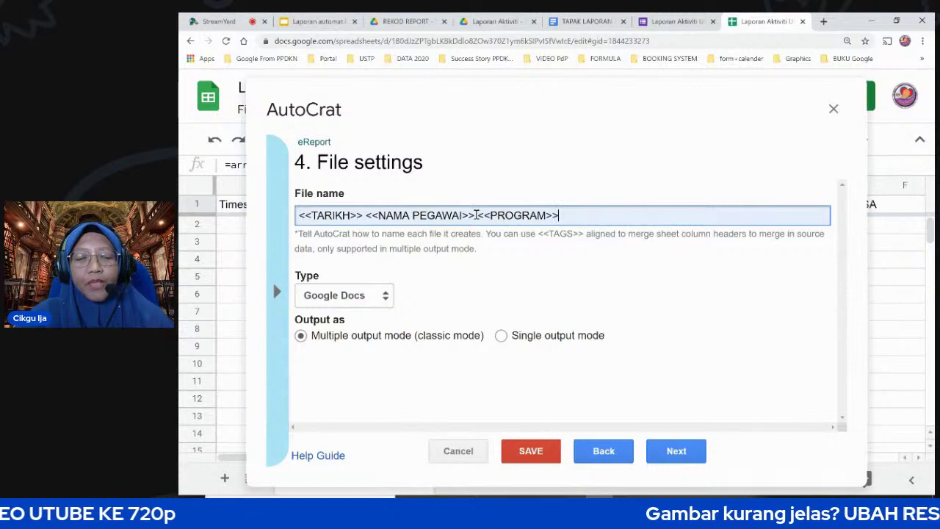
- Set the eReport output type to PDF, keeping Multiple output (classic) mode
left_click(373, 296)
left_click(370, 335)
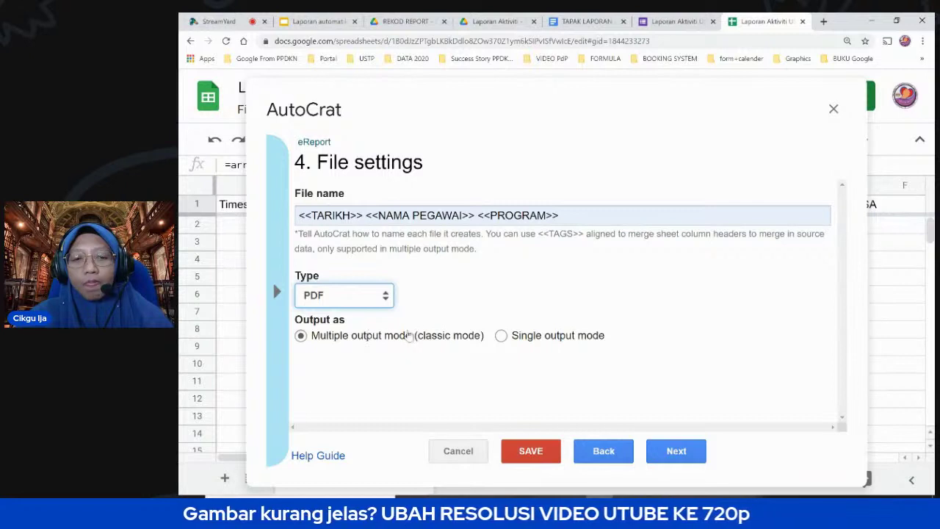
left_click(566, 342)
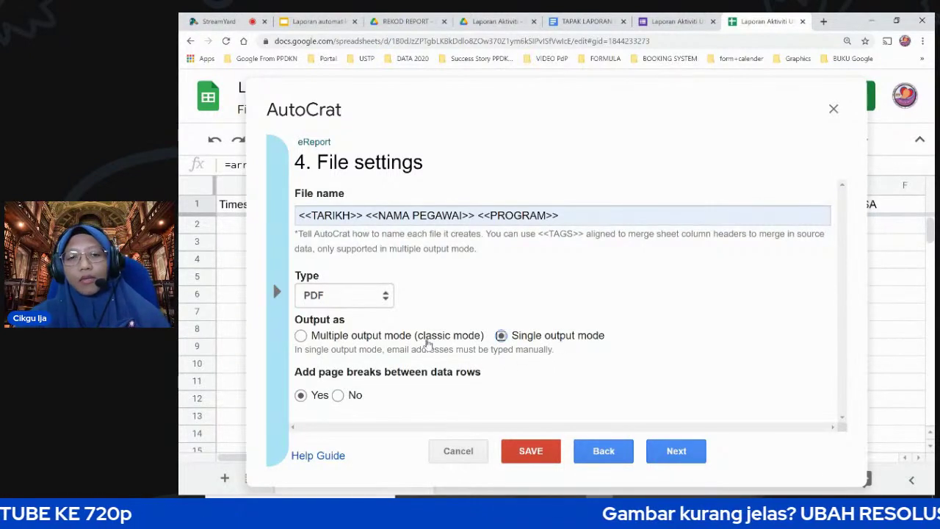
left_click(301, 336)
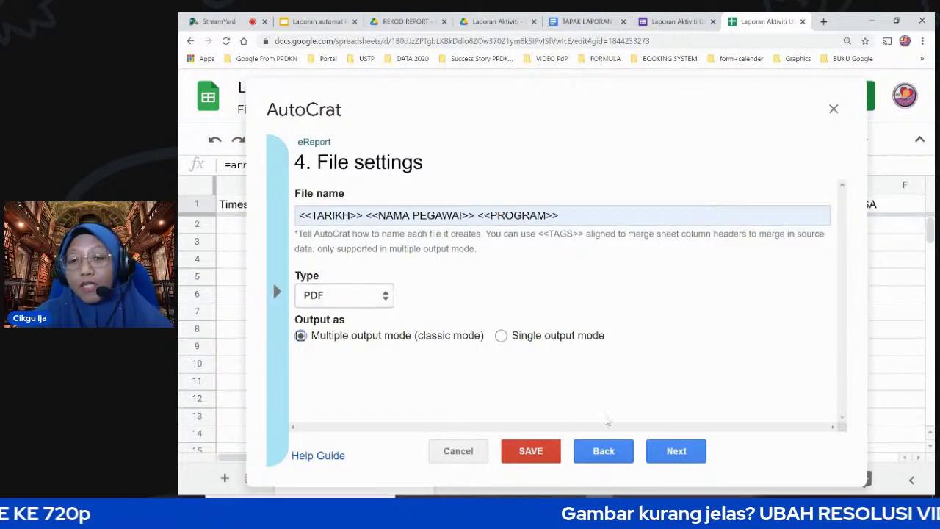
- Advance to step 5, Choose destination folder(s), then switch to the Laporan Aktiviti Drive folder
left_click(682, 451)
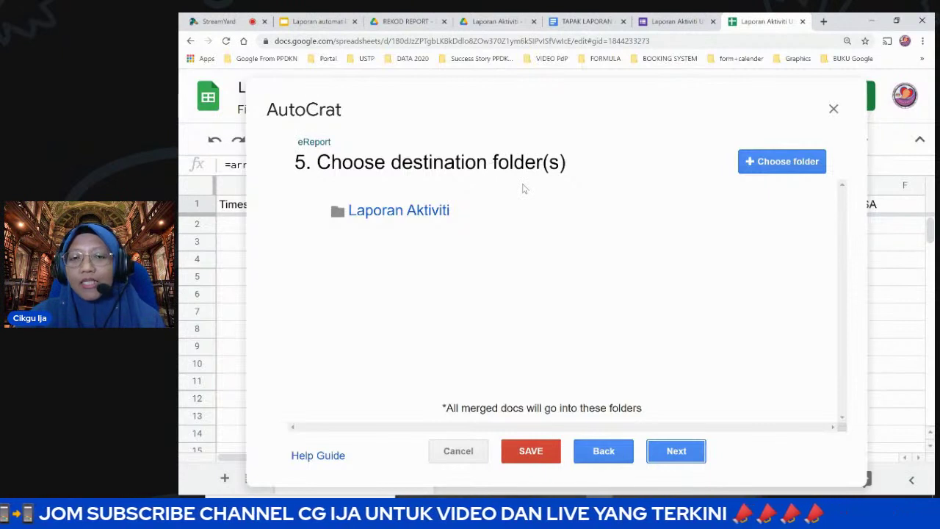
mouse_move(436, 224)
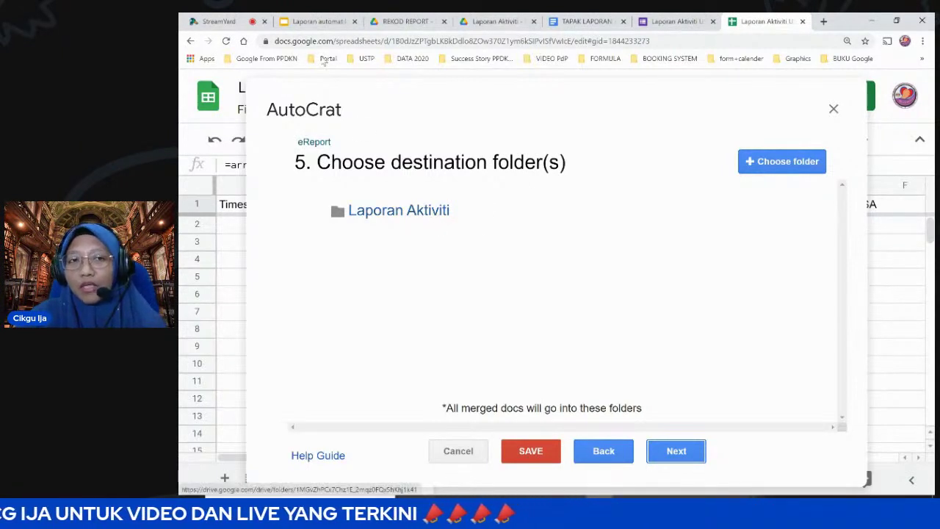
left_click(492, 21)
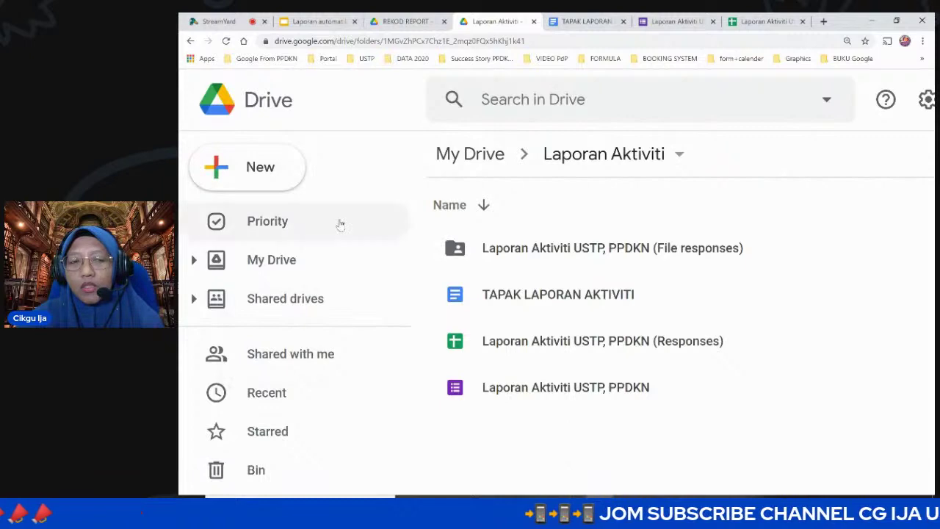
- Create a 'Laporan lengkap' folder inside Laporan Aktiviti and return to the AutoCrat sheet
left_click(261, 168)
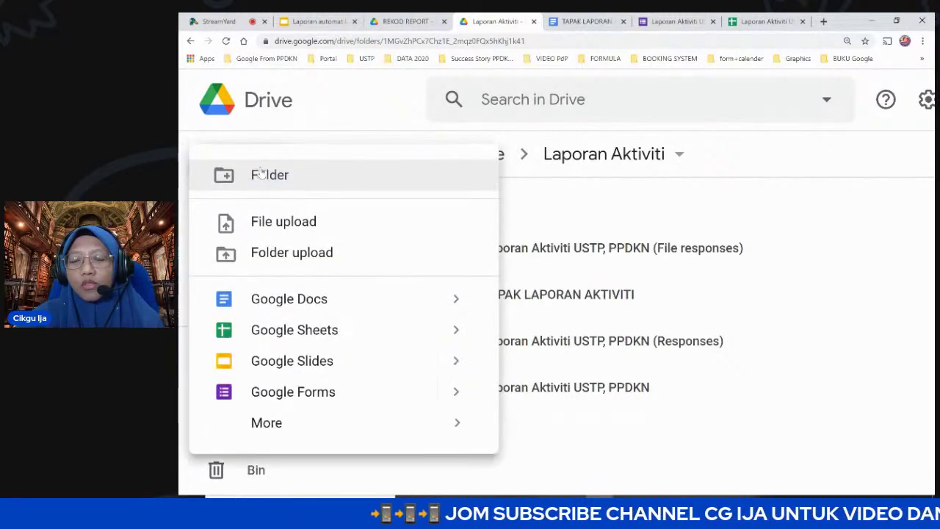
left_click(275, 173)
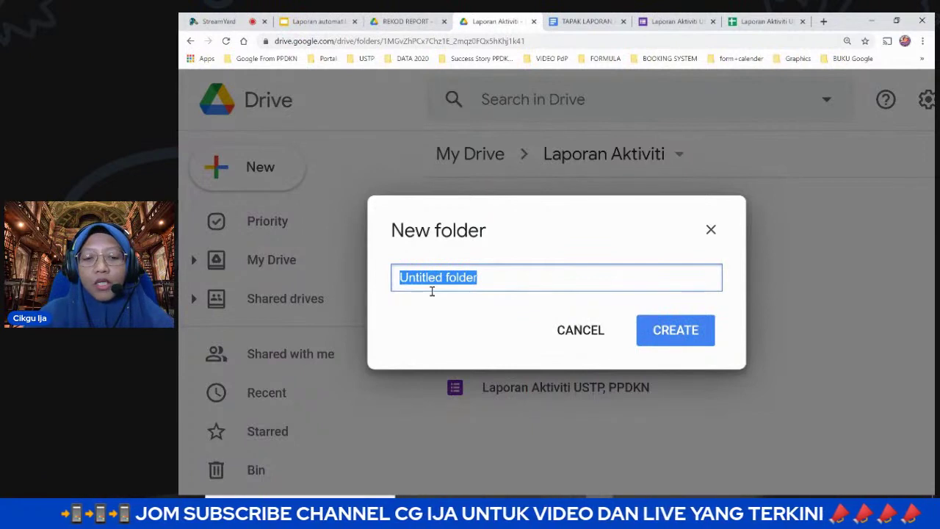
type("Lapora")
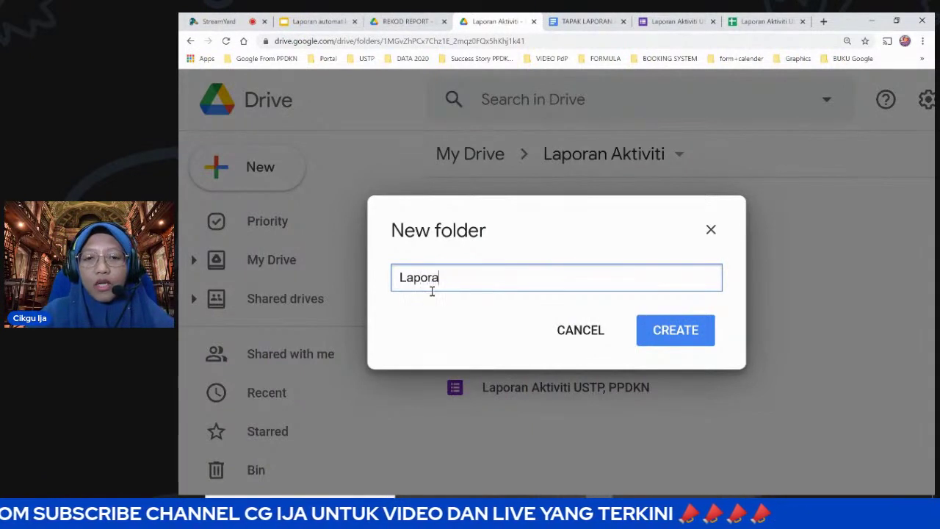
type("n le")
key("BackSpace")
type("lengka")
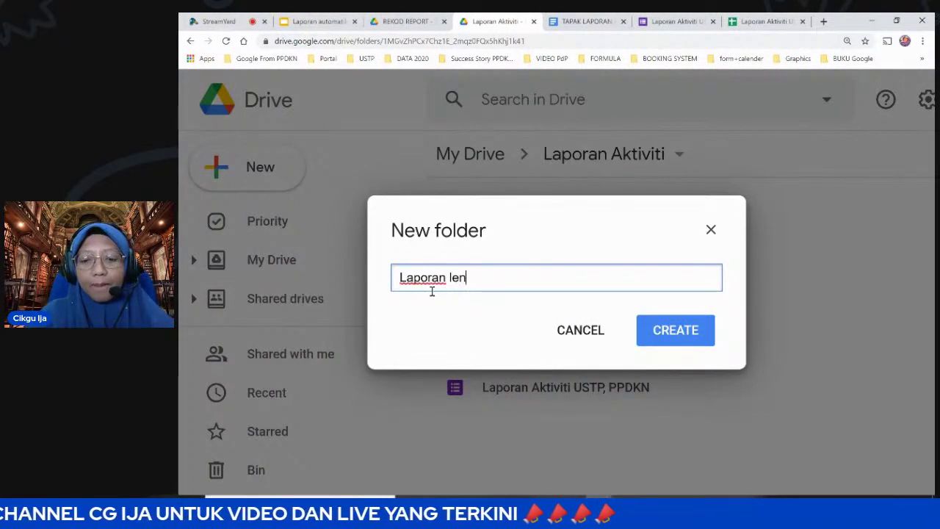
type("p")
left_click(675, 335)
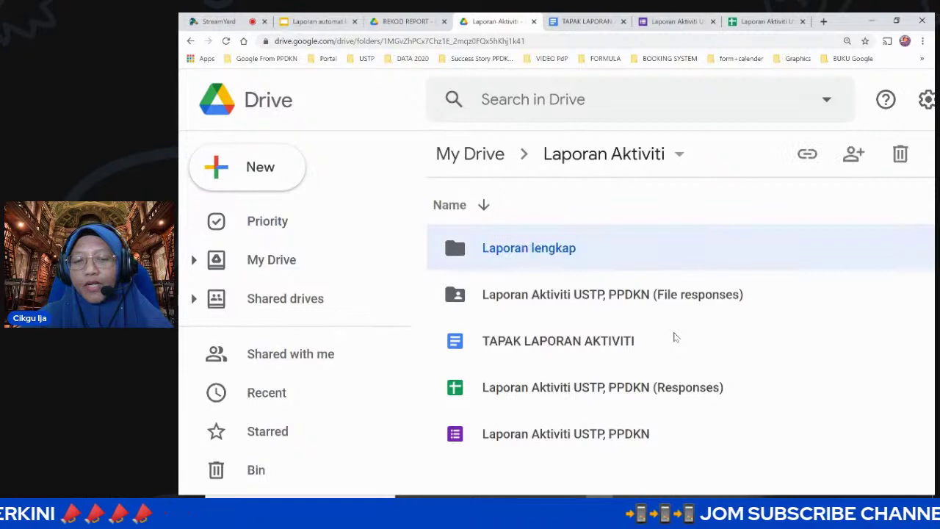
left_click(766, 24)
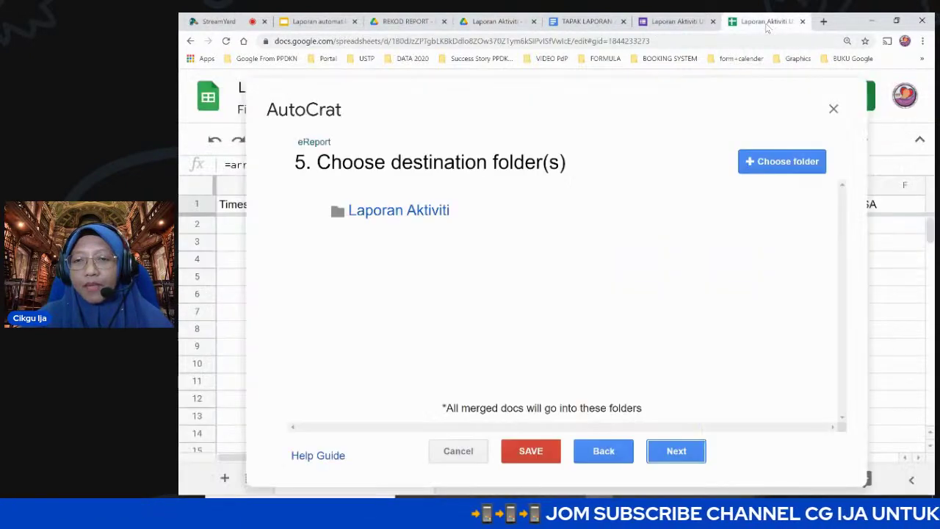
- Replace Laporan Aktiviti with Laporan lengkap as the sole destination folder and continue to step 6
mouse_move(677, 220)
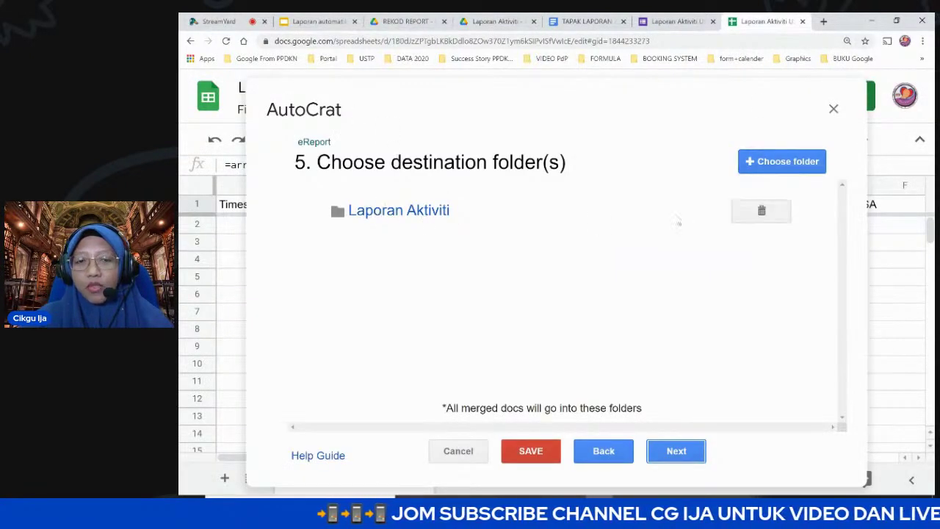
left_click(761, 213)
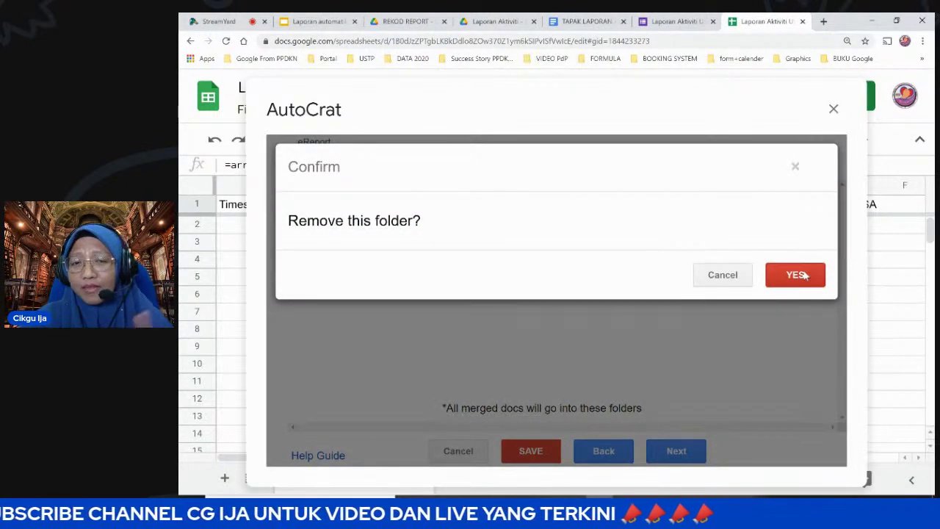
left_click(803, 275)
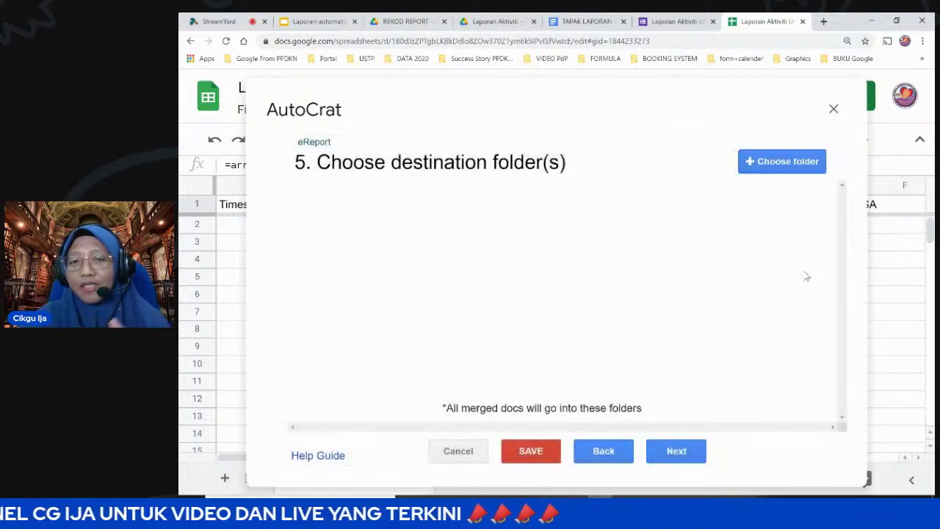
left_click(789, 171)
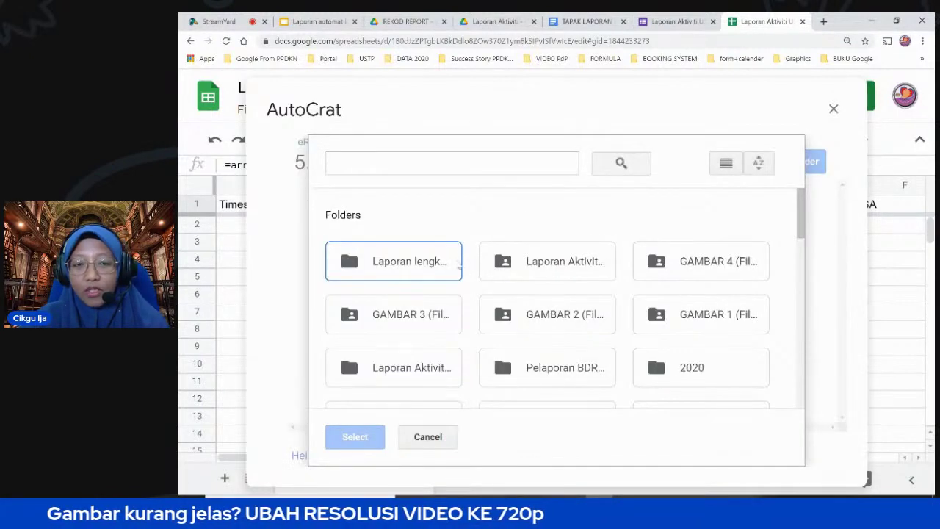
left_click(416, 270)
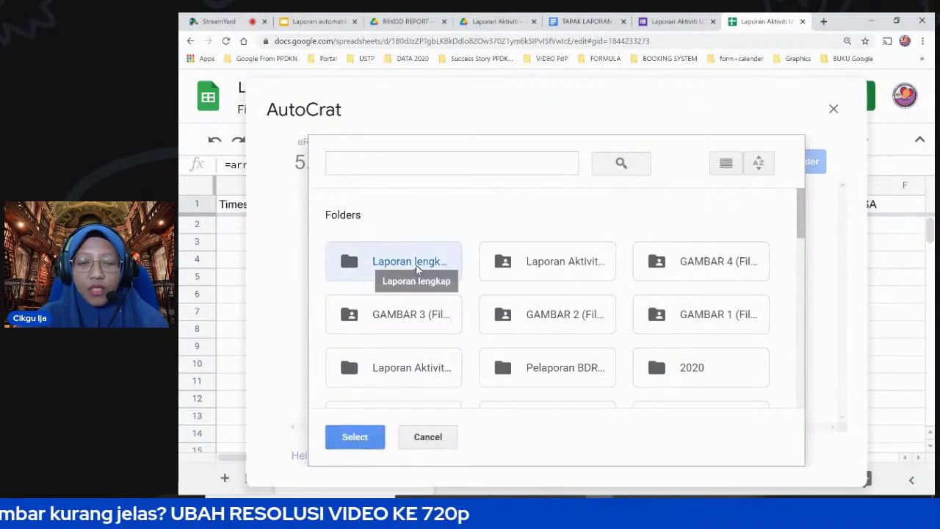
left_click(354, 437)
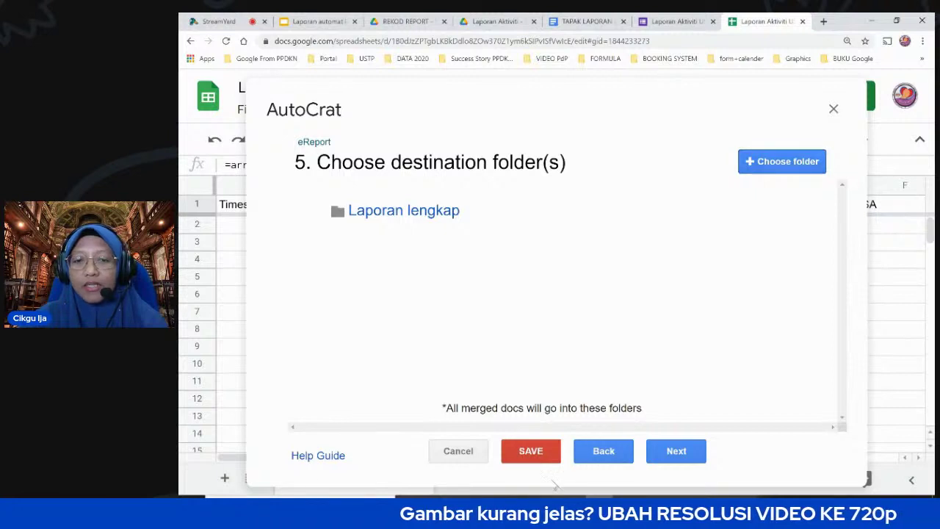
left_click(674, 455)
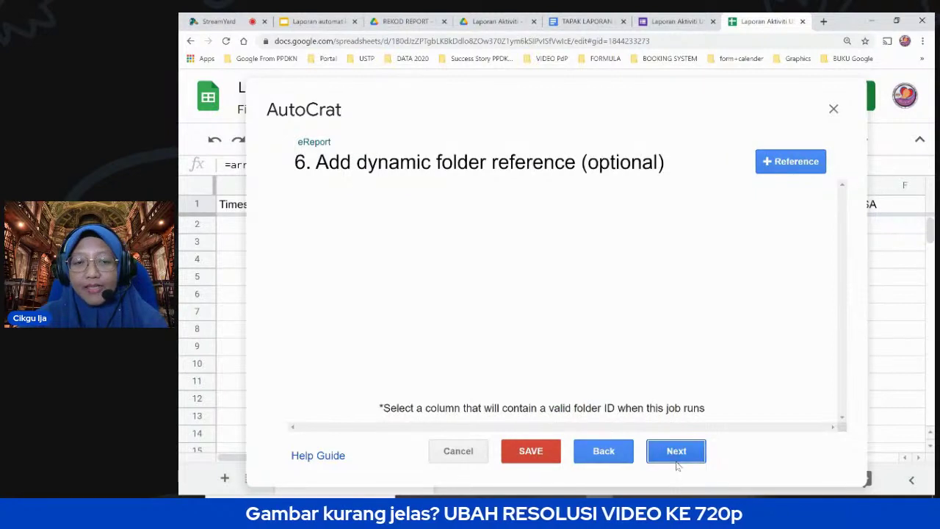
- Skip the dynamic folder reference and merge condition steps to reach step 8
left_click(677, 452)
left_click(683, 453)
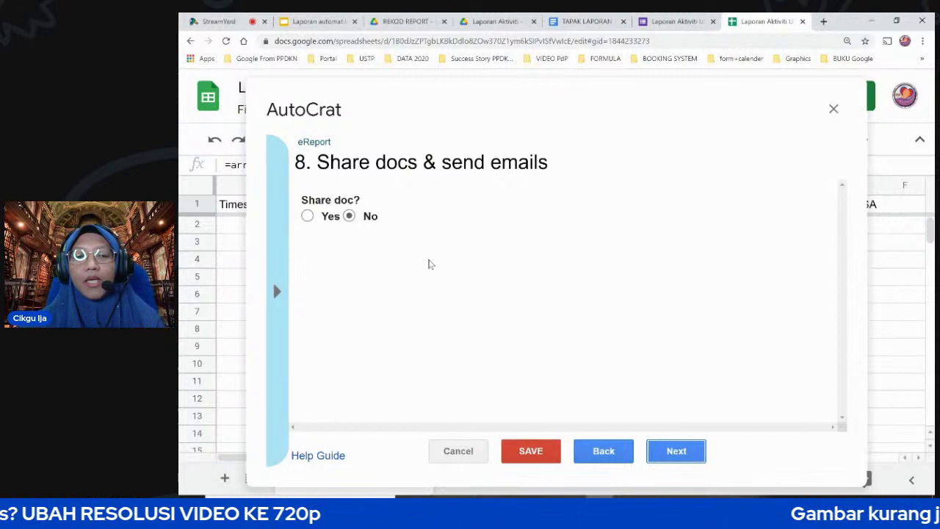
- Set Share doc? to Yes and enter the office e-mail address as the To recipient
left_click(307, 216)
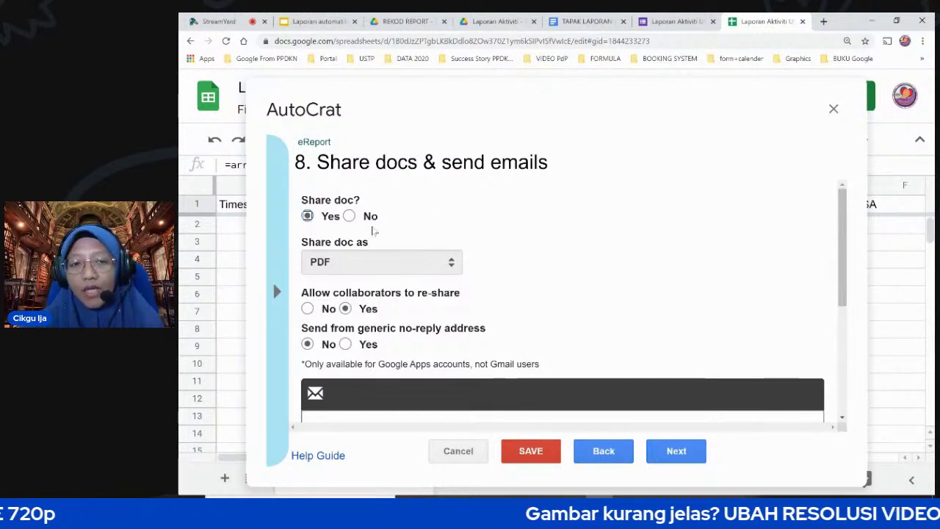
scroll(398, 280, "down", 2)
scroll(399, 280, "down", 2)
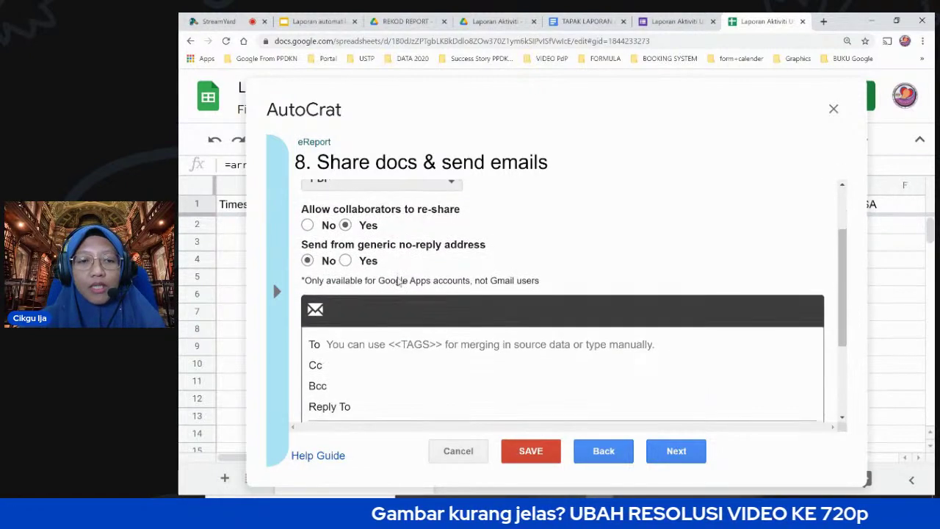
left_click(408, 284)
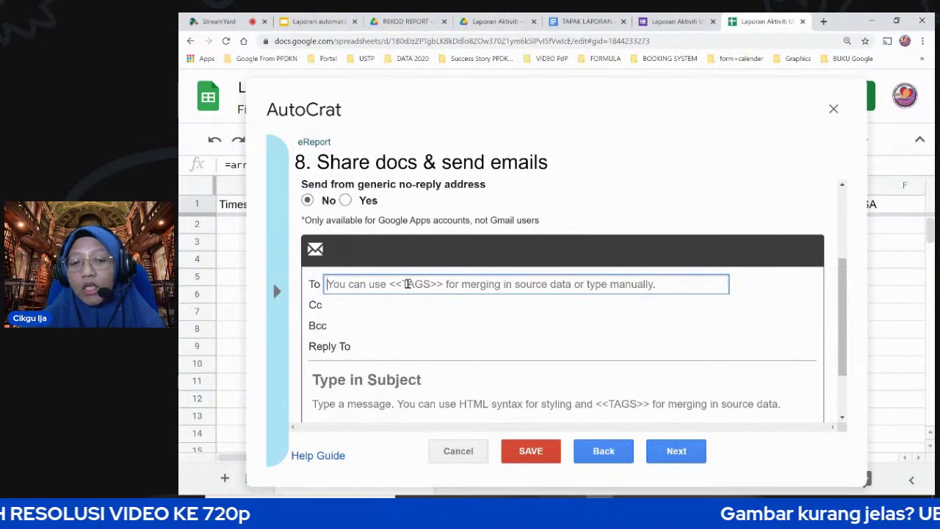
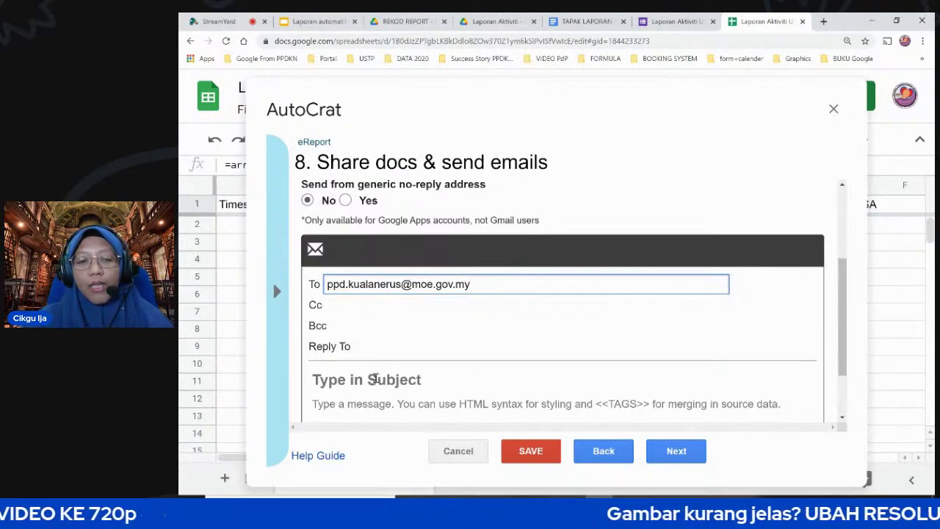
left_click(373, 379)
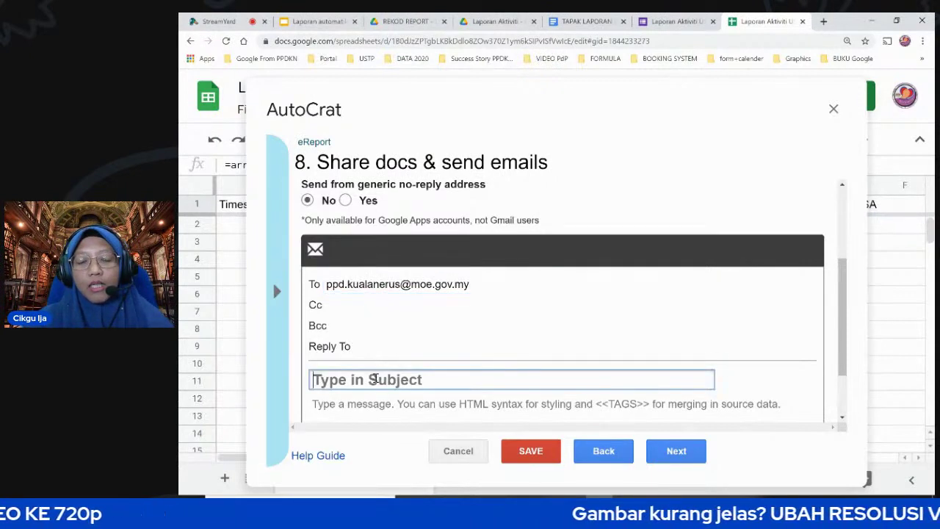
- Try an <<email>> tag in the recipients, check the form for an email field, then remove it
left_click(497, 287)
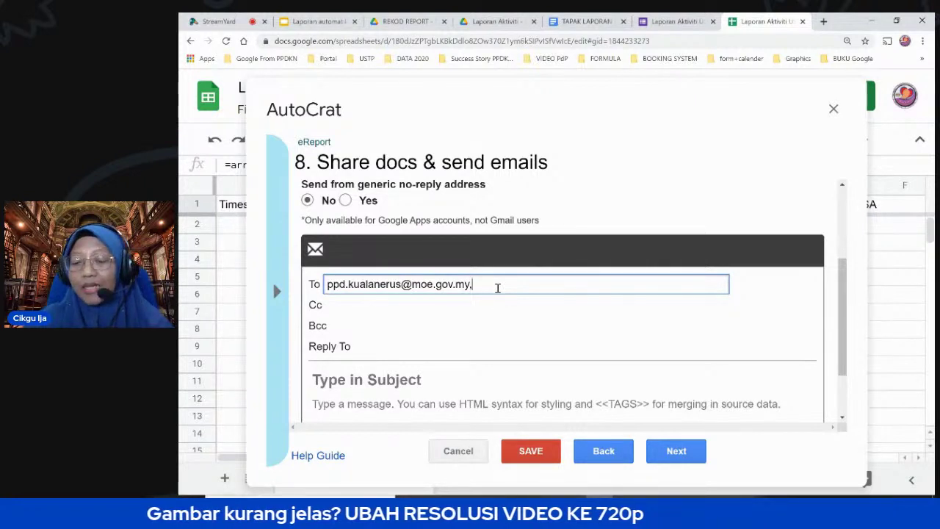
type("<<")
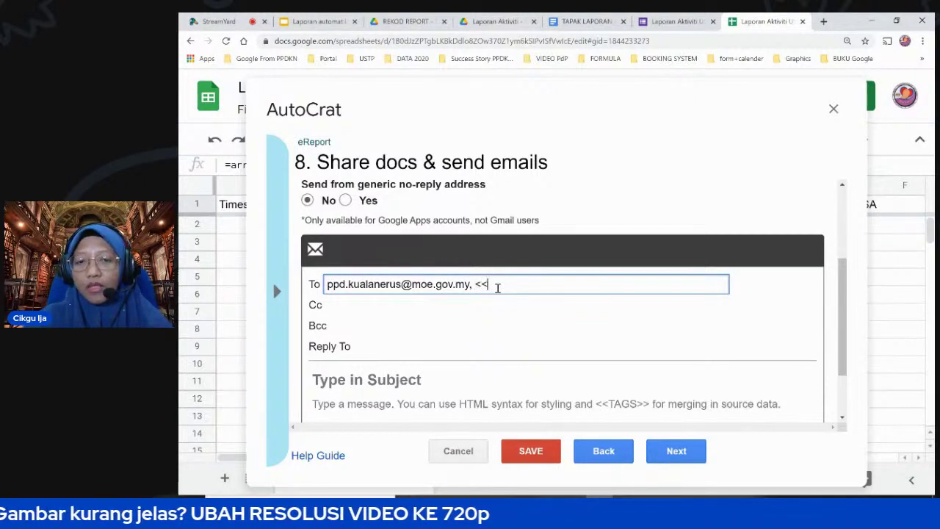
type("email")
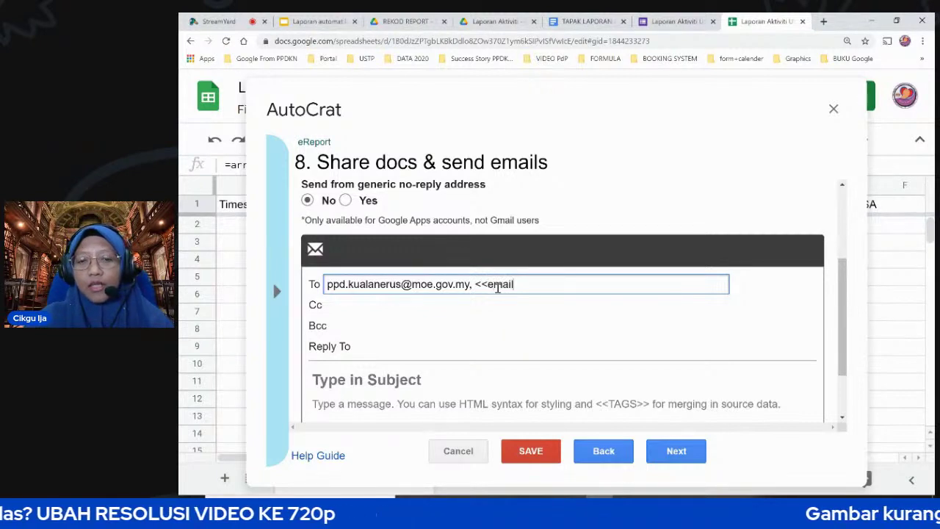
type(">>")
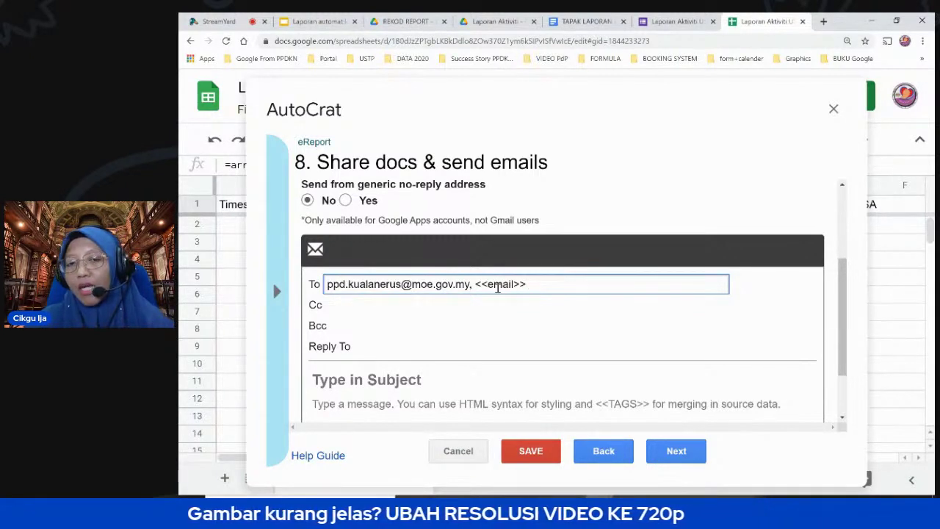
left_click_drag(473, 284, 551, 281)
key("BackSpace")
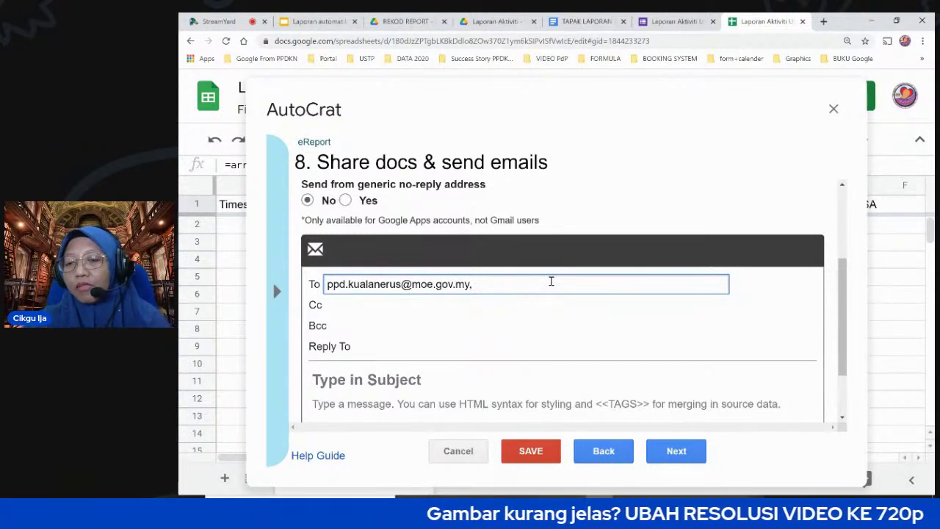
left_click(670, 20)
scroll(464, 256, "down", 2)
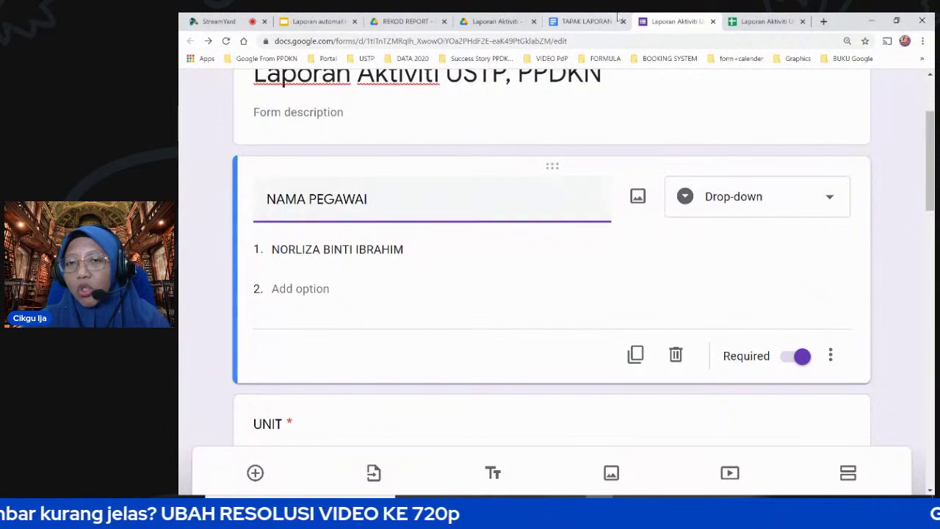
left_click(753, 22)
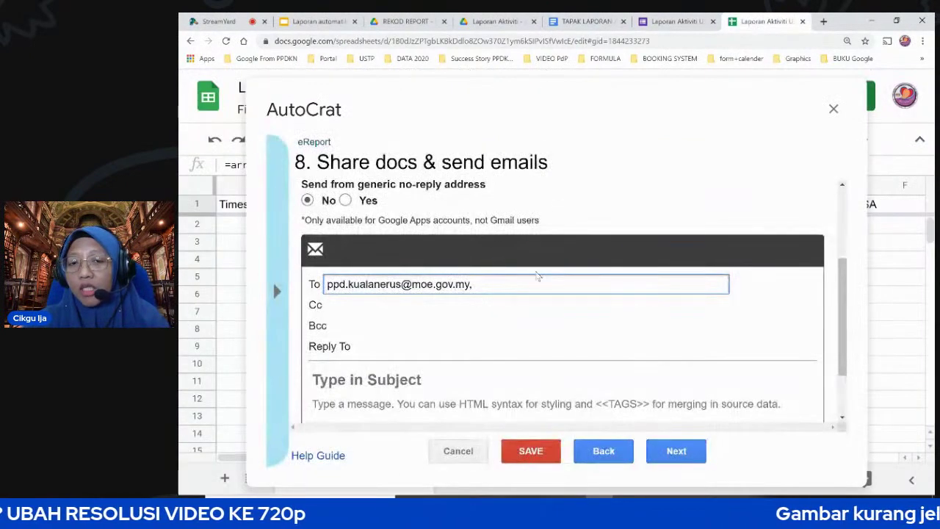
type("<<emil")
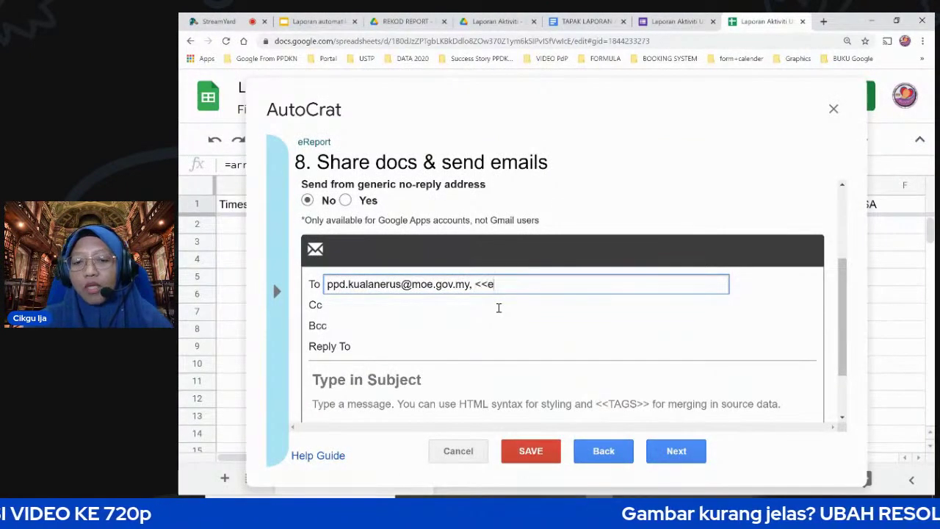
key("BackSpace")
key("BackSpace")
type("ail>>")
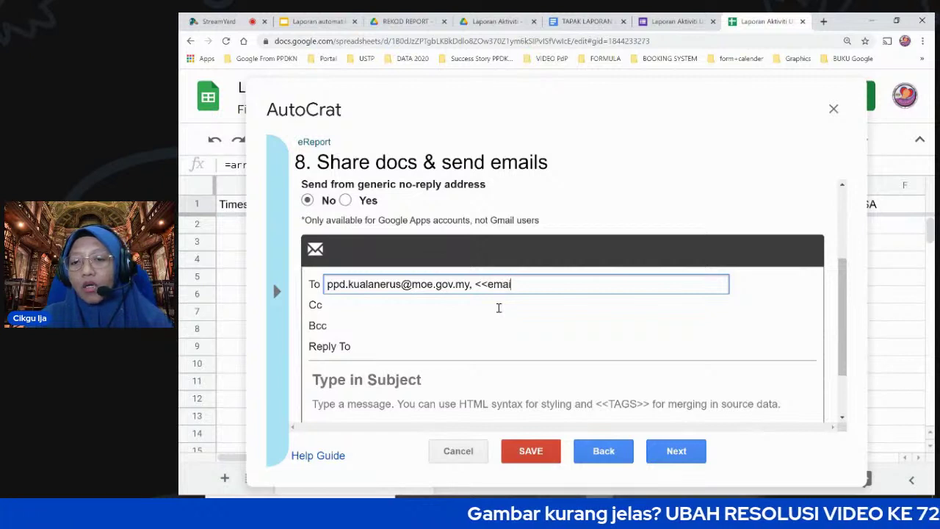
key("BackSpace")
key("BackSpace")
key("BackSpace")
key("BackSpace")
key("BackSpace")
key("BackSpace")
key("BackSpace")
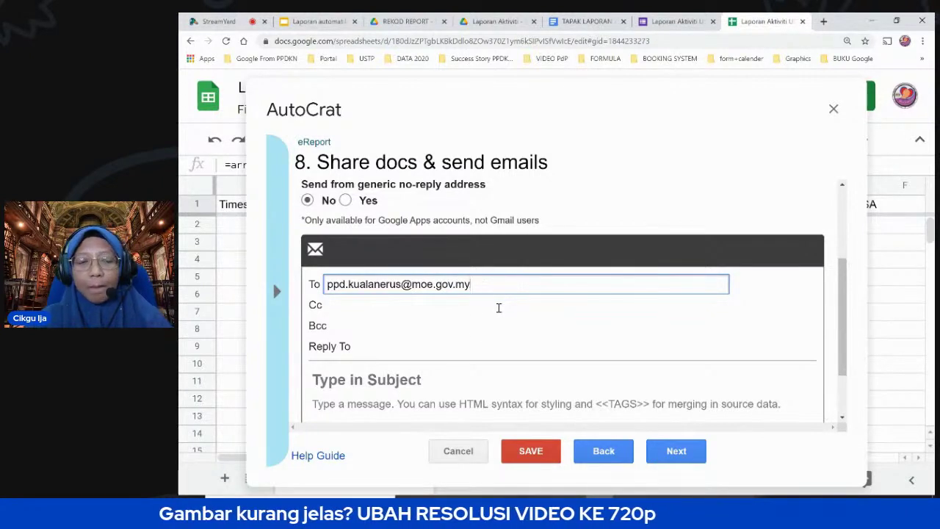
left_click(401, 379)
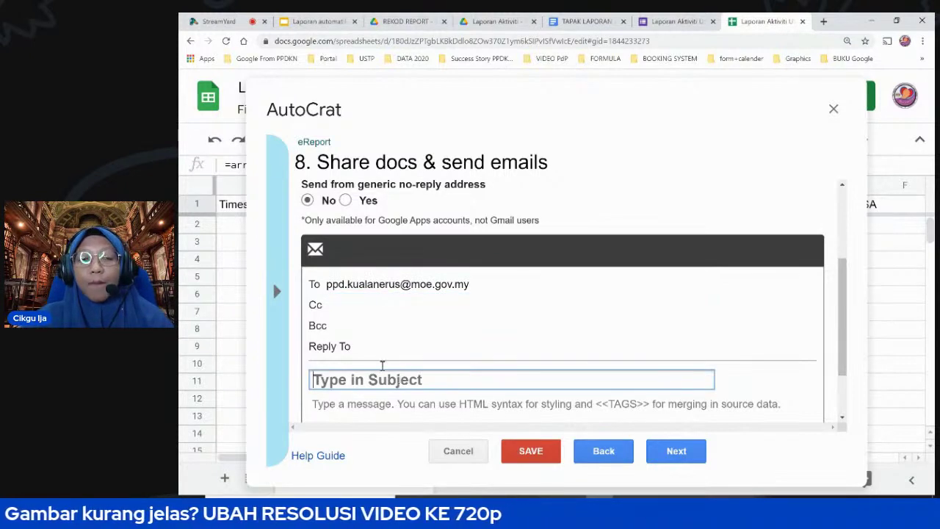
- Make the email subject <<TARIKH>><<PROGRAM>>, copying the TARIKH tag from the merge-tag list
left_click(277, 293)
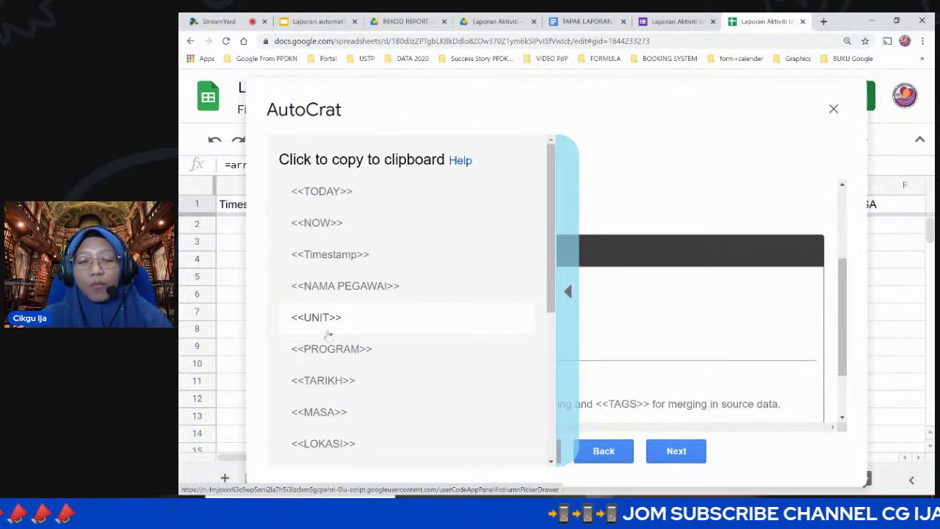
left_click(332, 382)
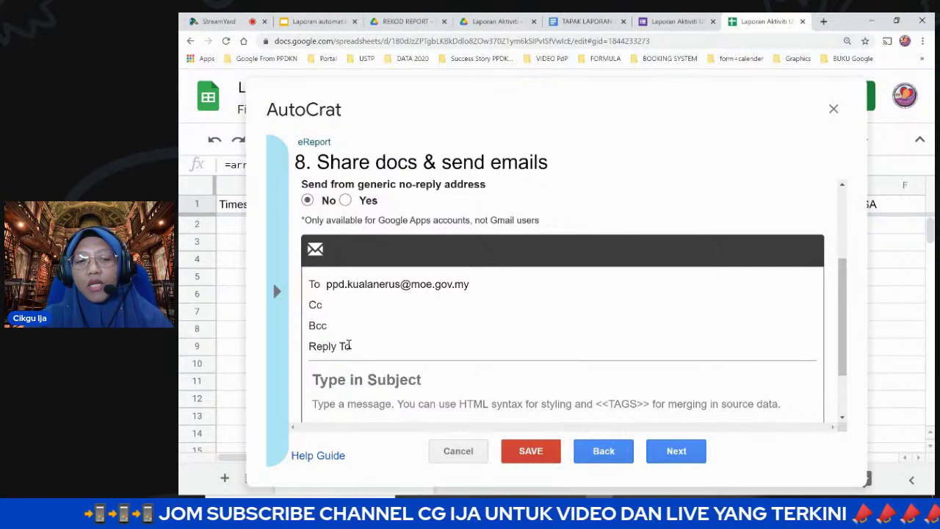
left_click(357, 384)
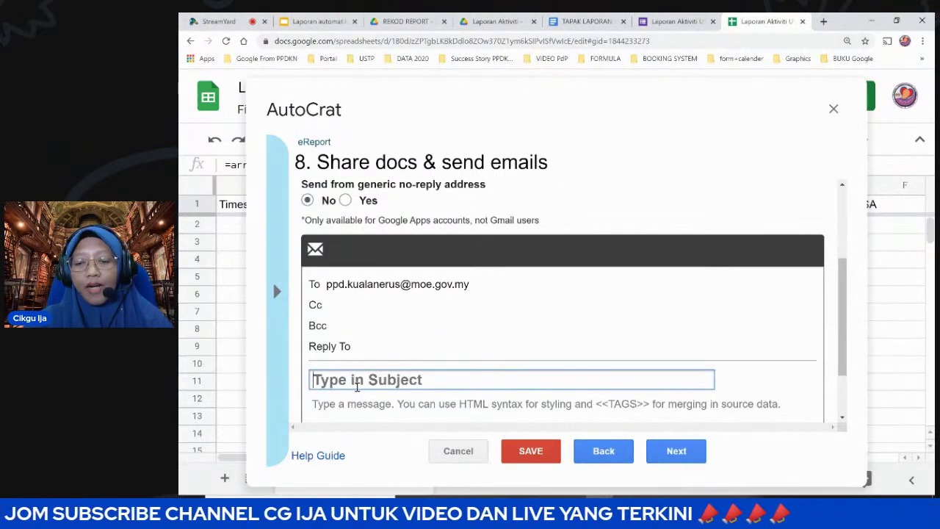
right_click(357, 385)
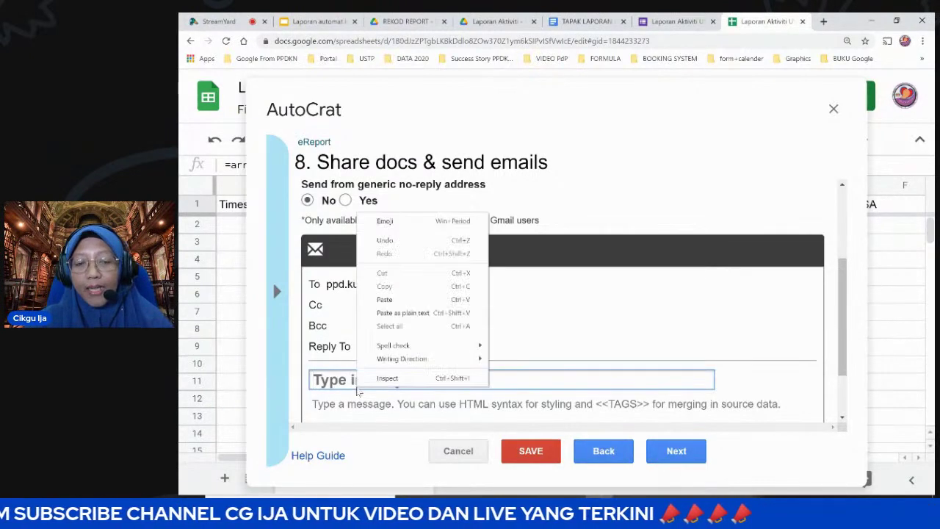
left_click(404, 299)
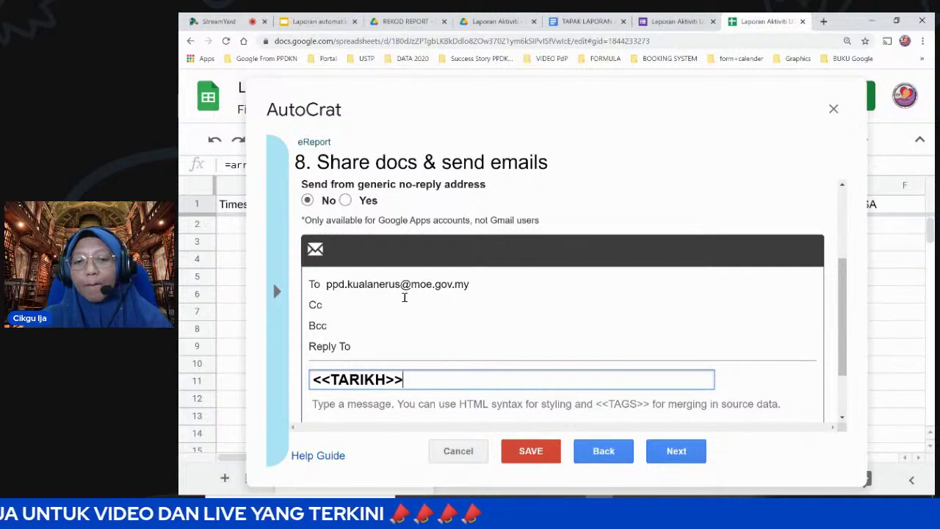
type("<<PROGRAM>>")
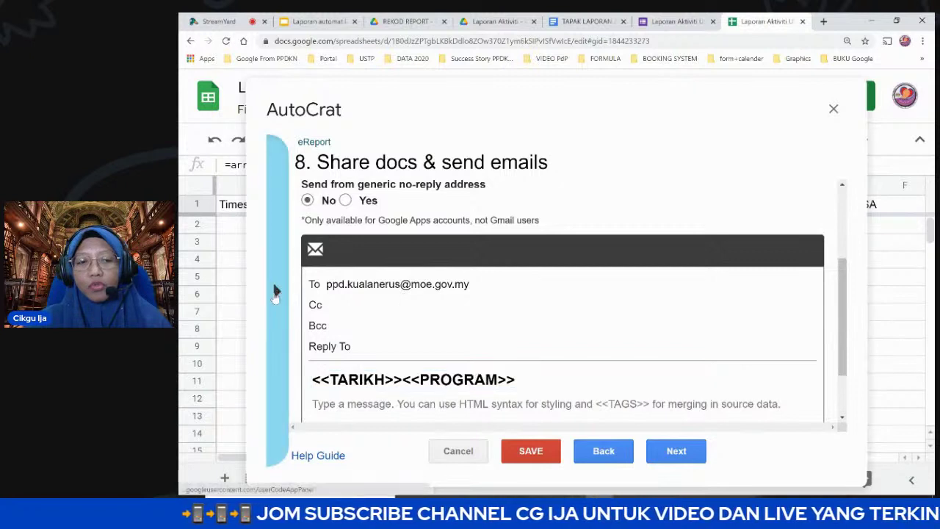
left_click(275, 292)
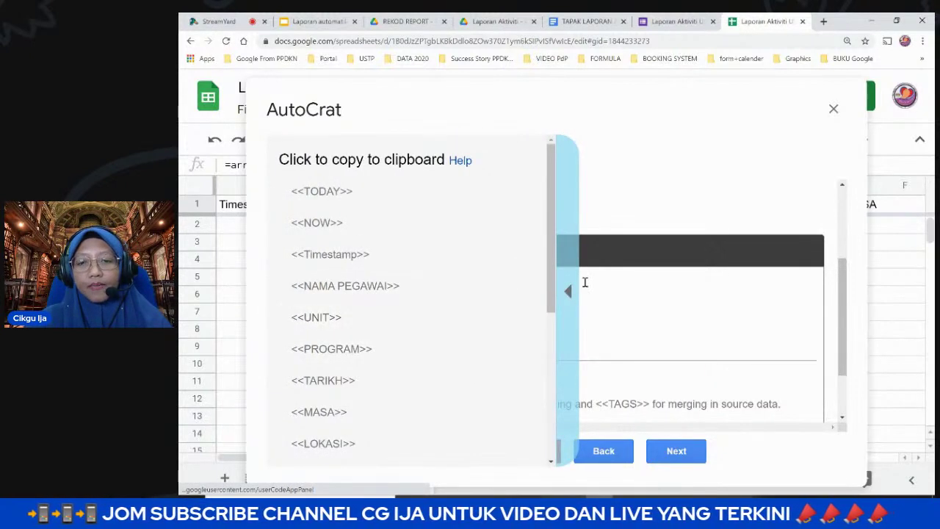
left_click(571, 294)
scroll(496, 356, "down", 1)
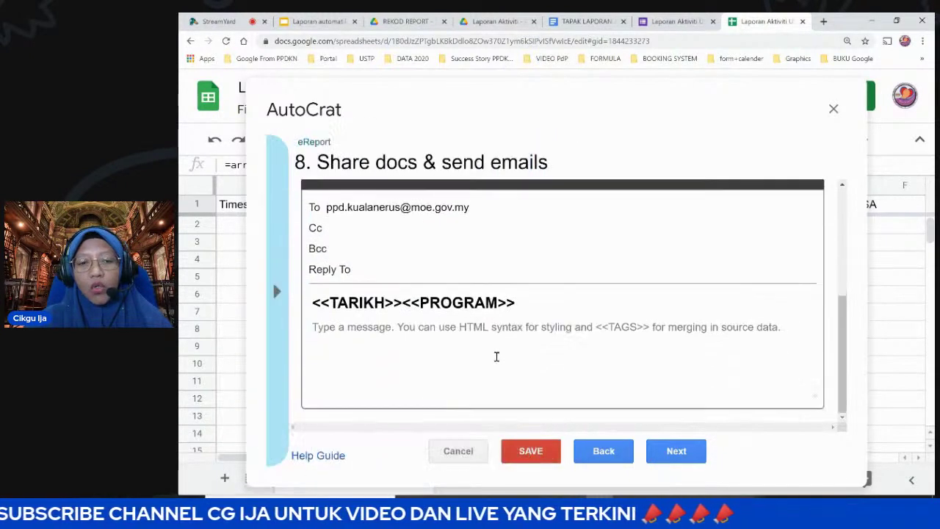
- Begin the body with 'Assalamualaikum....' and 'Disertakan laporan aktiviti bagi <<PROGRAM>>' on a new line
left_click(383, 340)
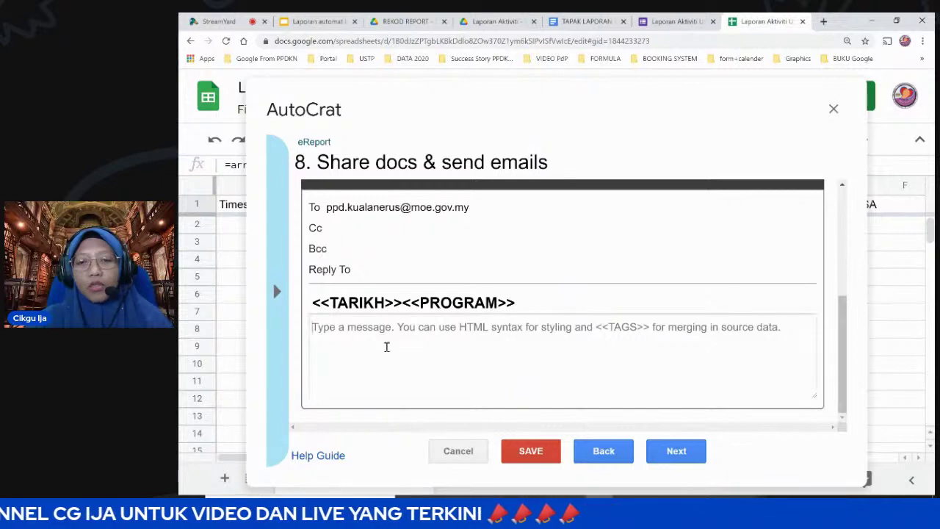
type("Assalamualaik")
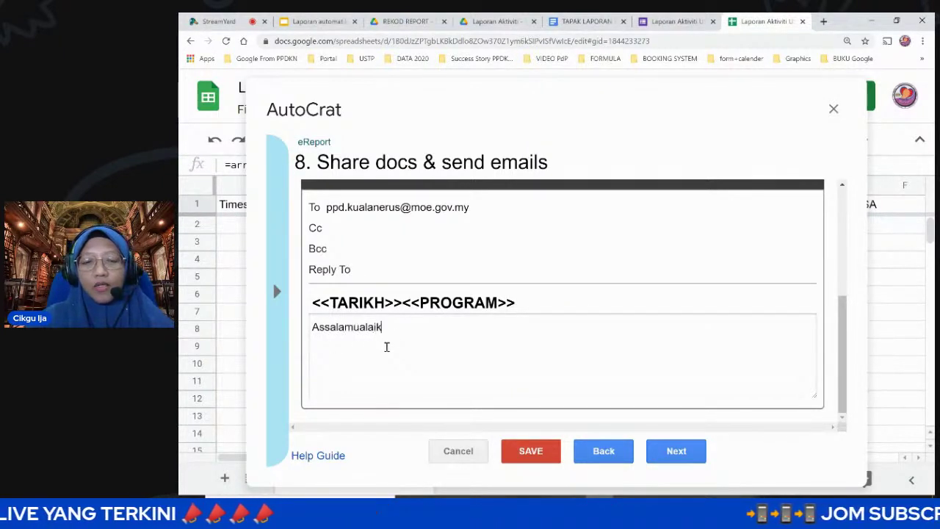
type("um....")
key("Return")
key("Return")
type("Disertakan ")
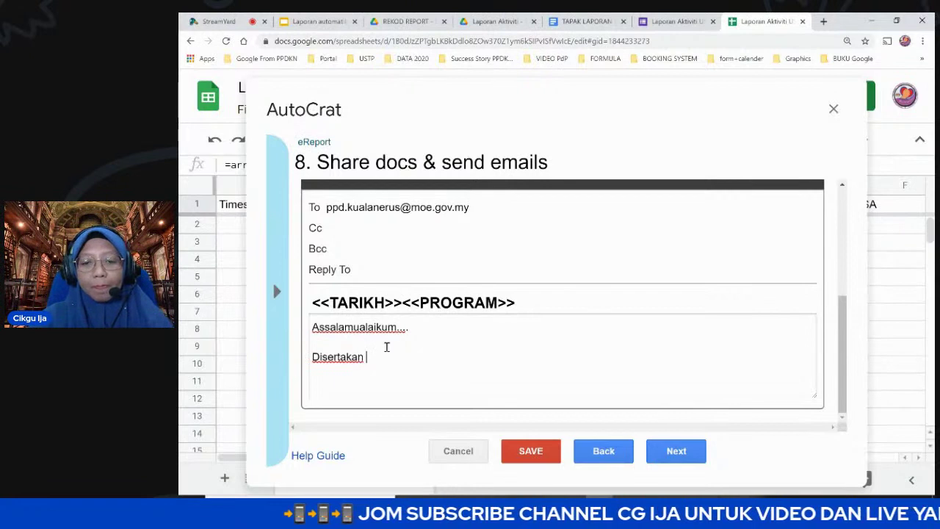
type("lapro")
key("BackSpace")
key("BackSpace")
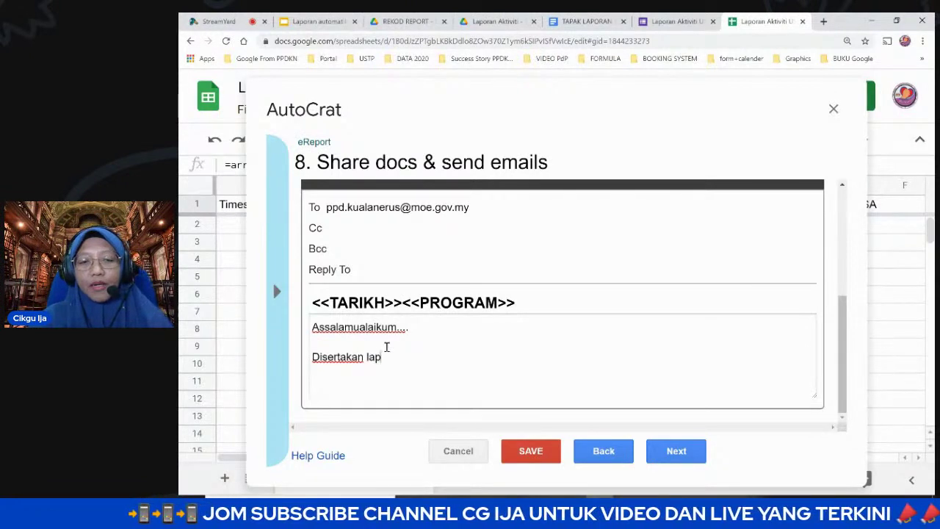
type("oran aktivi")
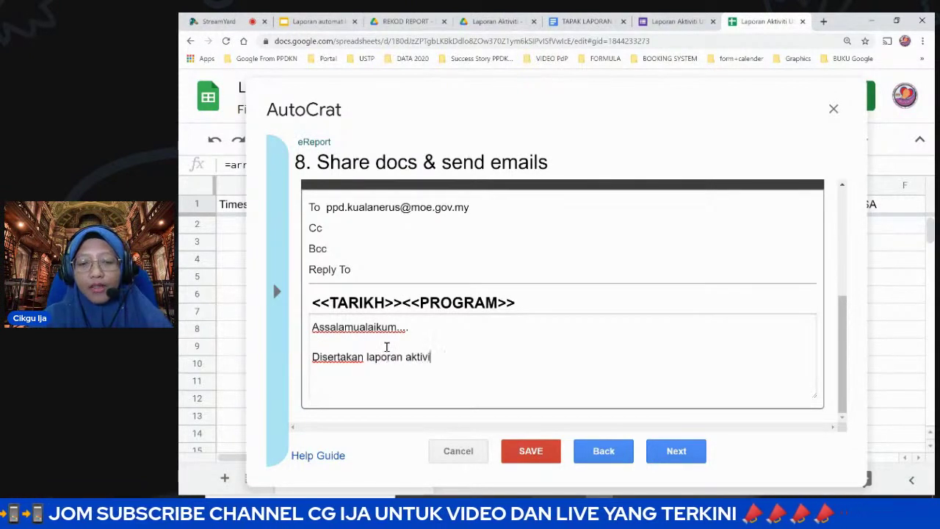
type("ti bagi ")
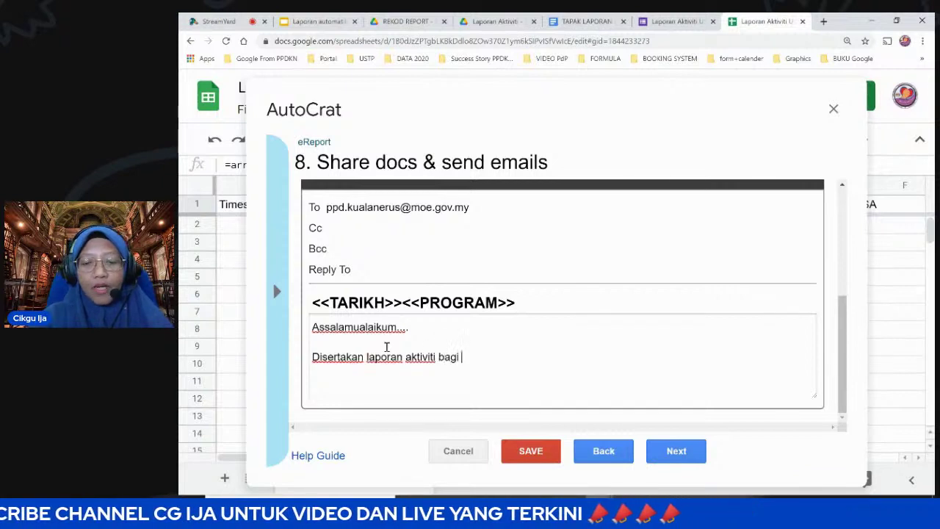
type("<<PROGRAM>>")
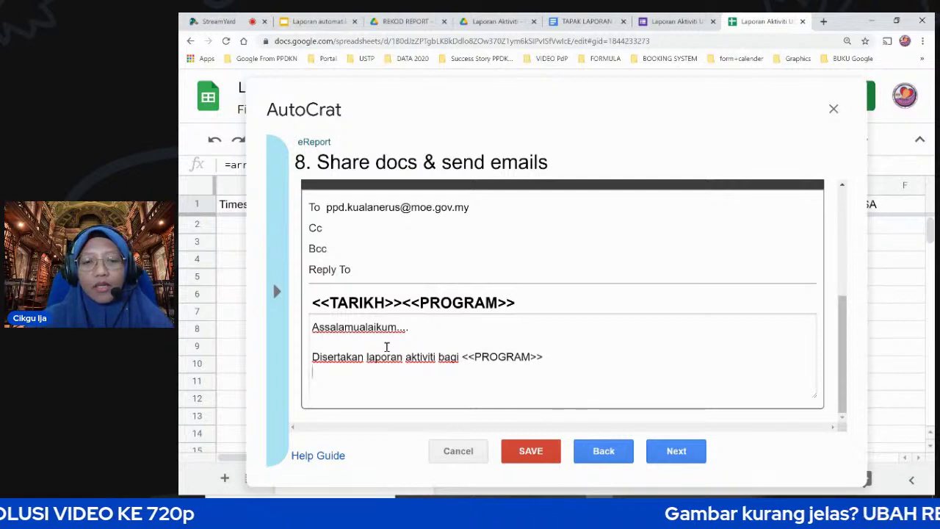
- Sign off the body with 'Yang benar' and <<NAMA PEGAWAI>> on separate lines
key("Return")
key("Return")
type("Yang benar")
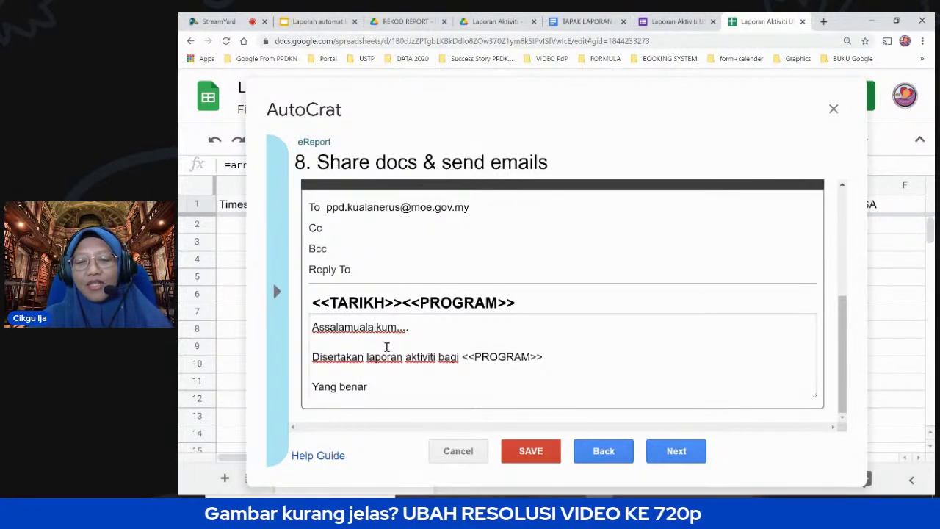
key("Return")
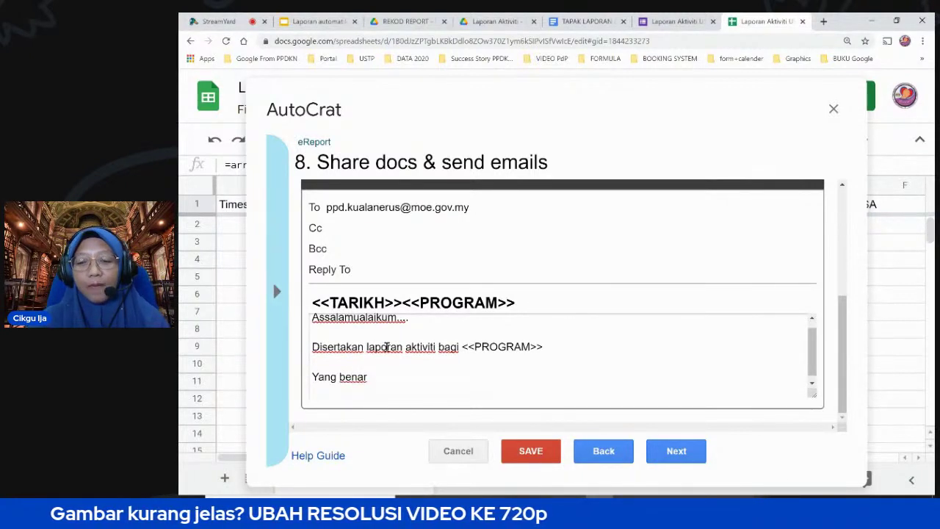
type("<")
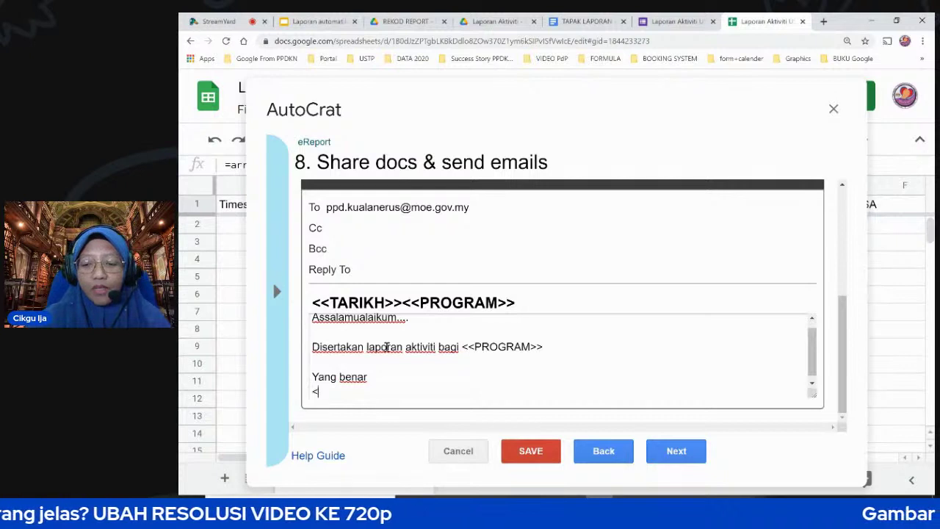
type("<NAMA PEG")
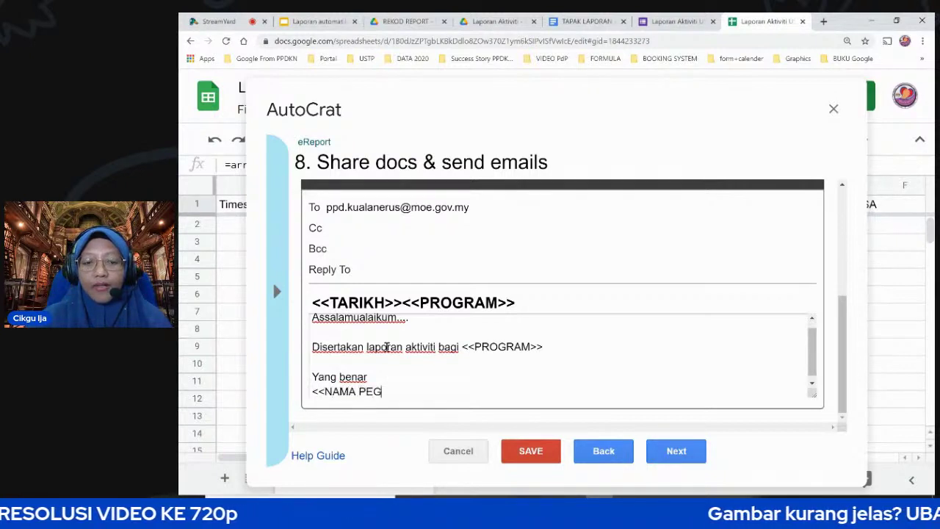
type("AWAI>>")
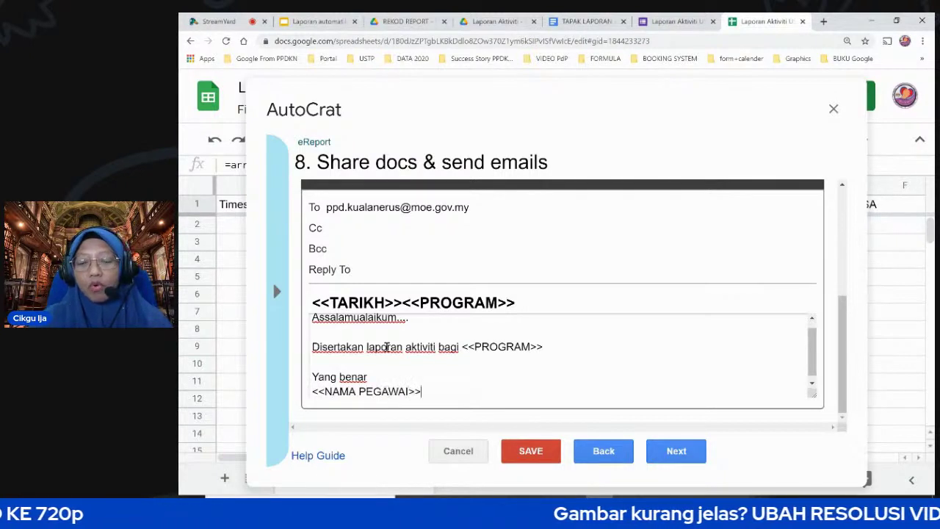
scroll(599, 328, "up", 1)
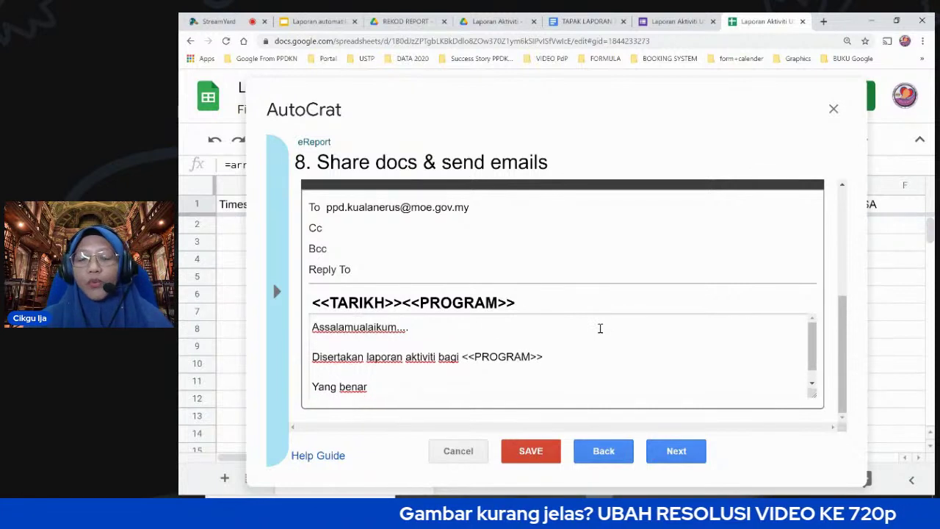
scroll(609, 328, "down", 1)
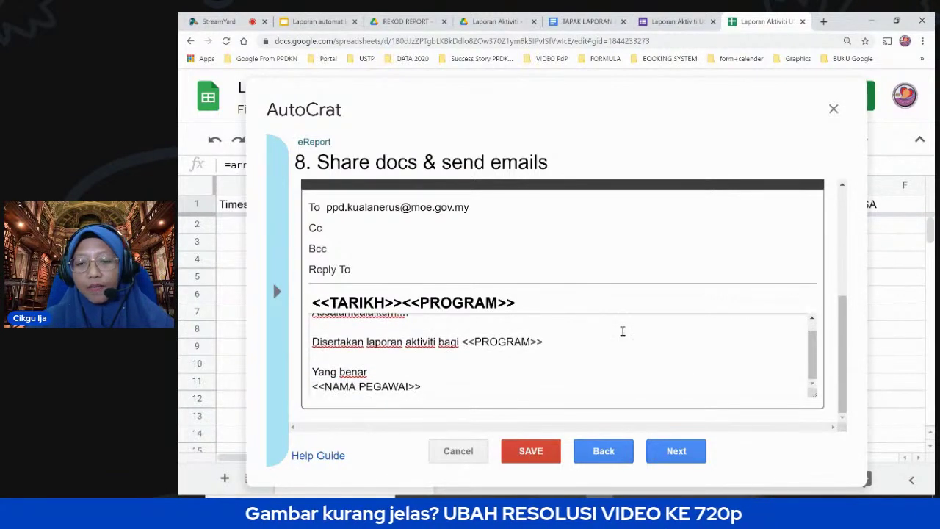
scroll(628, 289, "up", 3)
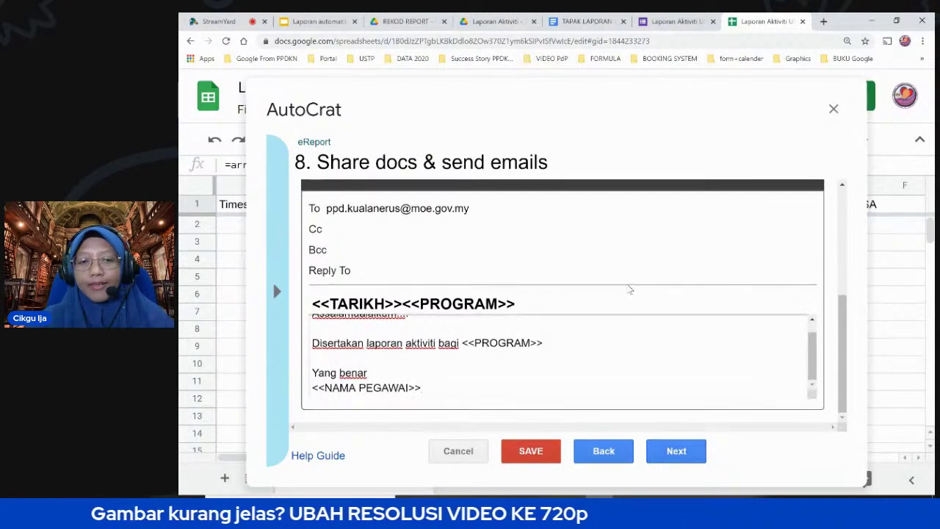
left_click(679, 455)
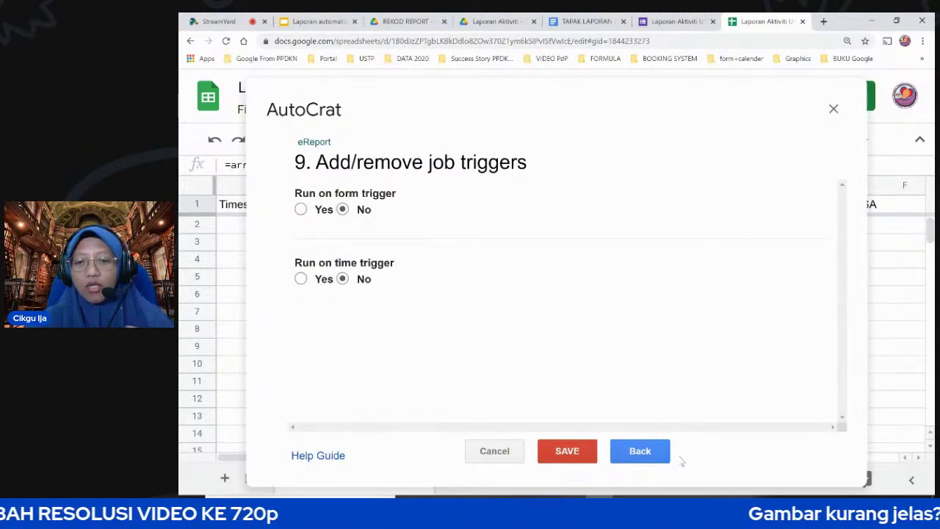
- Set Run on form trigger to Yes and confirm enabling the project's form triggers
left_click(301, 209)
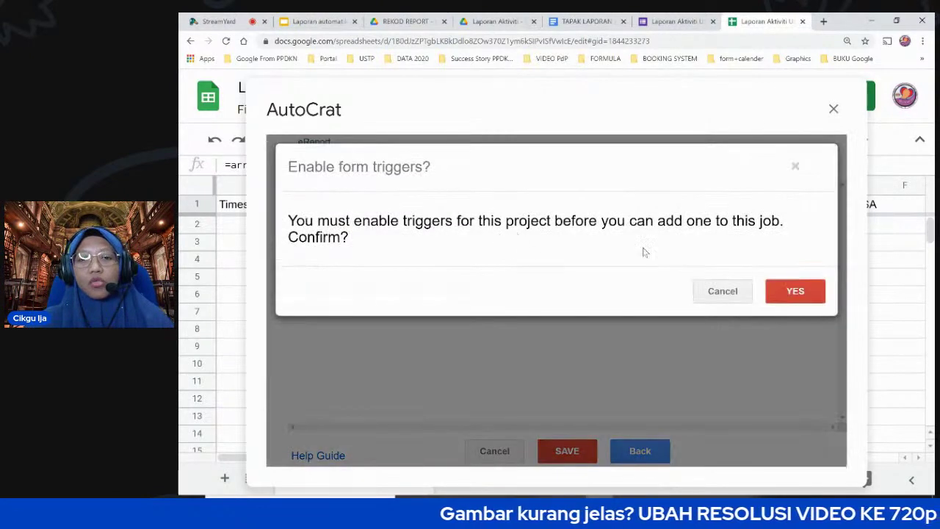
left_click(793, 297)
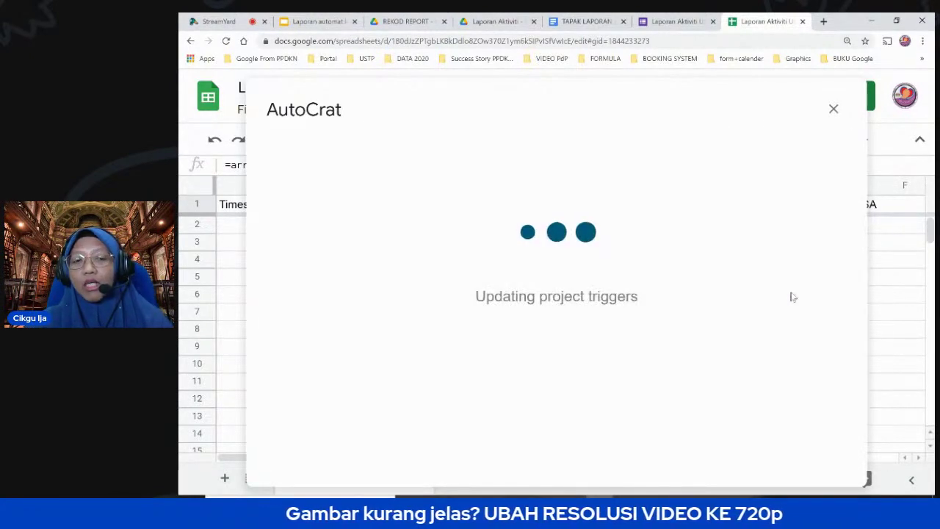
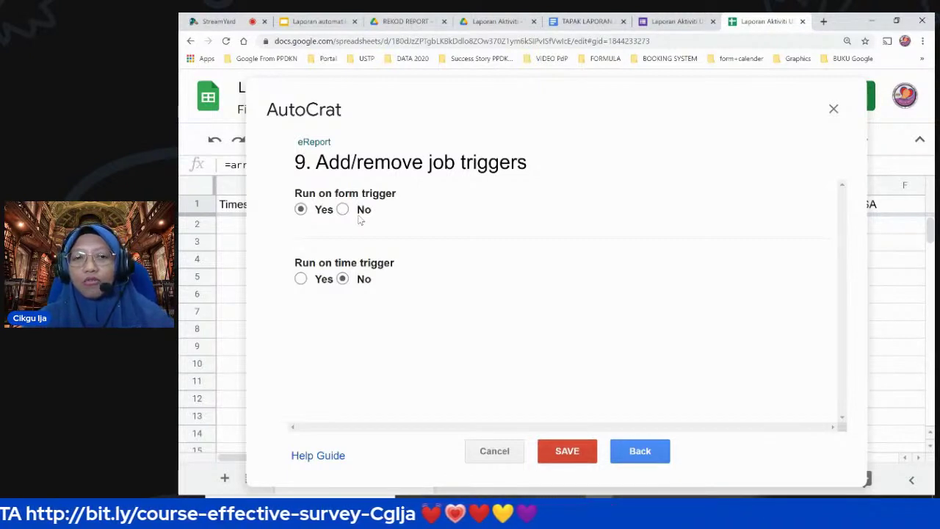
- Save the eReport job with 'Run on form trigger' set to Yes, then close AutoCrat
left_click(567, 451)
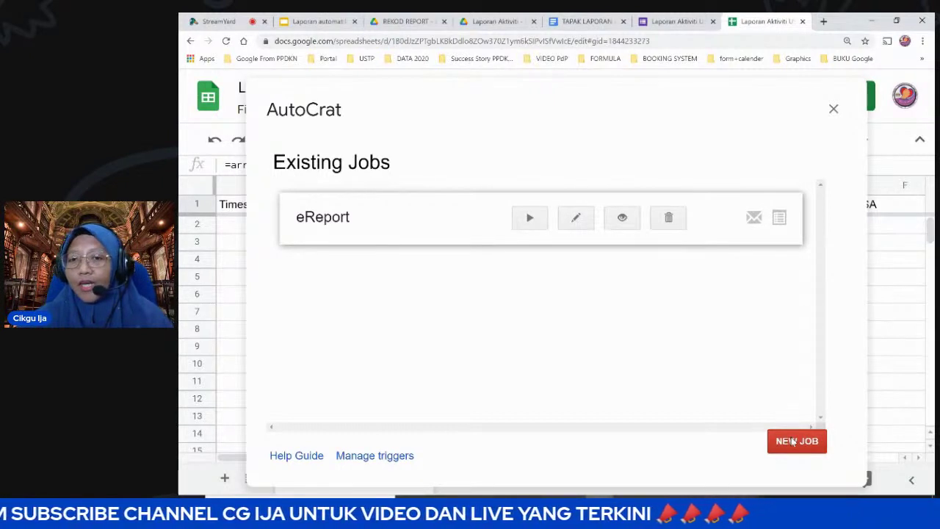
left_click(834, 110)
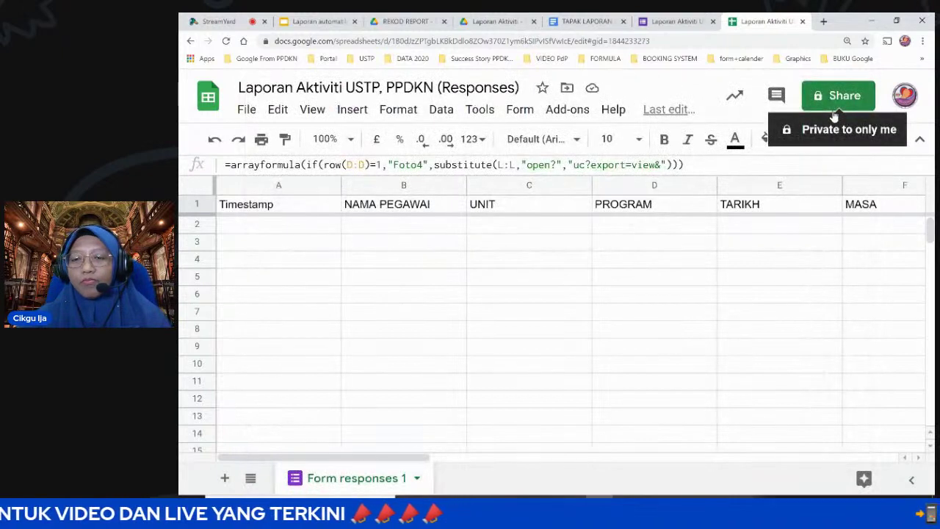
left_click(690, 277)
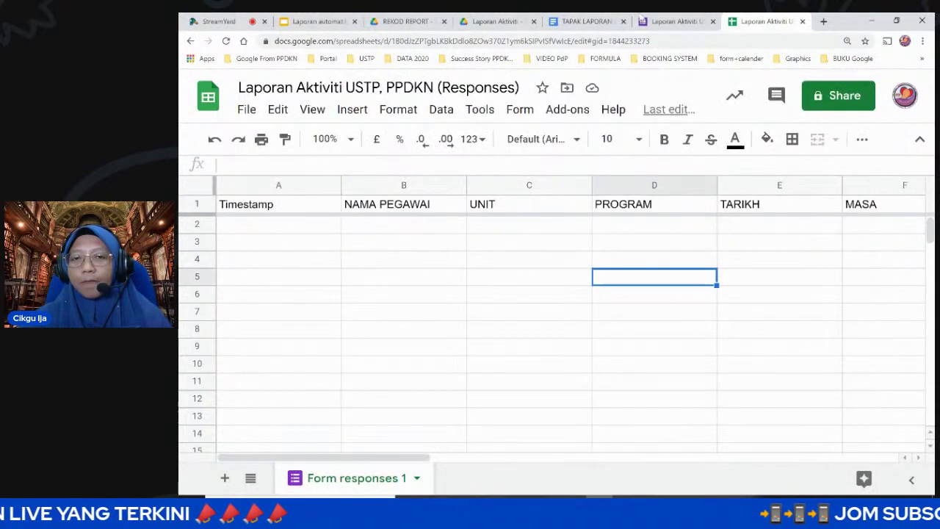
- Open the eReport form from the 2-Laporan Aktiviti folder via the REKOD REPORT tab
left_click(668, 24)
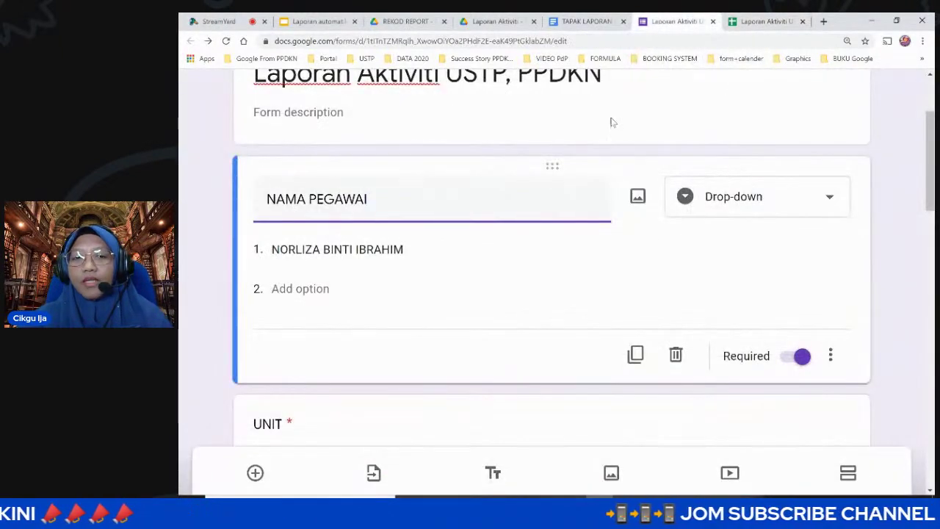
left_click(388, 22)
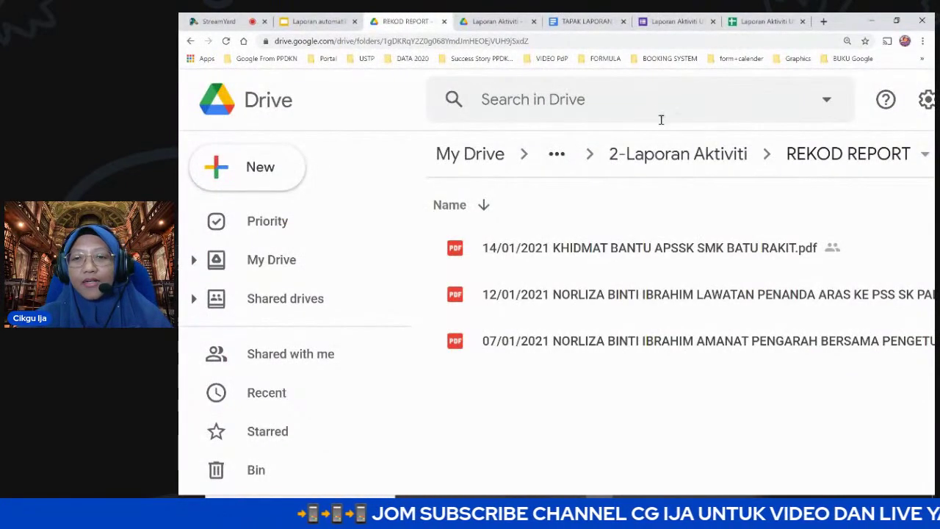
left_click(664, 154)
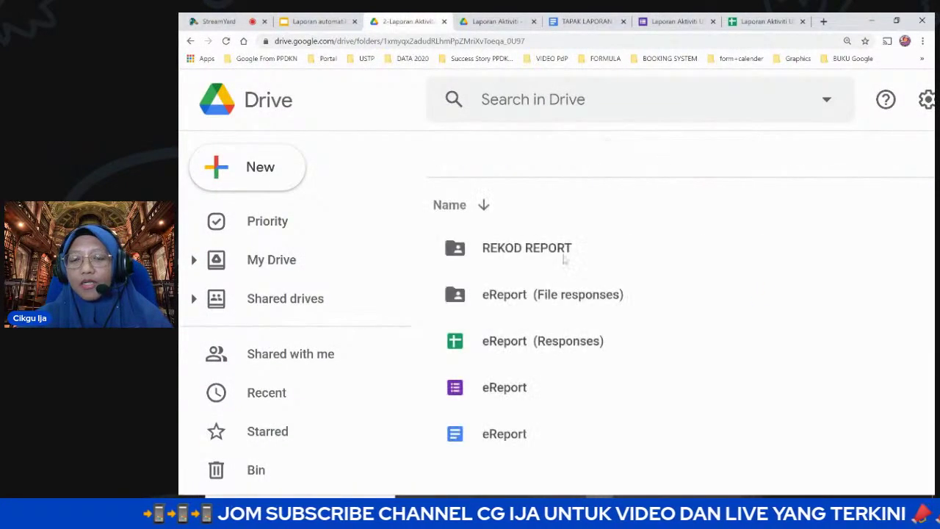
left_click(509, 393)
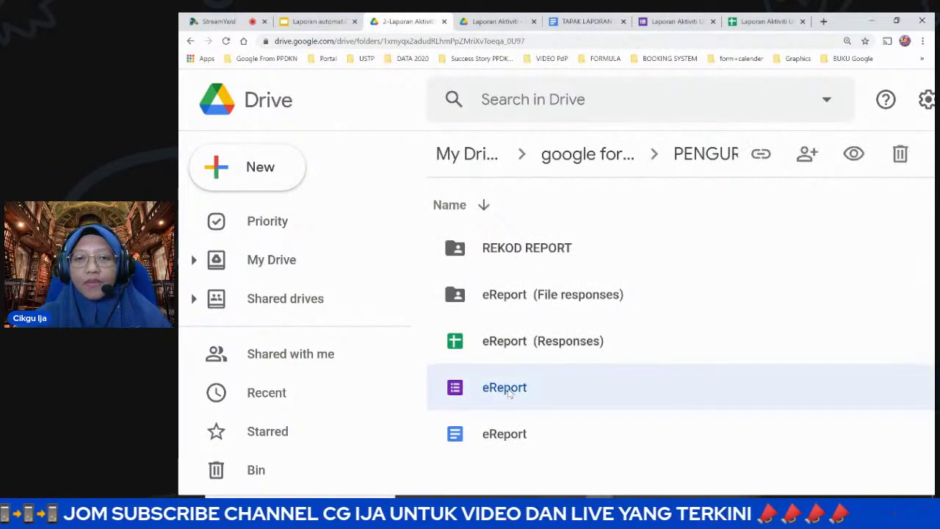
double_click(508, 393)
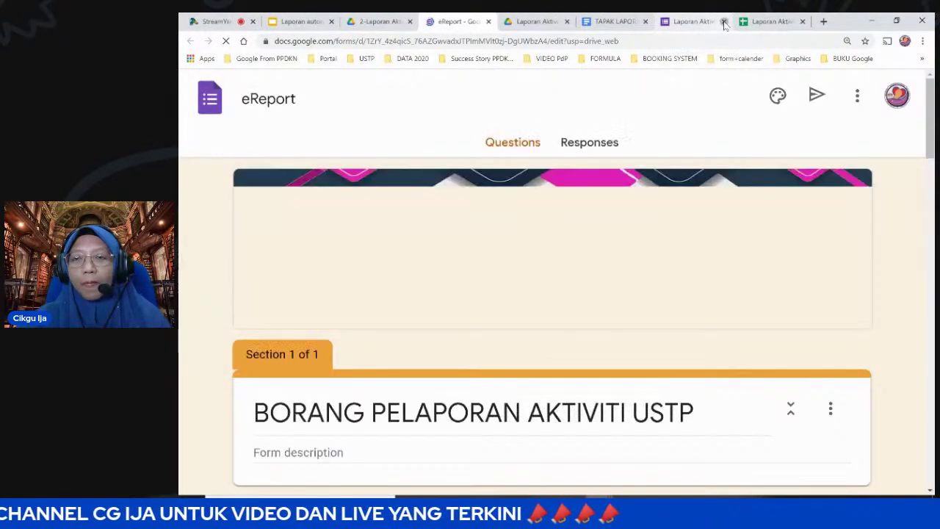
- Close the old form editor, Laporan Aktiviti spreadsheet and TAPAK LAPORAN tabs
left_click(723, 22)
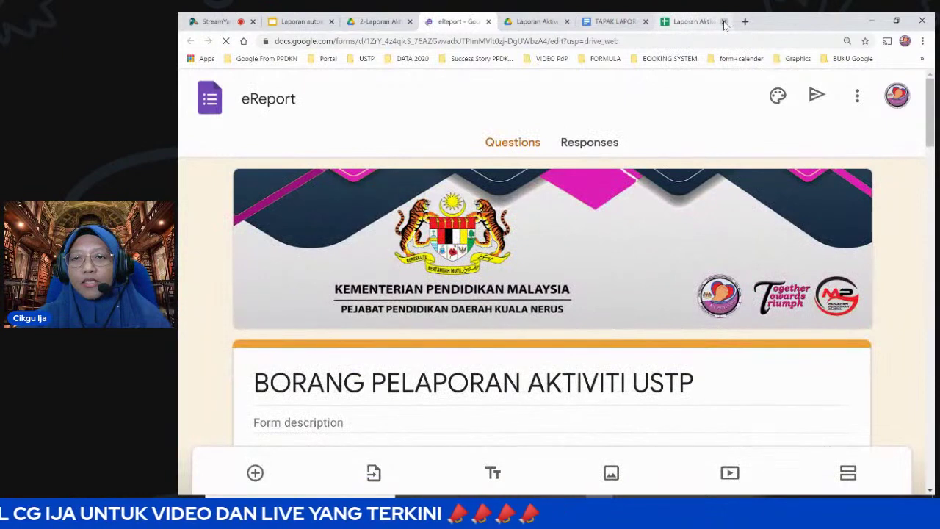
left_click(724, 22)
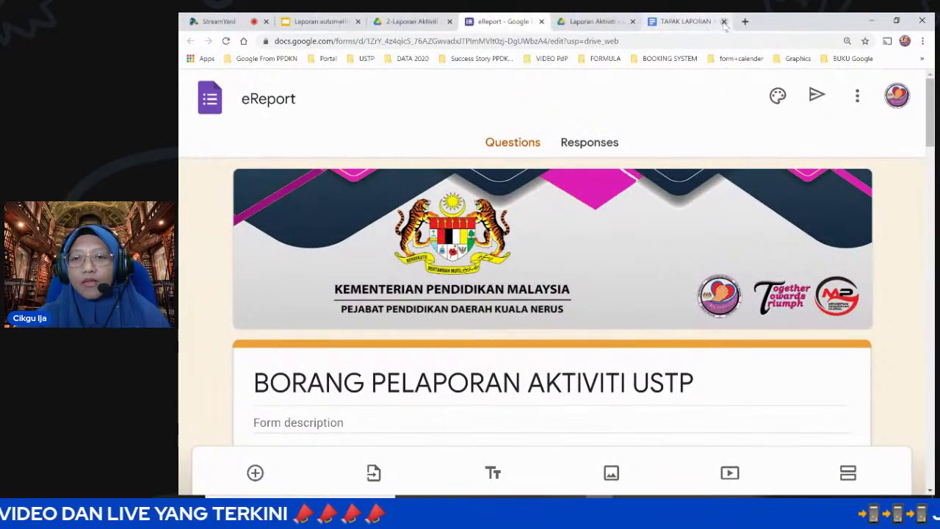
left_click(724, 22)
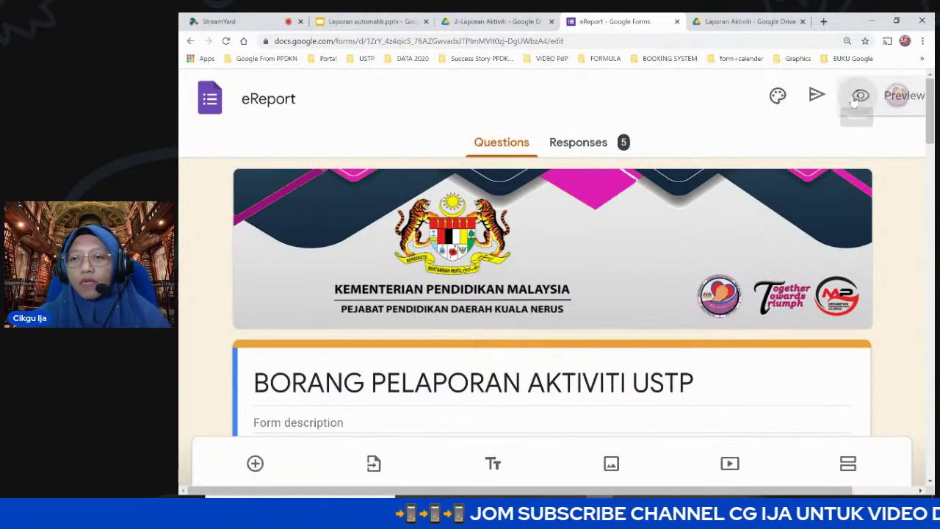
- Look through the theme's header image choices without changing anything, then reopen the More menu
left_click(855, 98)
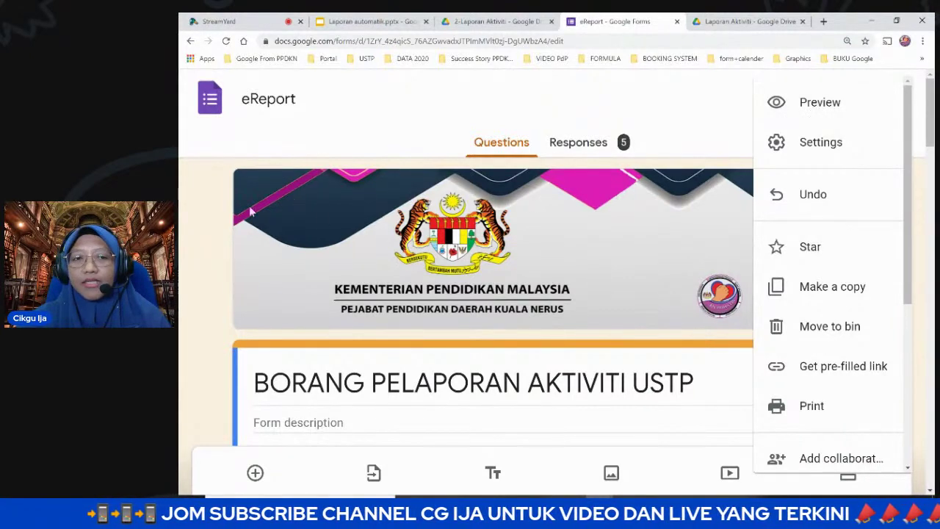
left_click(191, 215)
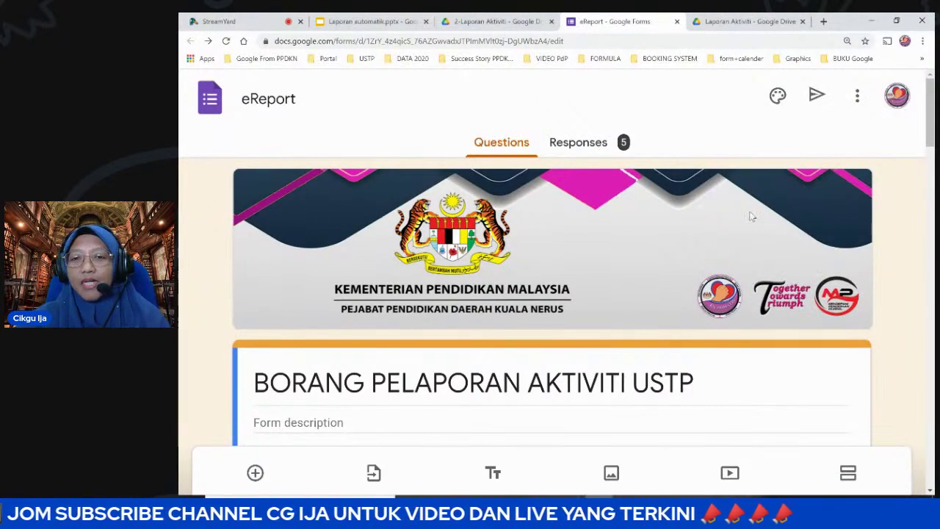
left_click(777, 96)
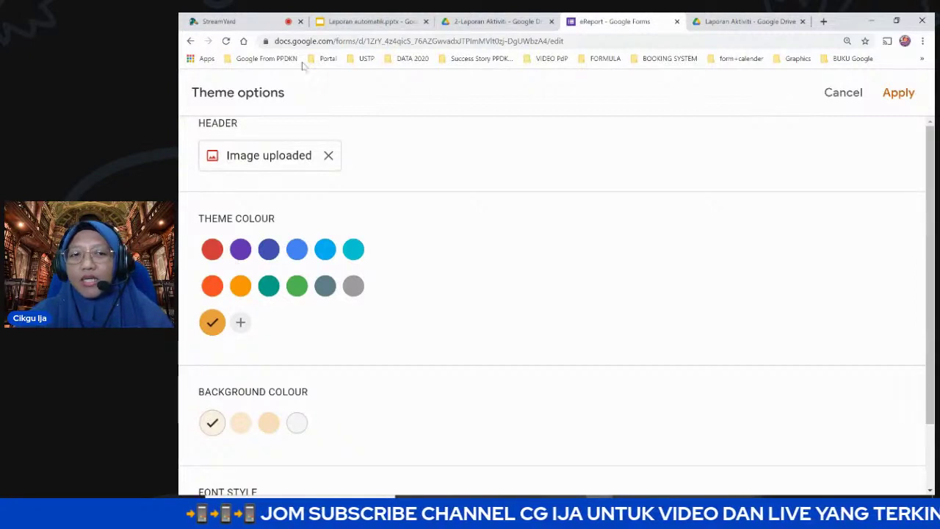
left_click(296, 155)
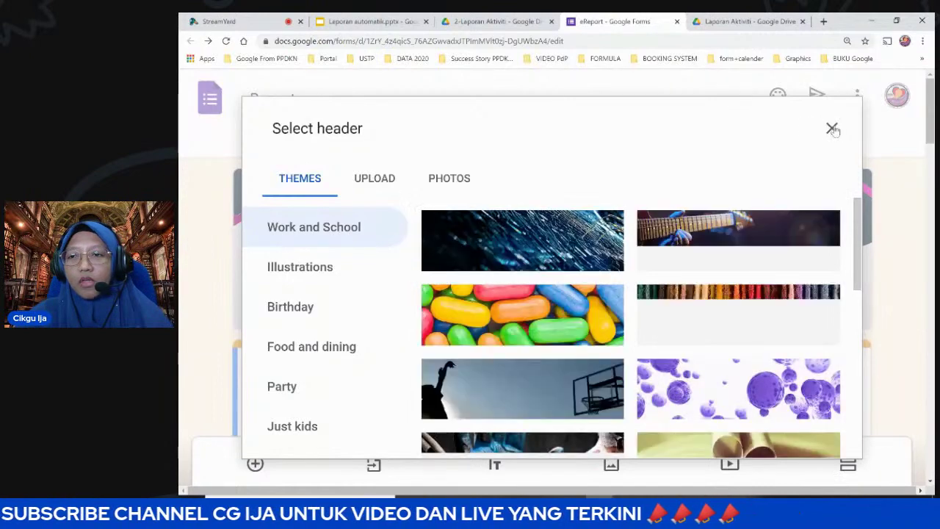
left_click(832, 129)
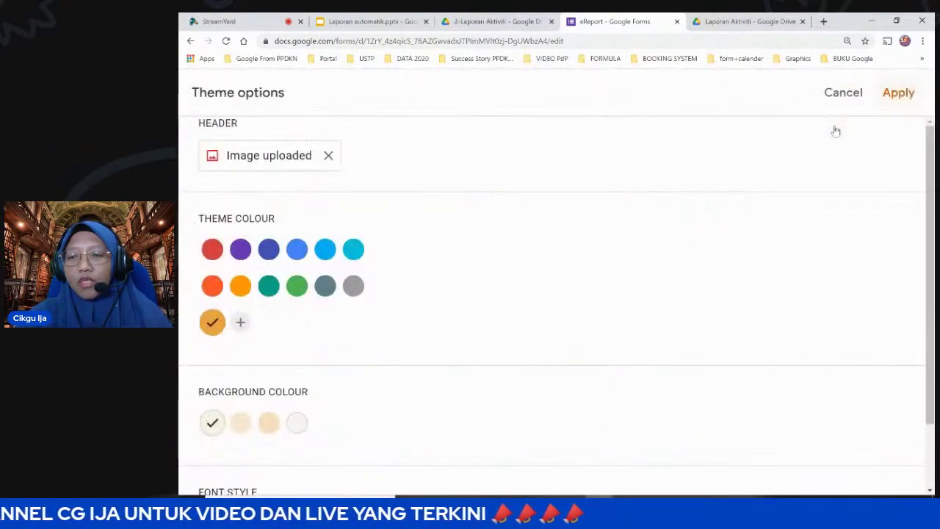
left_click(842, 92)
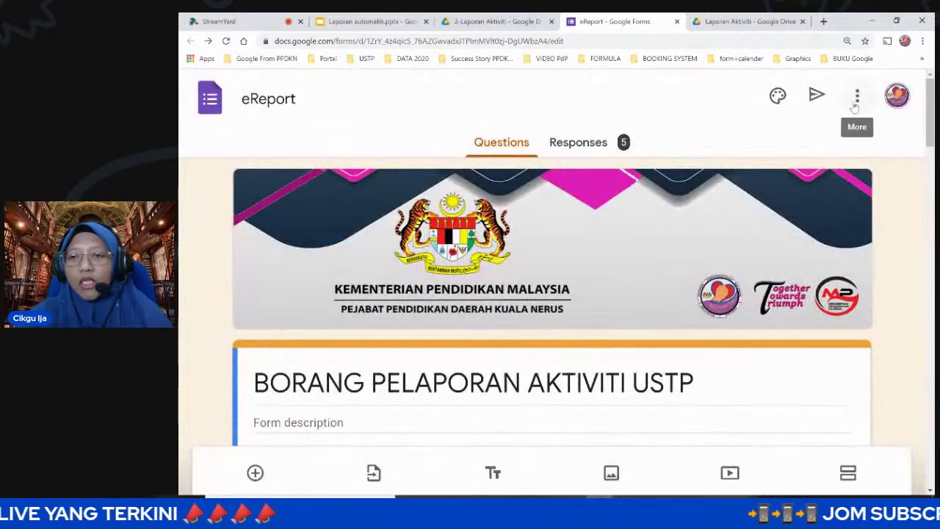
left_click(856, 97)
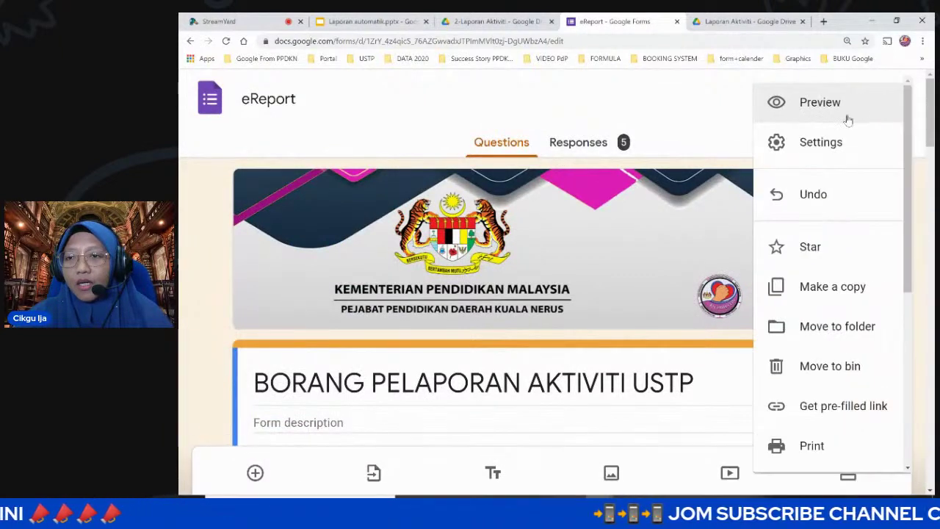
- Preview the form, choosing the first staff name and unit USTP TOK JIRING
left_click(820, 103)
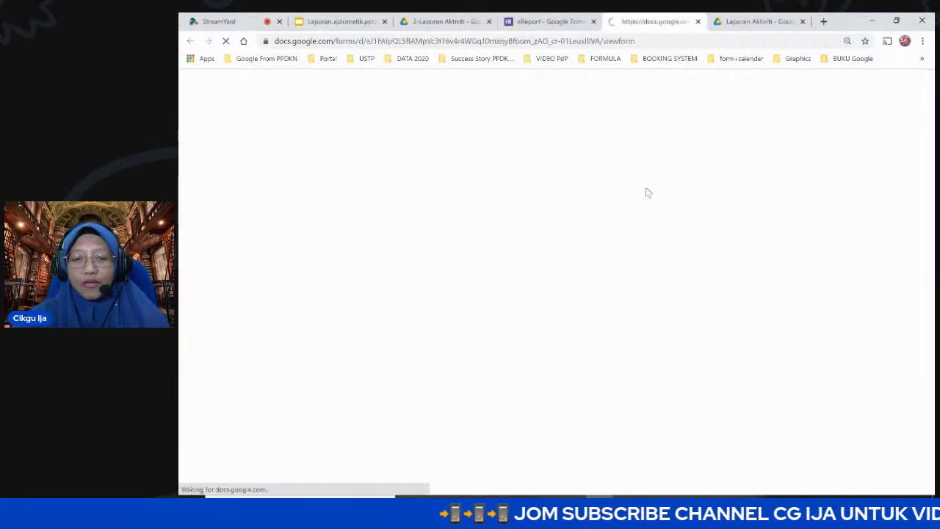
scroll(647, 193, "down", 3)
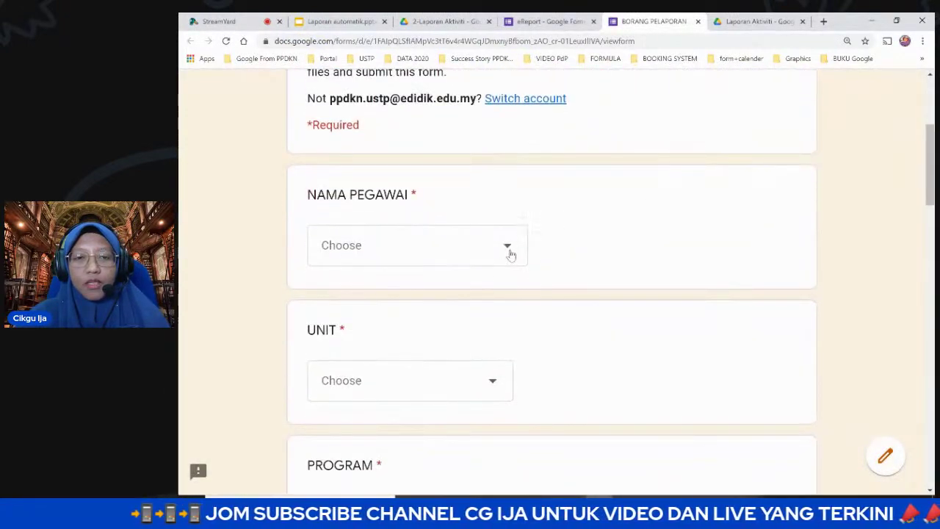
left_click(508, 248)
left_click(477, 298)
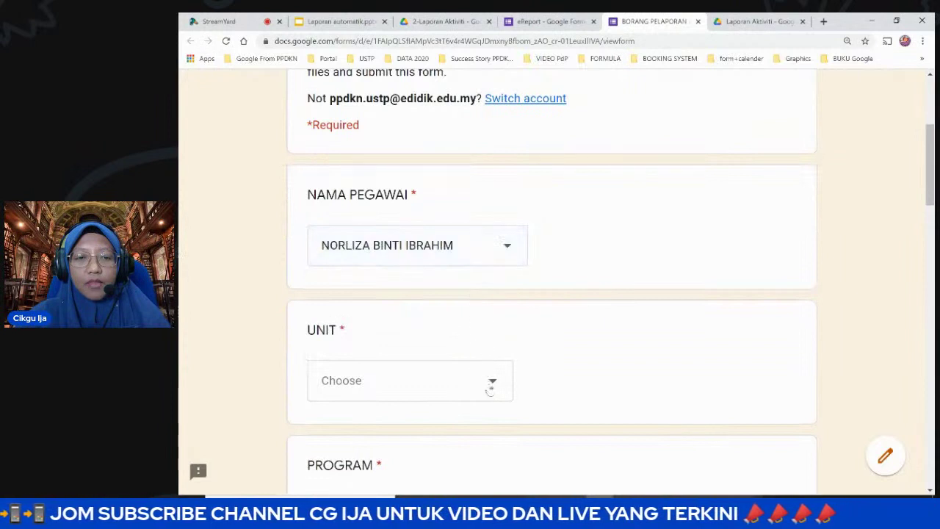
left_click(489, 383)
left_click(470, 414)
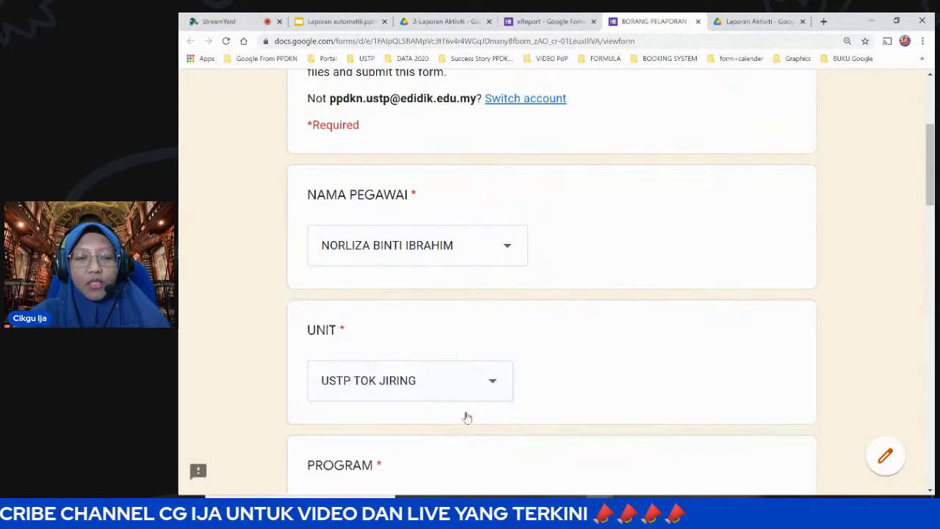
scroll(467, 417, "down", 1)
scroll(466, 416, "down", 1)
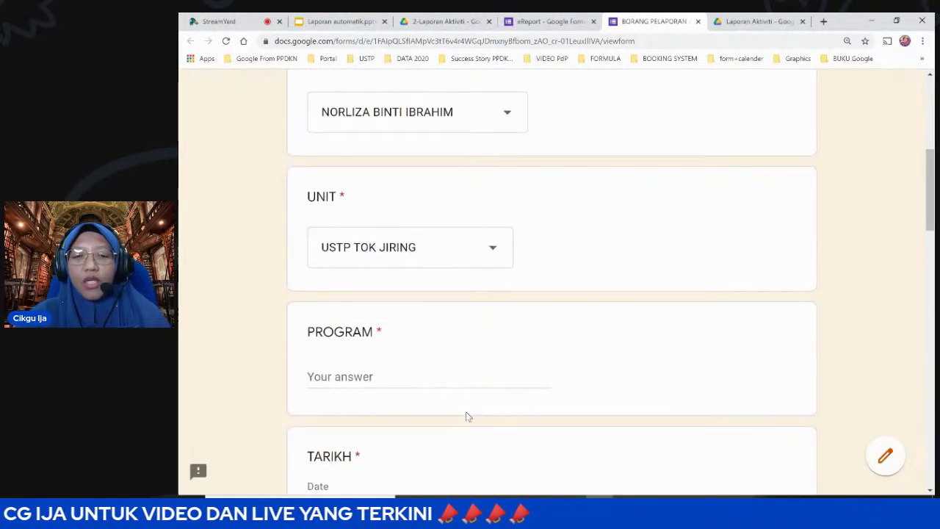
- Enter BENGKEL AUTOCRAT as the PROGRAM answer
left_click(387, 376)
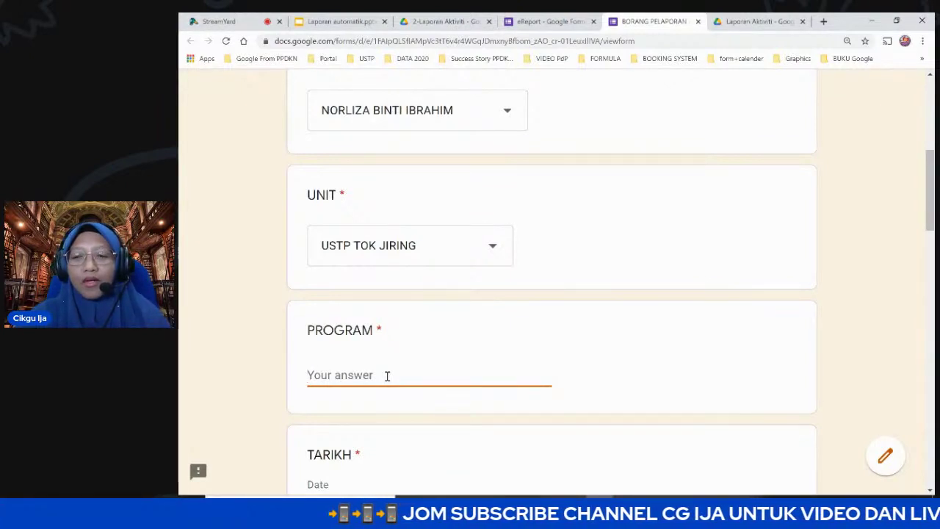
scroll(387, 375, "down", 2)
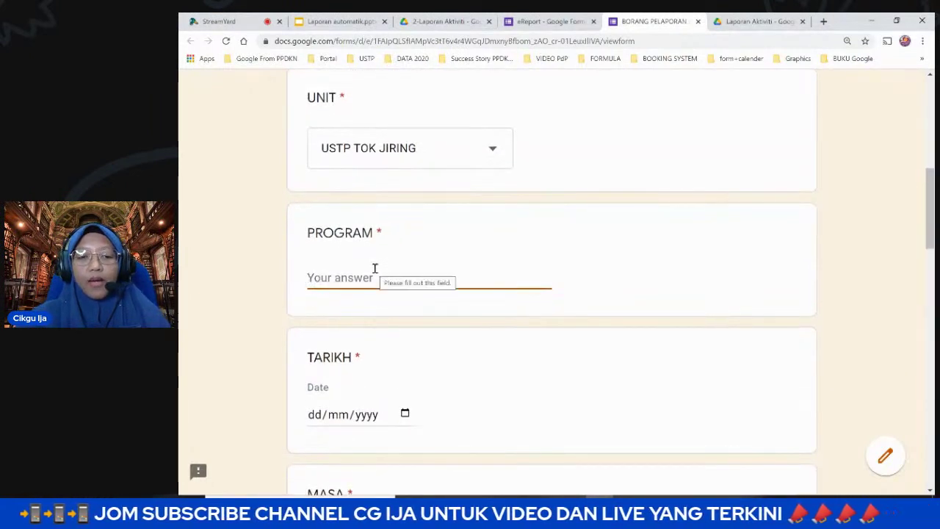
type("BENGKEL AUTO")
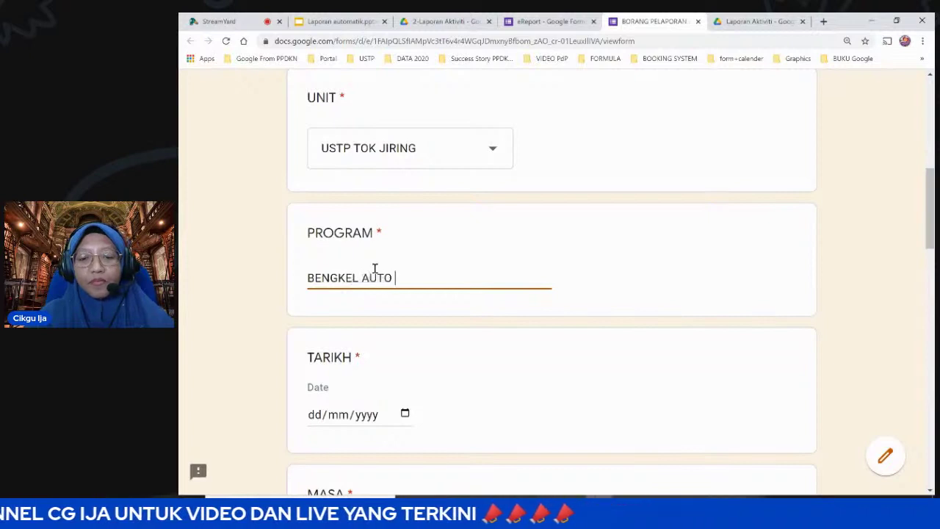
type(" V")
key("BackSpace")
type("CRAT")
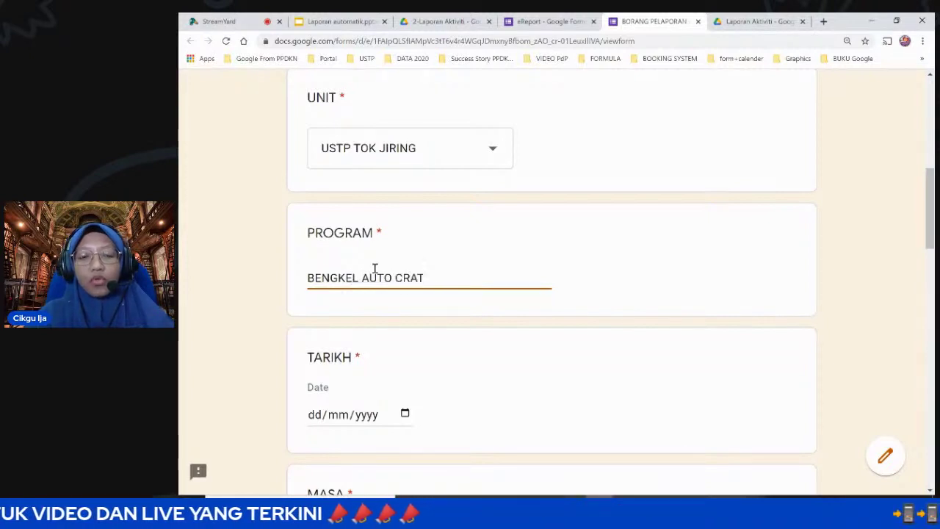
key("BackSpace")
- Set TARIKH to 01/02/2021, time to 09:00, and LOKASI to DALAM TALIAN
left_click(405, 414)
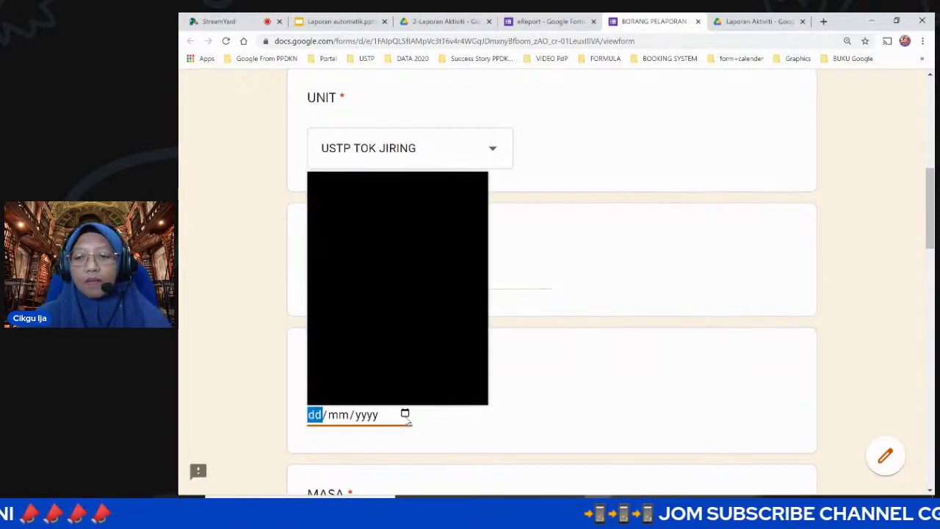
left_click(352, 245)
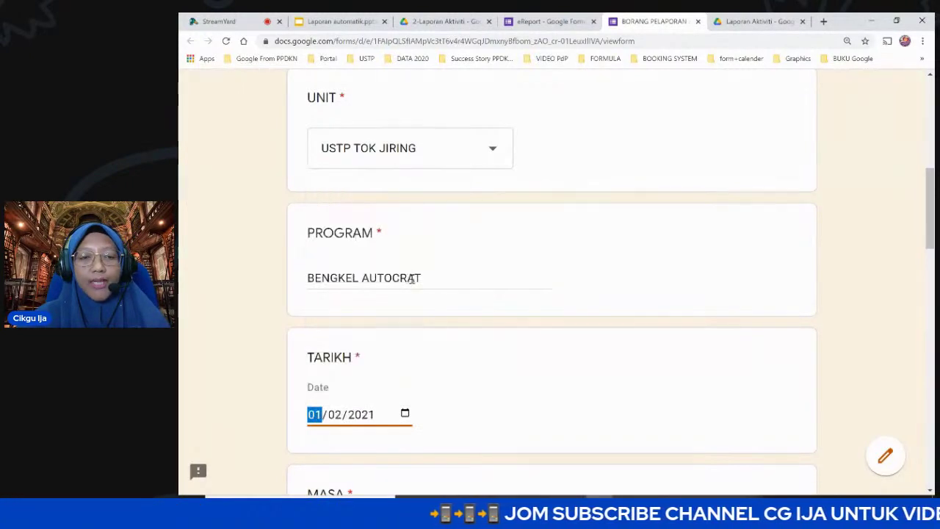
scroll(409, 279, "down", 2)
left_click(325, 422)
type("09 :")
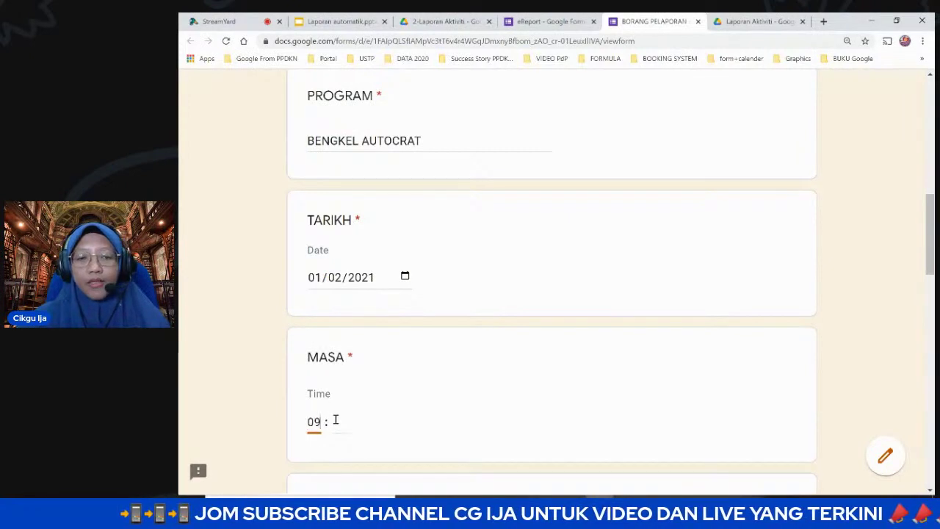
left_click(336, 420)
type("00")
scroll(335, 419, "down", 1)
scroll(336, 419, "down", 2)
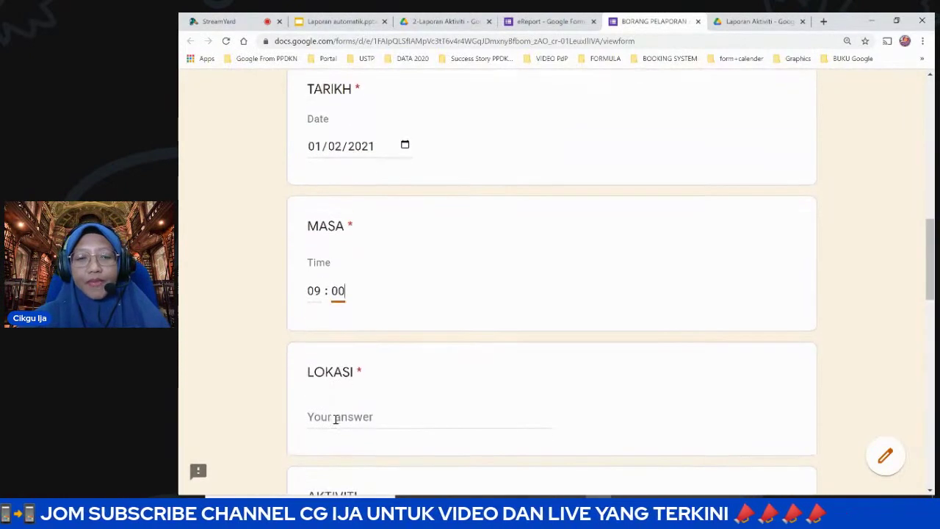
left_click(336, 419)
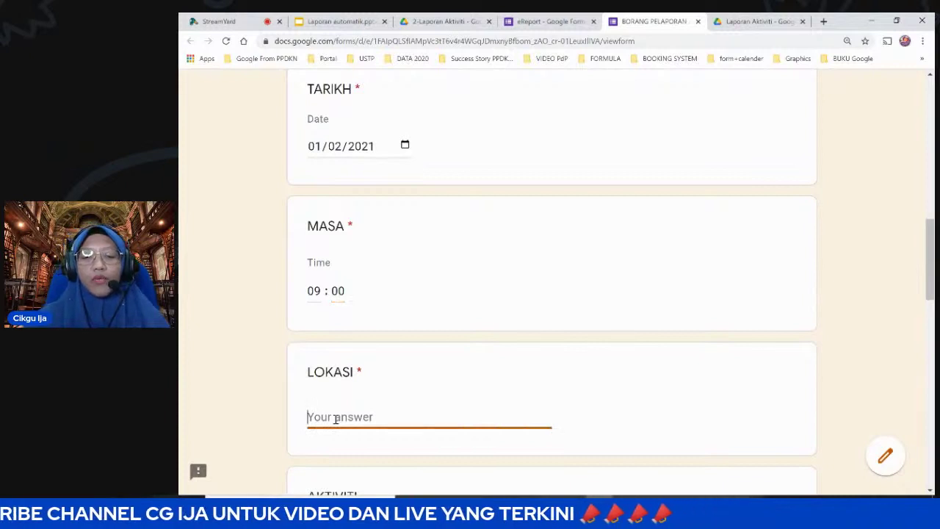
type("DALAM TALIAN")
- Choose BENGKEL as AKTIVITI and ICT as KATEGORI
scroll(338, 423, "down", 2)
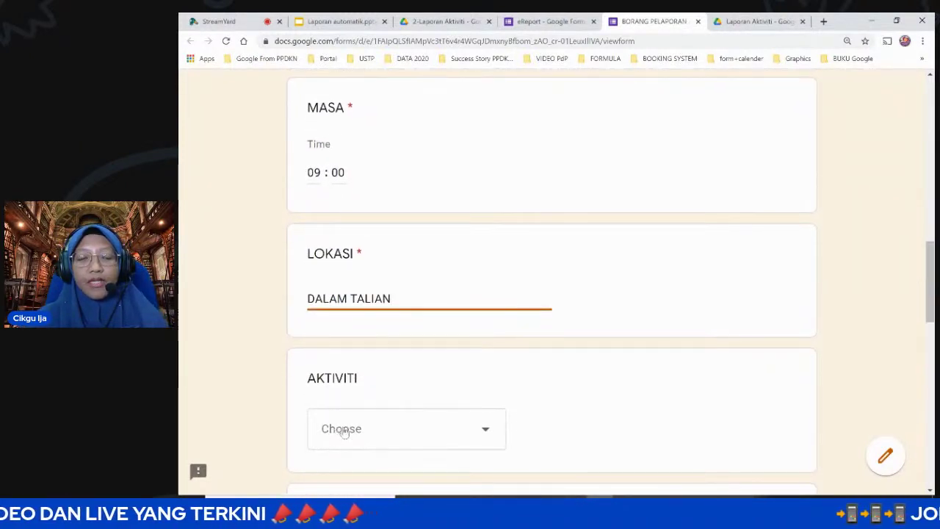
left_click(344, 429)
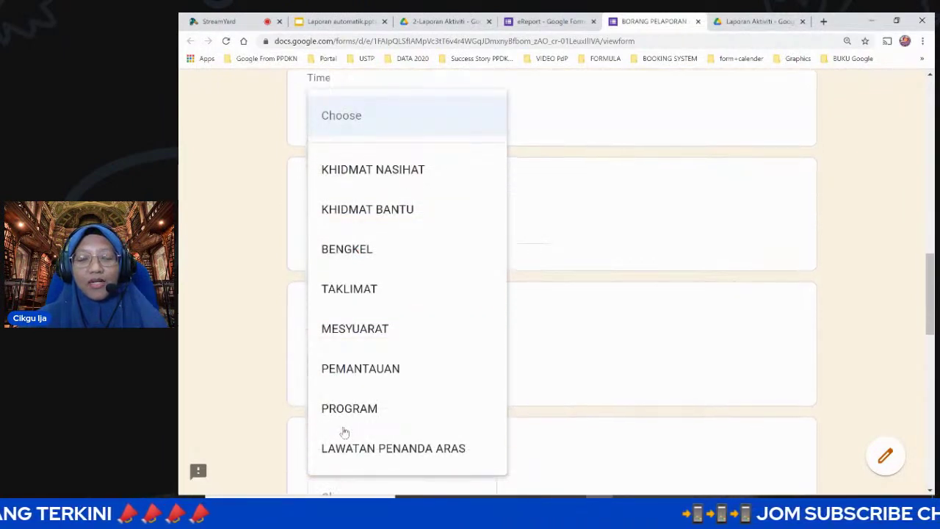
left_click(385, 254)
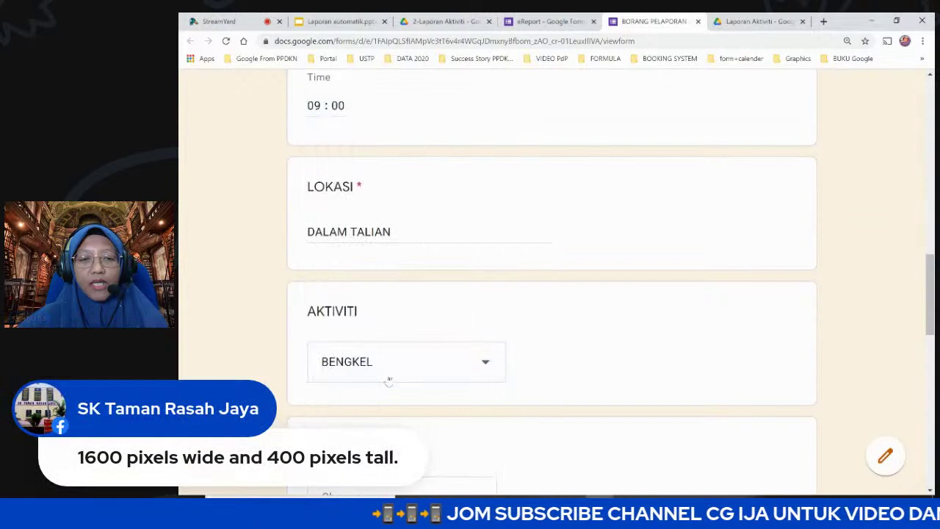
scroll(389, 380, "down", 1)
left_click(389, 391)
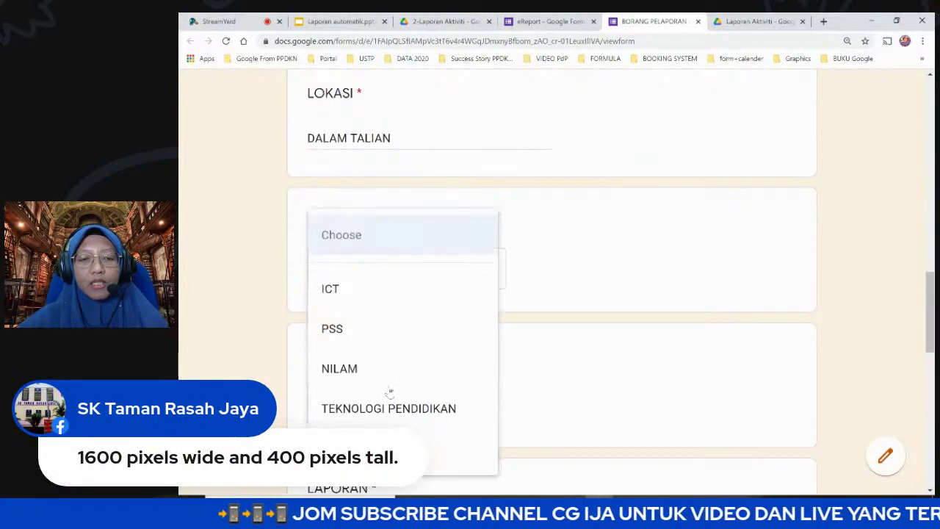
left_click(389, 448)
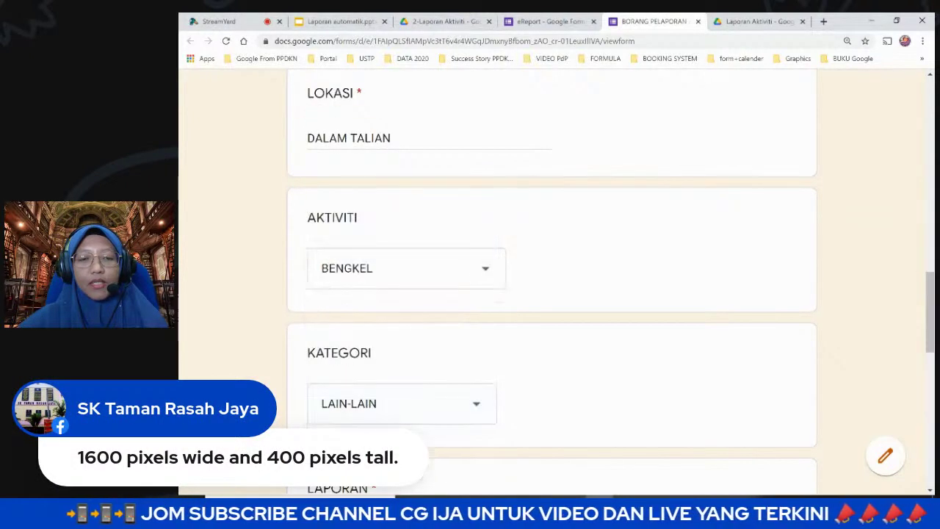
left_click(412, 406)
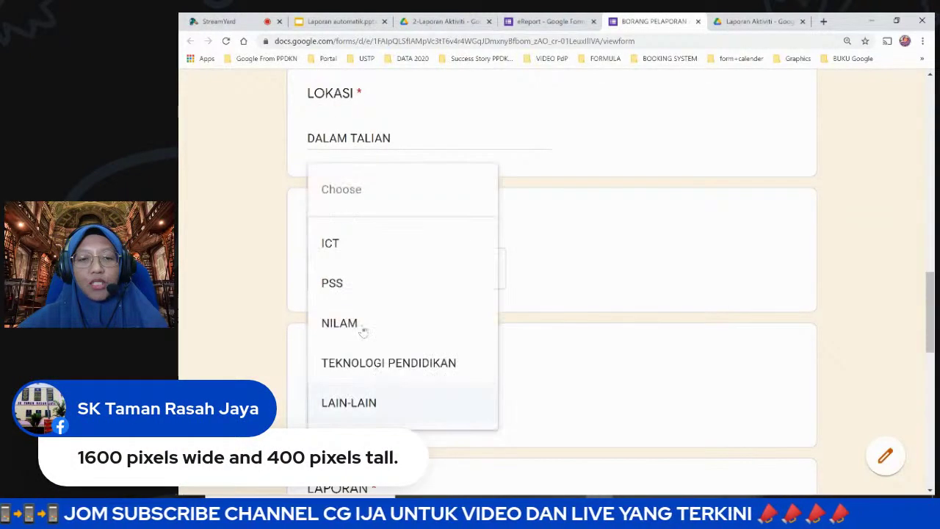
left_click(385, 248)
scroll(410, 326, "down", 2)
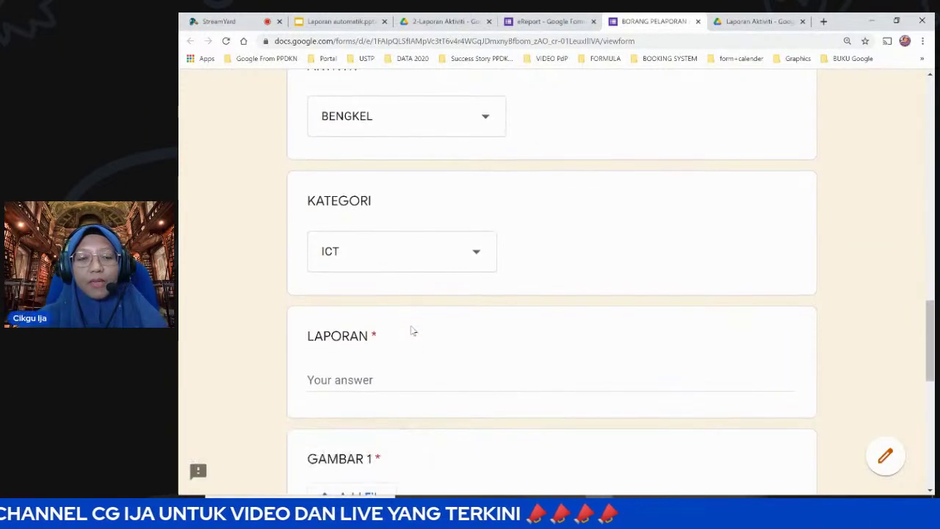
- Type the three-line LAPORAN answer, ending '3. belajar jana tapak dalam google doc'
left_click(369, 376)
type("1.")
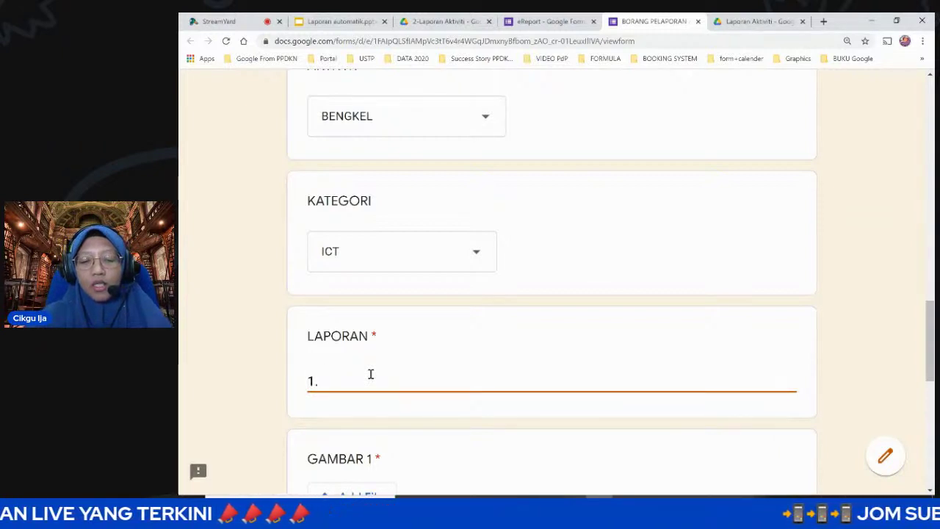
type(" belajar hana form")
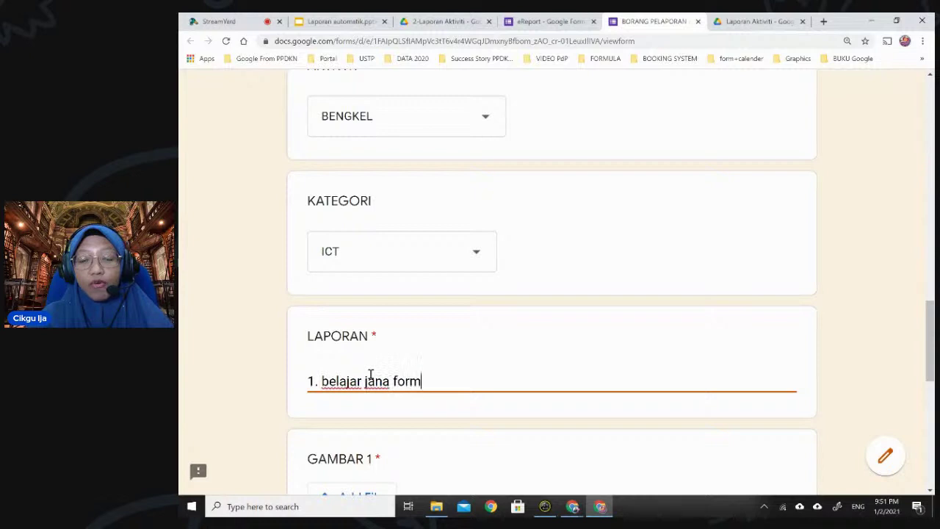
key("Return")
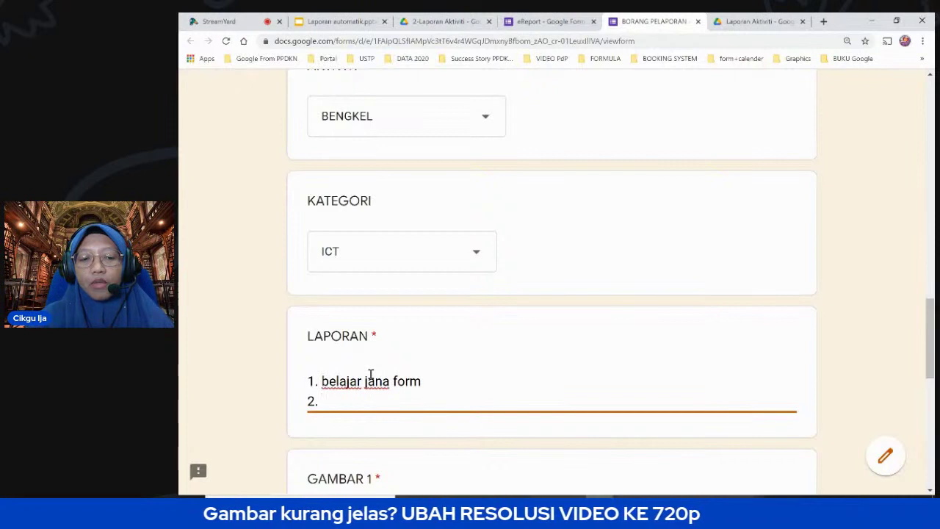
type("belajar ")
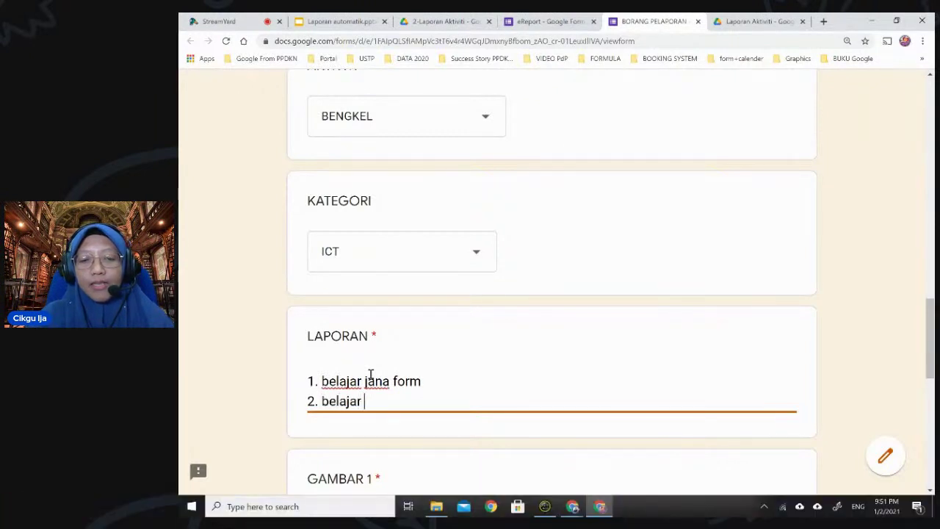
type("jana shee")
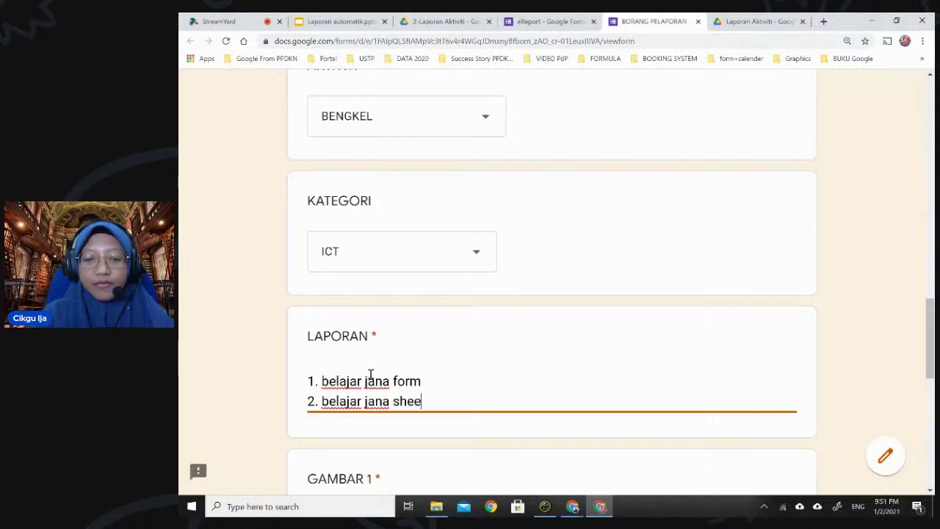
type("t")
key("Return")
type("3. belajar")
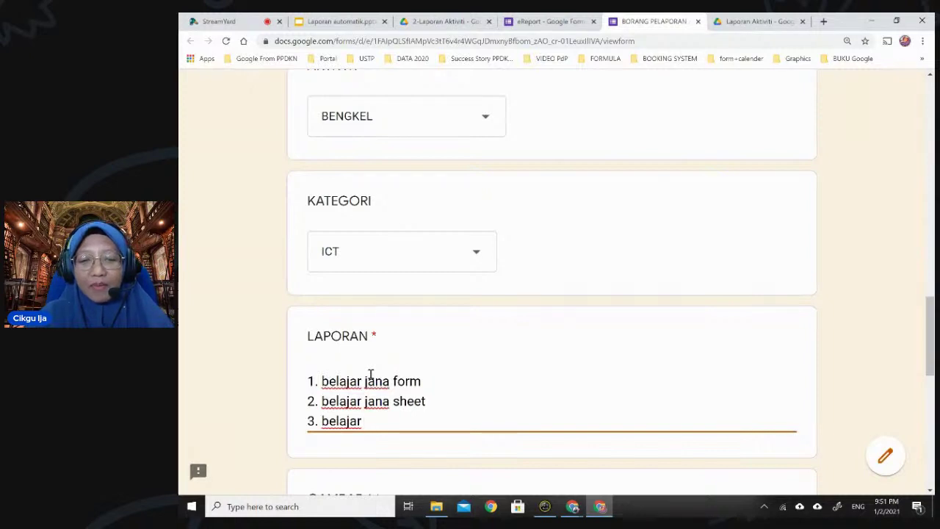
type(" jana")
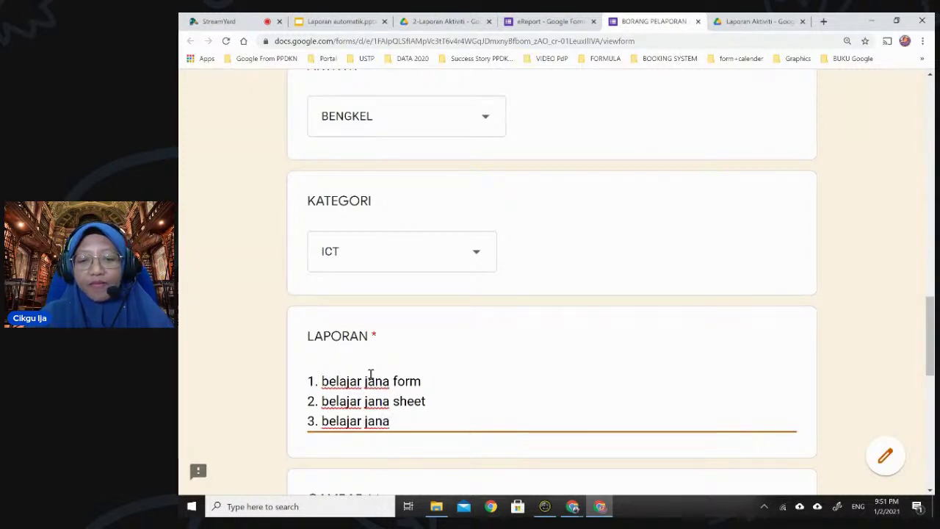
type(" tapak g")
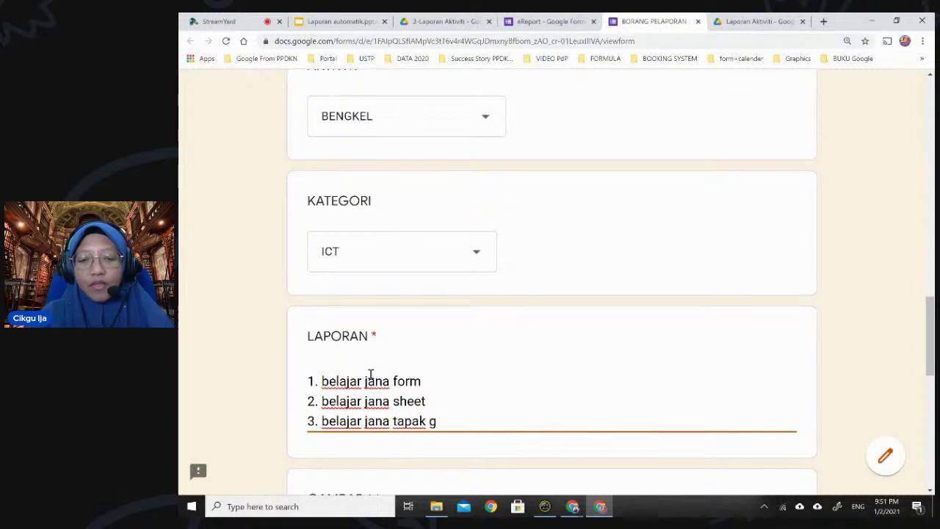
type("h")
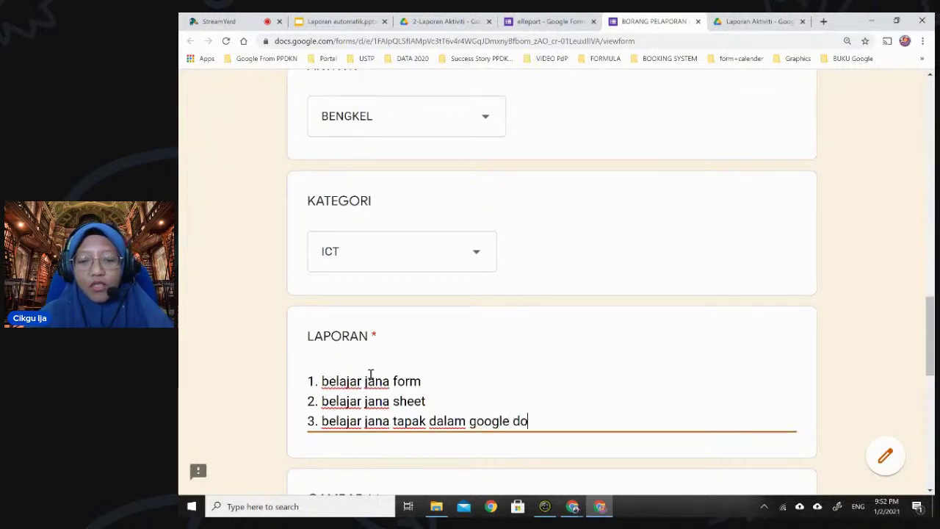
scroll(370, 374, "down", 2)
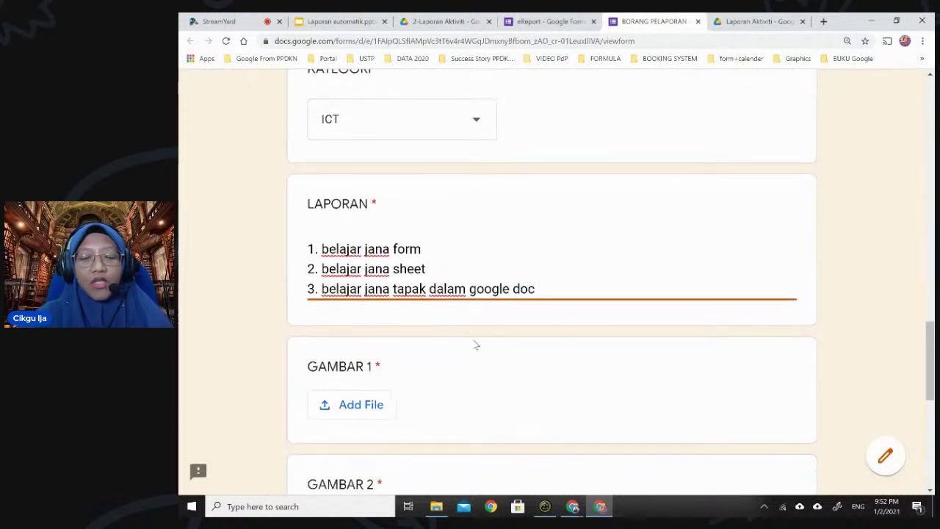
scroll(475, 343, "down", 2)
scroll(474, 342, "down", 1)
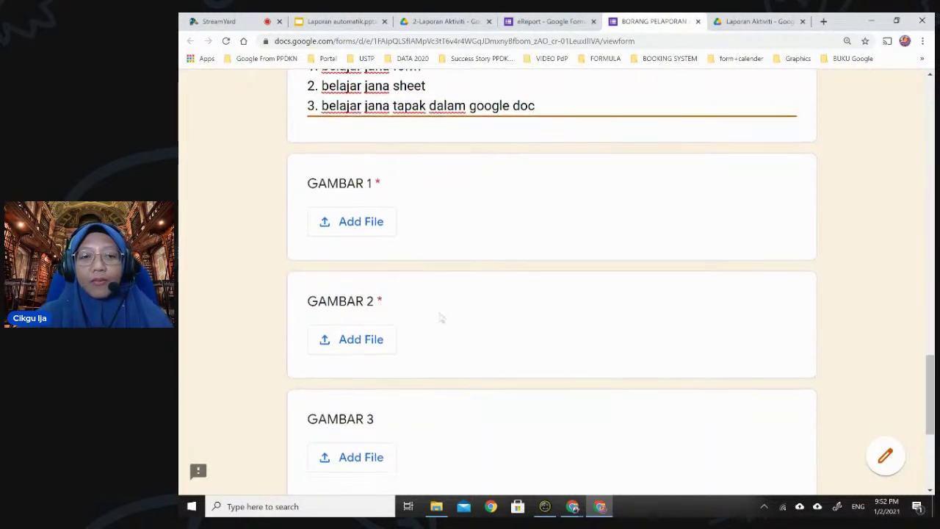
- Upload bg2.jpg from Desktop > bengkel auto report for GAMBAR 1, then begin the GAMBAR 2 upload
left_click(373, 232)
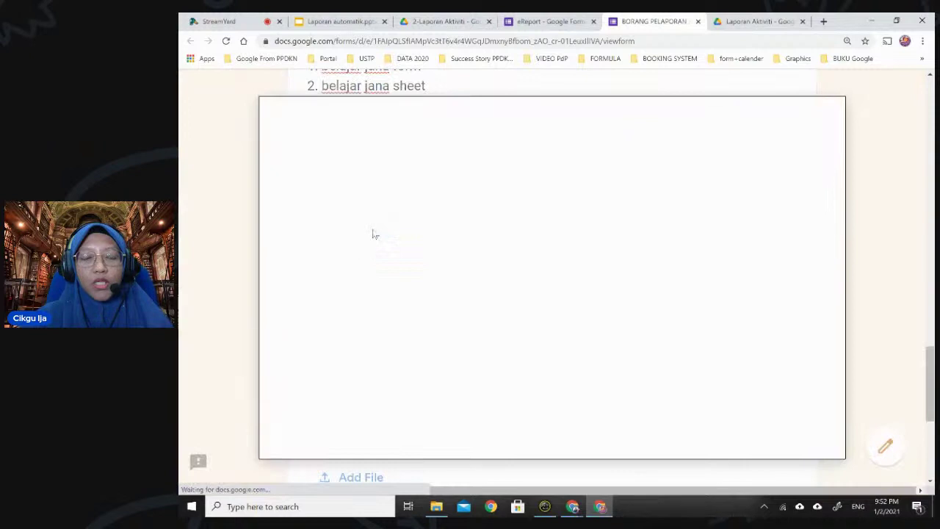
left_click(560, 293)
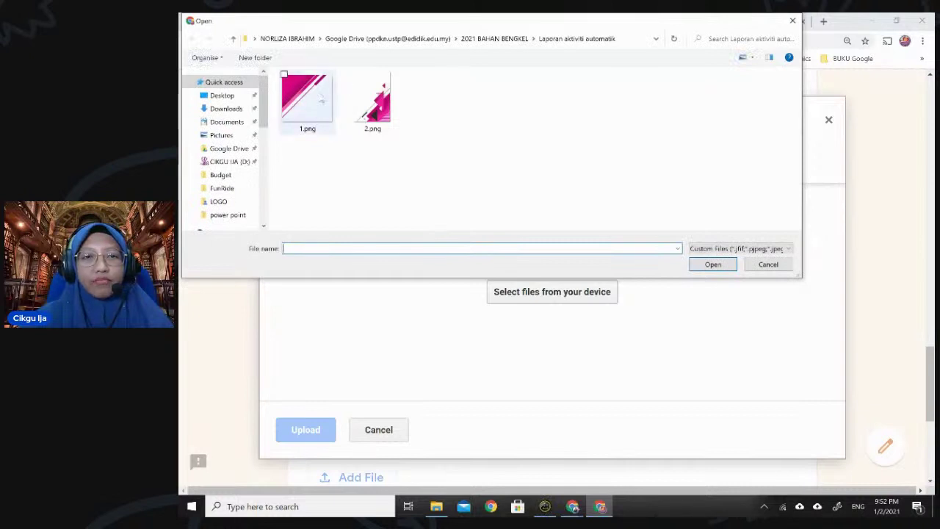
left_click(231, 99)
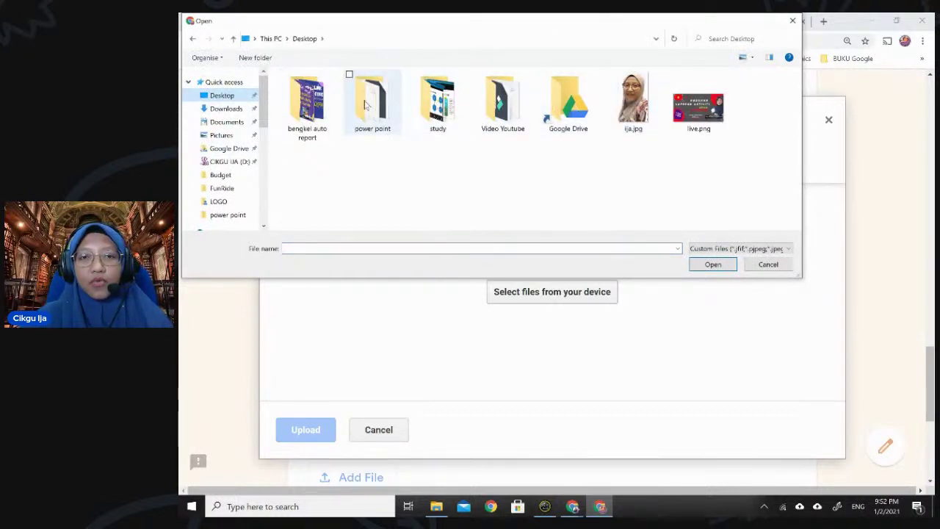
double_click(319, 116)
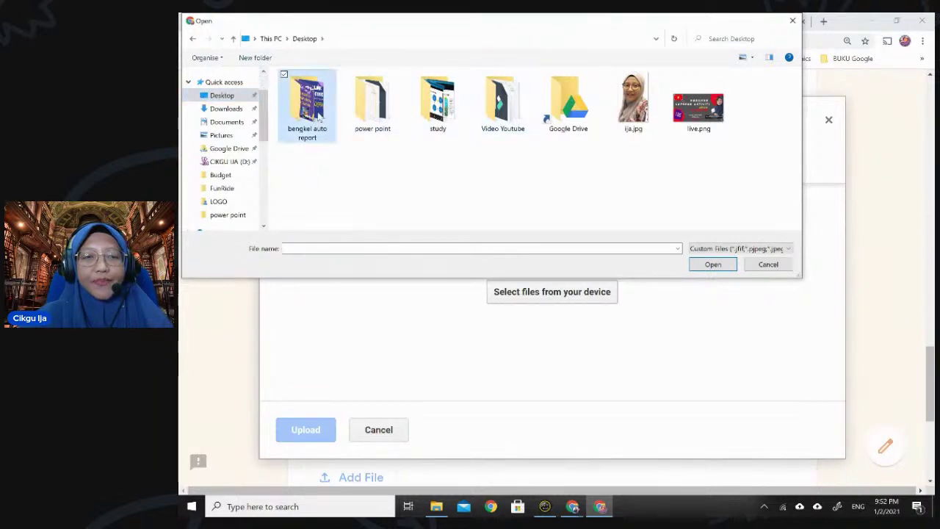
double_click(317, 110)
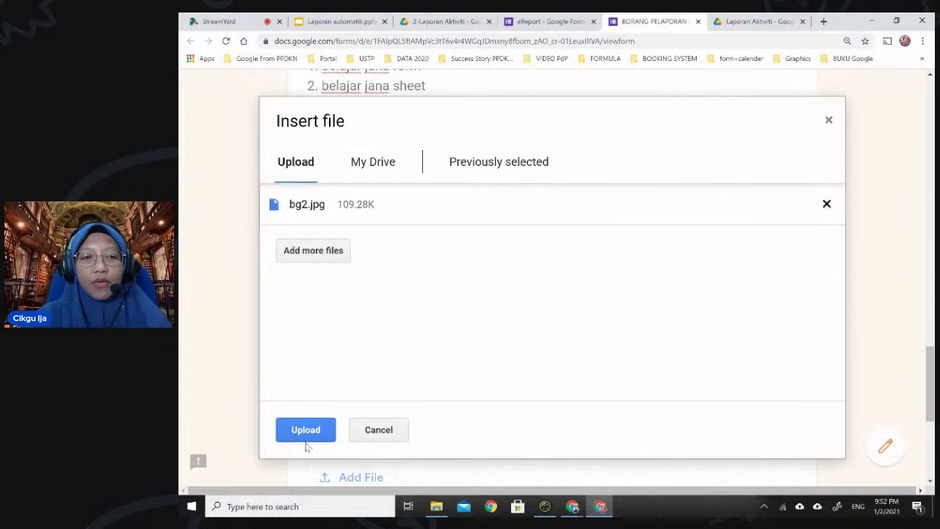
left_click(307, 439)
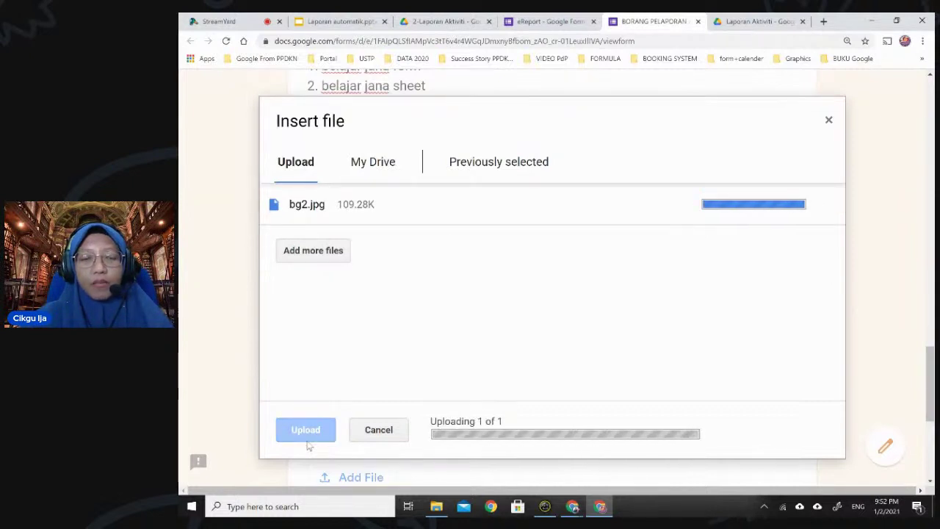
left_click(380, 351)
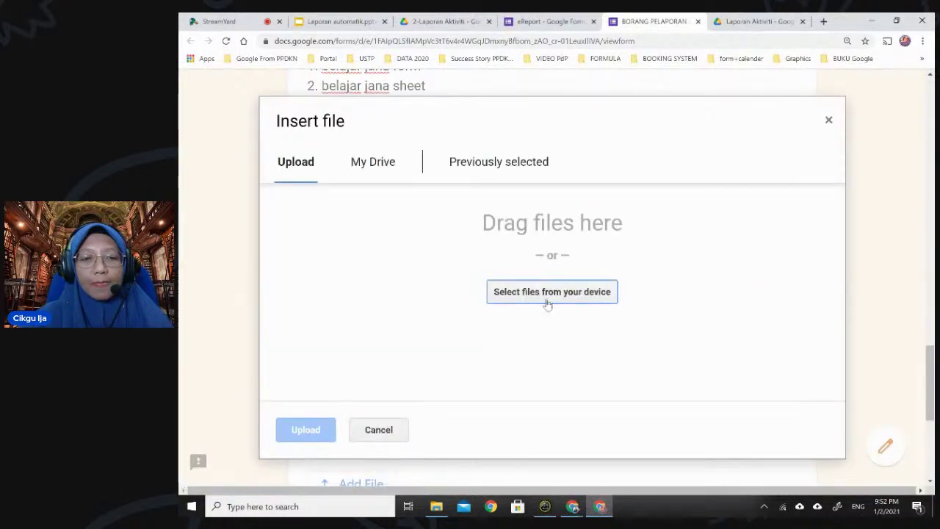
left_click(555, 294)
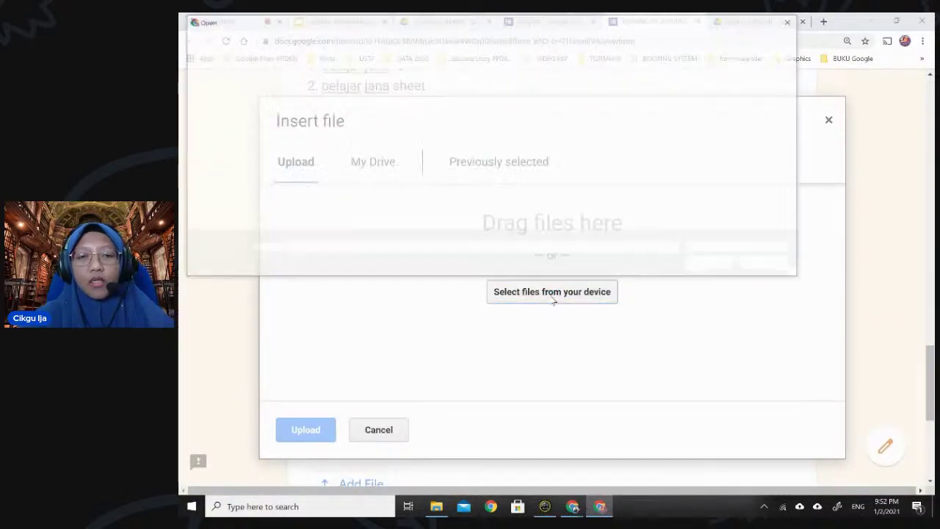
- Upload the Blue and Purple Blob image for GAMBAR 2 and clipart youtube (1).png for GAMBAR 3
double_click(381, 111)
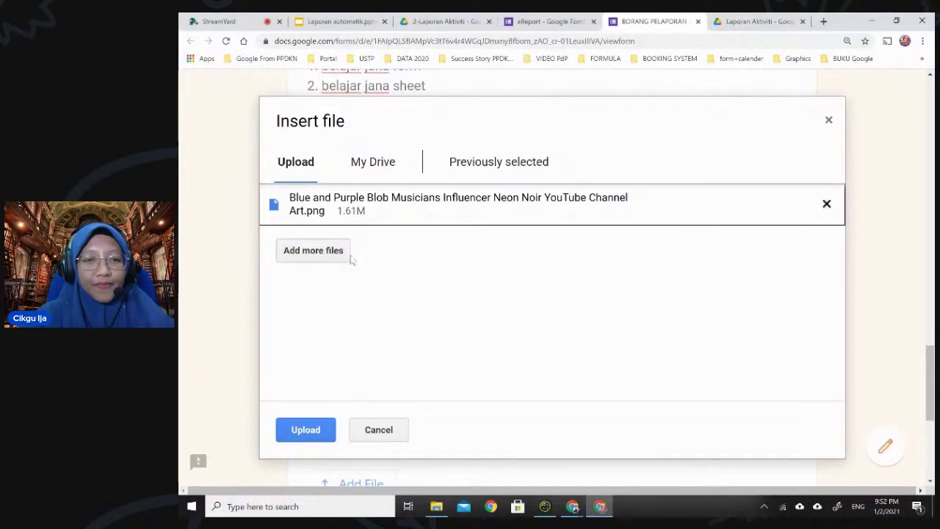
left_click(312, 433)
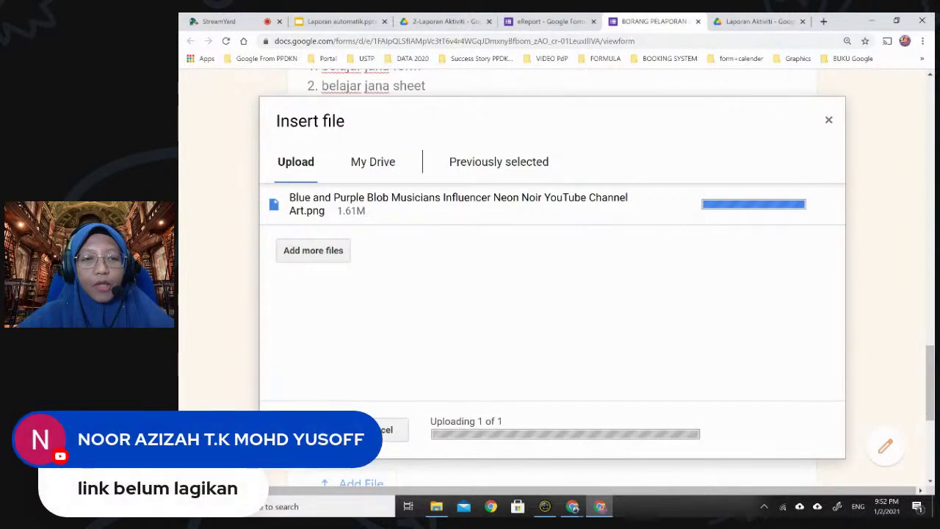
left_click(356, 472)
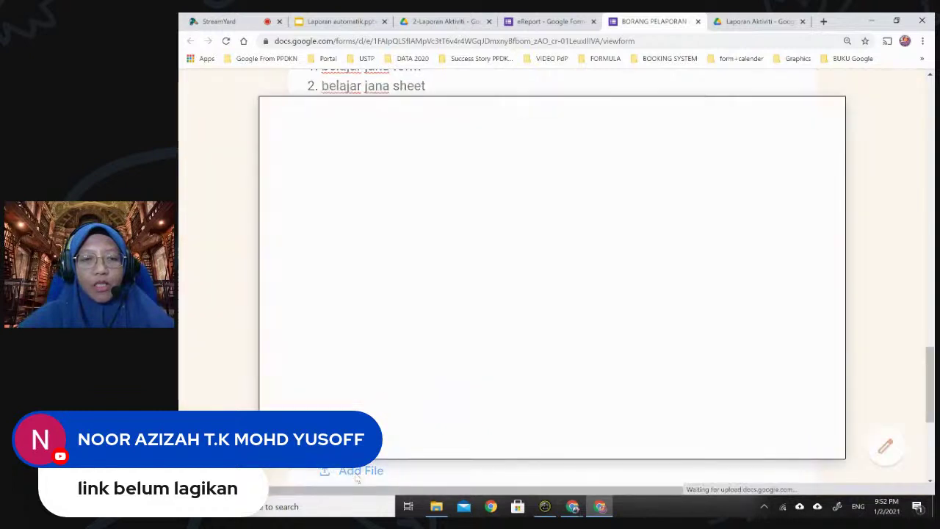
left_click(556, 298)
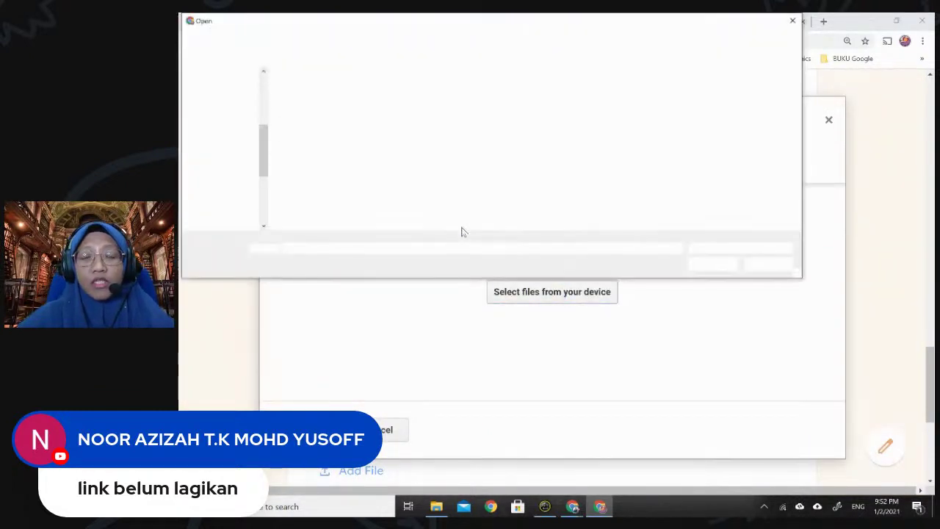
left_click(436, 101)
double_click(436, 100)
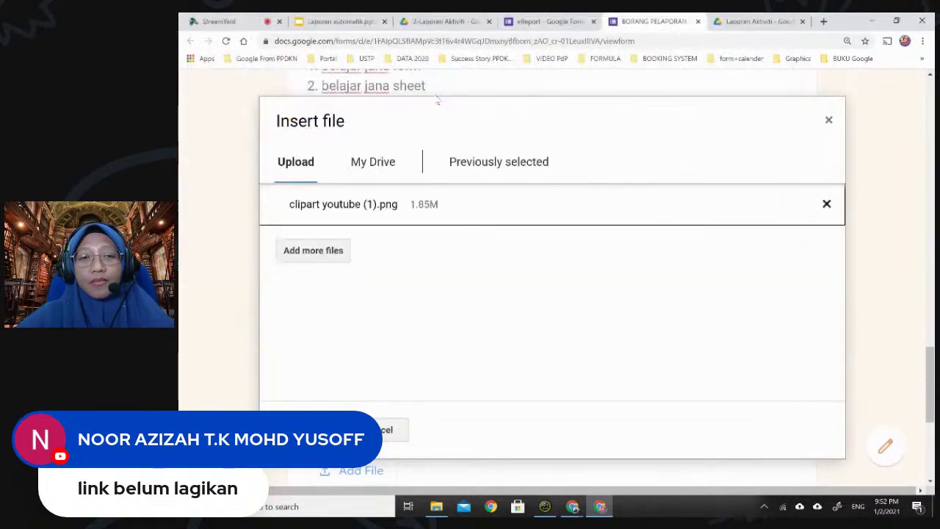
scroll(443, 246, "down", 3)
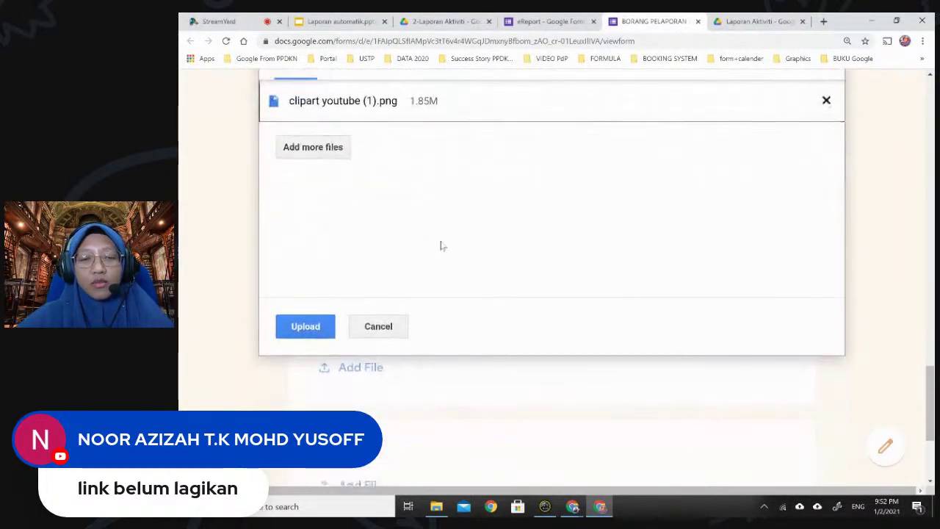
left_click(321, 329)
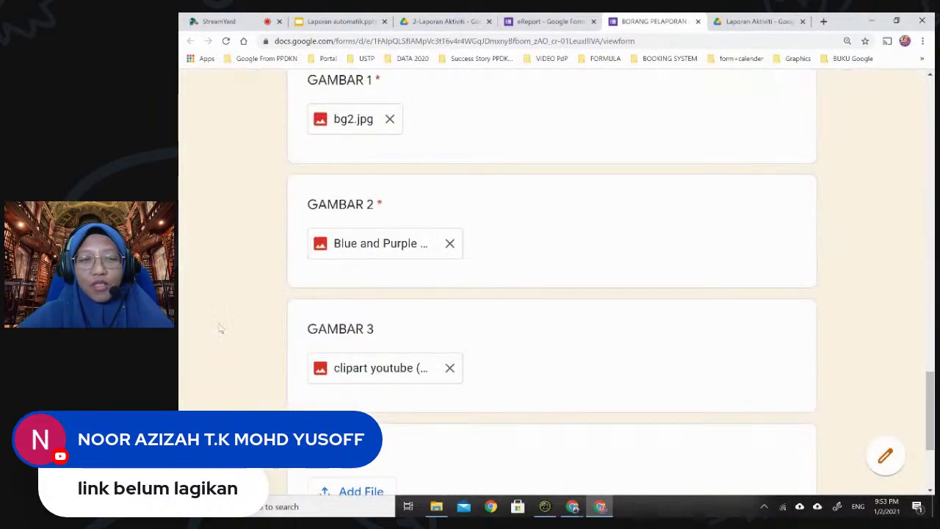
- Upload telefon.jpg for GAMBAR 4 and submit the report
scroll(219, 328, "down", 2)
left_click(352, 334)
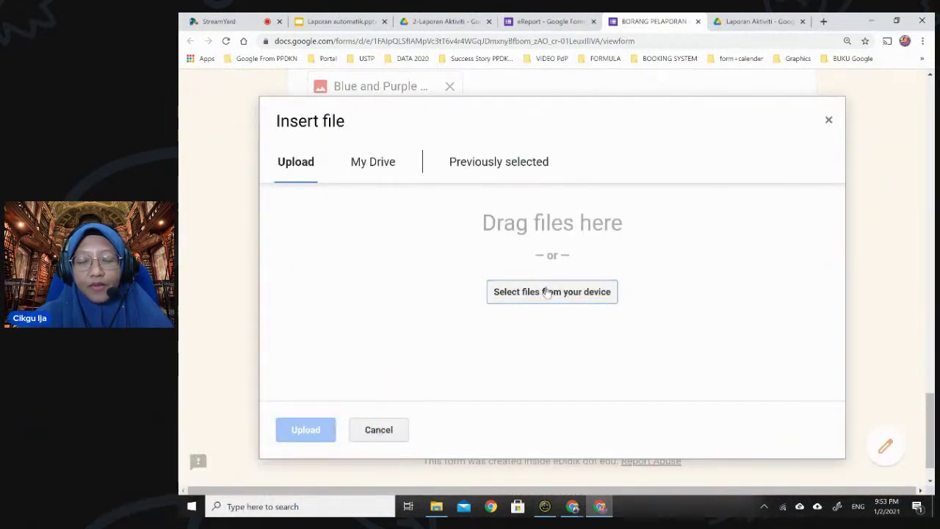
left_click(547, 292)
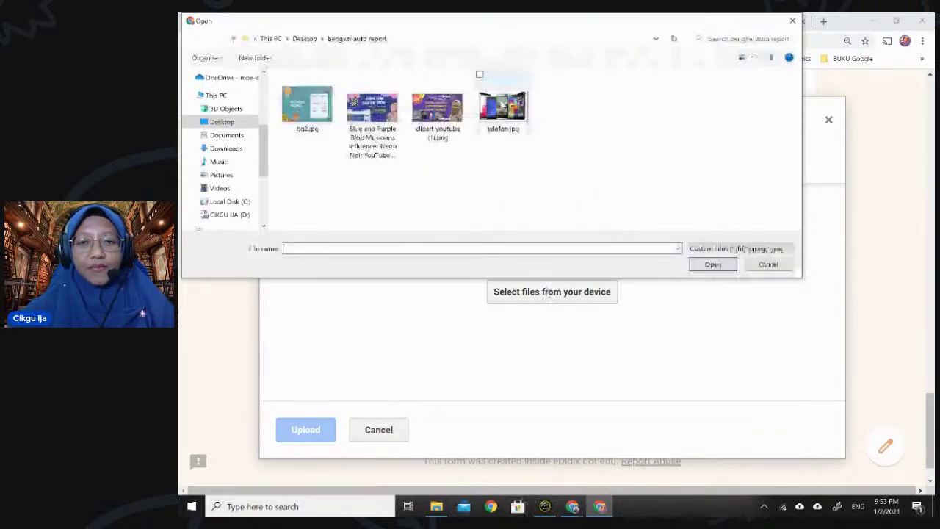
double_click(503, 110)
left_click(306, 429)
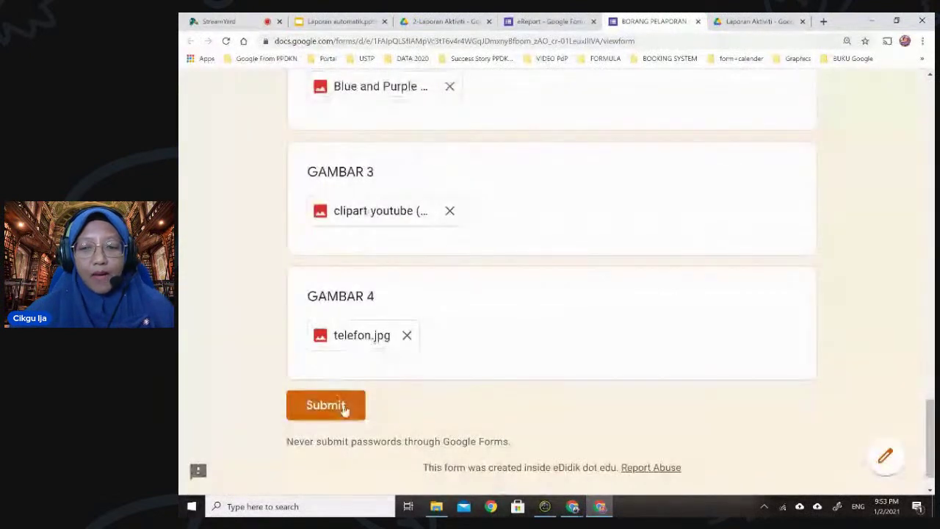
left_click(344, 410)
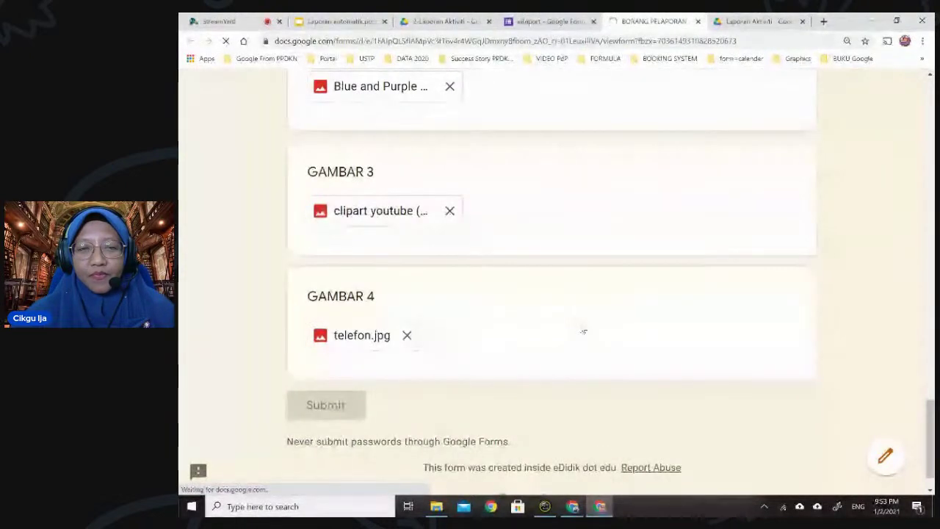
scroll(583, 329, "up", 4)
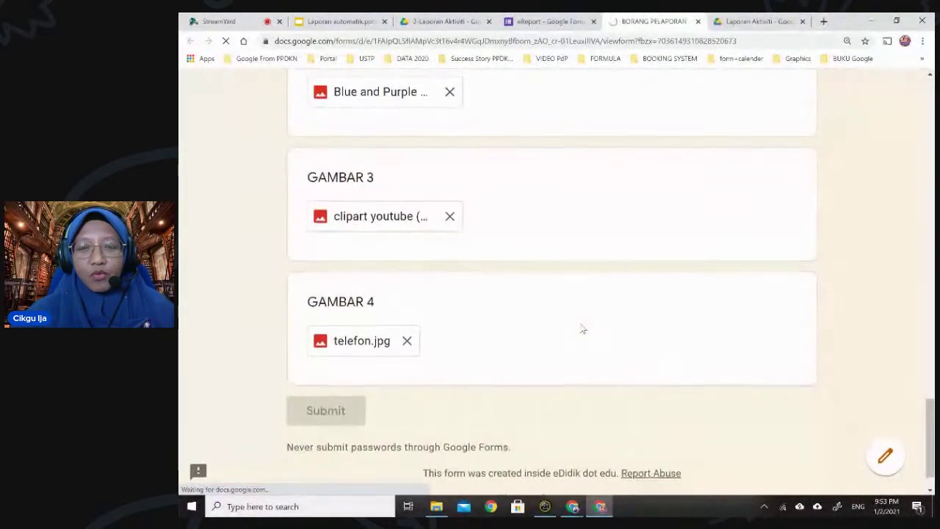
scroll(582, 329, "up", 3)
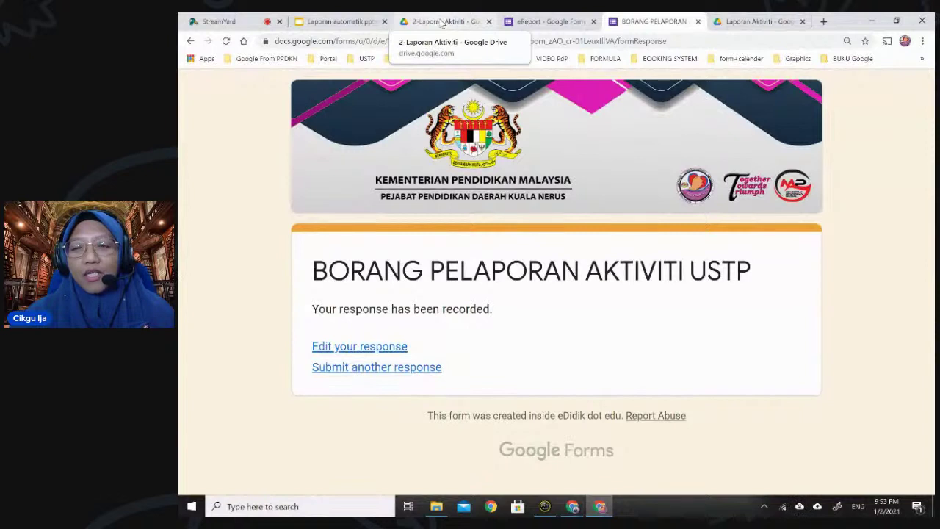
- Check the REKOD REPORT folder, then open the eReport form's linked response spreadsheet from Responses
left_click(443, 23)
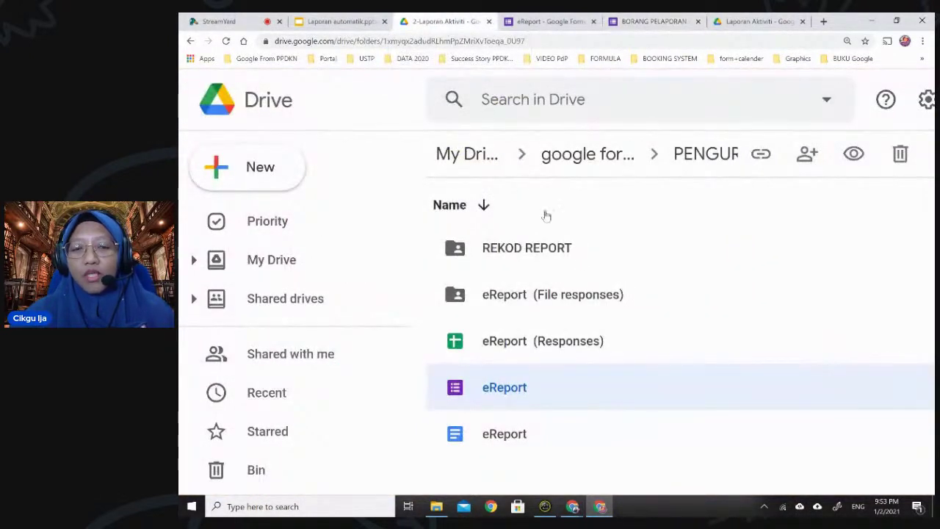
double_click(552, 251)
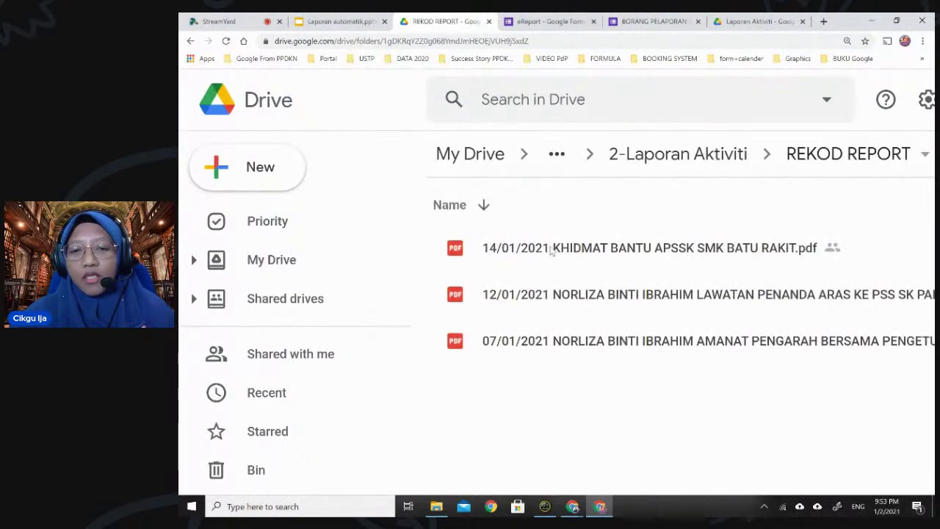
left_click(638, 22)
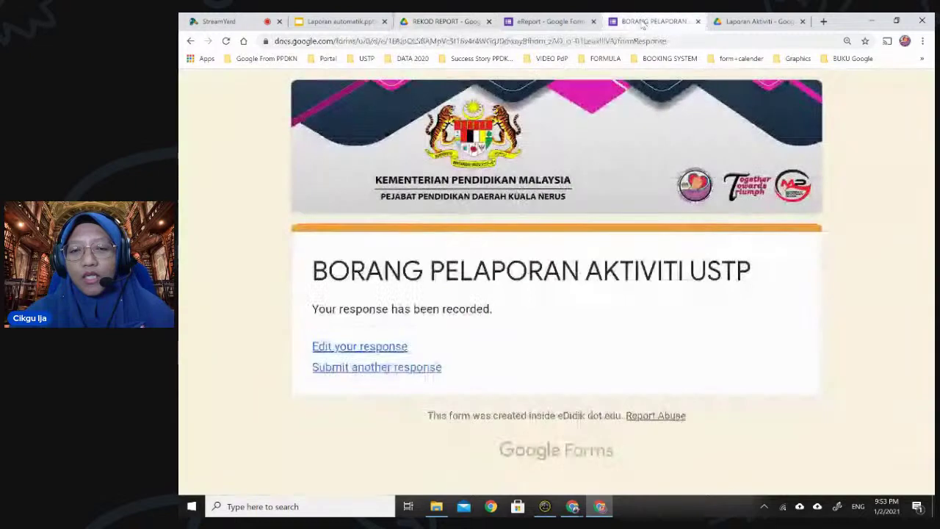
left_click(554, 23)
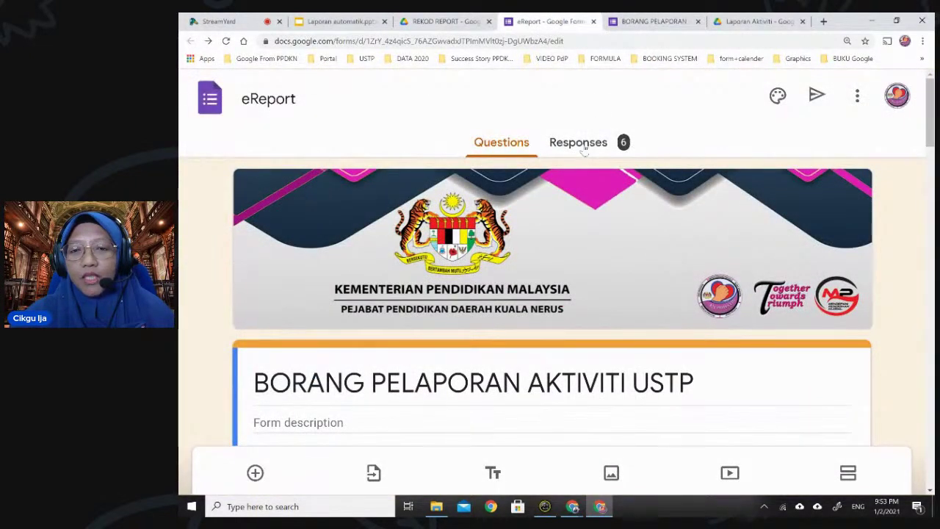
left_click(441, 21)
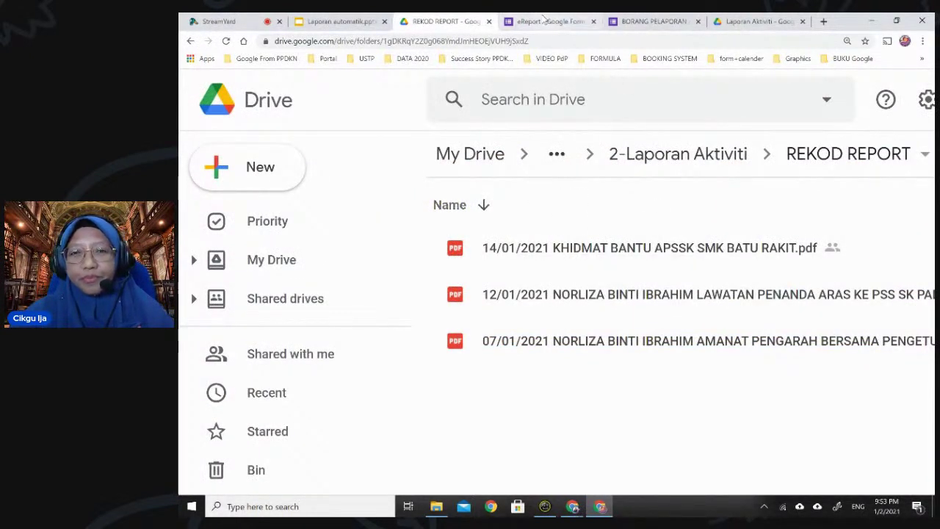
left_click(543, 21)
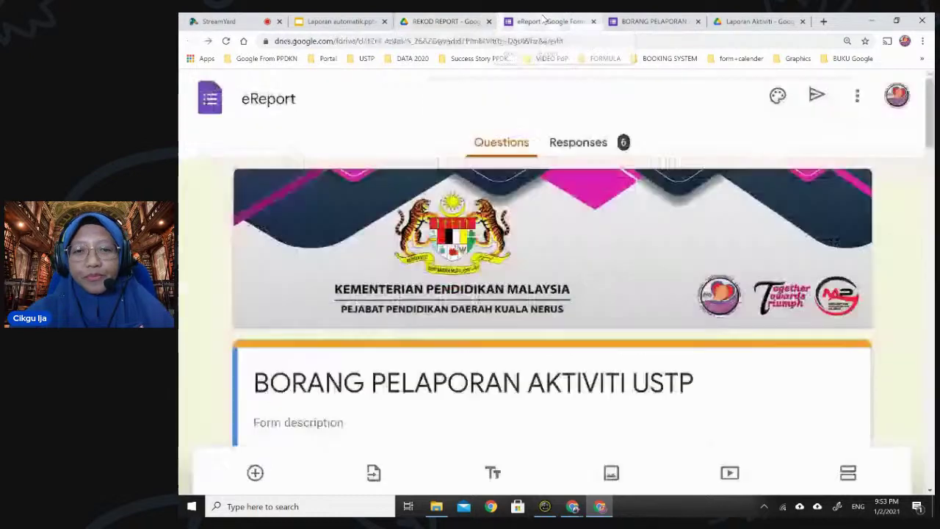
left_click(589, 142)
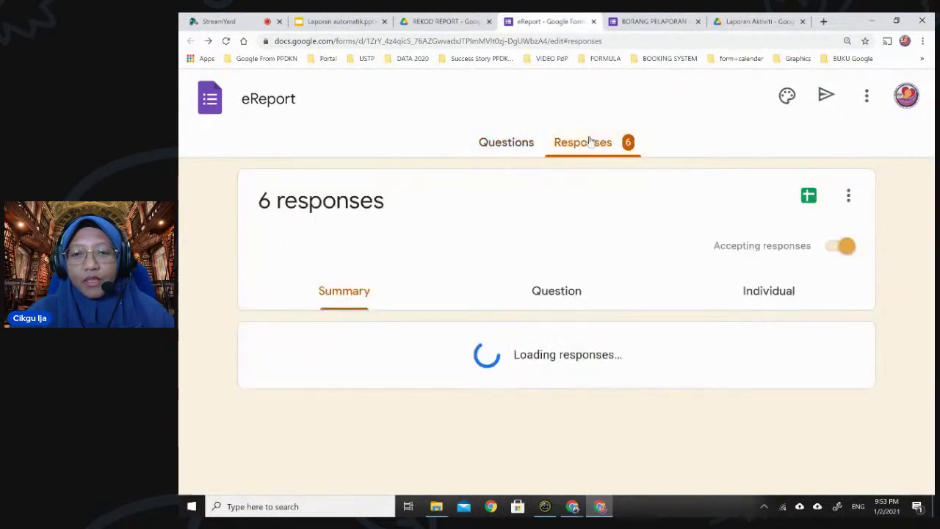
left_click(814, 197)
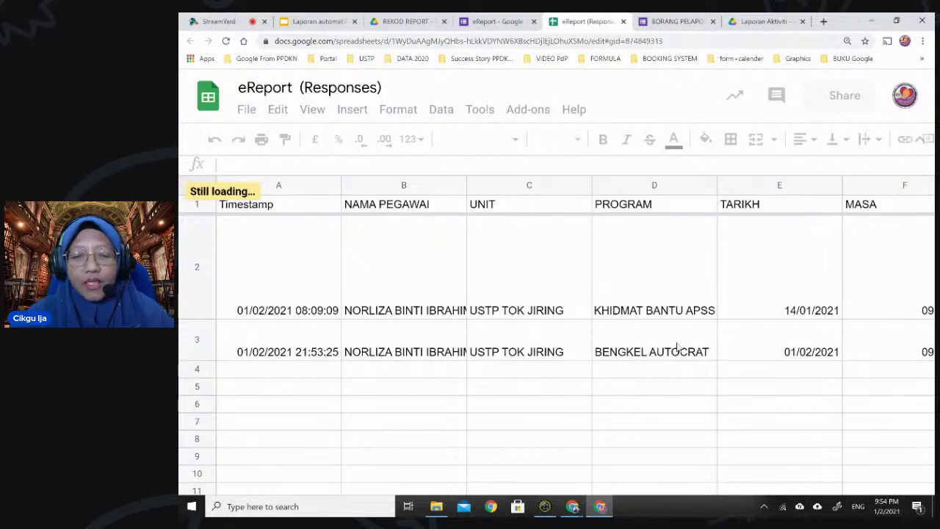
- Preview '01/02/2021 BENGKEL AUTOCRAT.pdf' in REKOD REPORT, scrolling through its details and images, then close it
left_click(408, 21)
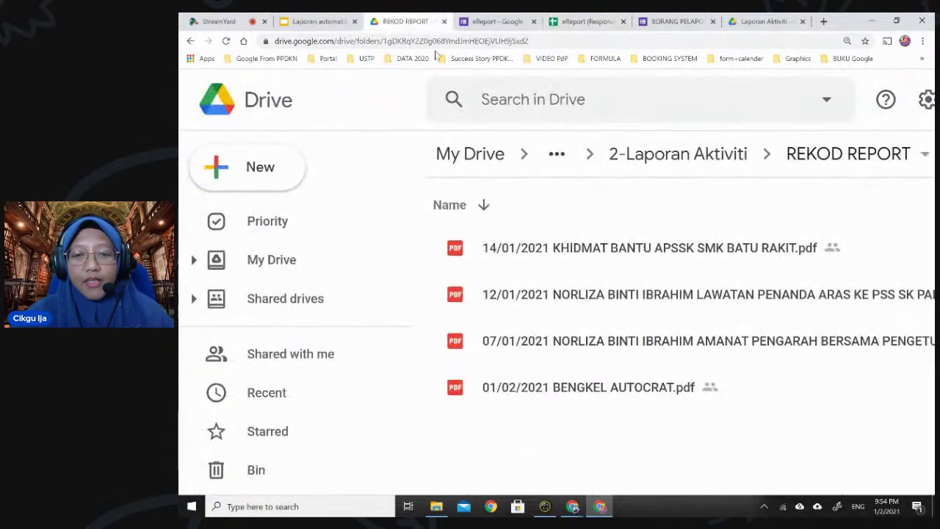
left_click(629, 394)
double_click(629, 394)
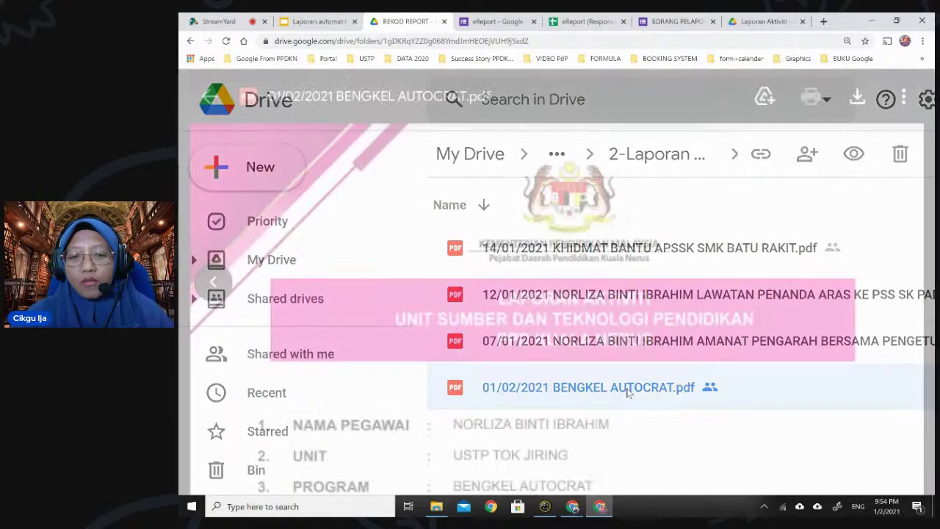
scroll(629, 393, "down", 5)
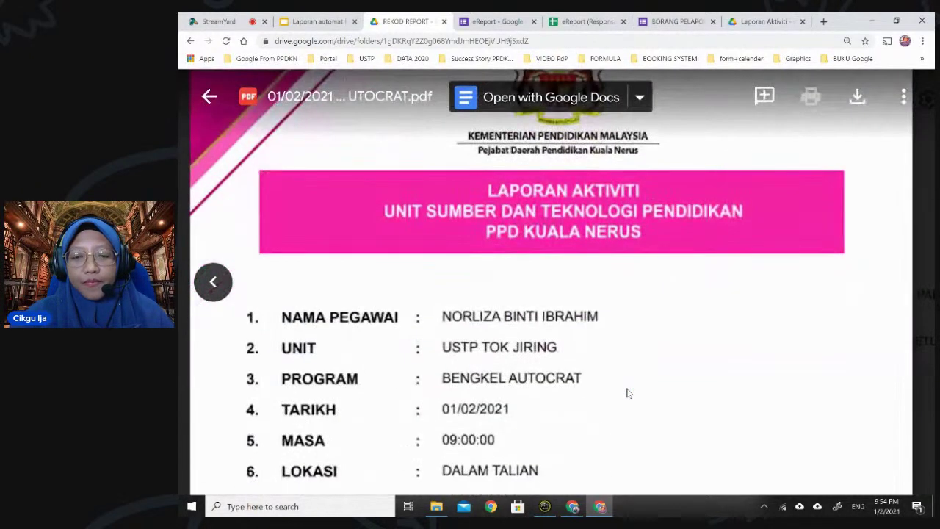
scroll(628, 389, "down", 10)
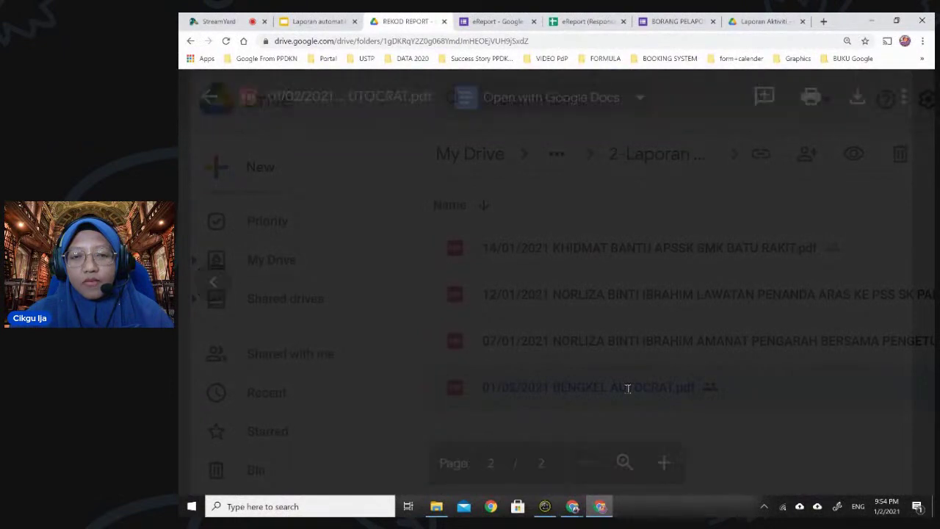
scroll(628, 388, "up", 5)
scroll(628, 389, "down", 2)
scroll(627, 389, "up", 2)
scroll(628, 389, "up", 3)
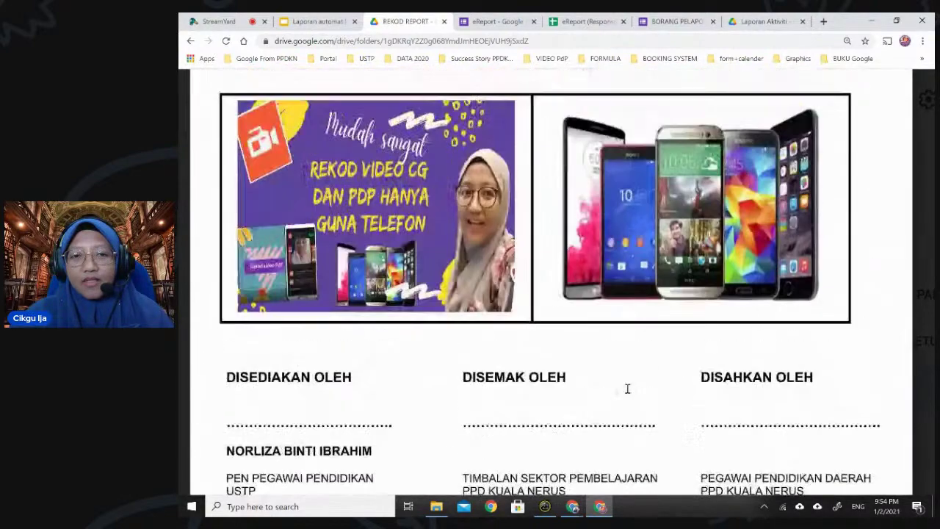
scroll(628, 388, "up", 6)
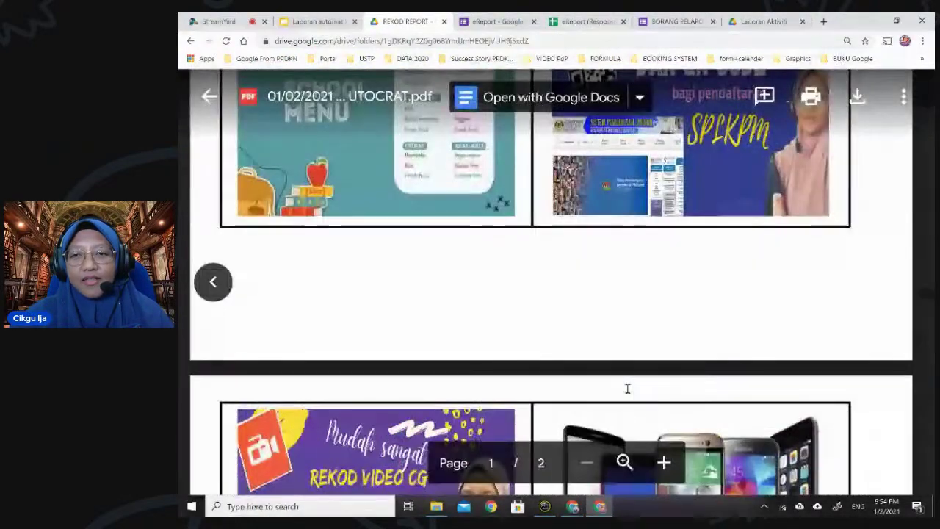
scroll(628, 389, "up", 4)
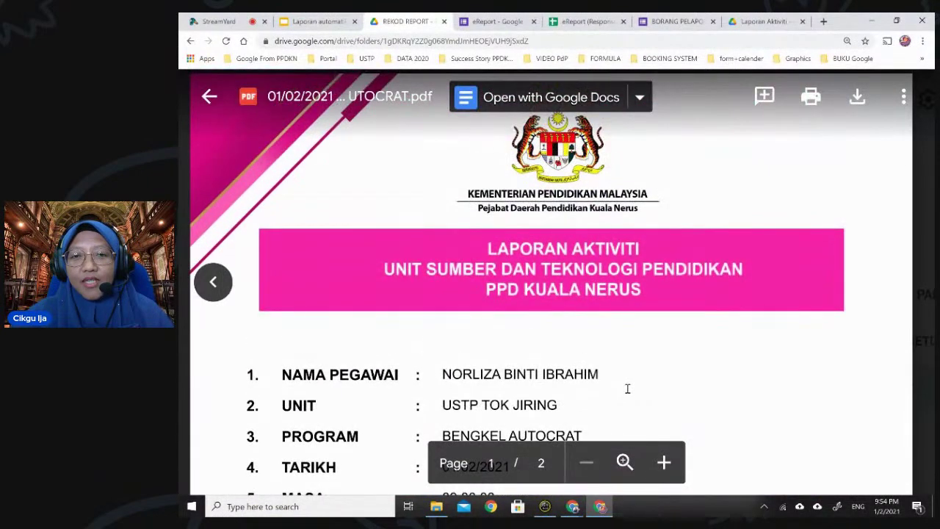
left_click(209, 97)
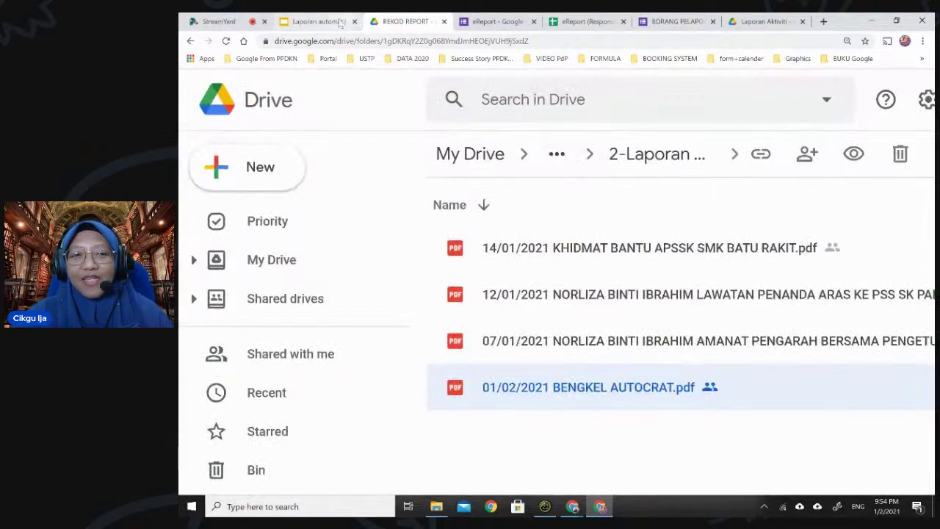
- Switch between the Laporan automatik slides, REKOD REPORT folder and StreamYard studio tabs
left_click(326, 24)
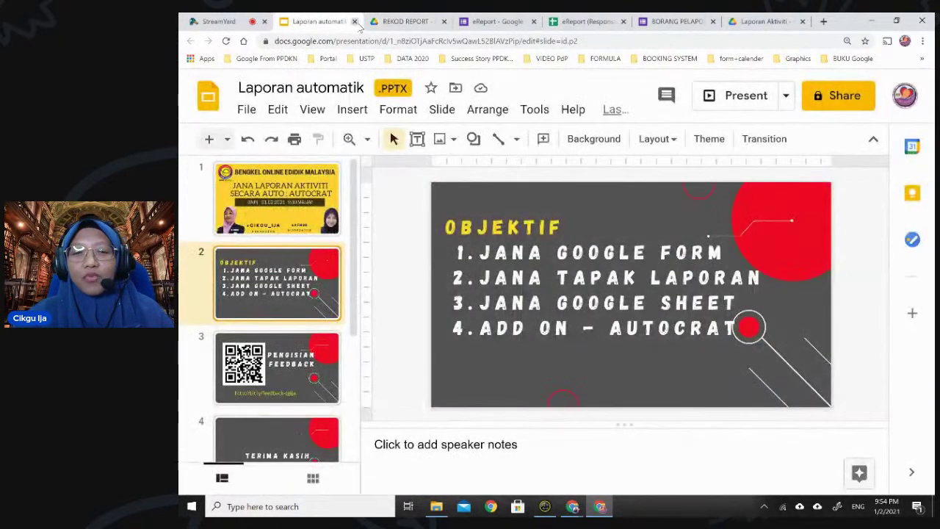
left_click(396, 23)
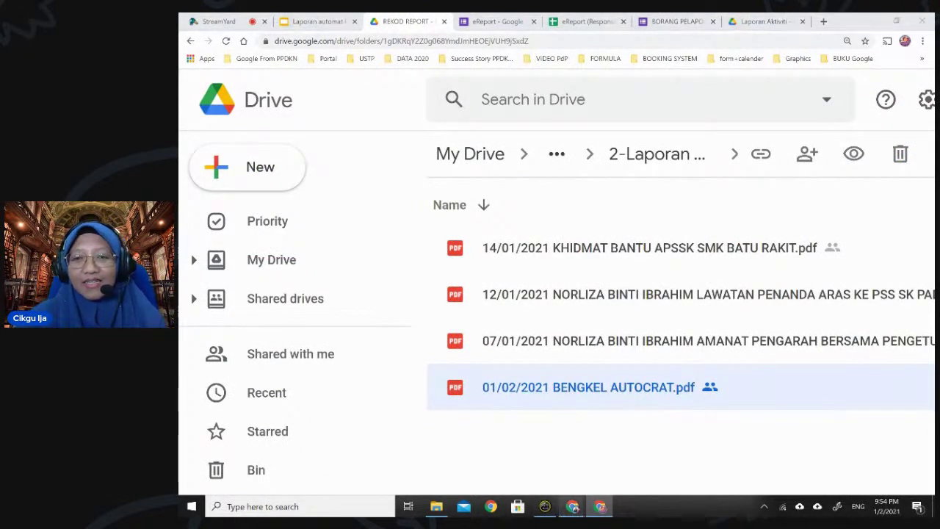
mouse_move(573, 505)
left_click(556, 467)
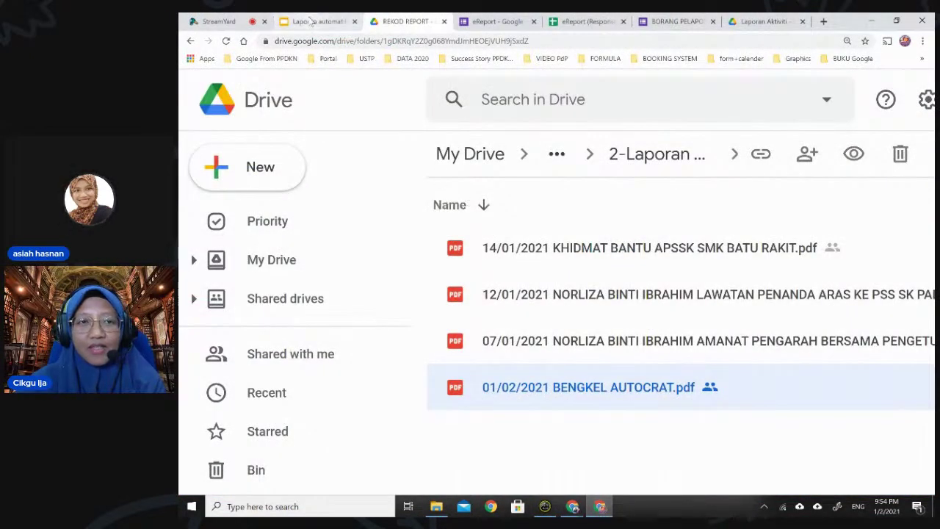
left_click(218, 21)
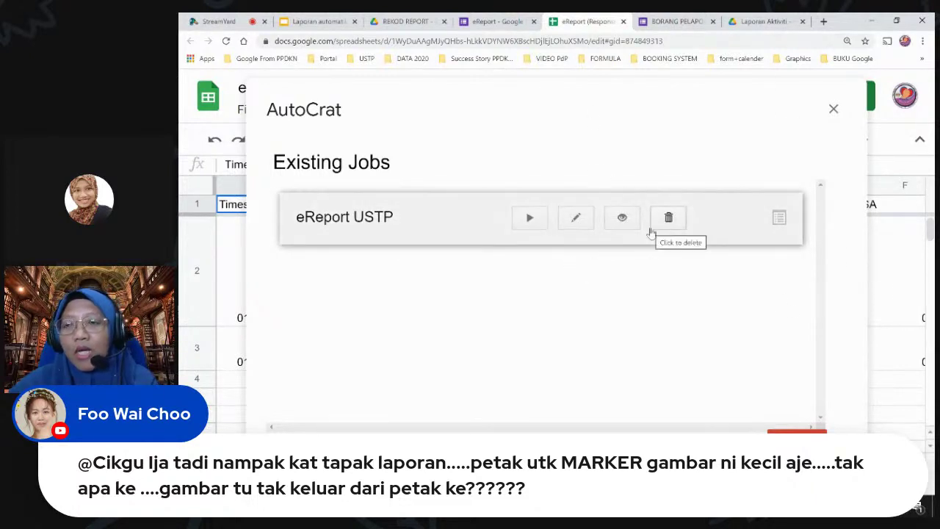
- Open the eReport USTP AutoCrat job for editing, briefly checking the form responses
left_click(576, 222)
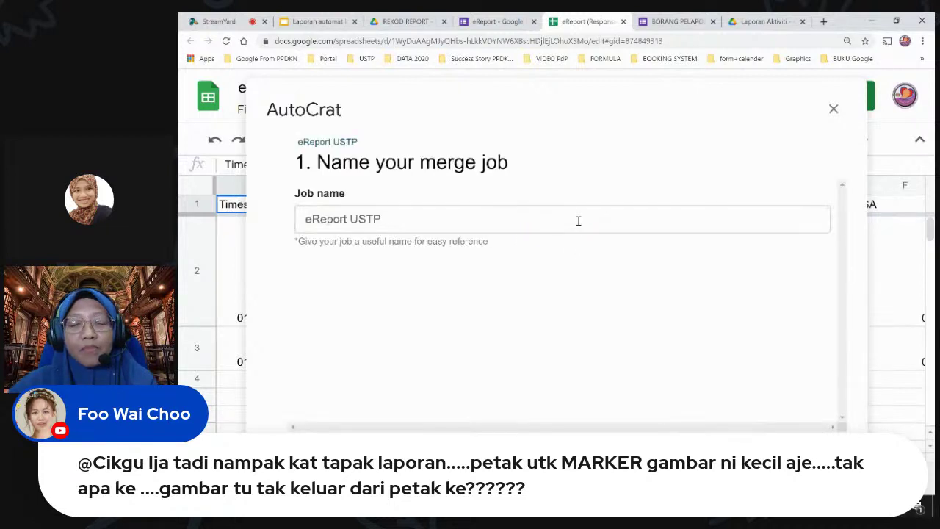
left_click(485, 22)
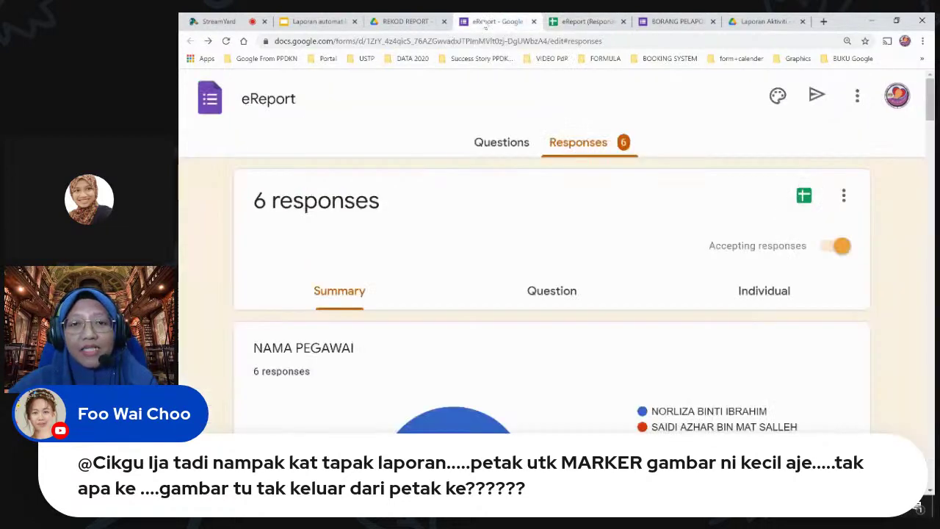
left_click(583, 30)
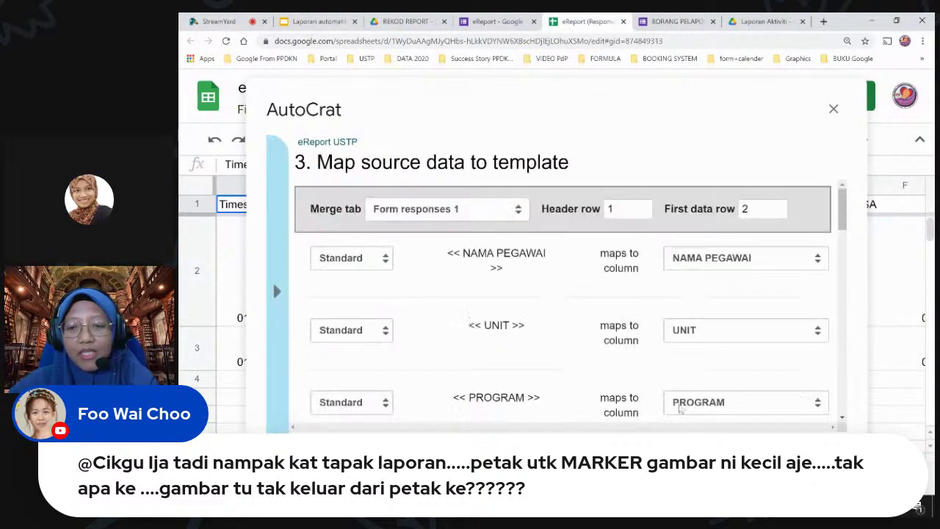
- Review the GAMBAR 2 image mapping's 300 by 250 width and height in Map source data
scroll(685, 330, "down", 6)
scroll(685, 330, "down", 4)
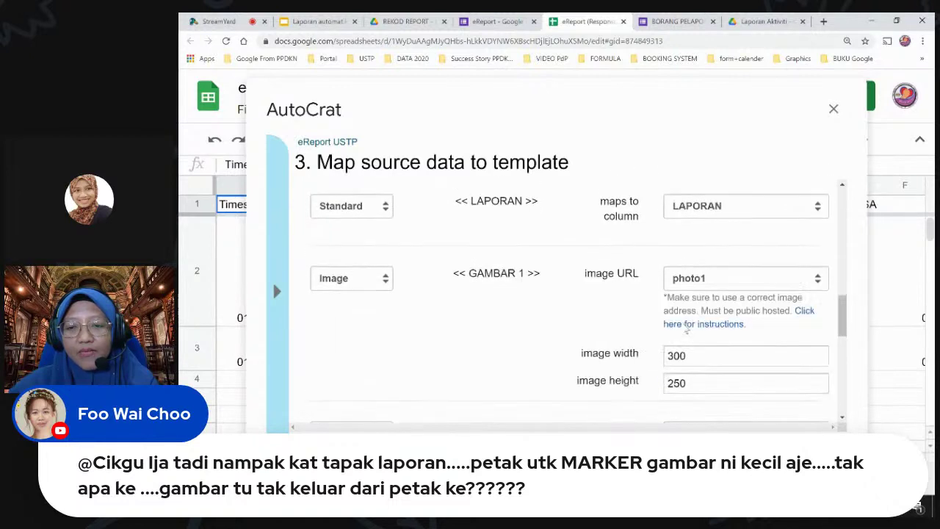
left_click(694, 339)
left_click(697, 367)
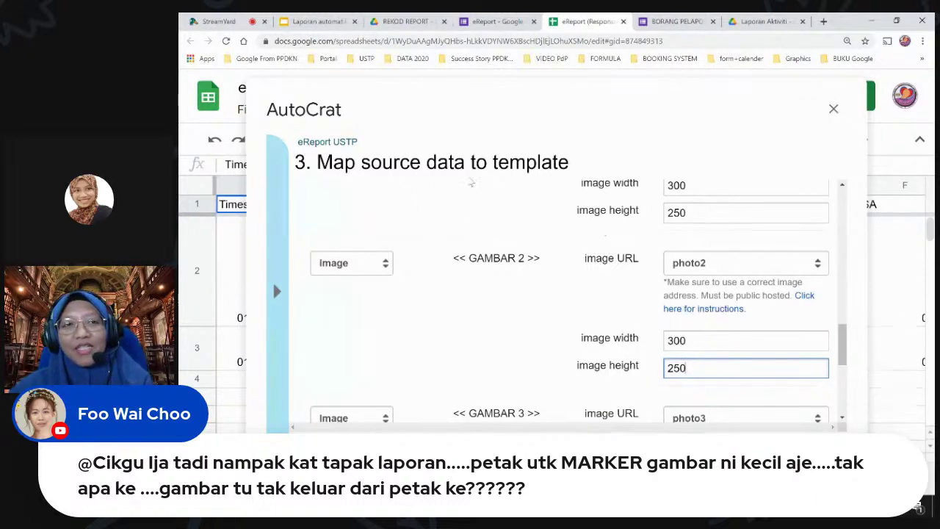
left_click(218, 21)
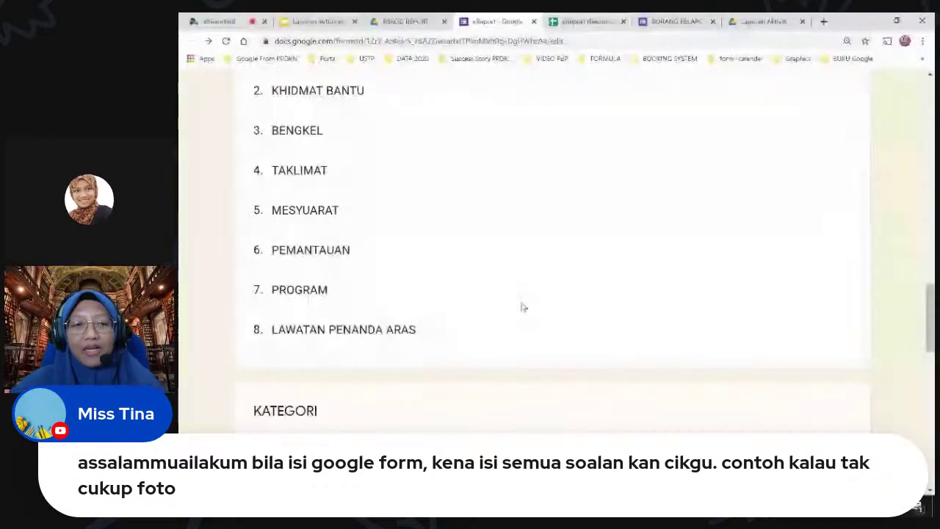
- Scroll the eReport form to the GAMBAR 2–4 questions, then return to the StreamYard live studio
scroll(522, 302, "down", 8)
scroll(521, 302, "down", 4)
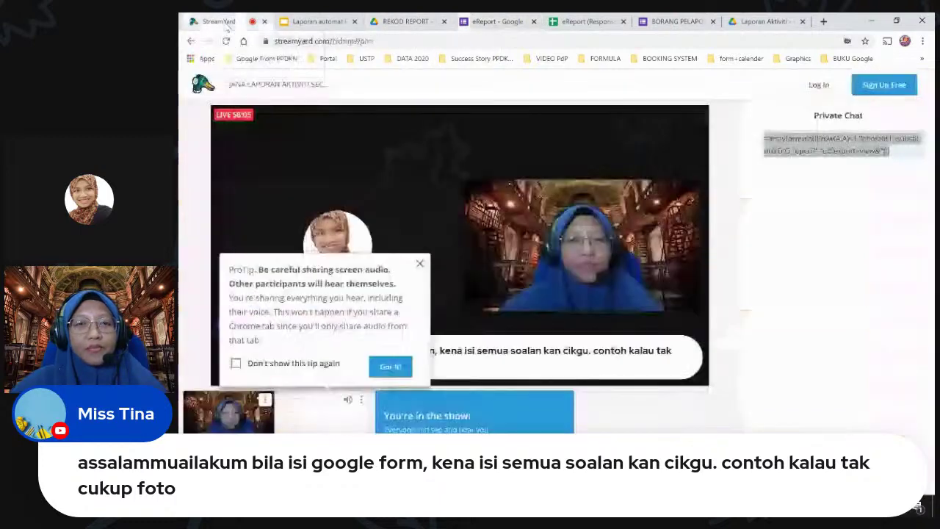
left_click(229, 24)
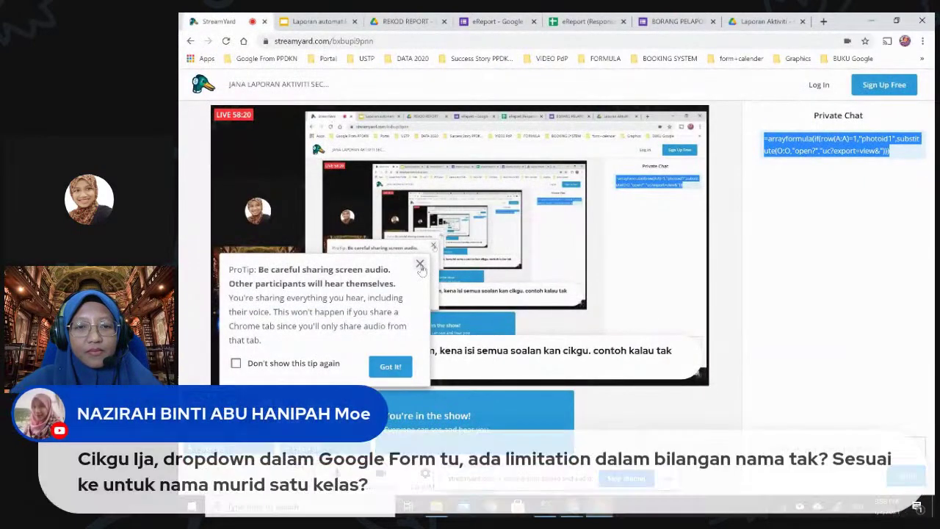